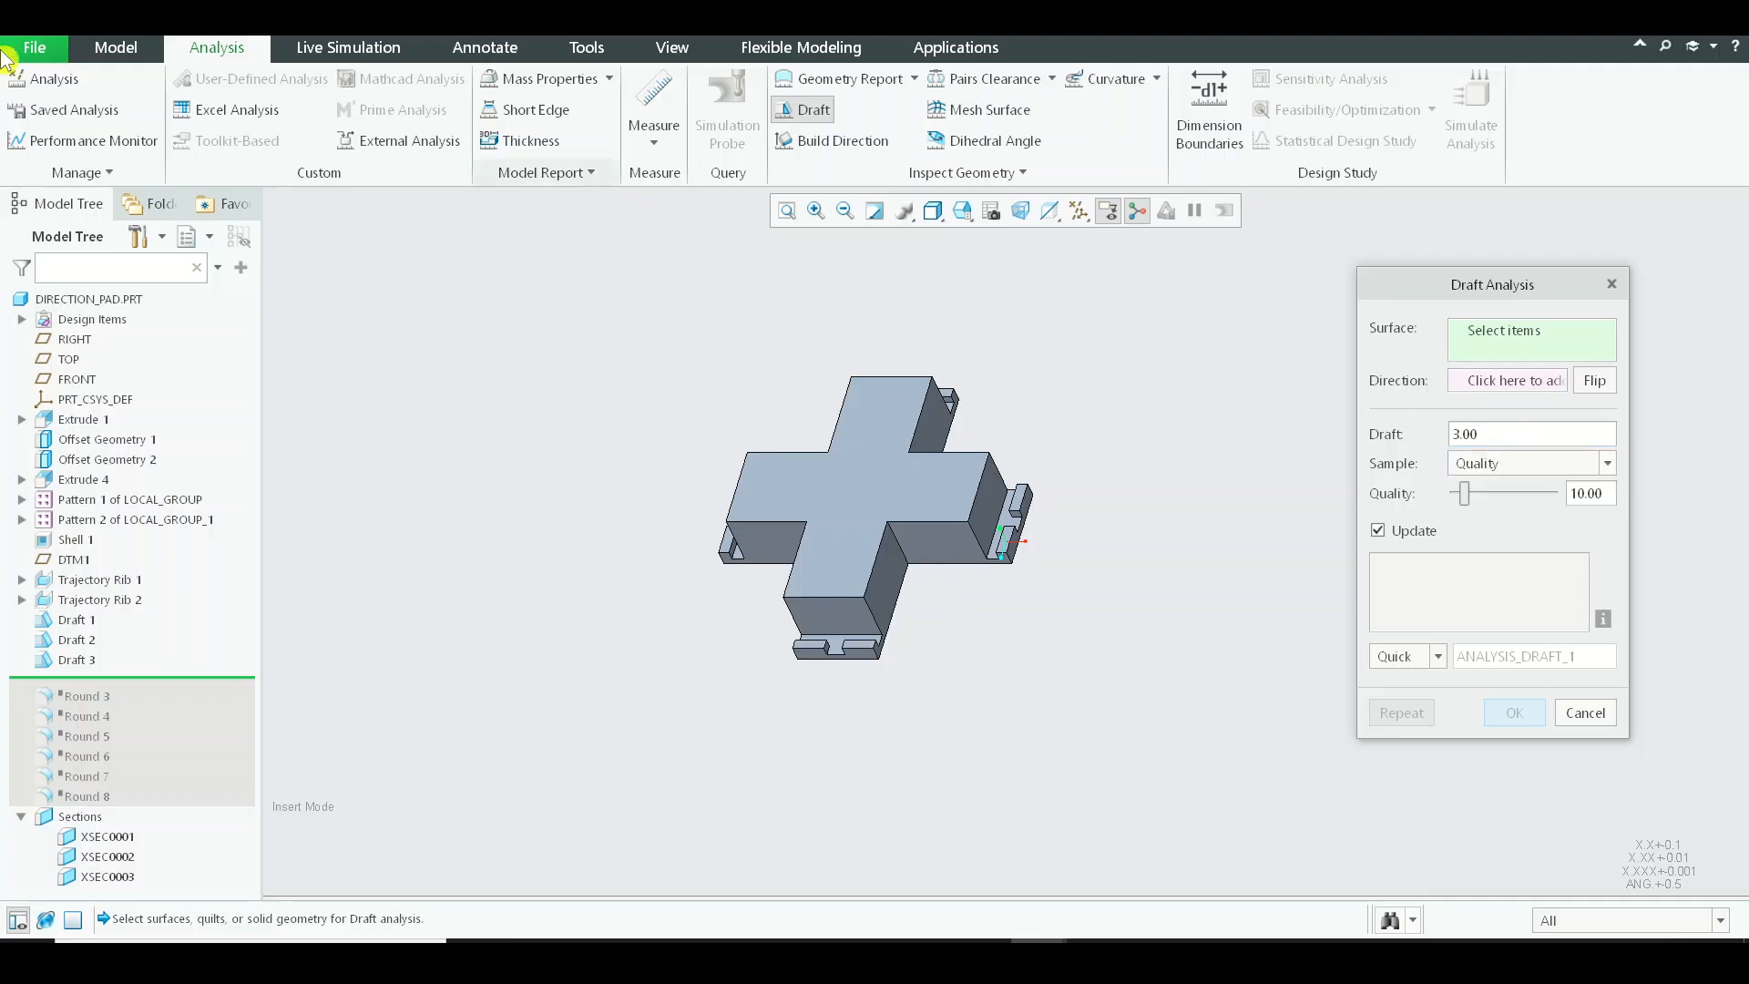
Run a draft analysis on the whole DIRECTION_PAD.PRT with the TOP datum plane as pull direction.
left_click(98, 304)
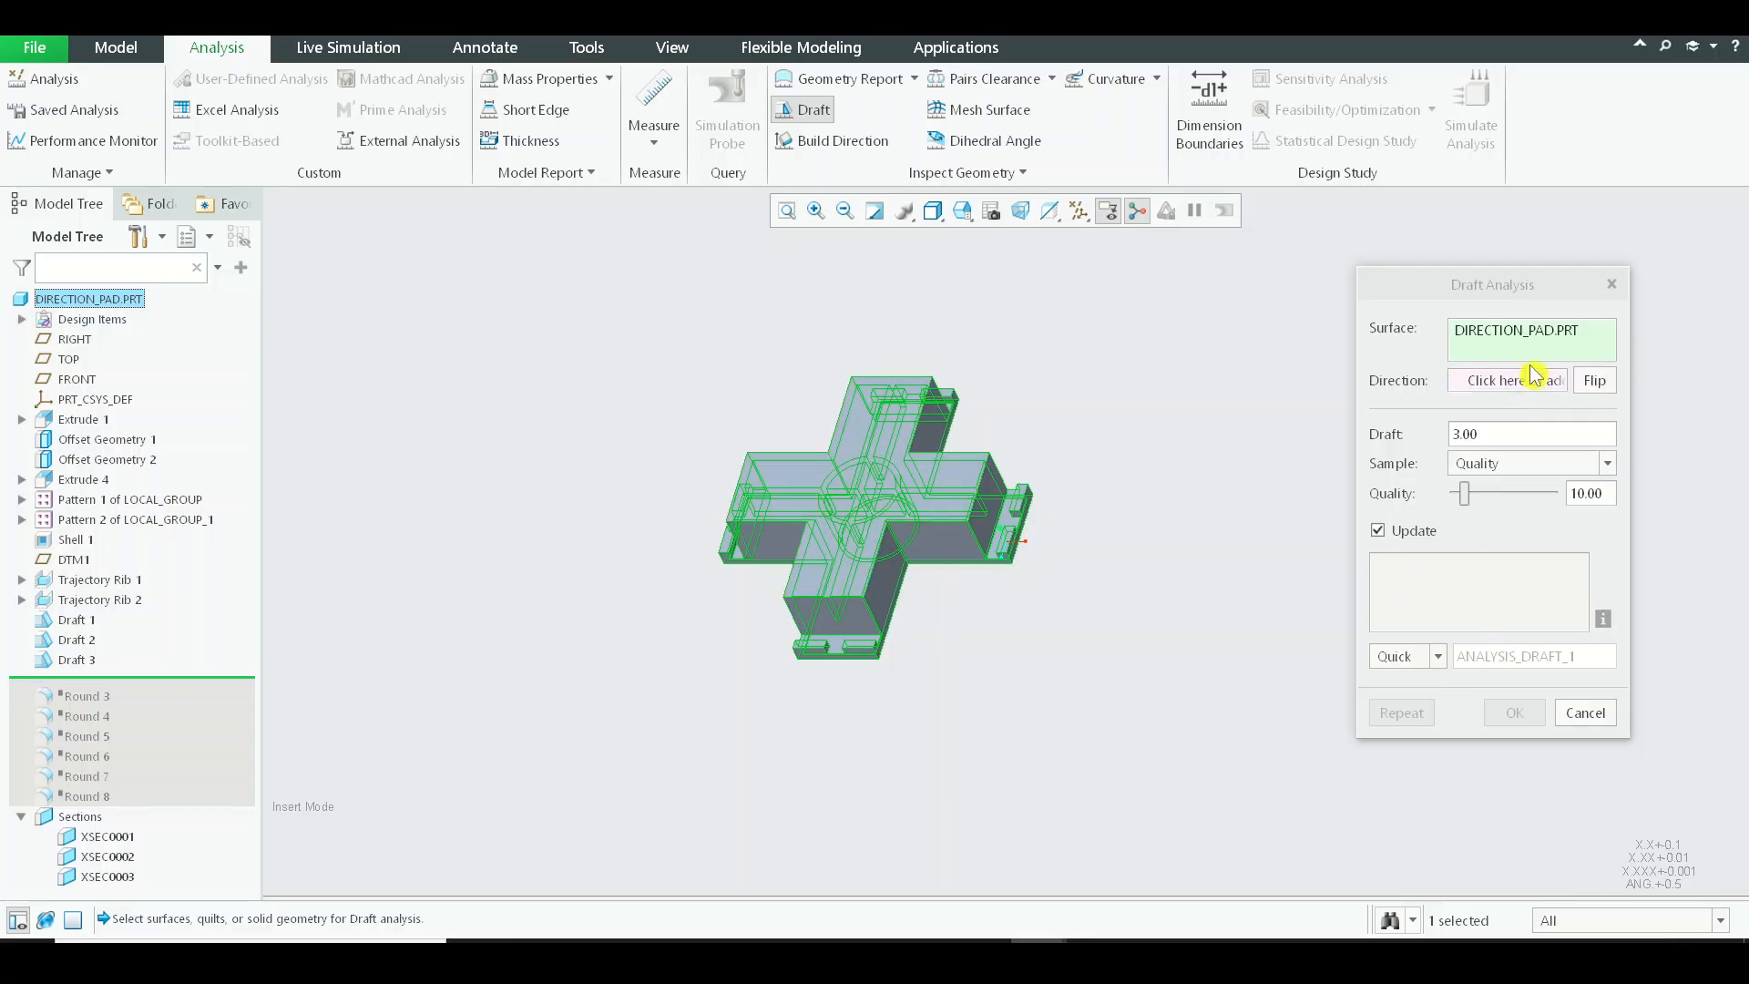
left_click(1500, 383)
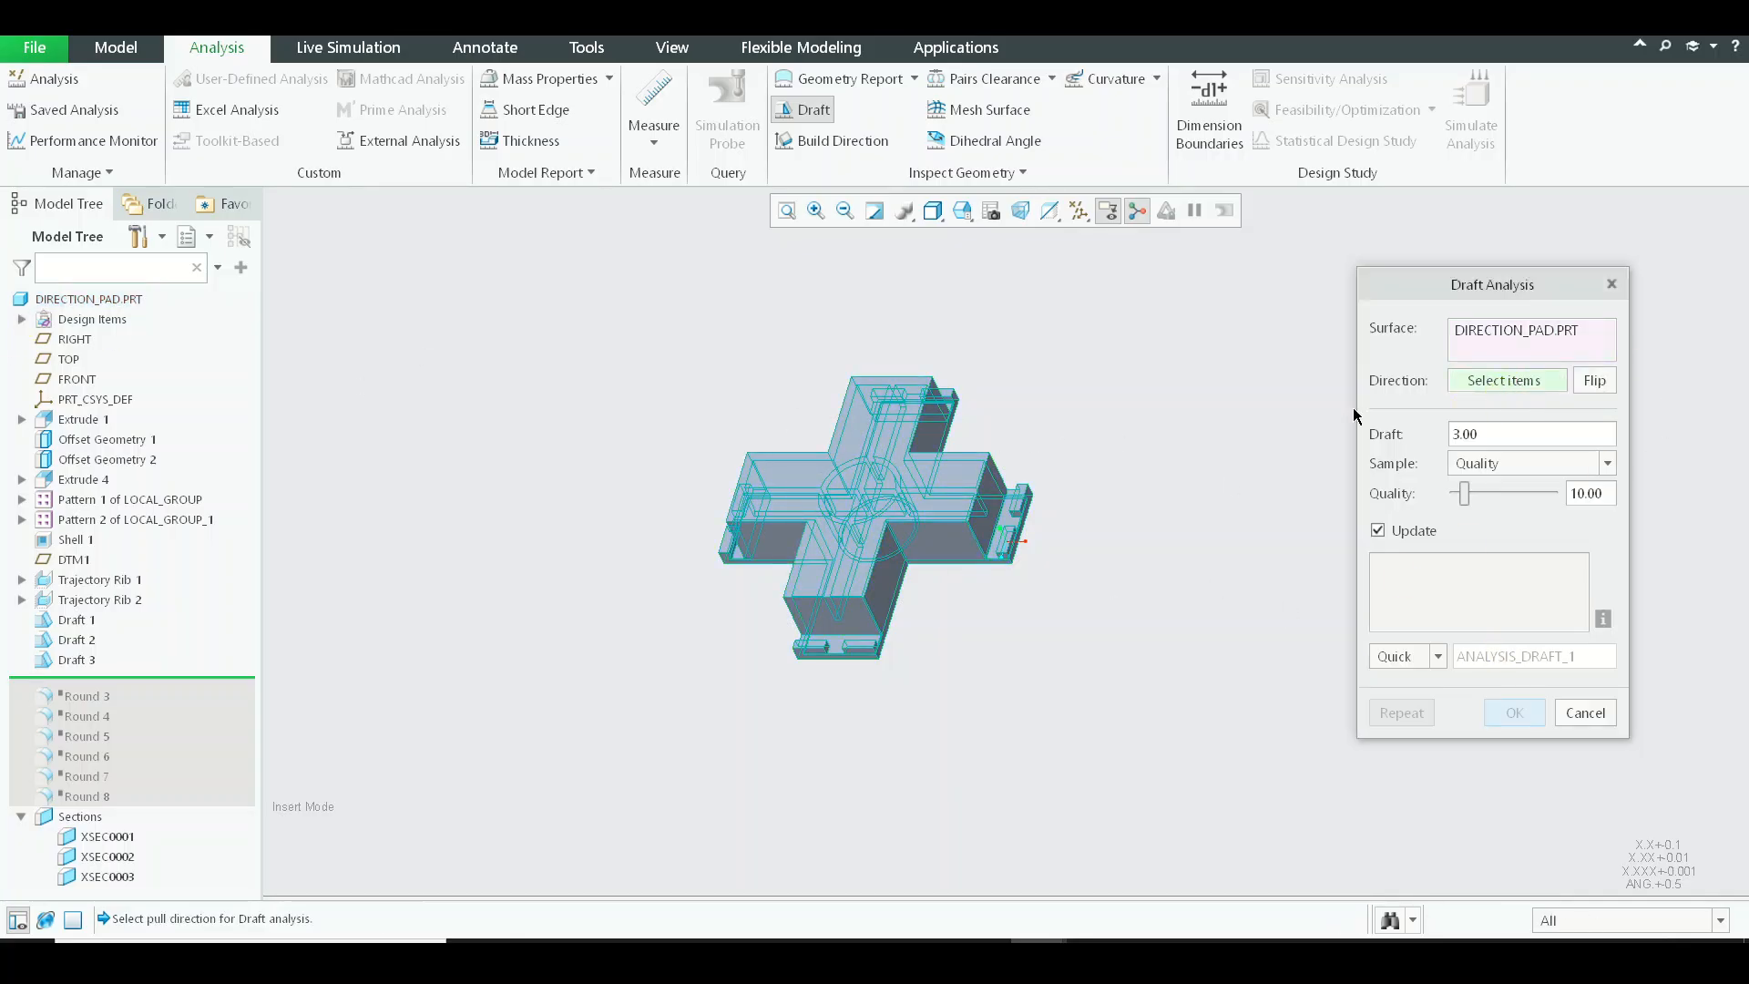
left_click(71, 361)
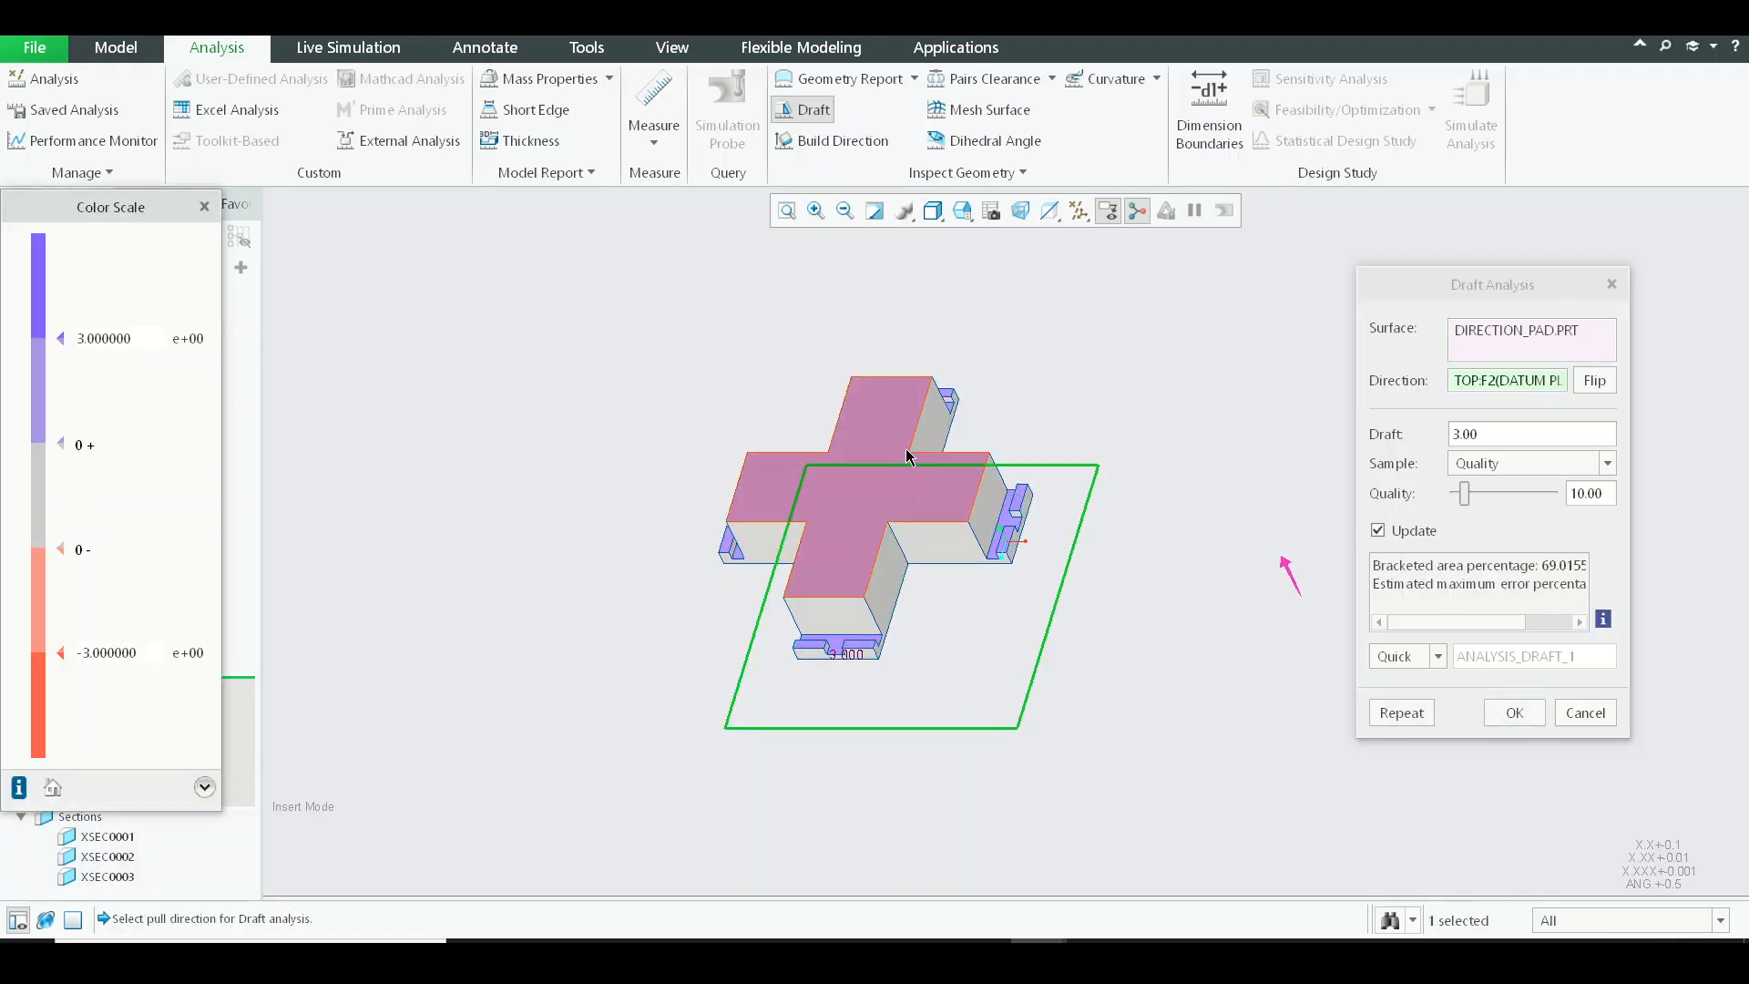
scroll(904, 453, "down", 5)
middle_click_drag(889, 416, 937, 413)
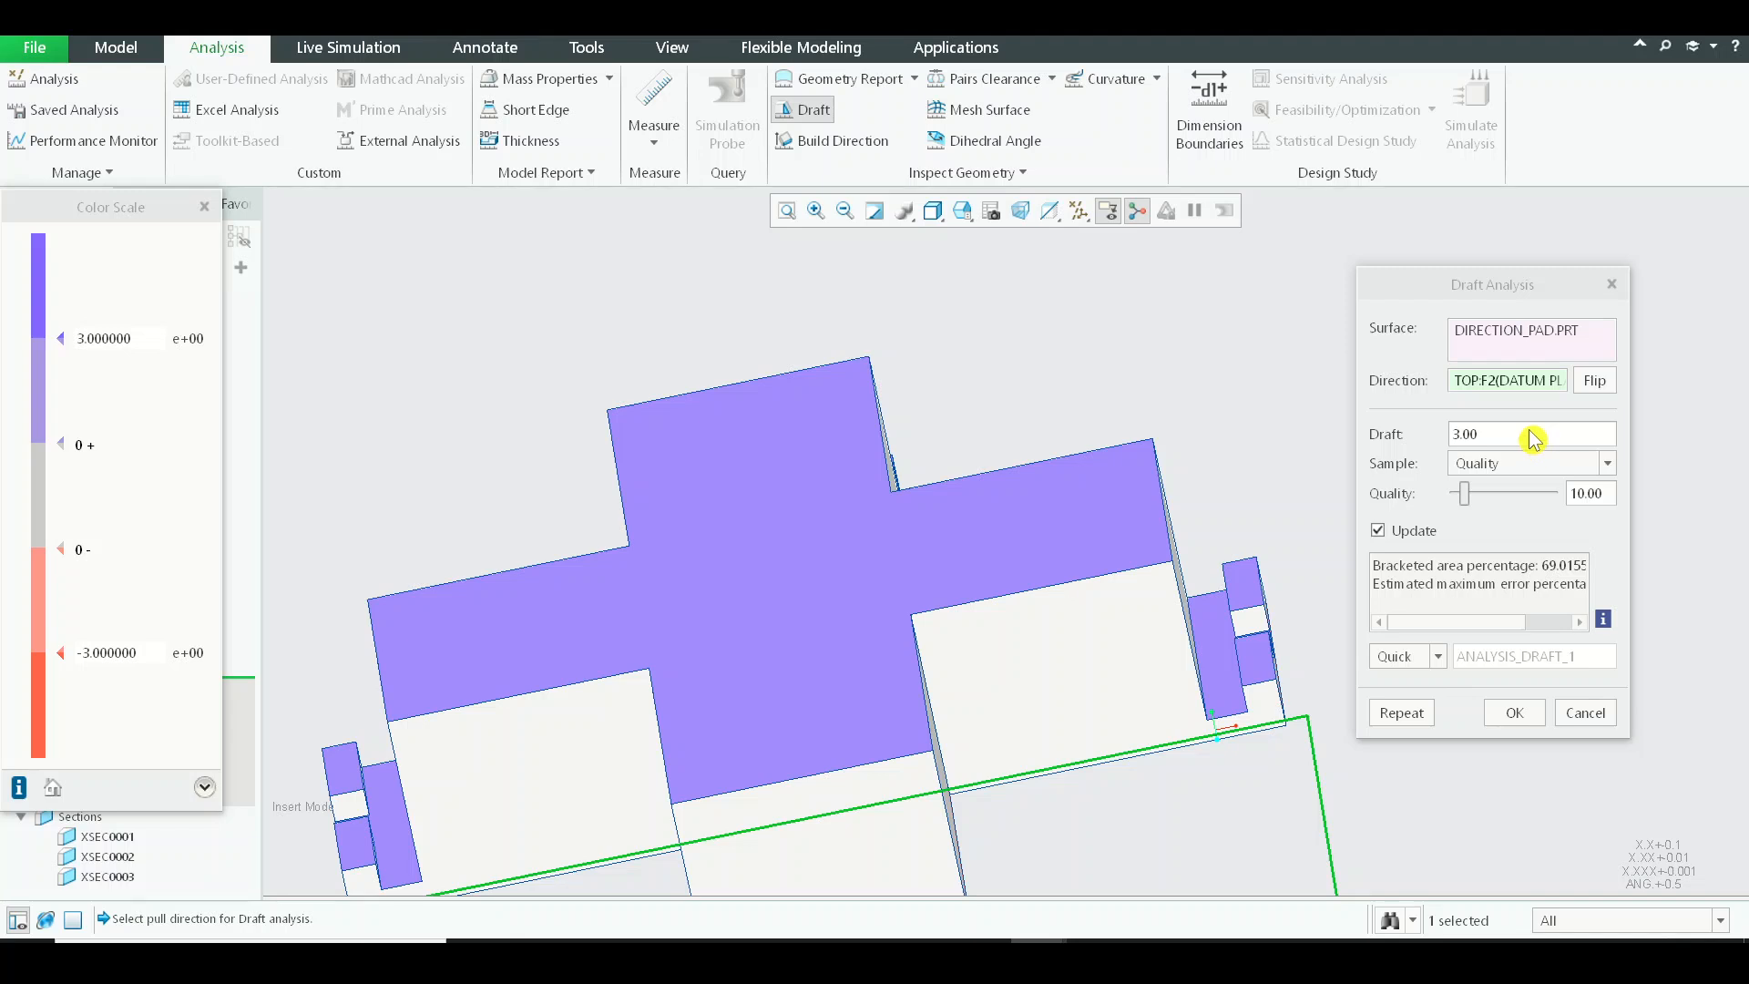
Set the draft angle threshold of the analysis to 1 degree.
left_click_drag(1534, 439, 1443, 444)
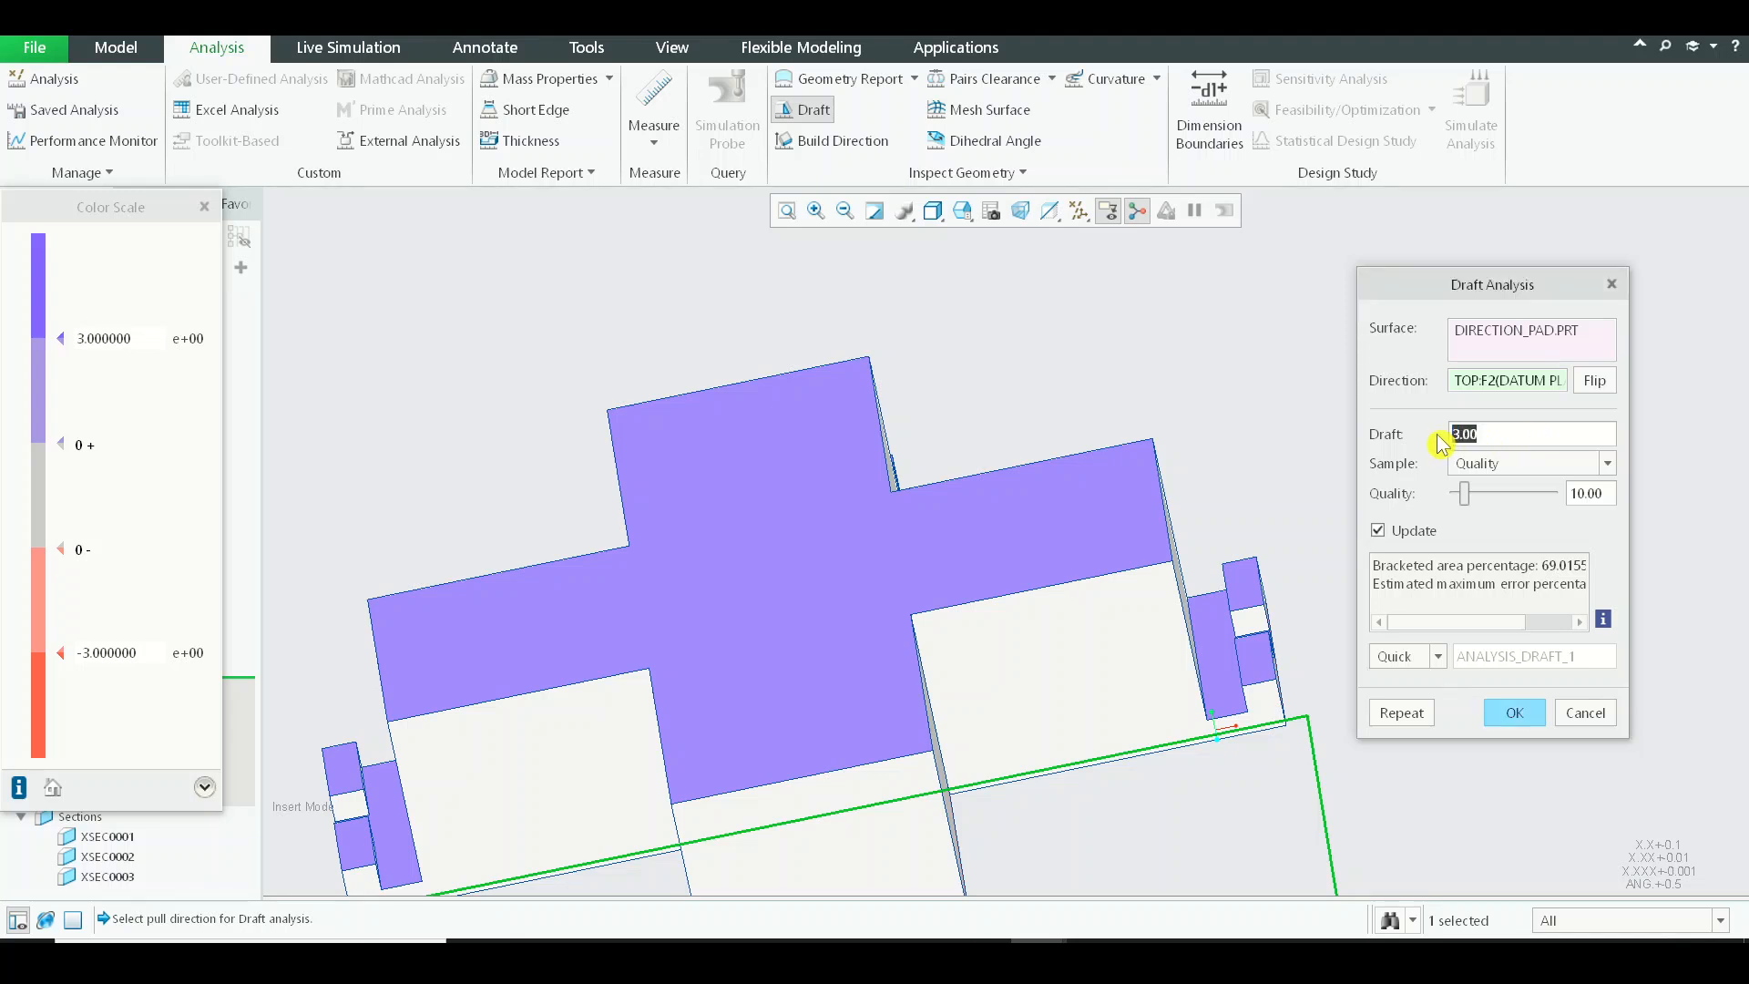
type("1")
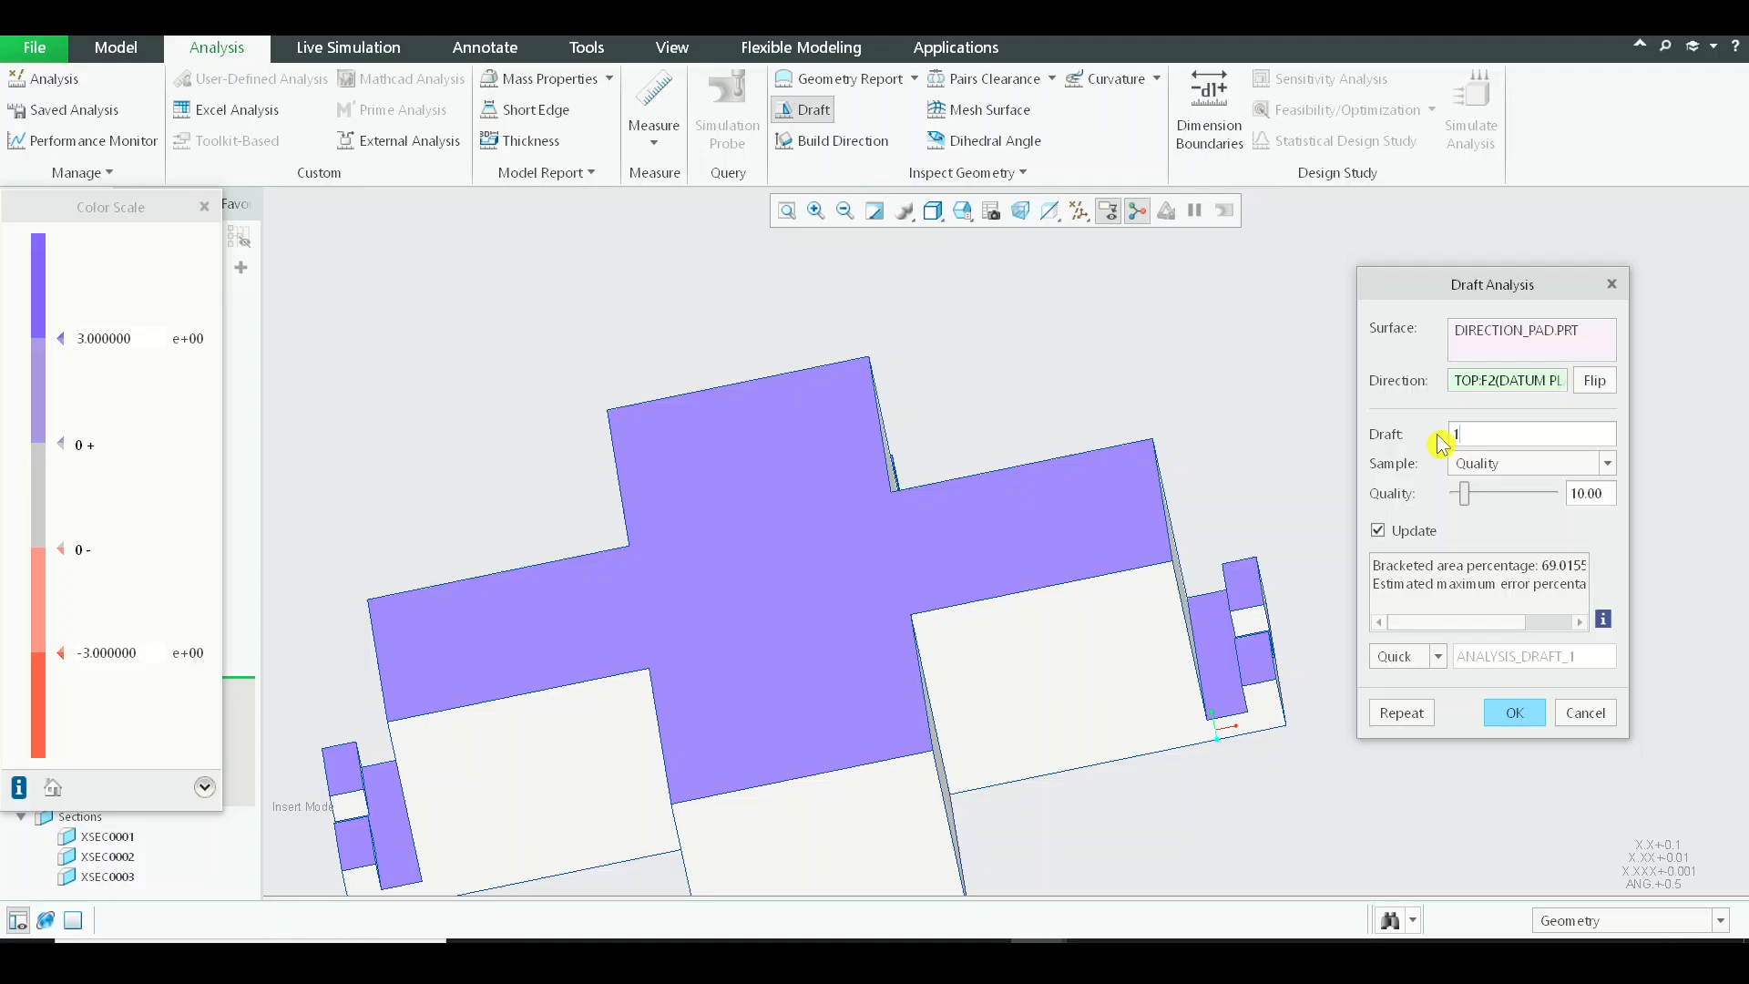
key("Return")
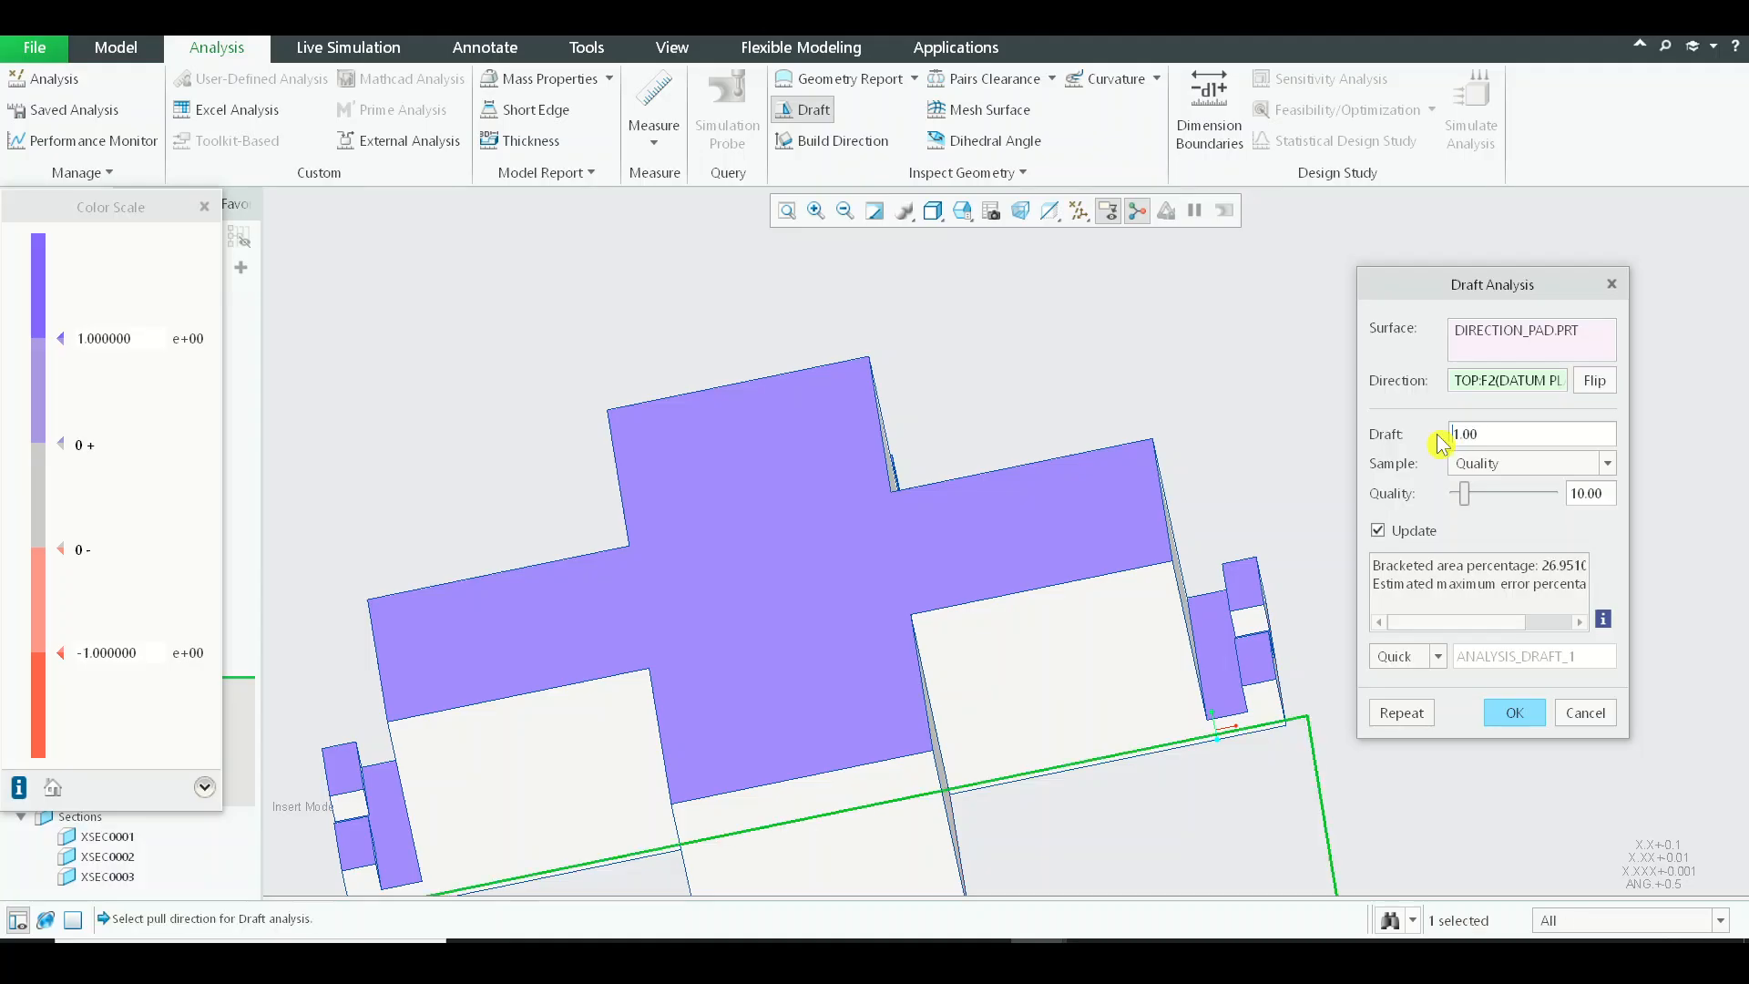
Examine the draft analysis colours on the part's upper face and outer side walls.
scroll(941, 552, "up", 5)
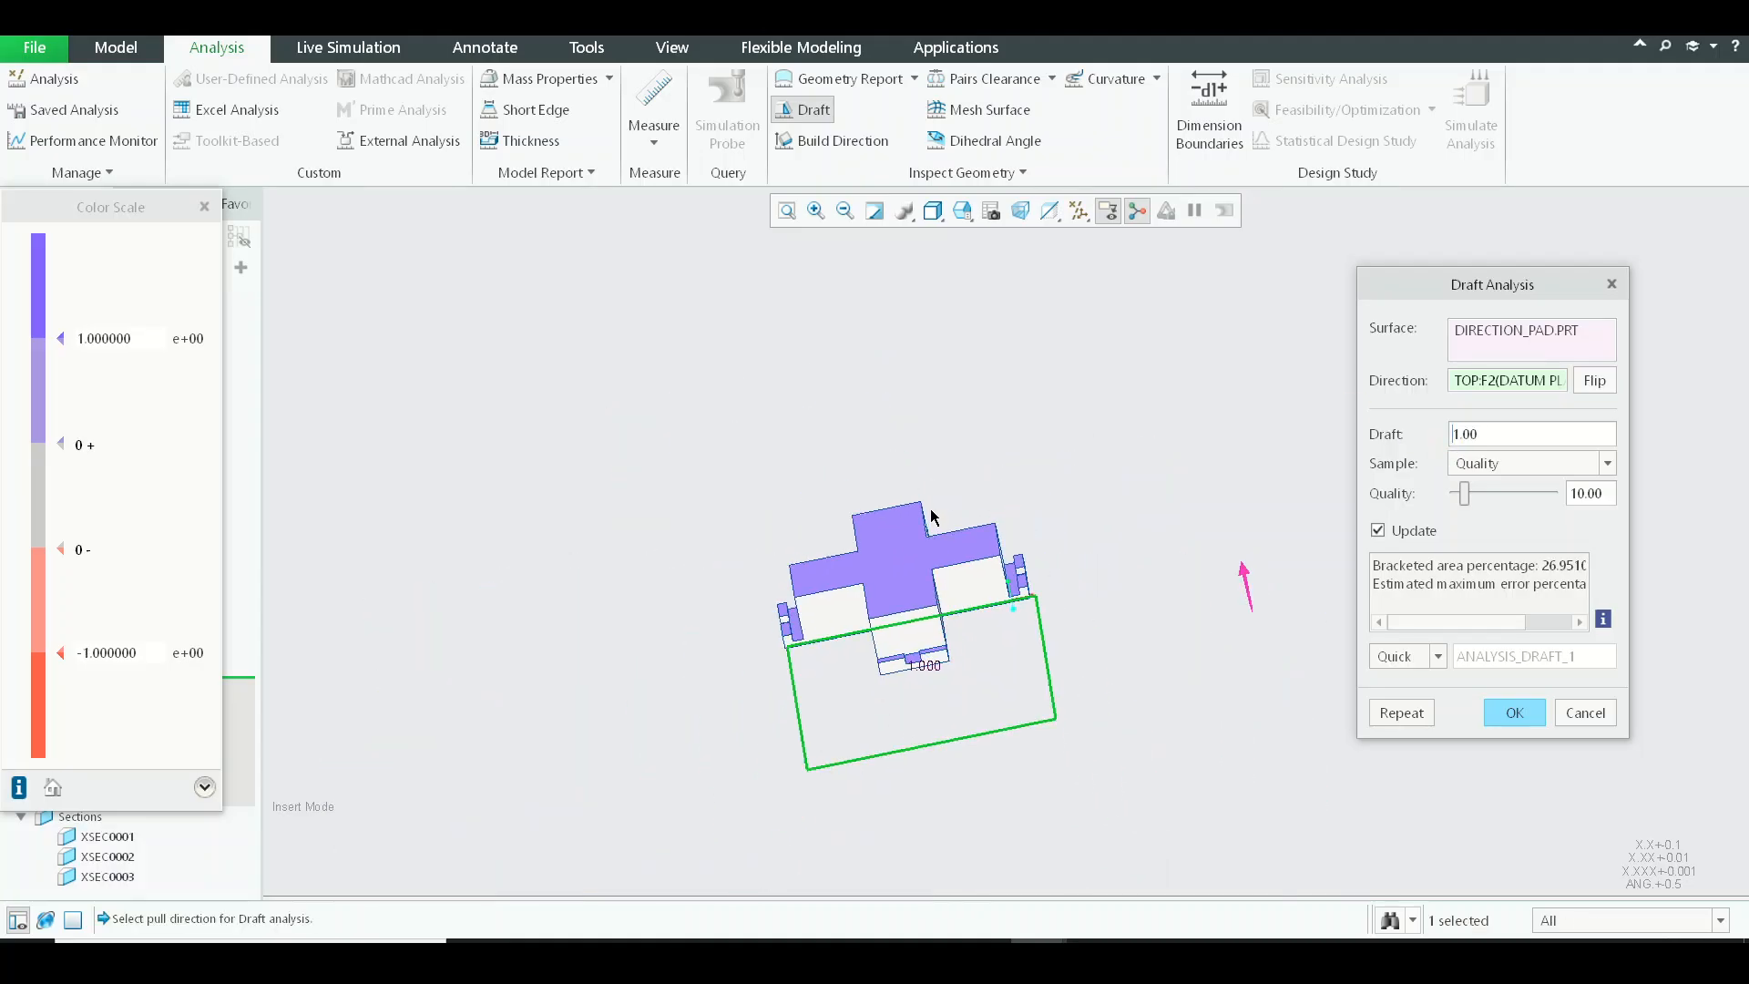
middle_click_drag(931, 513, 565, 629)
scroll(1033, 597, "down", 3)
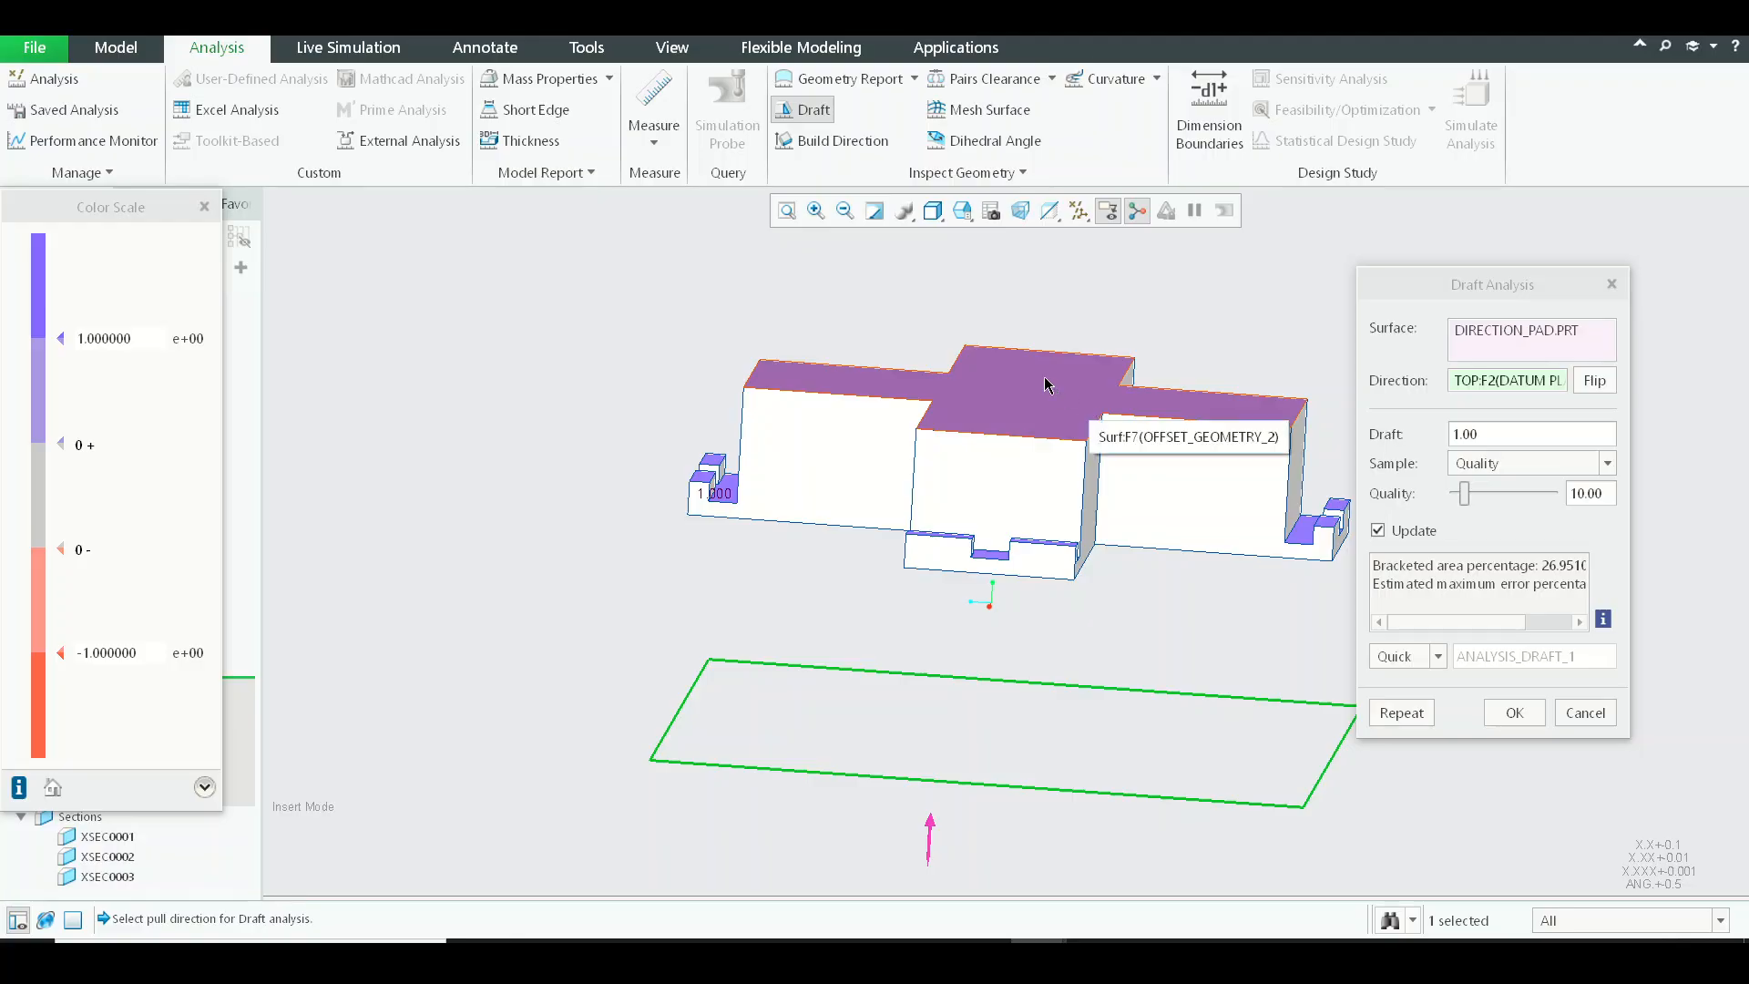
middle_click_drag(1045, 384, 957, 306)
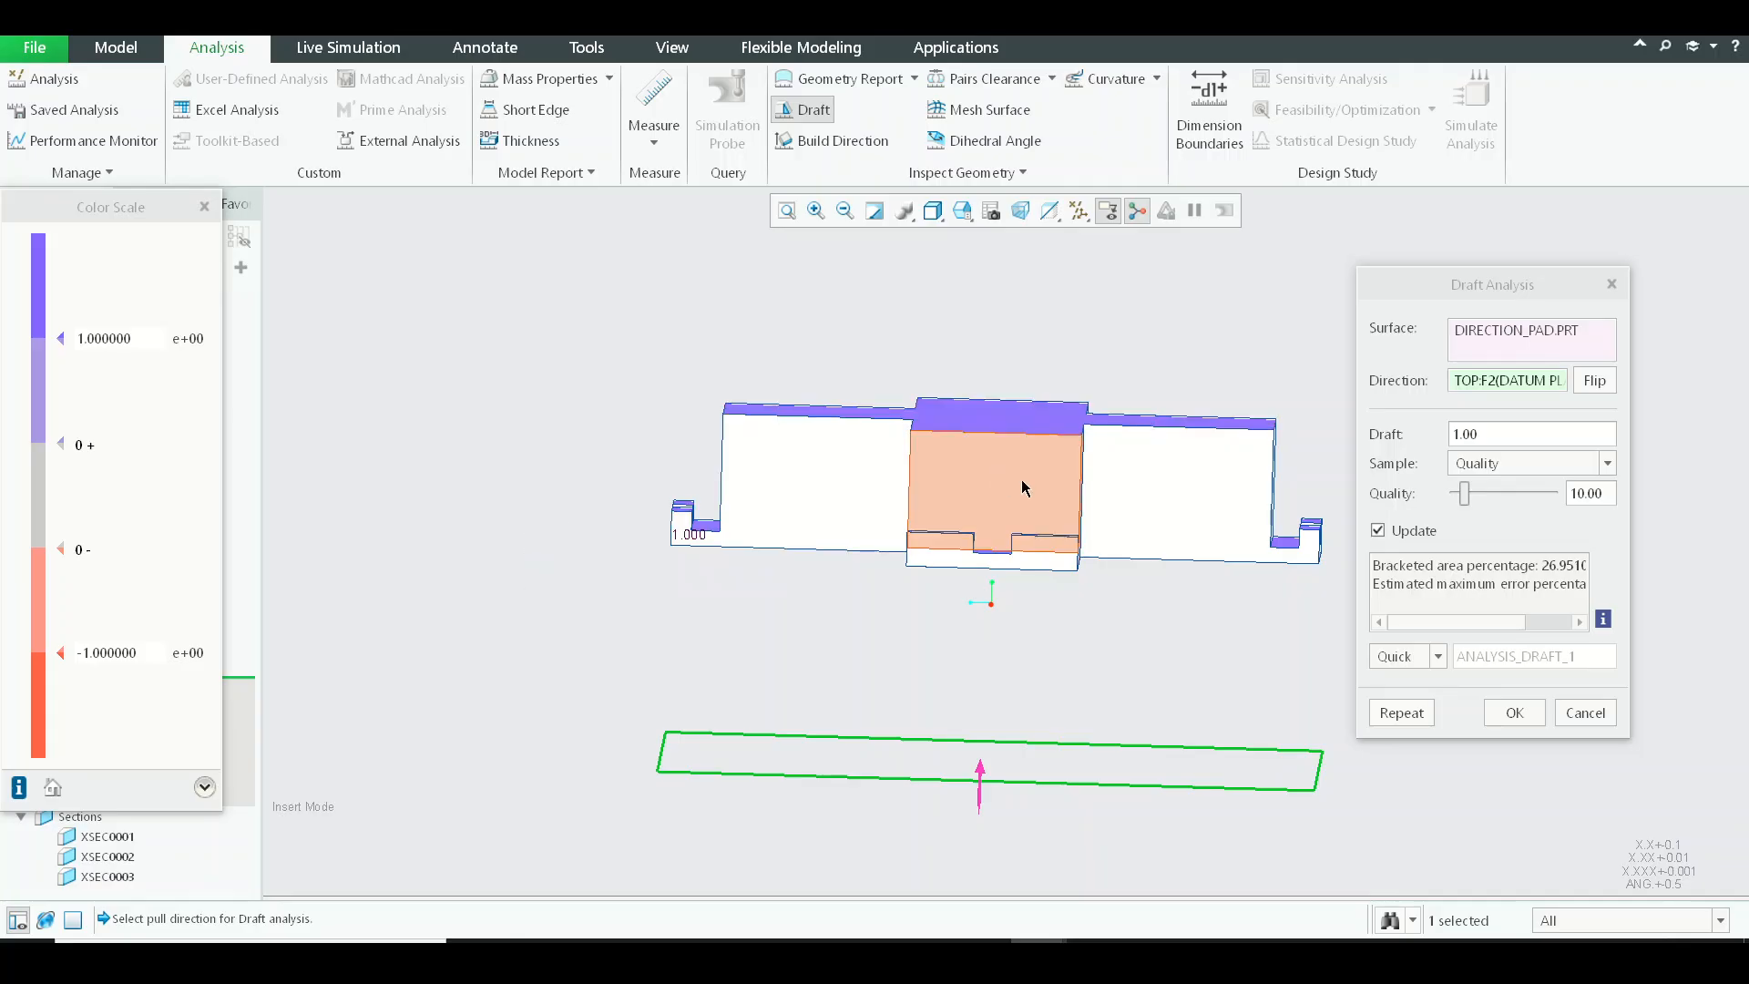
middle_click_drag(1172, 500, 1097, 543)
scroll(857, 515, "up", 5)
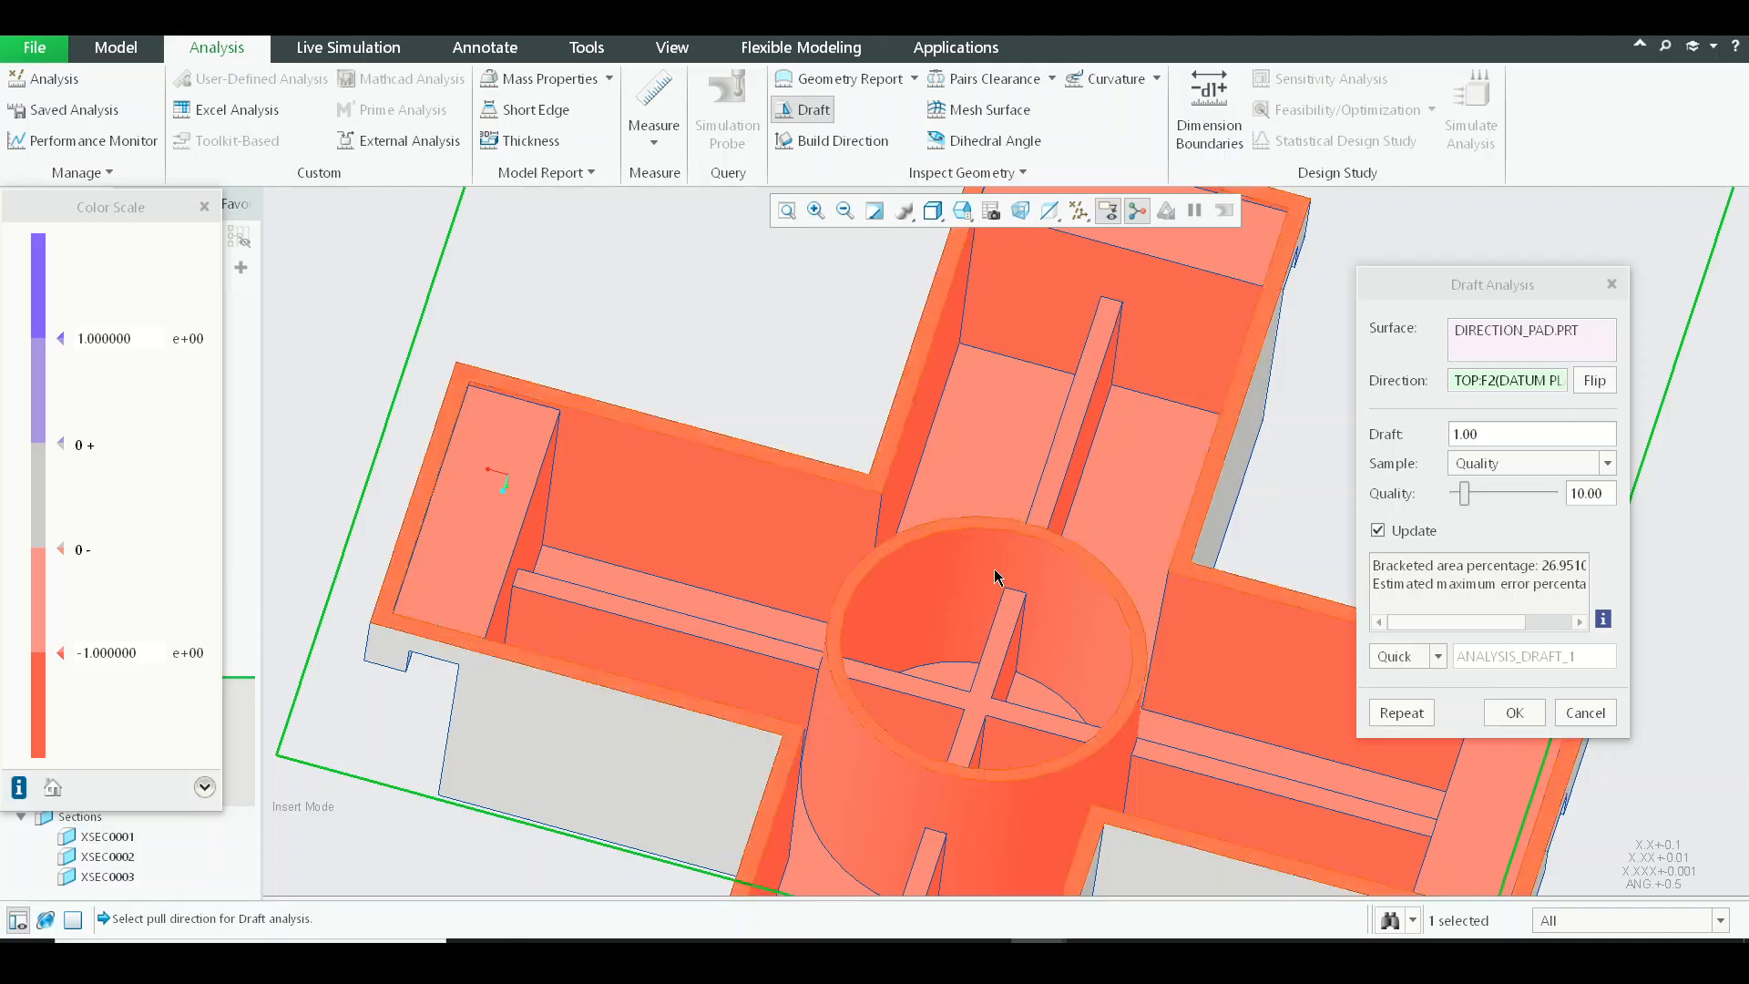
Examine the draft colours on the inner walls, ribs and central cylinder from the open side, and close the analysis.
middle_click_drag(996, 577, 966, 546)
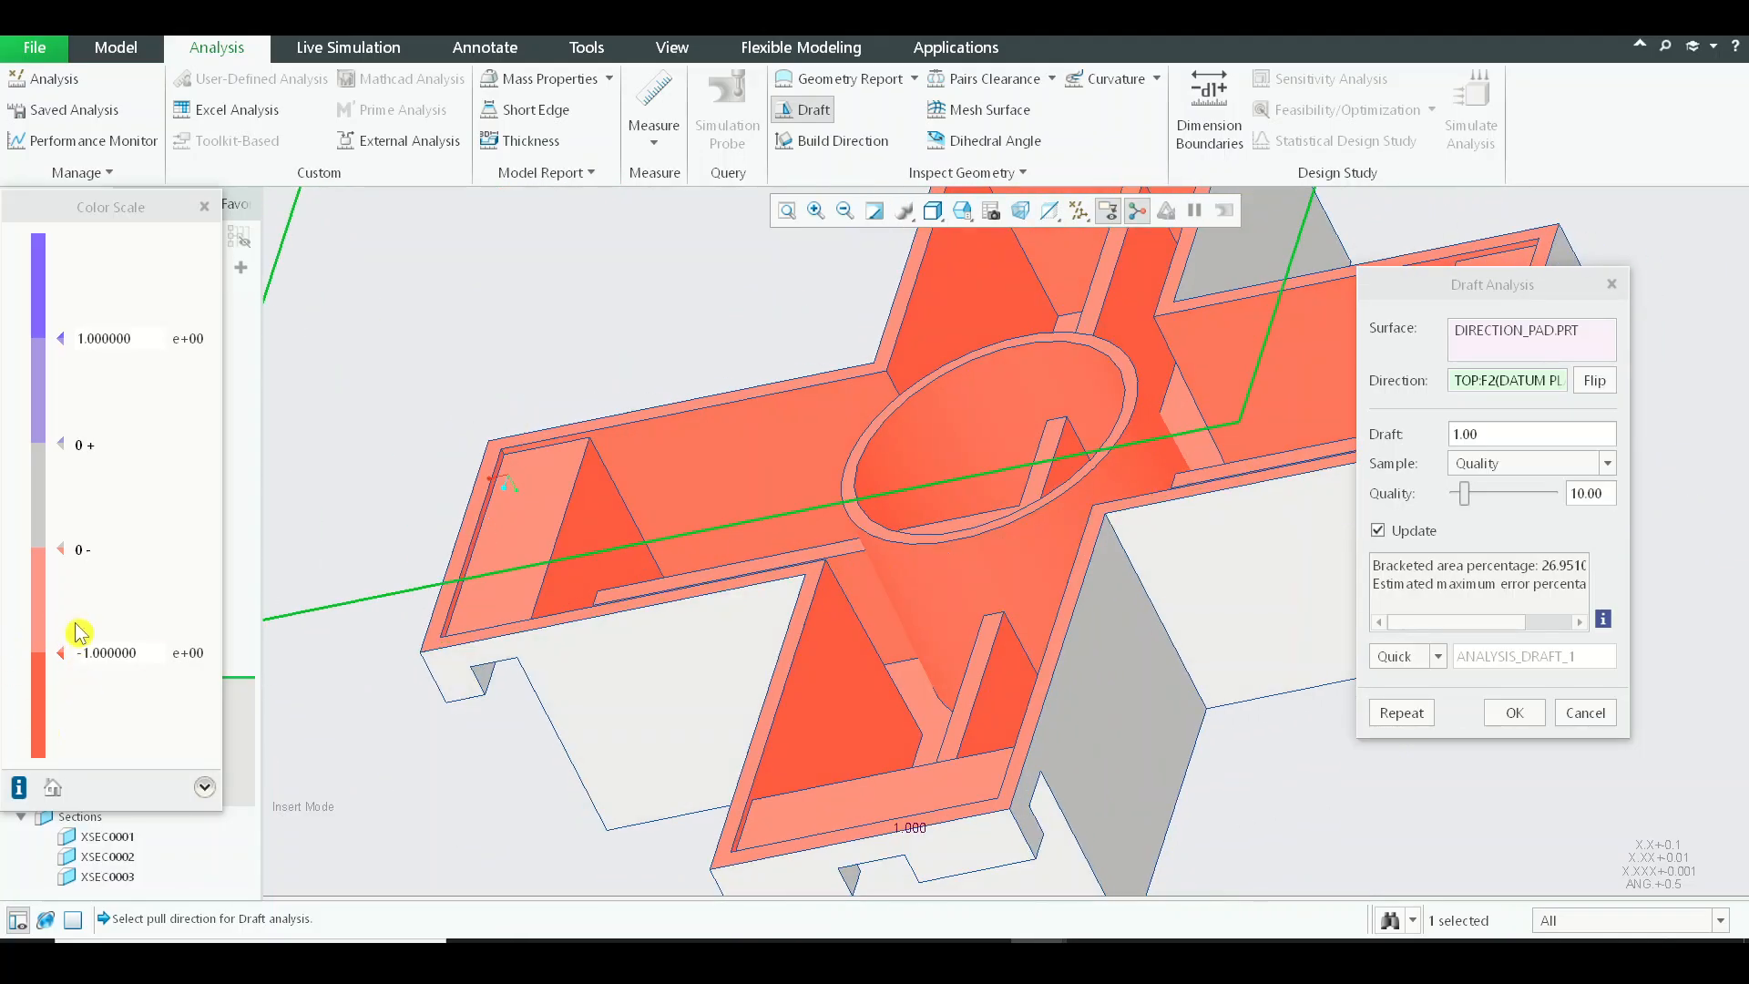
middle_click_drag(993, 657, 1008, 800, "shift")
scroll(942, 569, "up", 3)
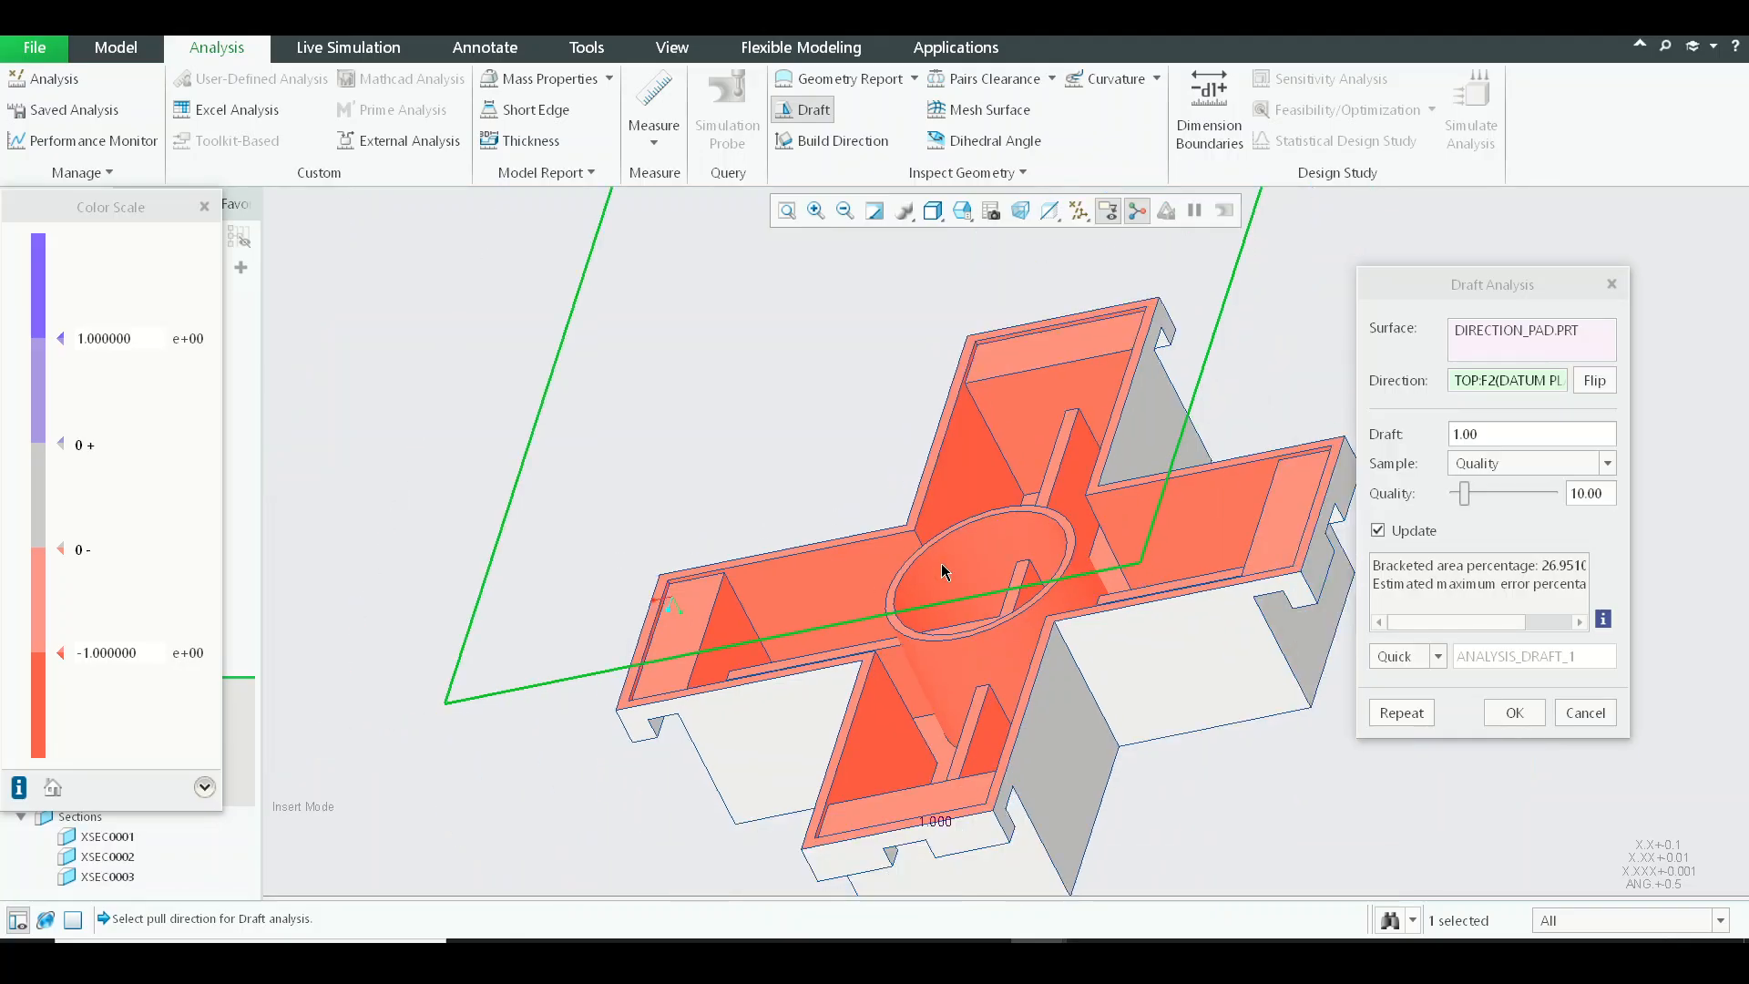
middle_click_drag(941, 568, 617, 640)
scroll(910, 469, "down", 4)
scroll(970, 497, "up", 4)
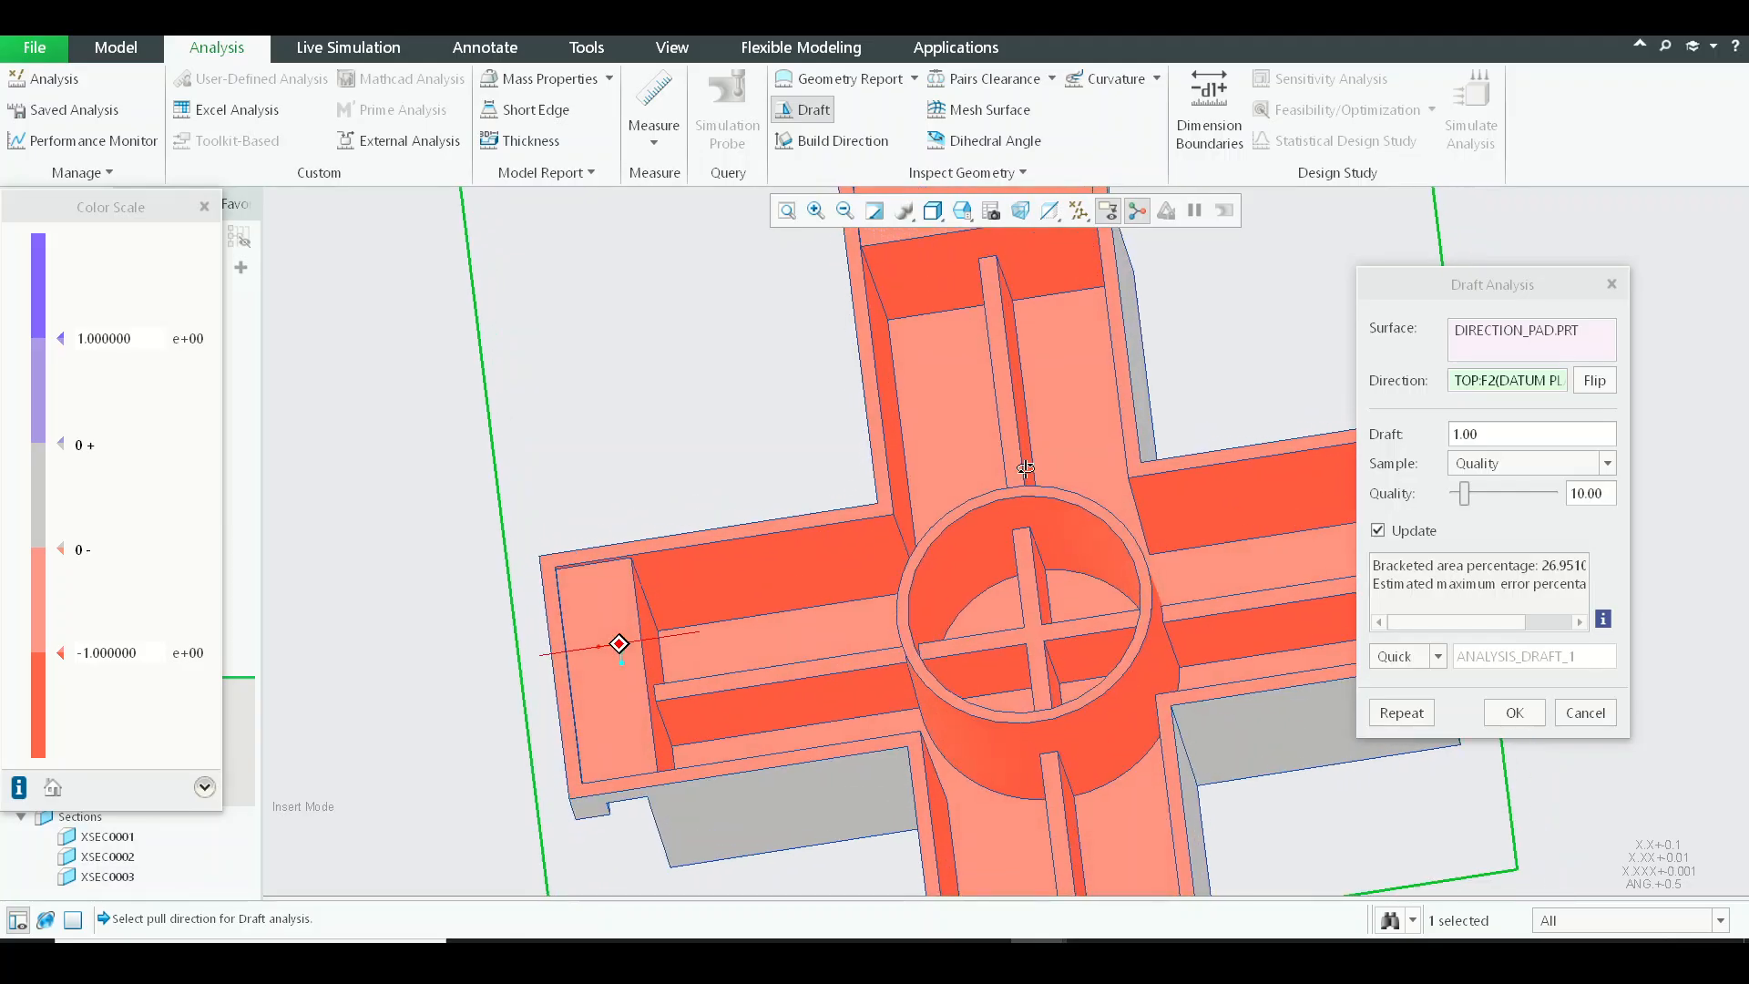
scroll(783, 560, "down", 4)
scroll(838, 590, "up", 4)
middle_click_drag(866, 539, 819, 538)
scroll(818, 538, "up", 2)
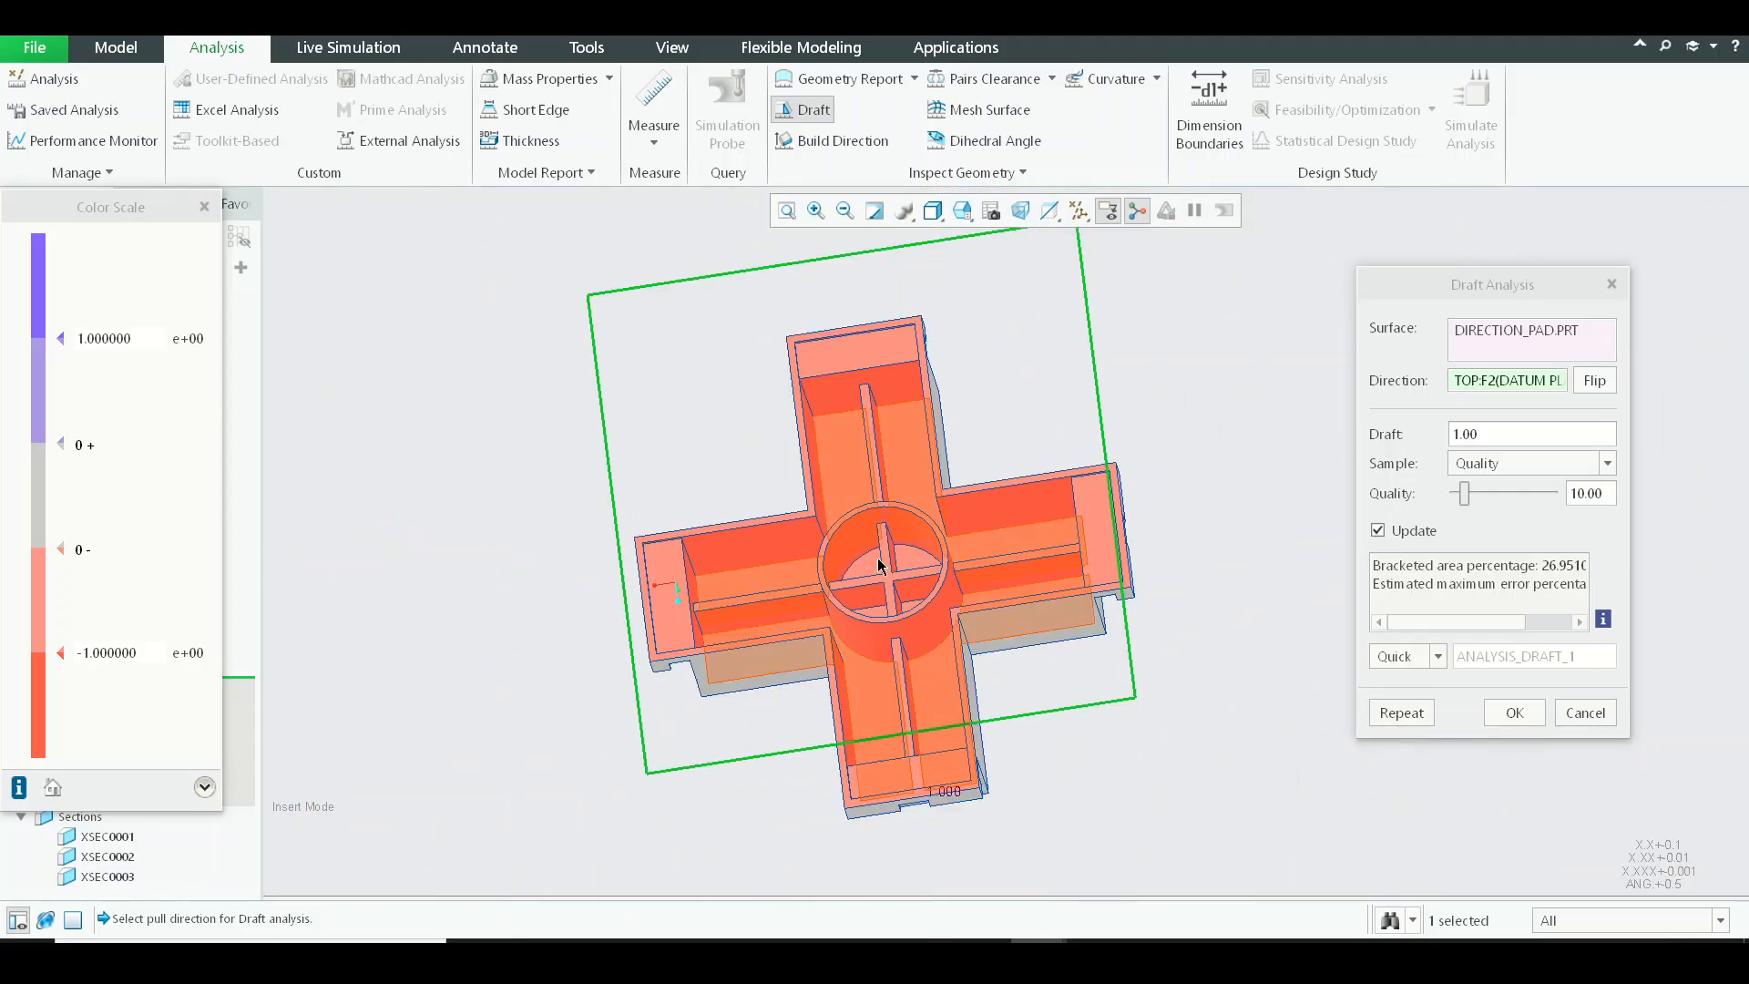
scroll(878, 623, "down", 4)
middle_click_drag(878, 626, 934, 509)
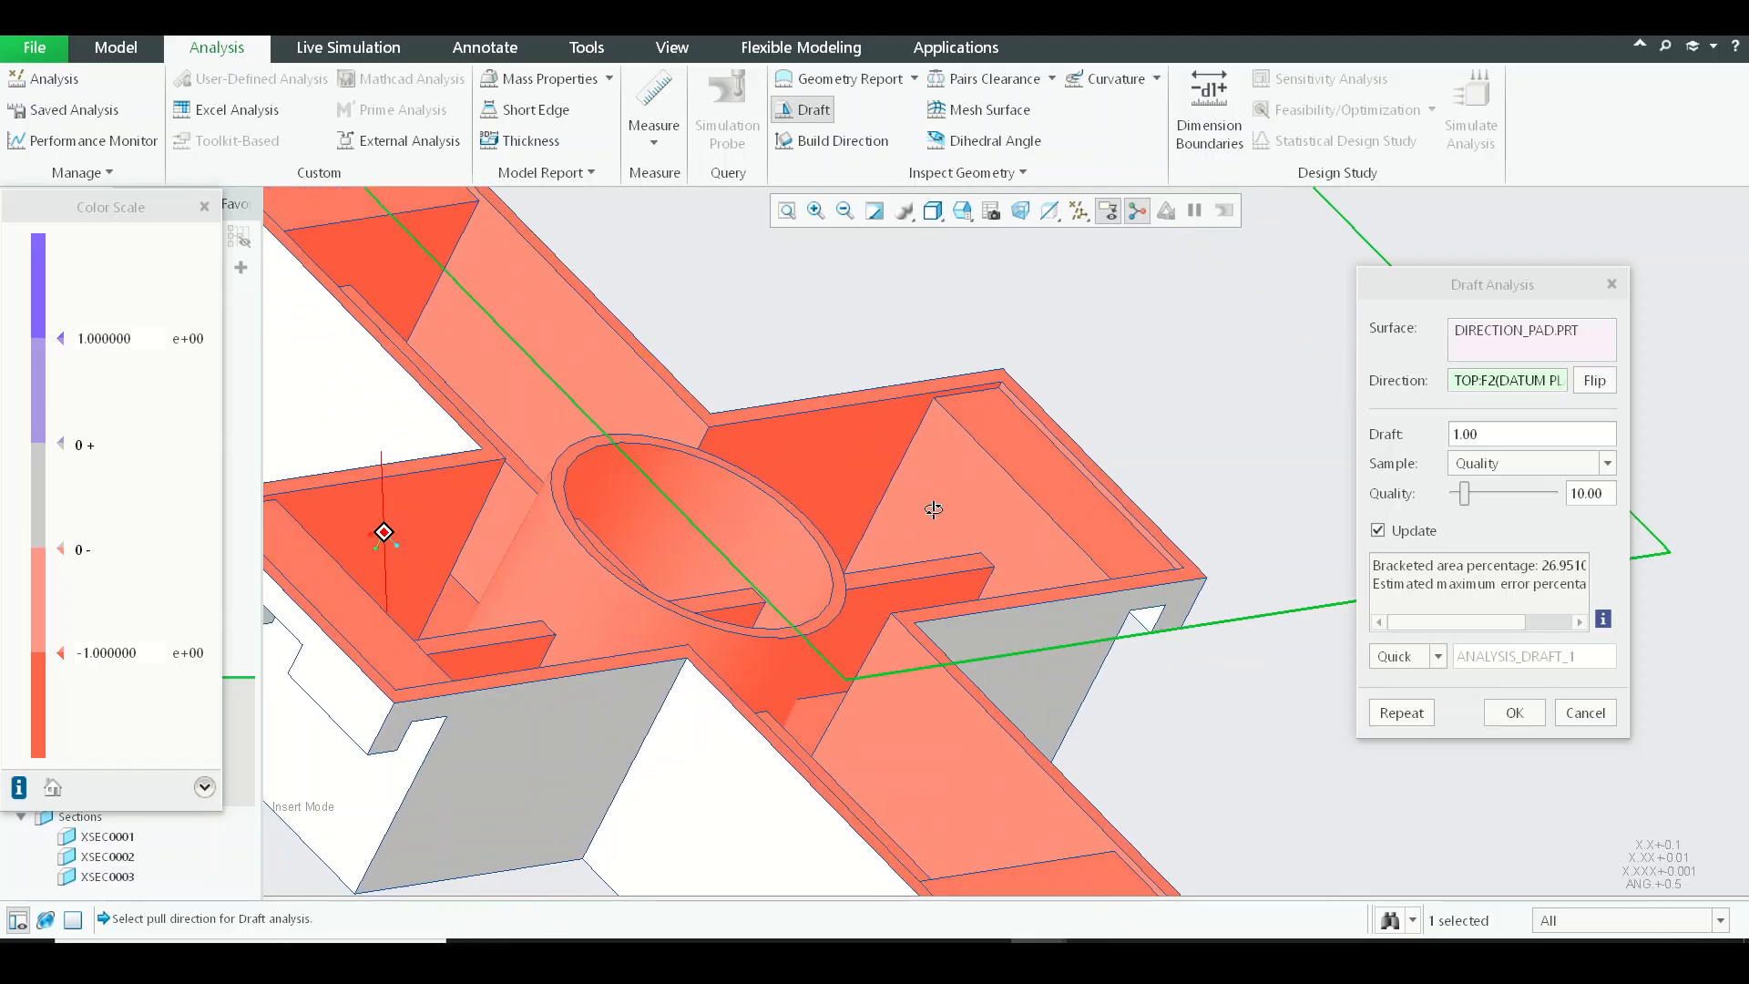
scroll(1039, 484, "down", 6)
scroll(911, 464, "up", 3)
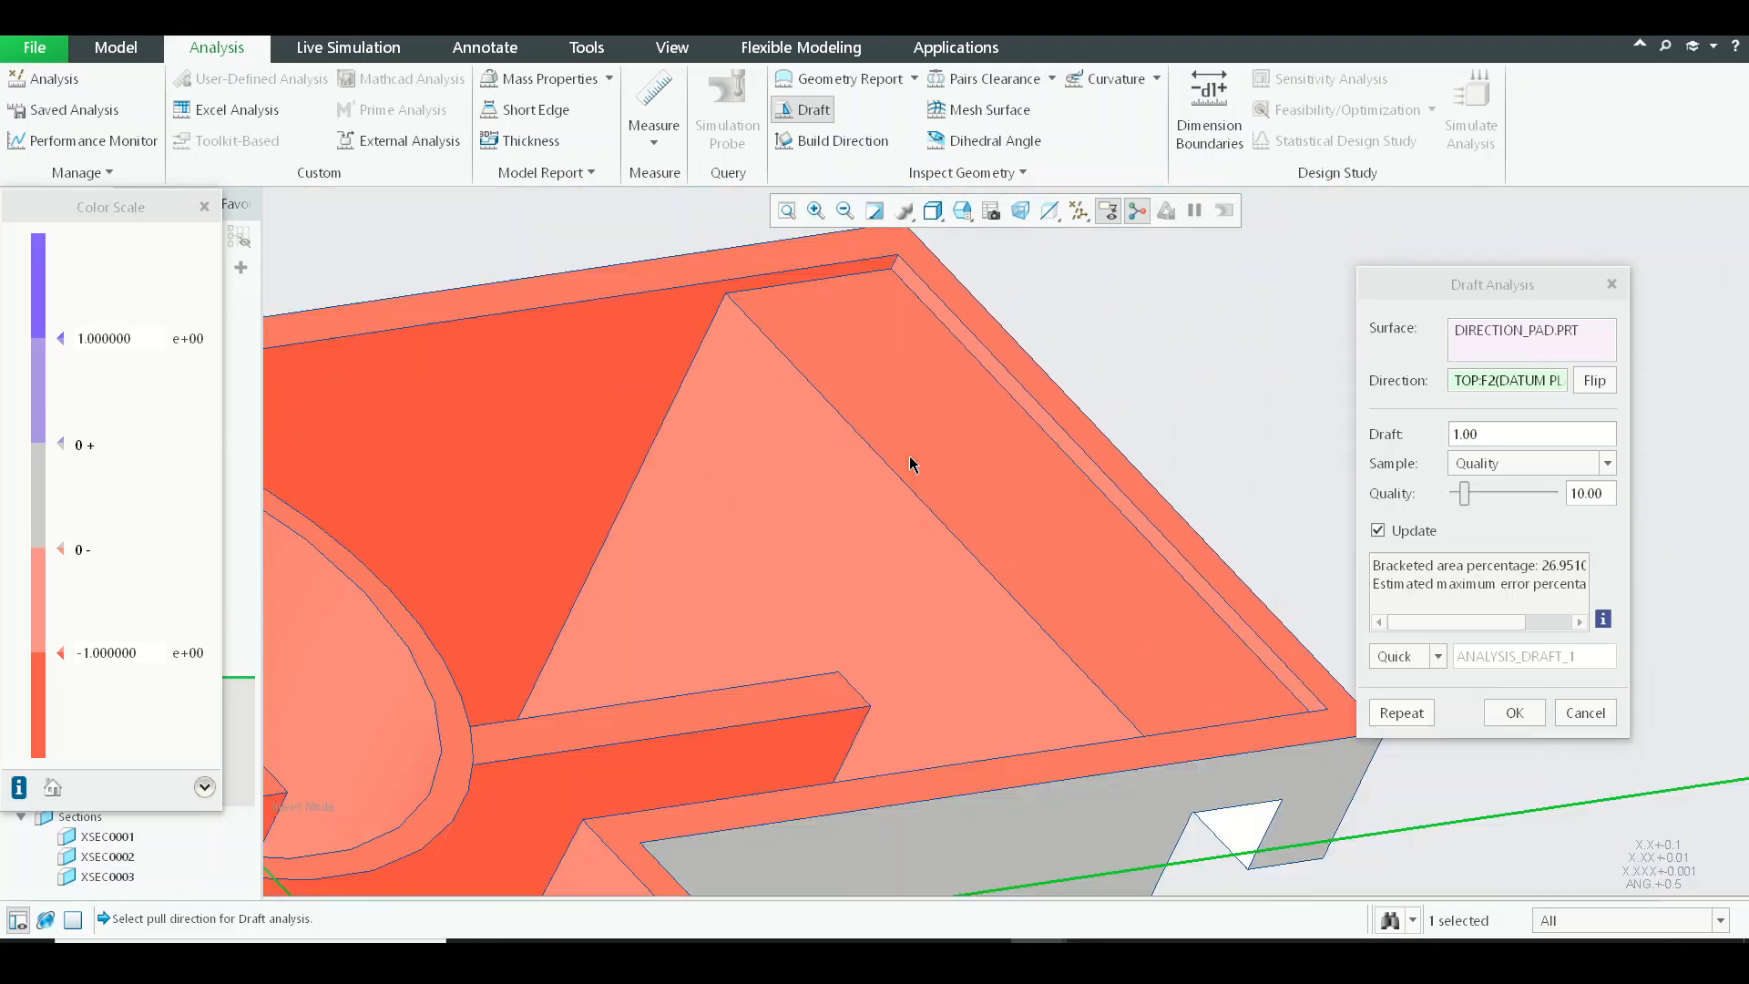
scroll(909, 466, "up", 5)
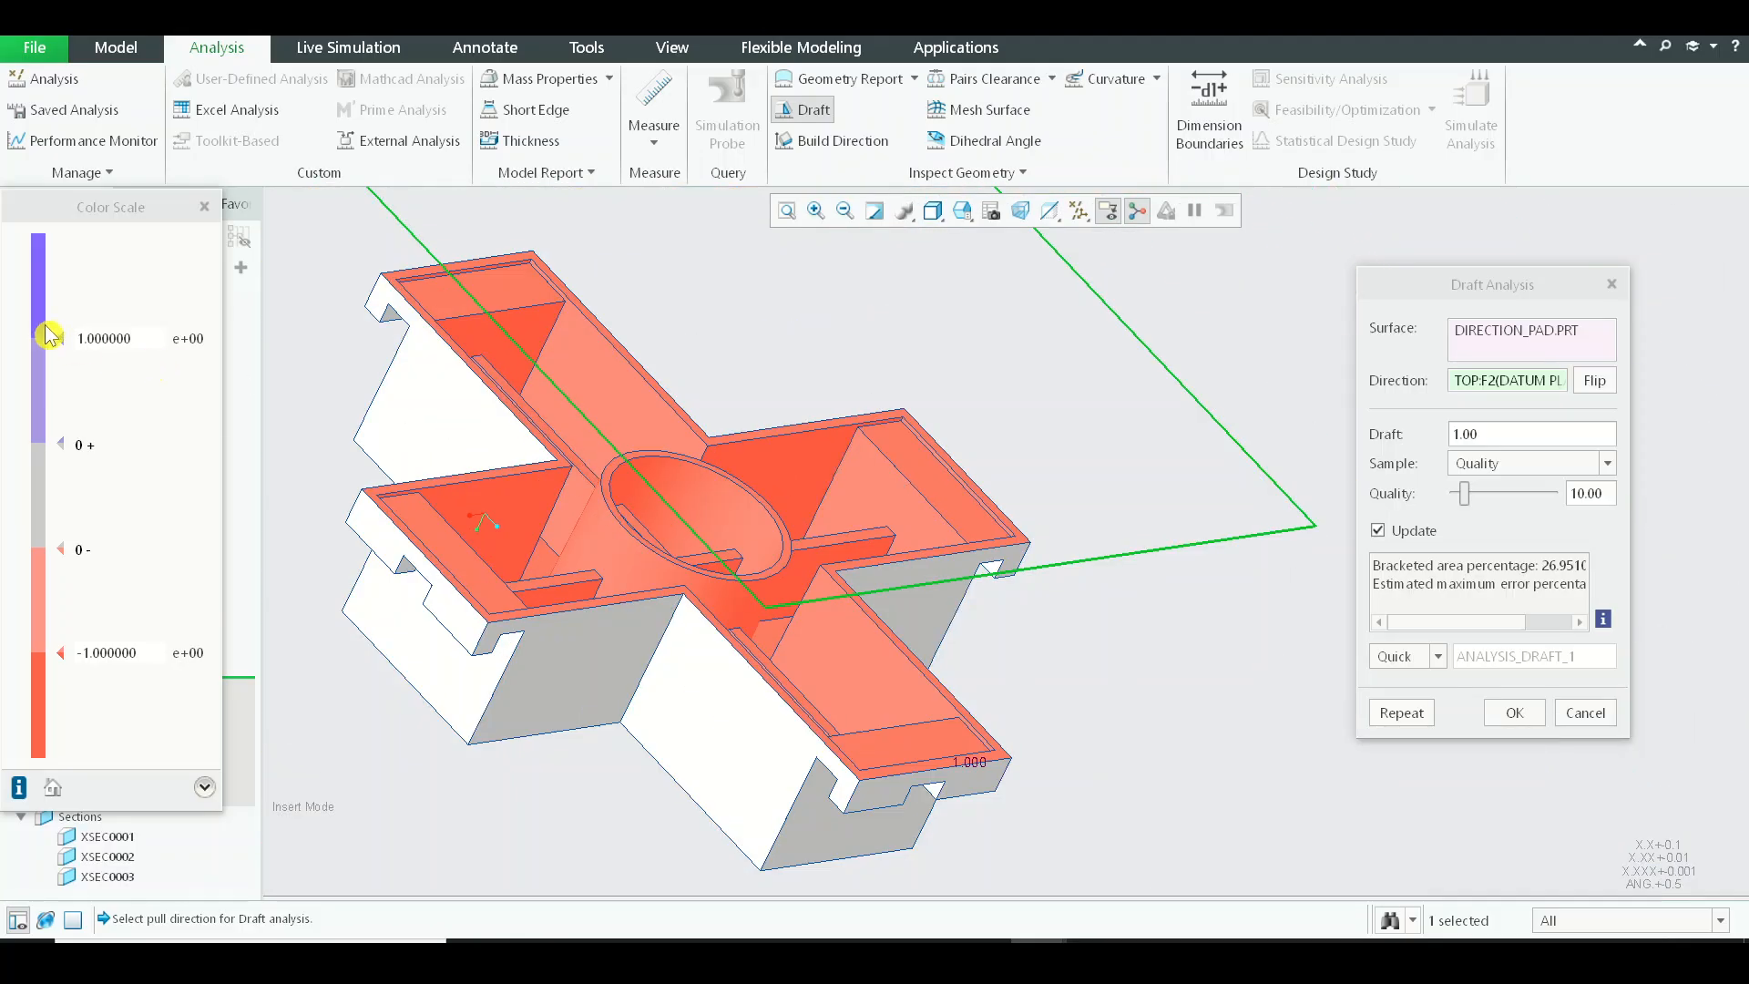
middle_click(797, 412)
Redefine the draft on the central cylinder's outer face by reversing its 1.0 degree angle direction.
middle_click_drag(1064, 420, 1129, 483)
scroll(818, 615, "down", 5)
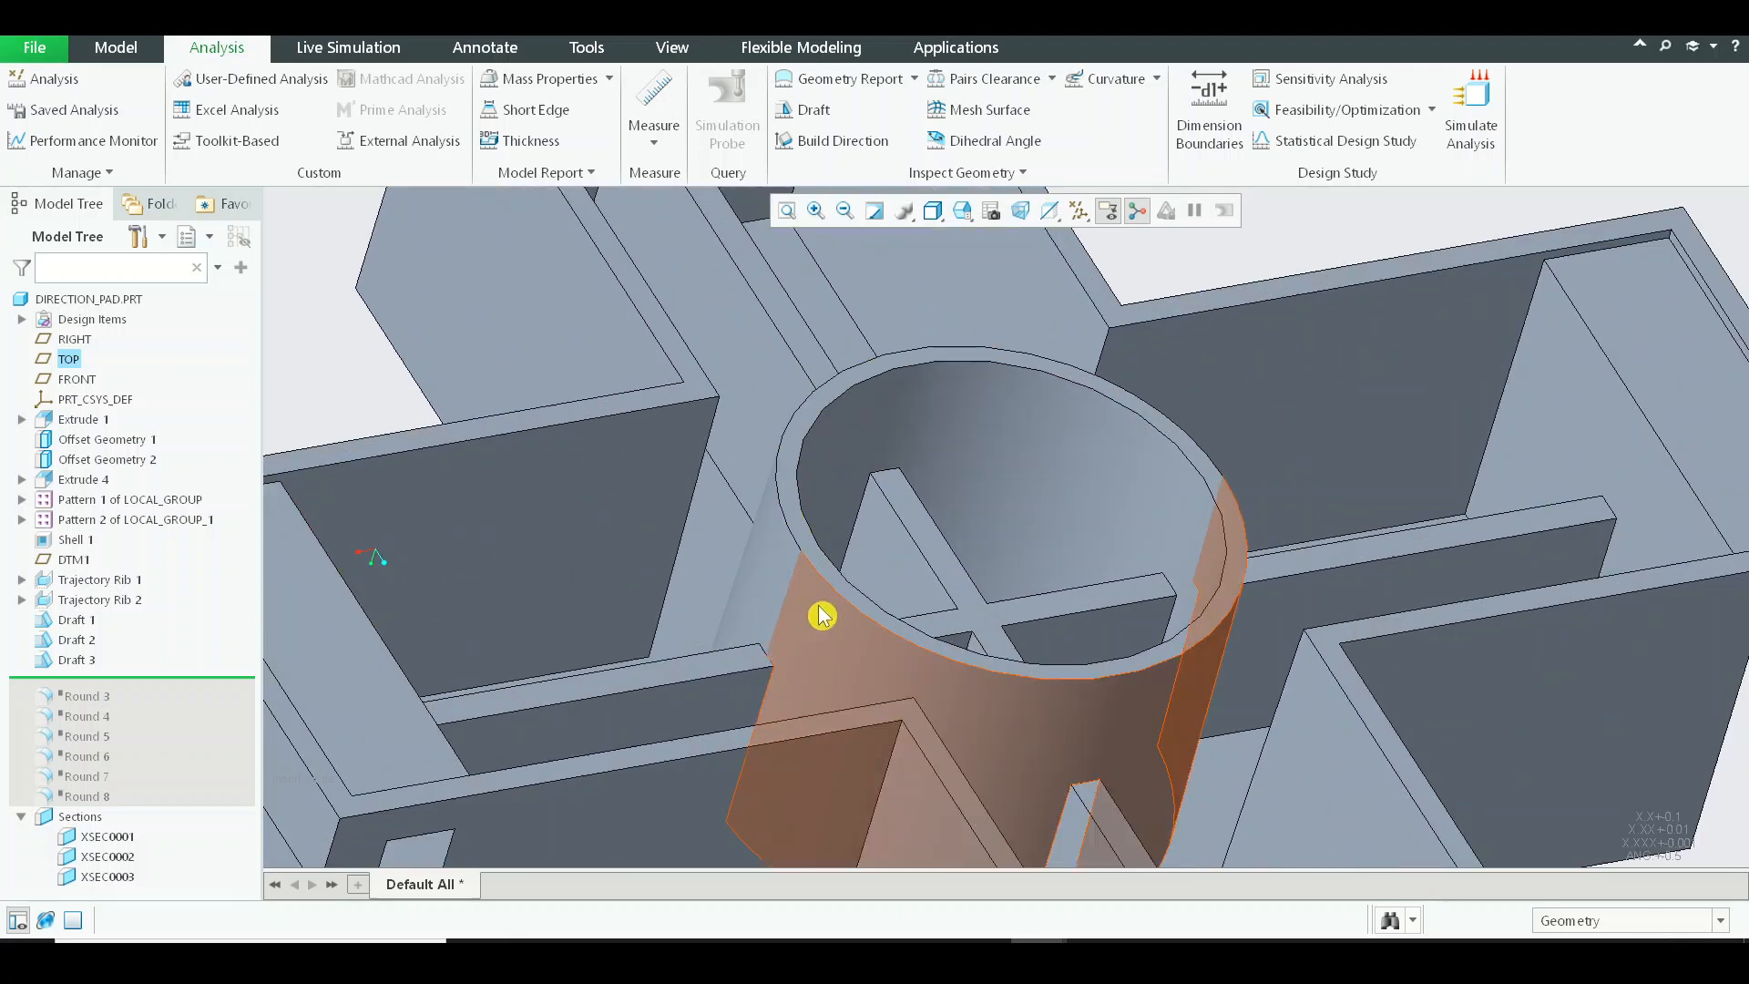
left_click(804, 638)
left_click(845, 514)
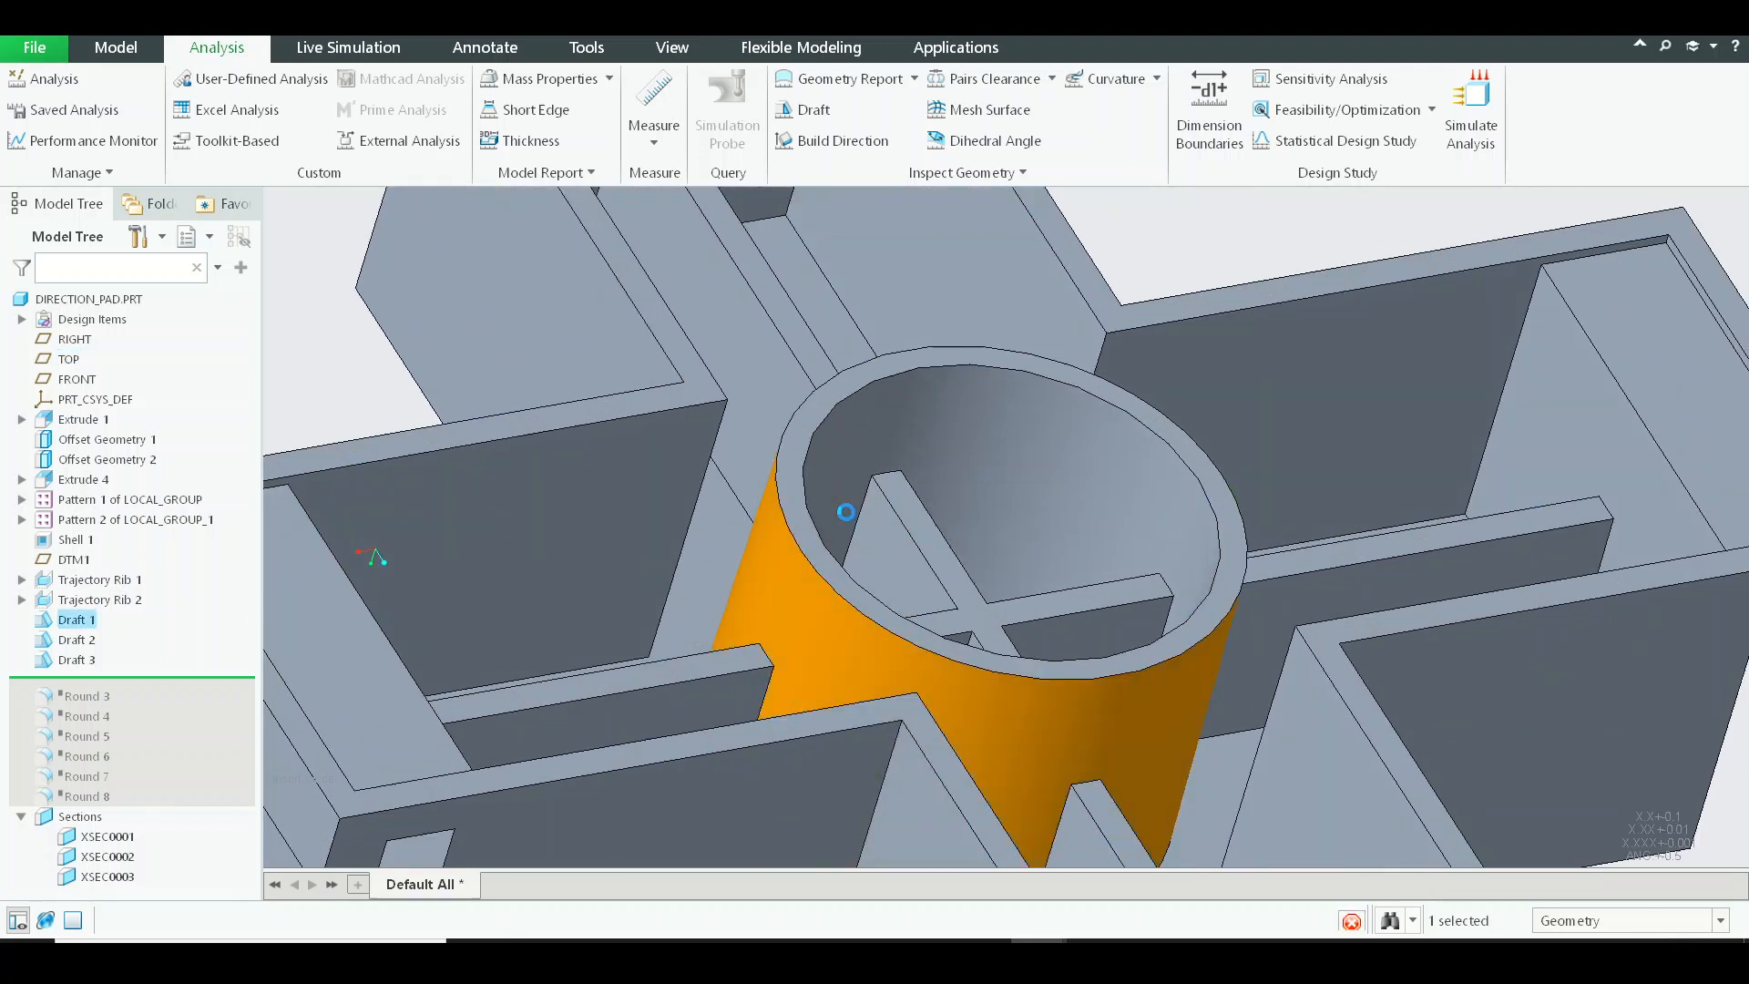
left_click(550, 113)
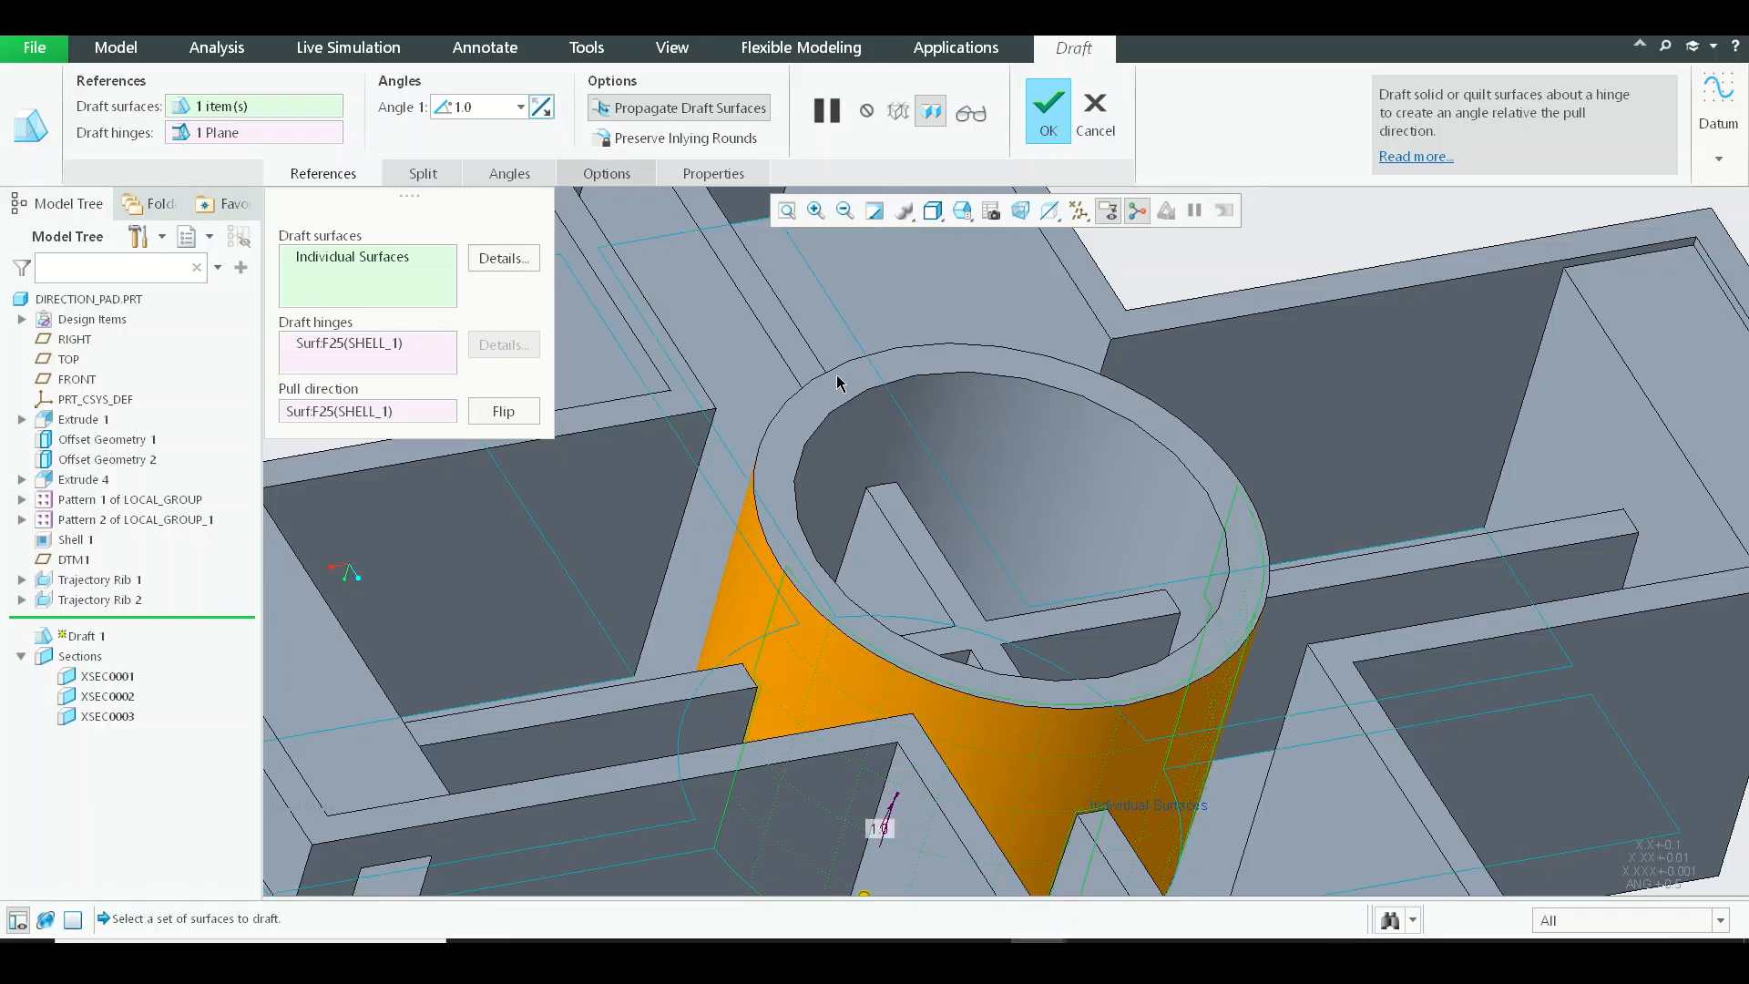
middle_click(1148, 619)
scroll(1148, 619, "up", 5)
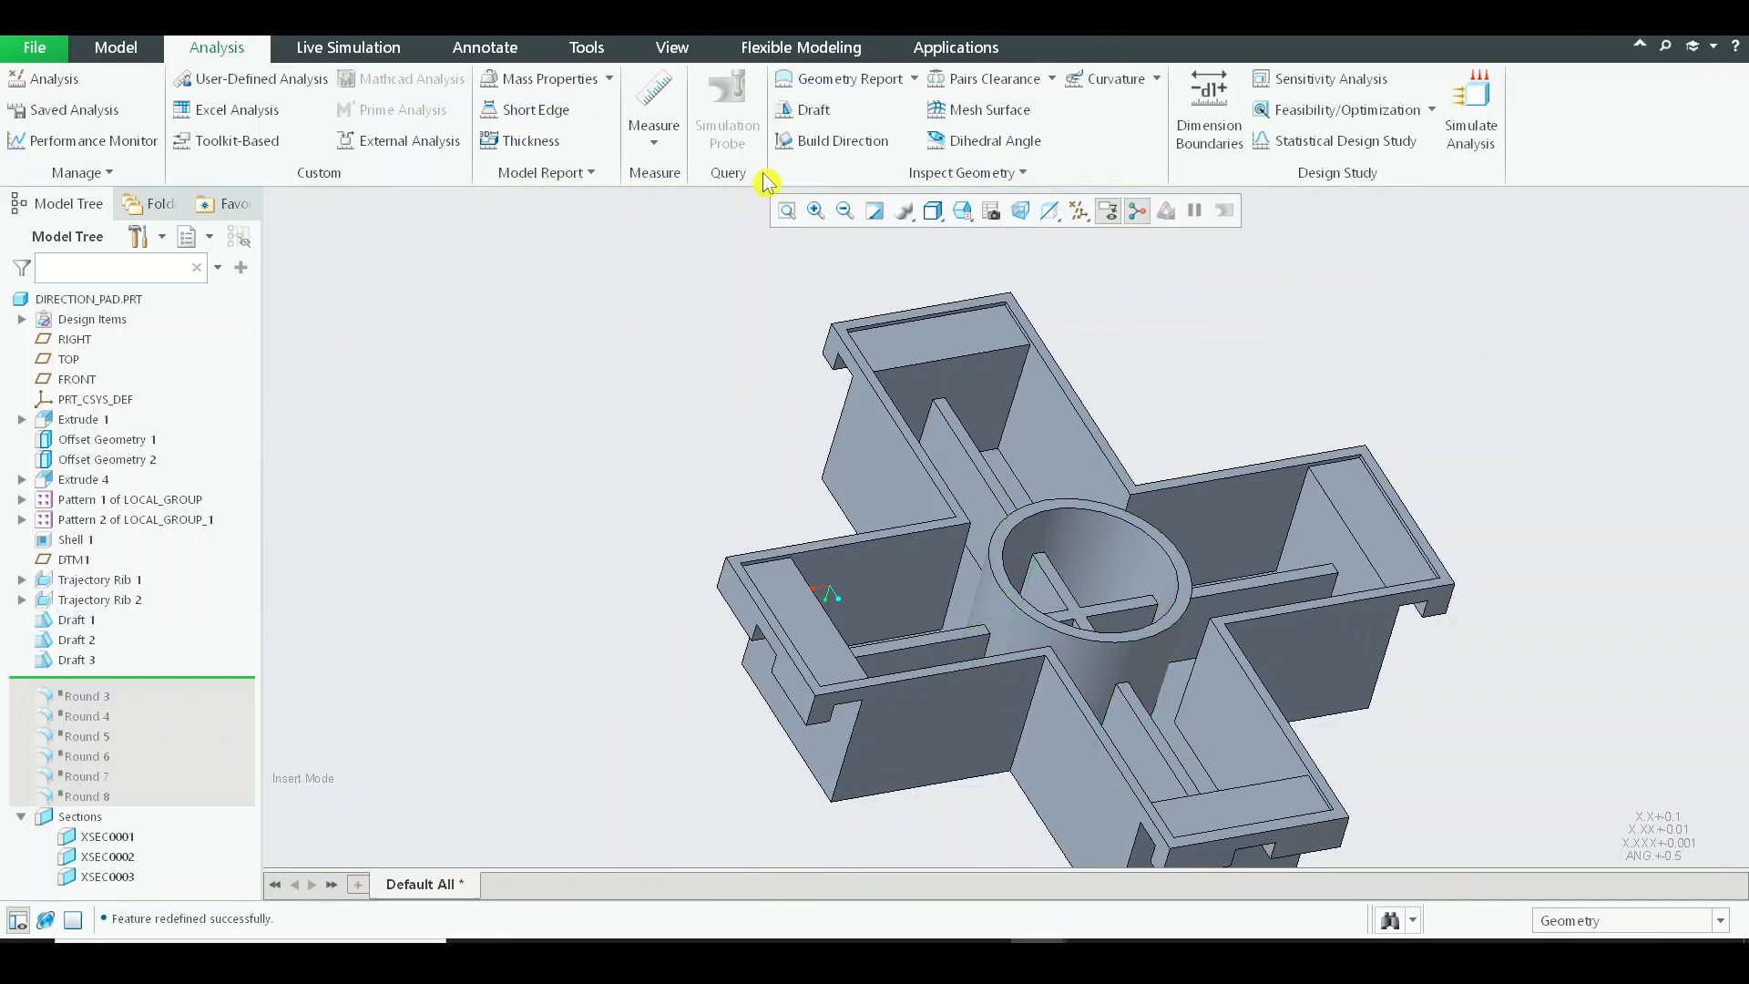
Rerun the draft analysis on DIRECTION_PAD.PRT using the TOP plane as pull direction.
left_click(803, 109)
left_click(84, 297)
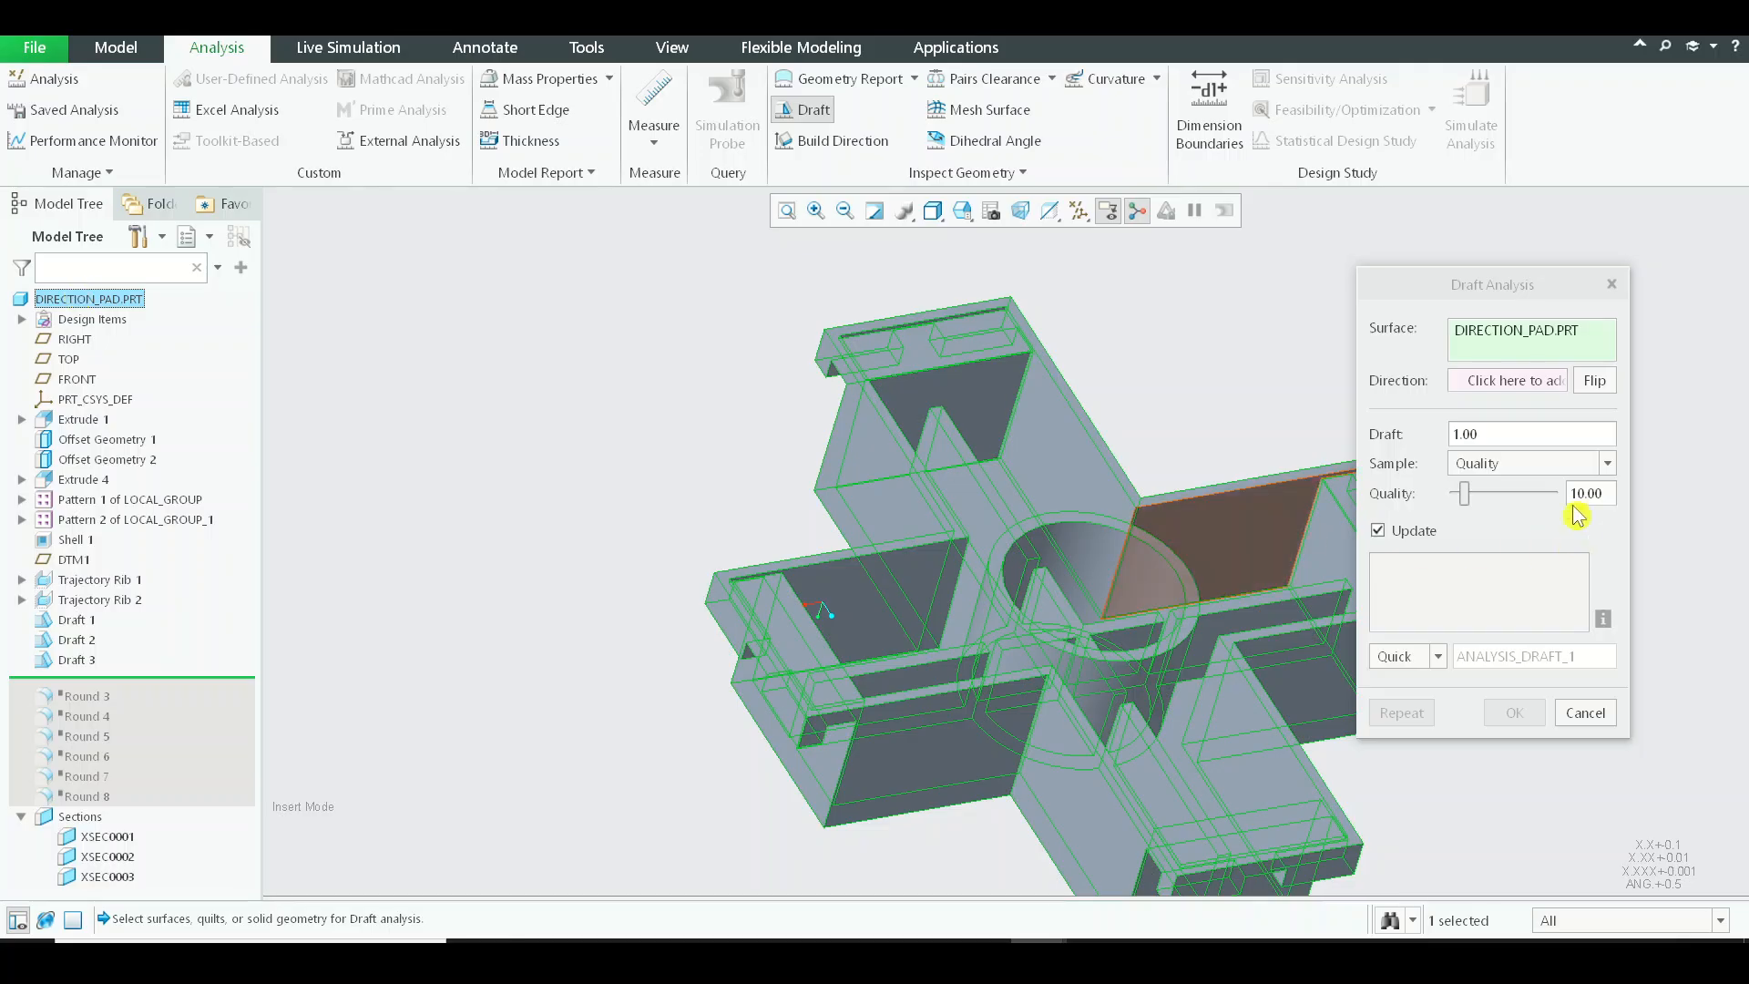
left_click(1504, 382)
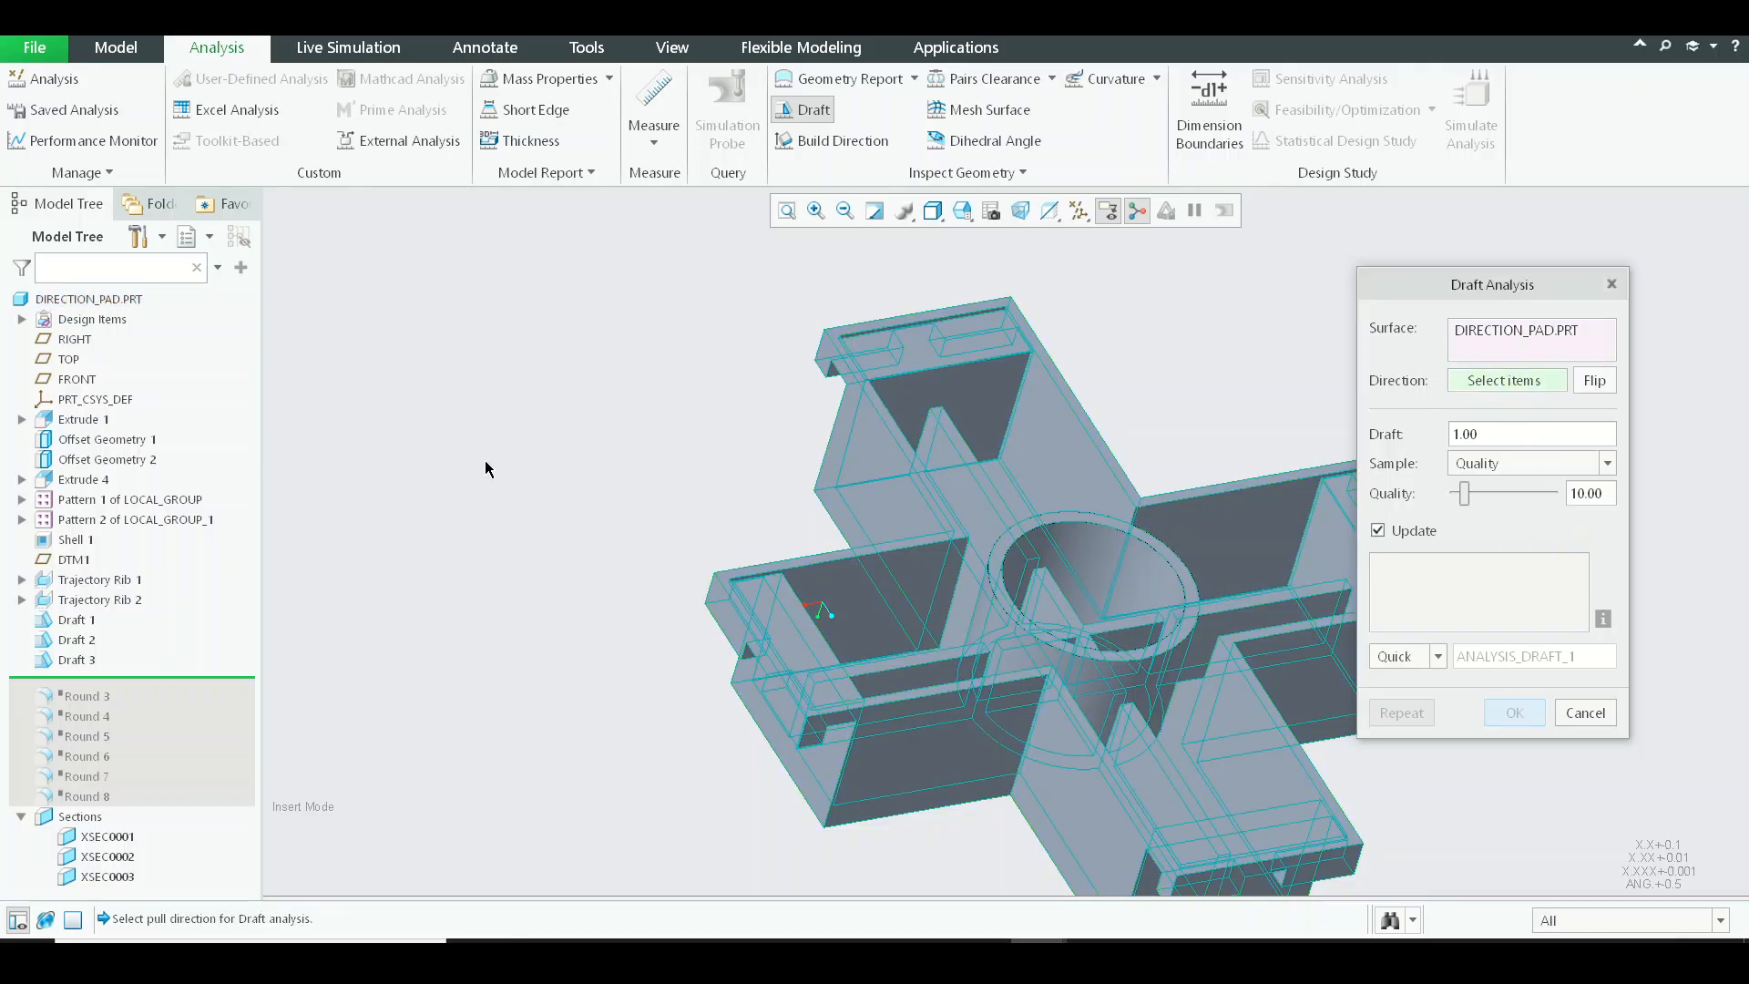
left_click(58, 363)
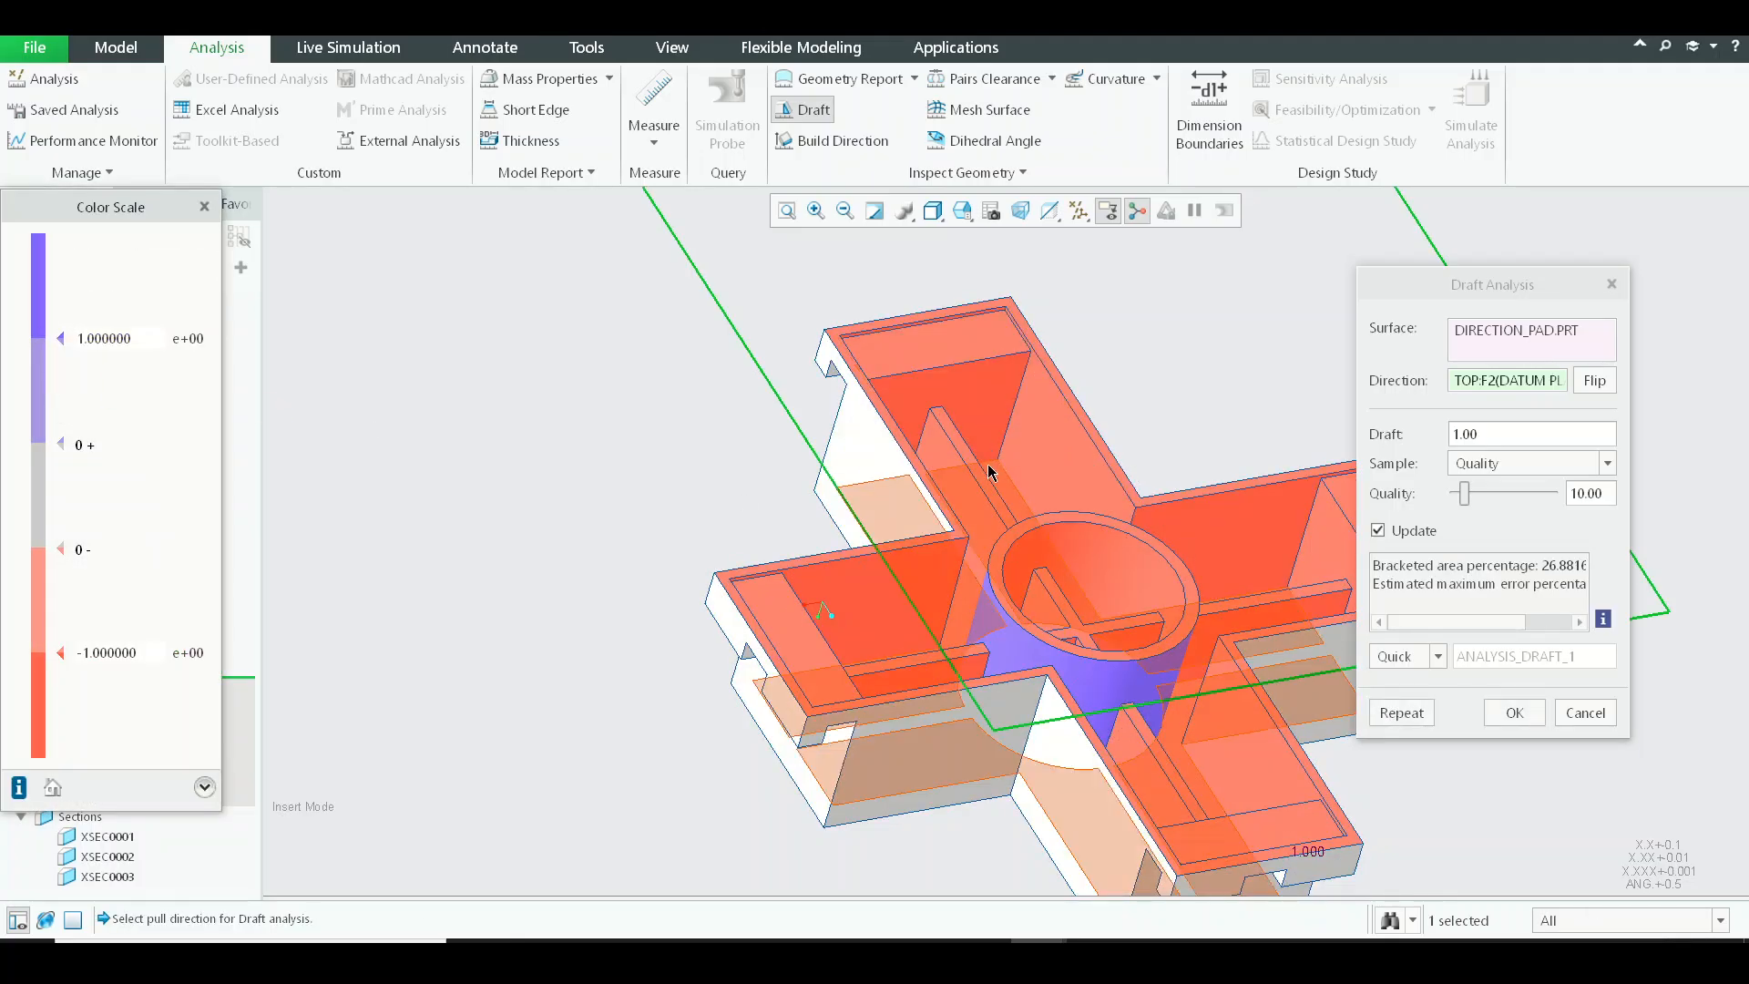
Inspect the draft colours on the redefined central cylinder and surrounding walls and ribs, and close the analysis.
scroll(870, 592, "up", 5)
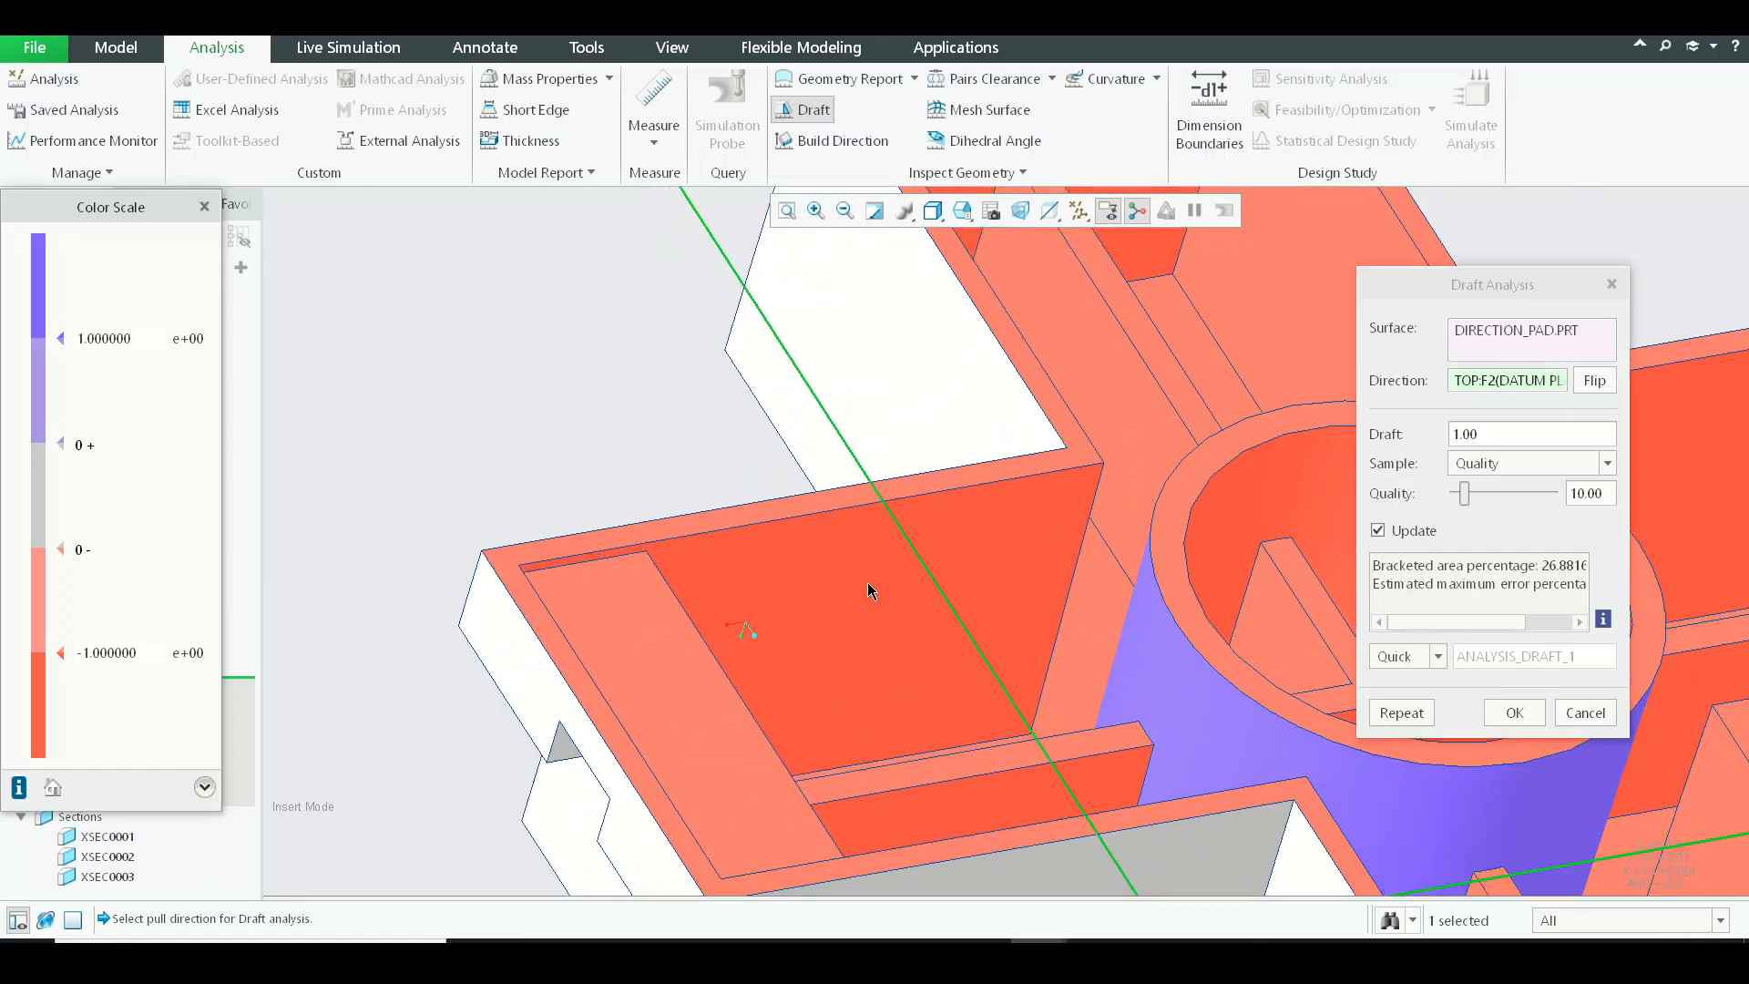
scroll(870, 593, "down", 5)
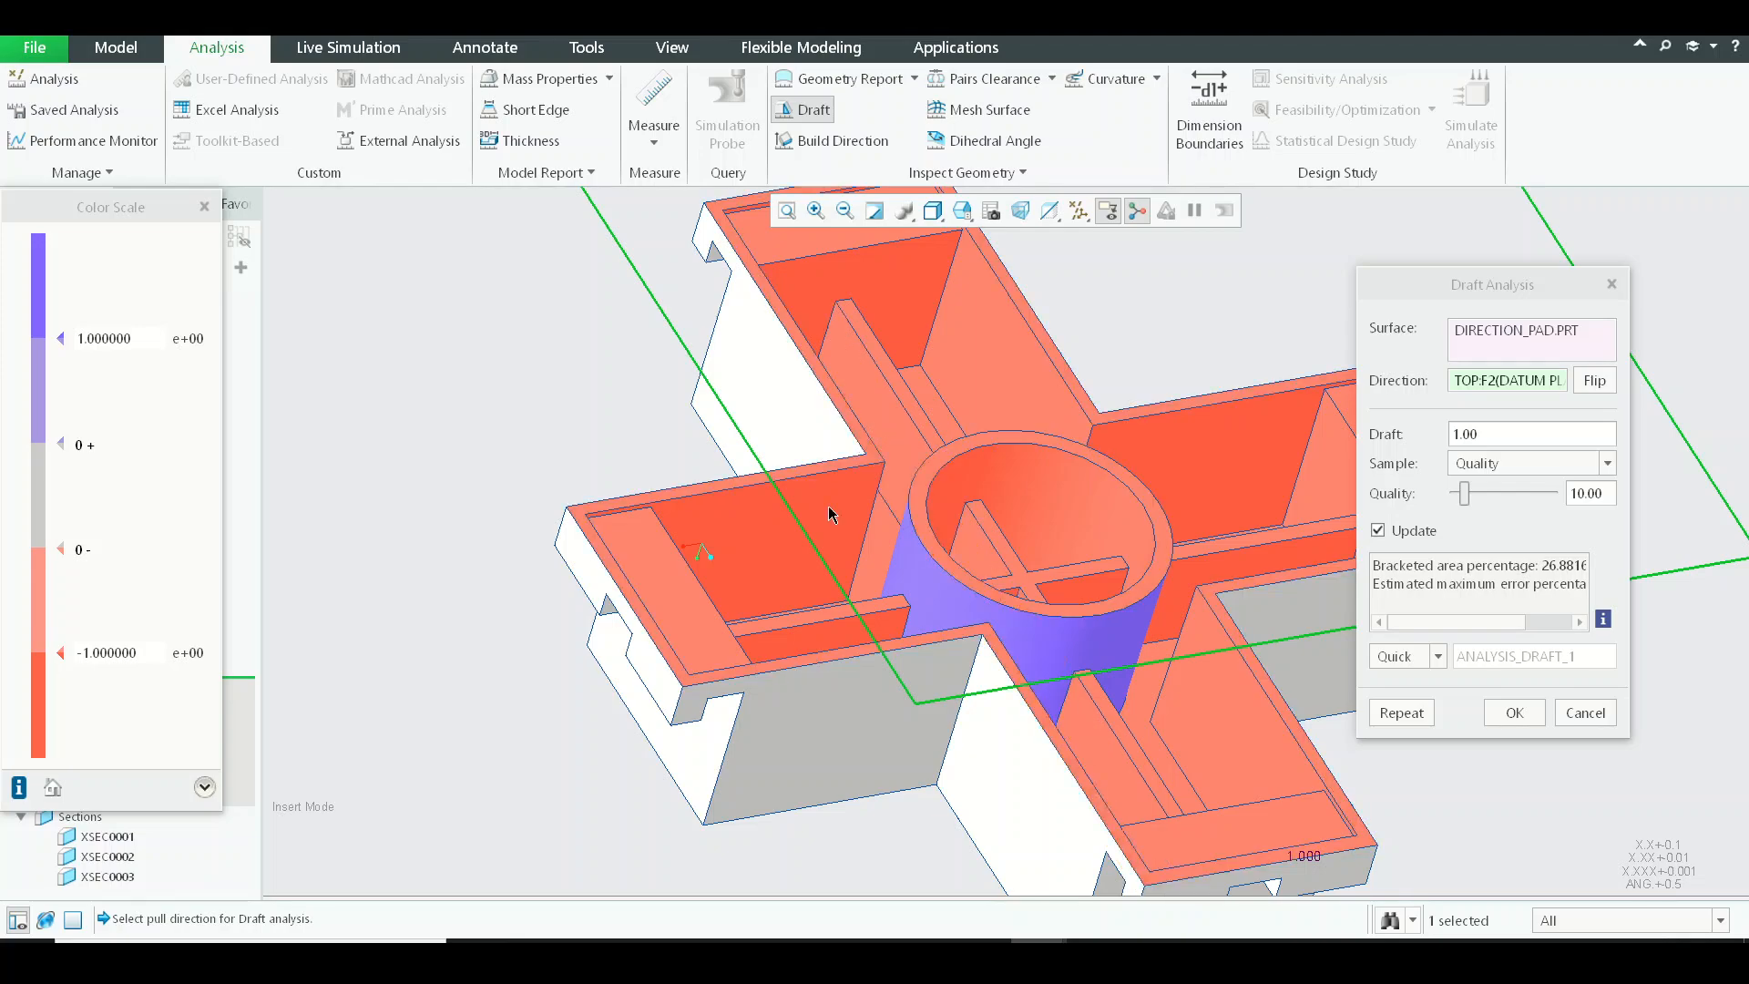
middle_click_drag(830, 513, 1009, 603)
scroll(1013, 605, "down", 5)
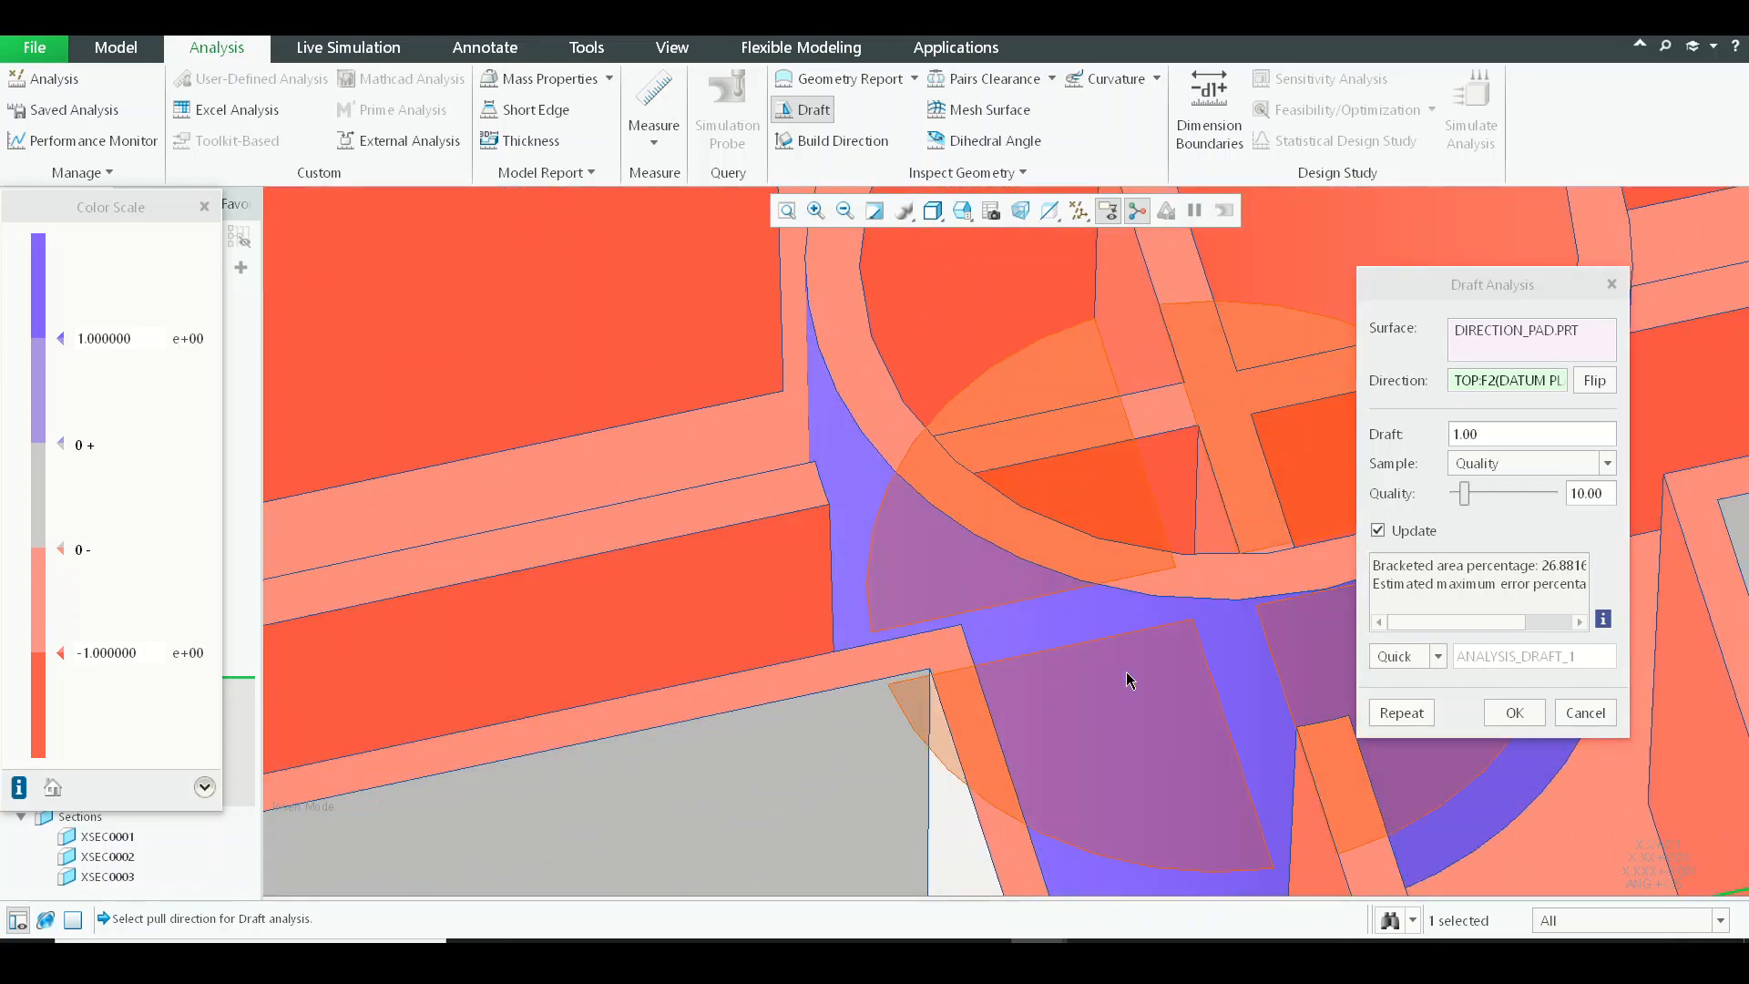
scroll(1127, 675, "up", 5)
middle_click_drag(1175, 601, 930, 571)
scroll(822, 523, "down", 3)
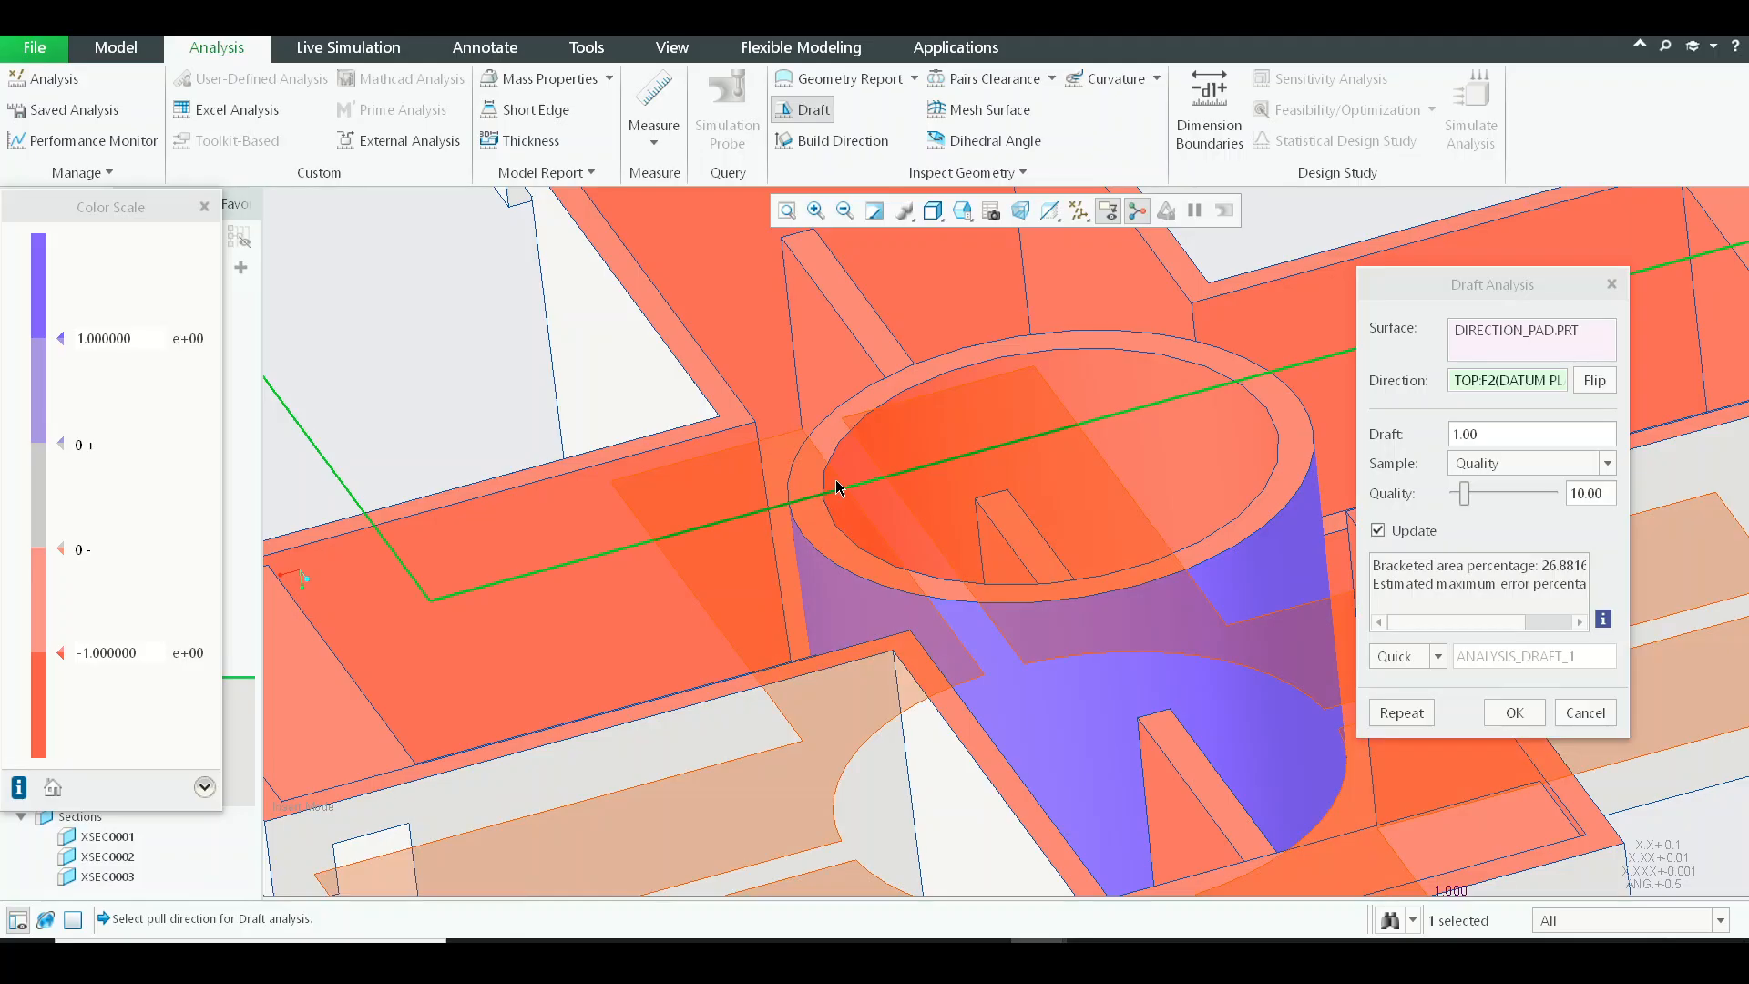
scroll(836, 487, "up", 5)
middle_click_drag(836, 487, 968, 495)
scroll(866, 531, "down", 3)
scroll(883, 710, "down", 5)
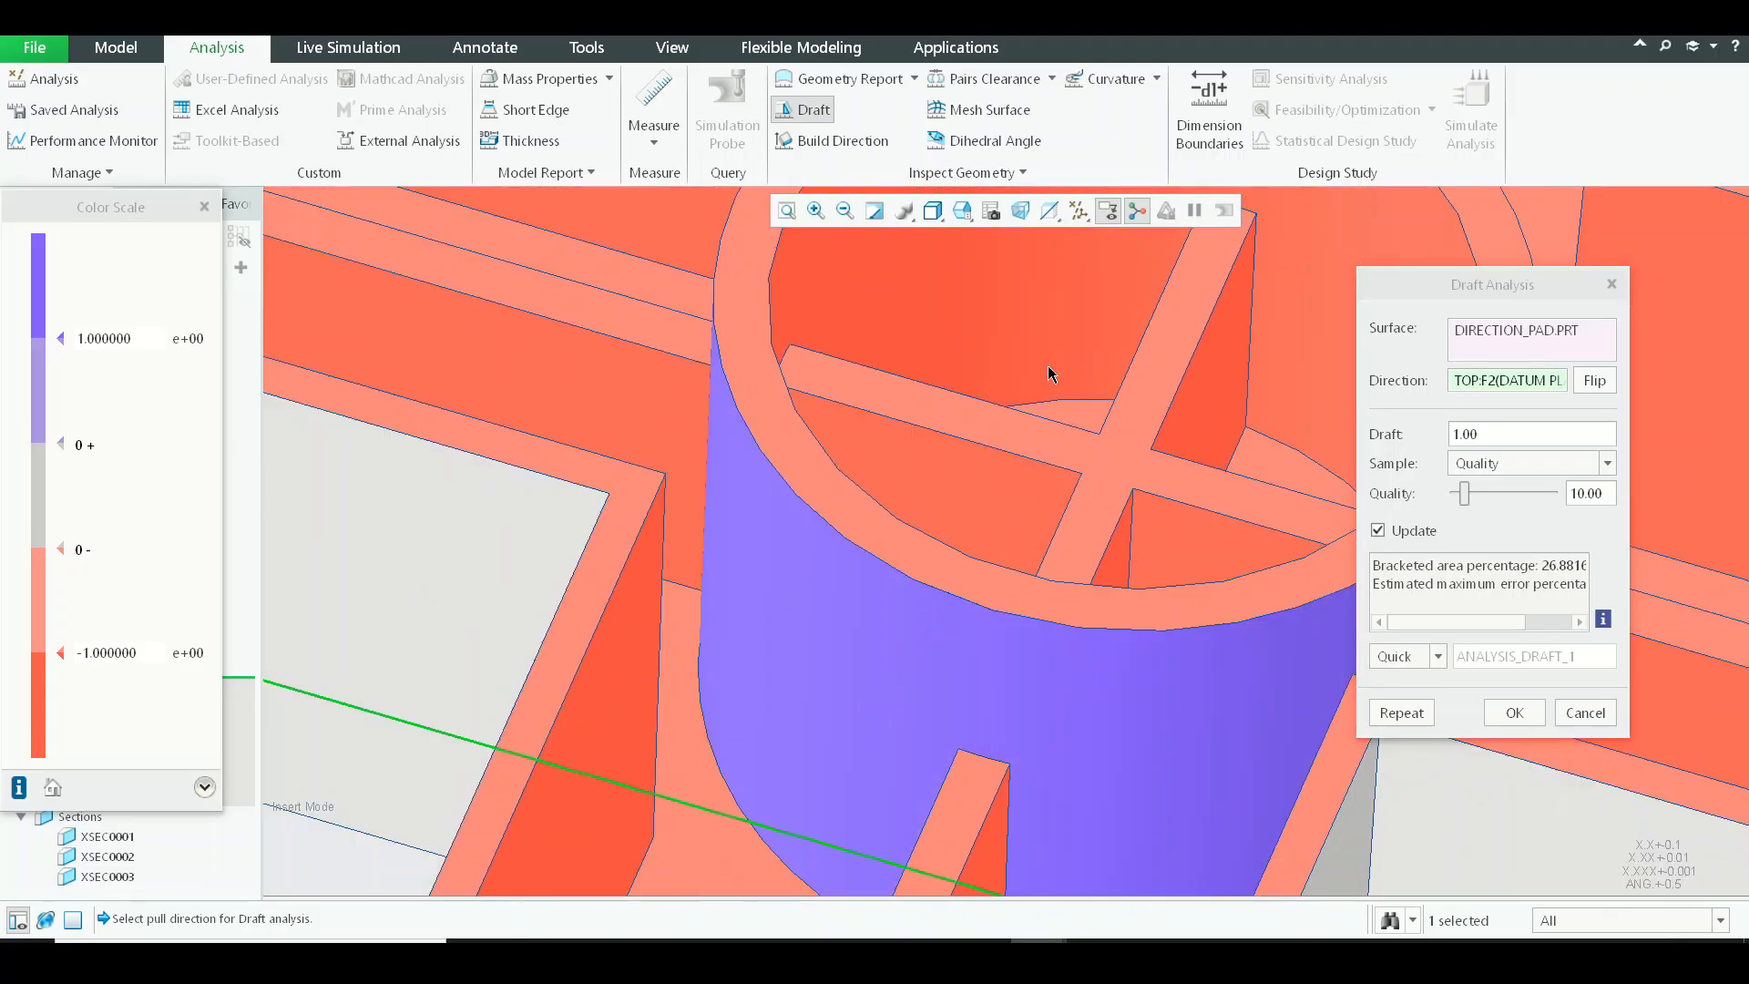
scroll(1047, 374, "up", 5)
middle_click_drag(1047, 386, 893, 649)
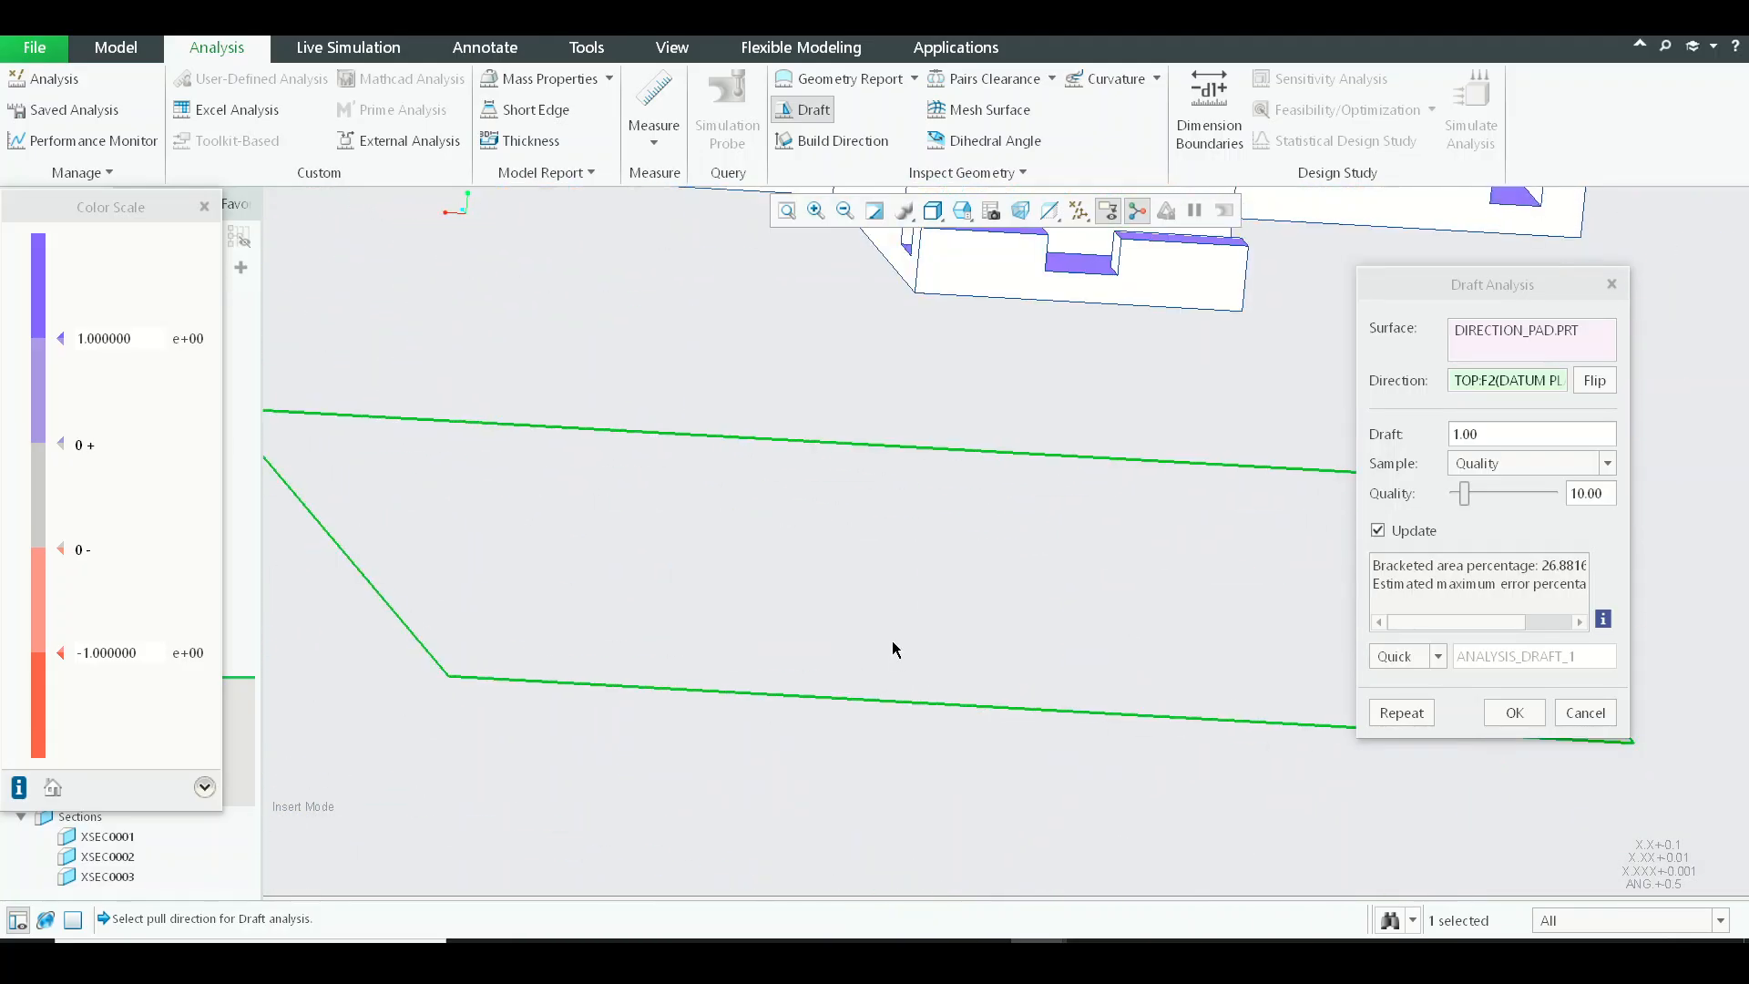
middle_click_drag(927, 445, 937, 757, "shift")
scroll(913, 563, "up", 1)
middle_click(914, 562)
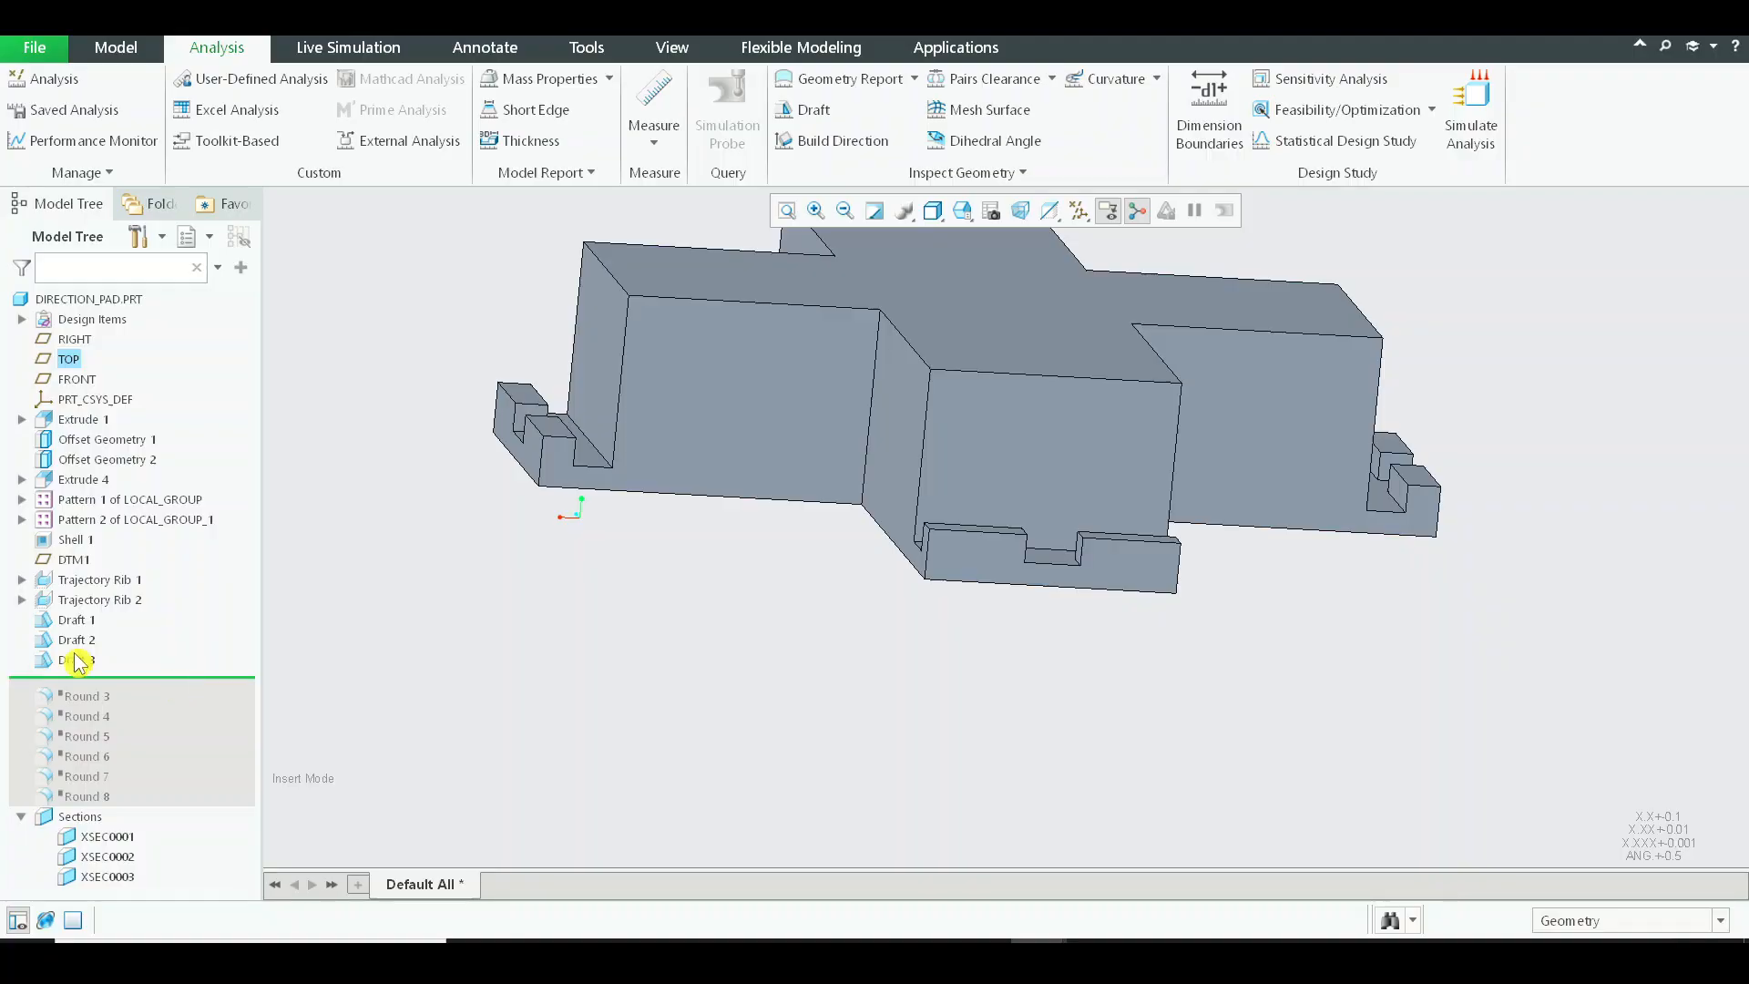
Activate the cross section XSEC0003 to cut the part open through the central cylinder.
left_click(100, 878)
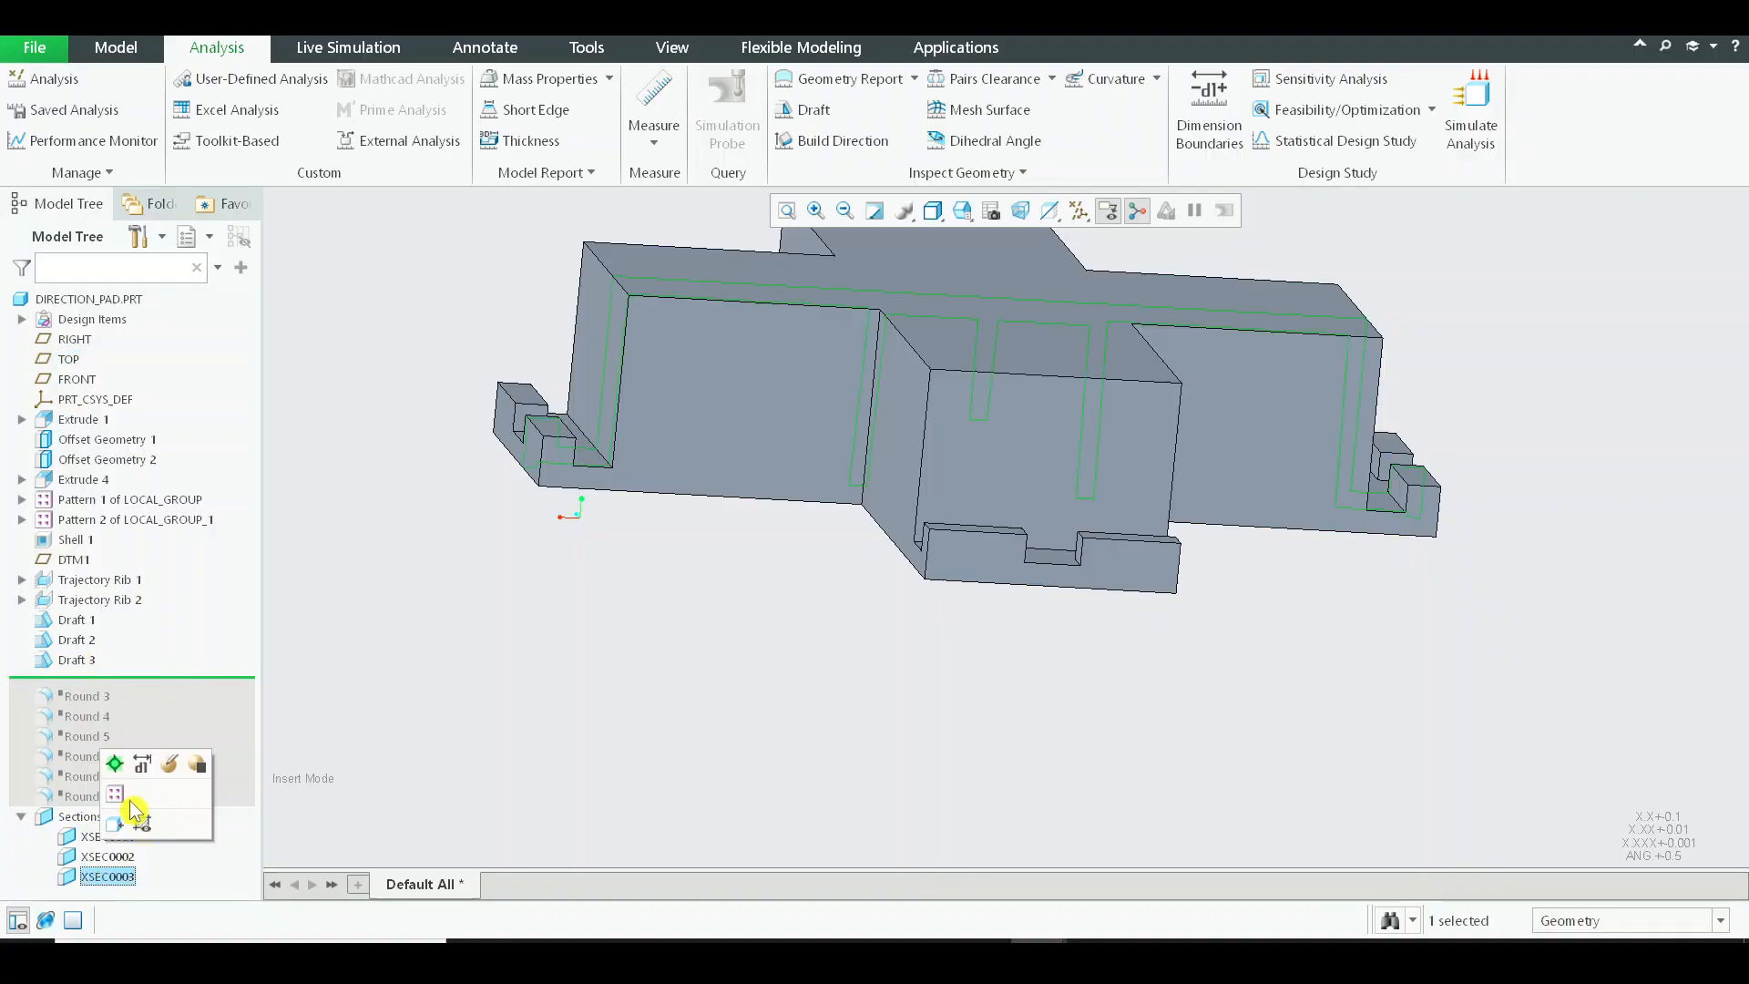
left_click(115, 770)
middle_click_drag(817, 528, 834, 672)
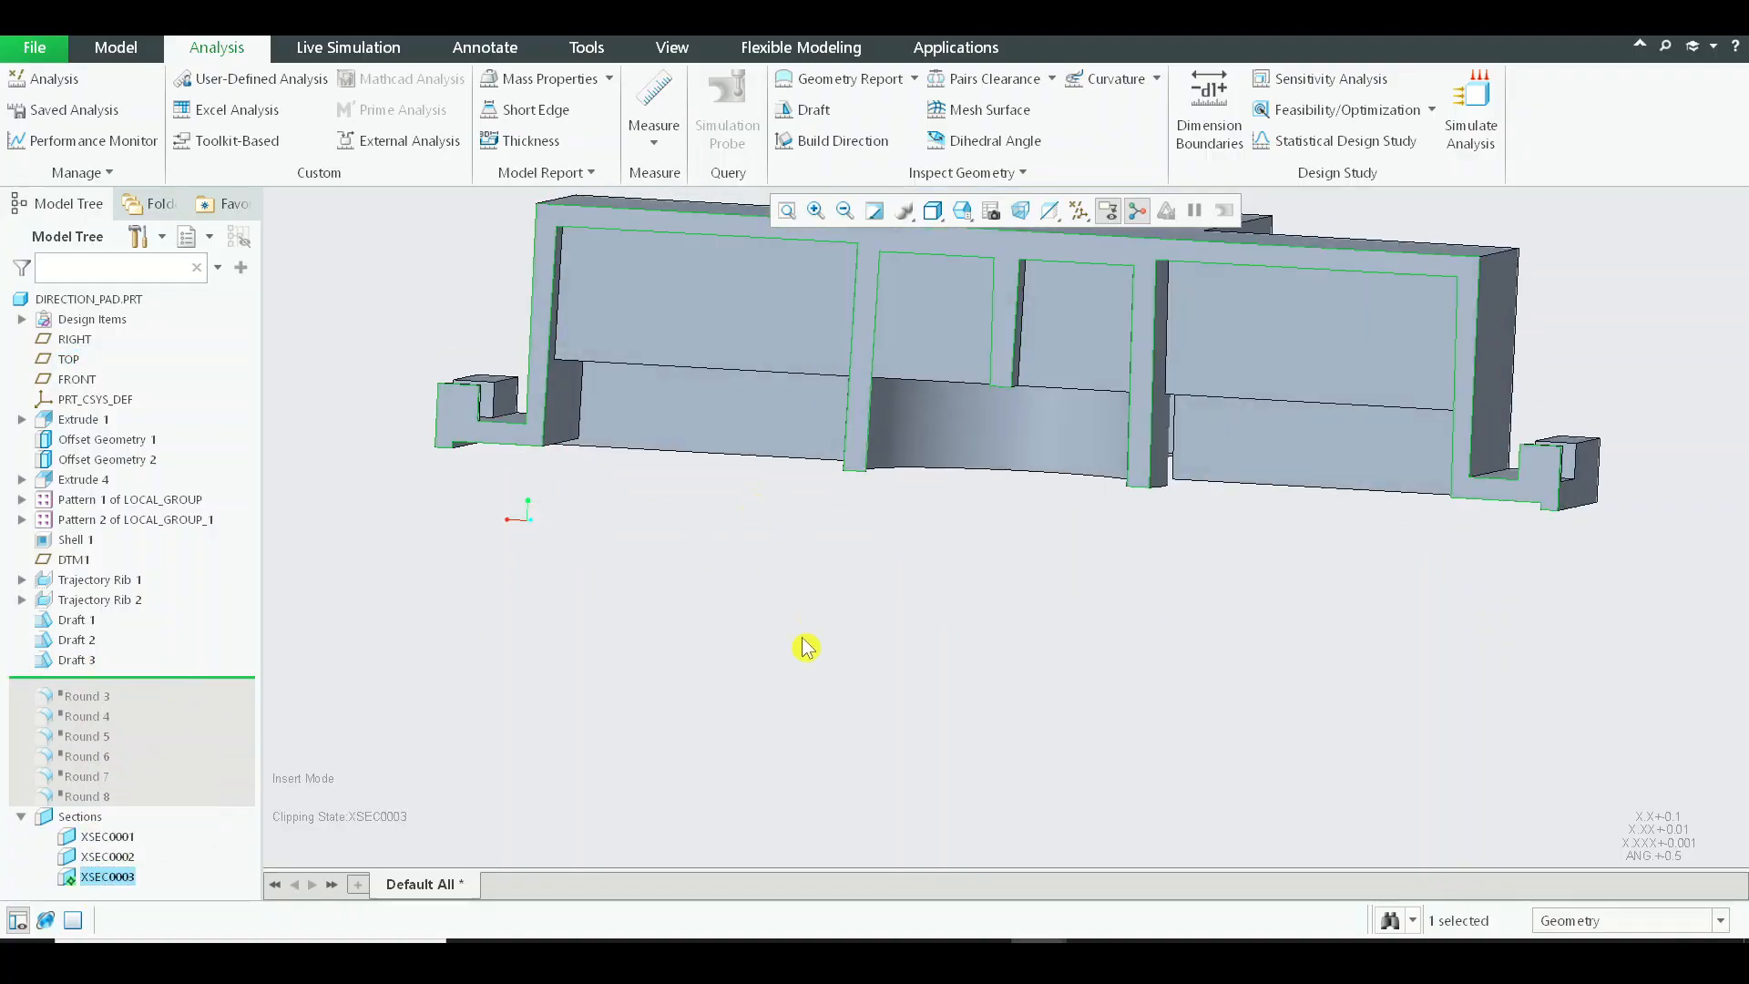
Run the draft analysis on the sectioned DIRECTION_PAD.PRT with the TOP plane as pull direction.
left_click(804, 109)
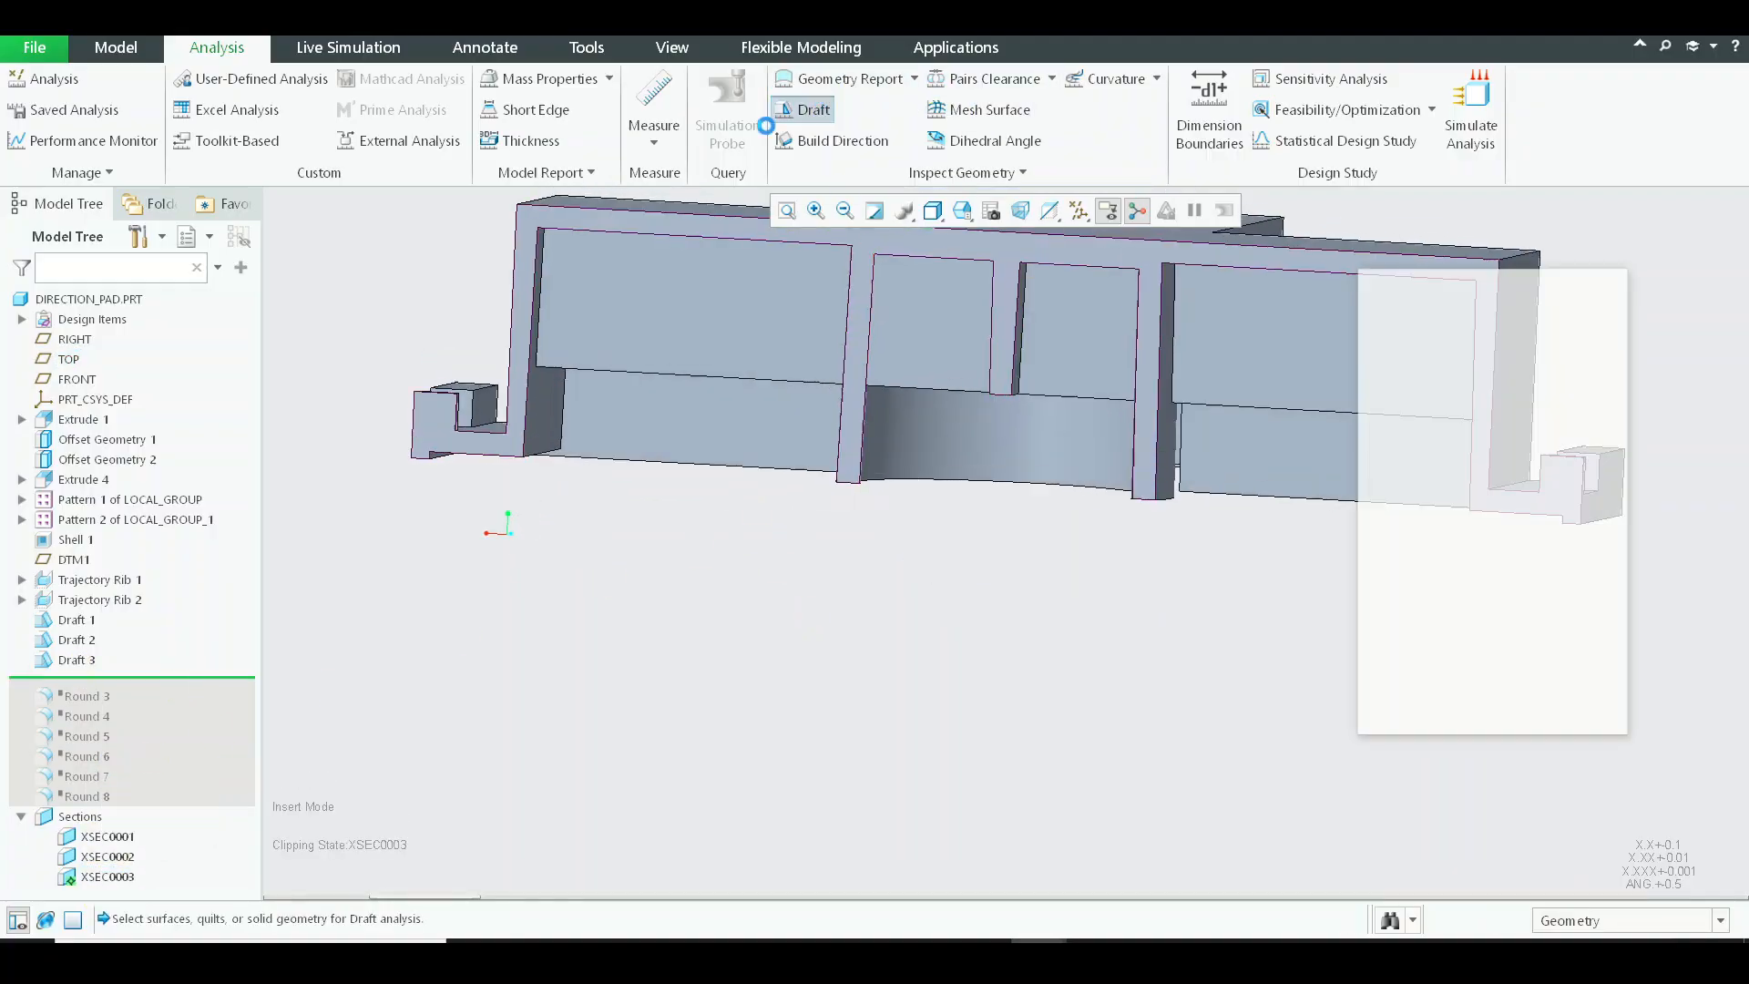
left_click(89, 300)
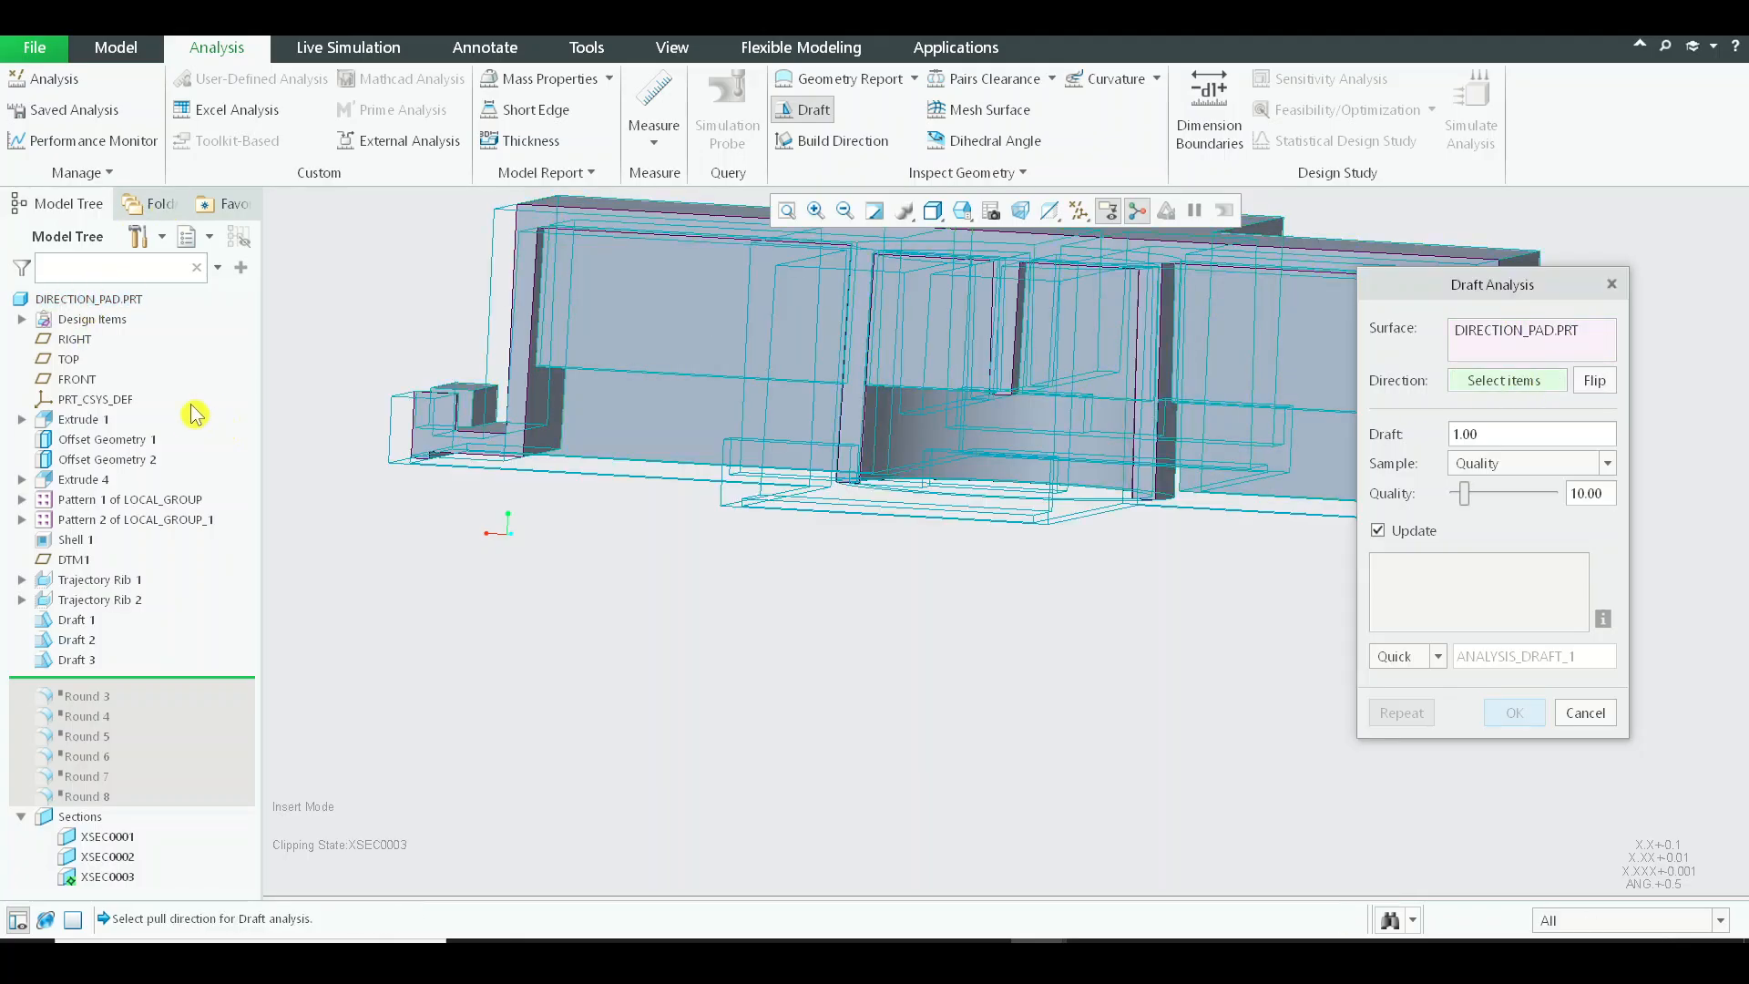
left_click(57, 360)
middle_click_drag(1027, 438, 1003, 515, "shift")
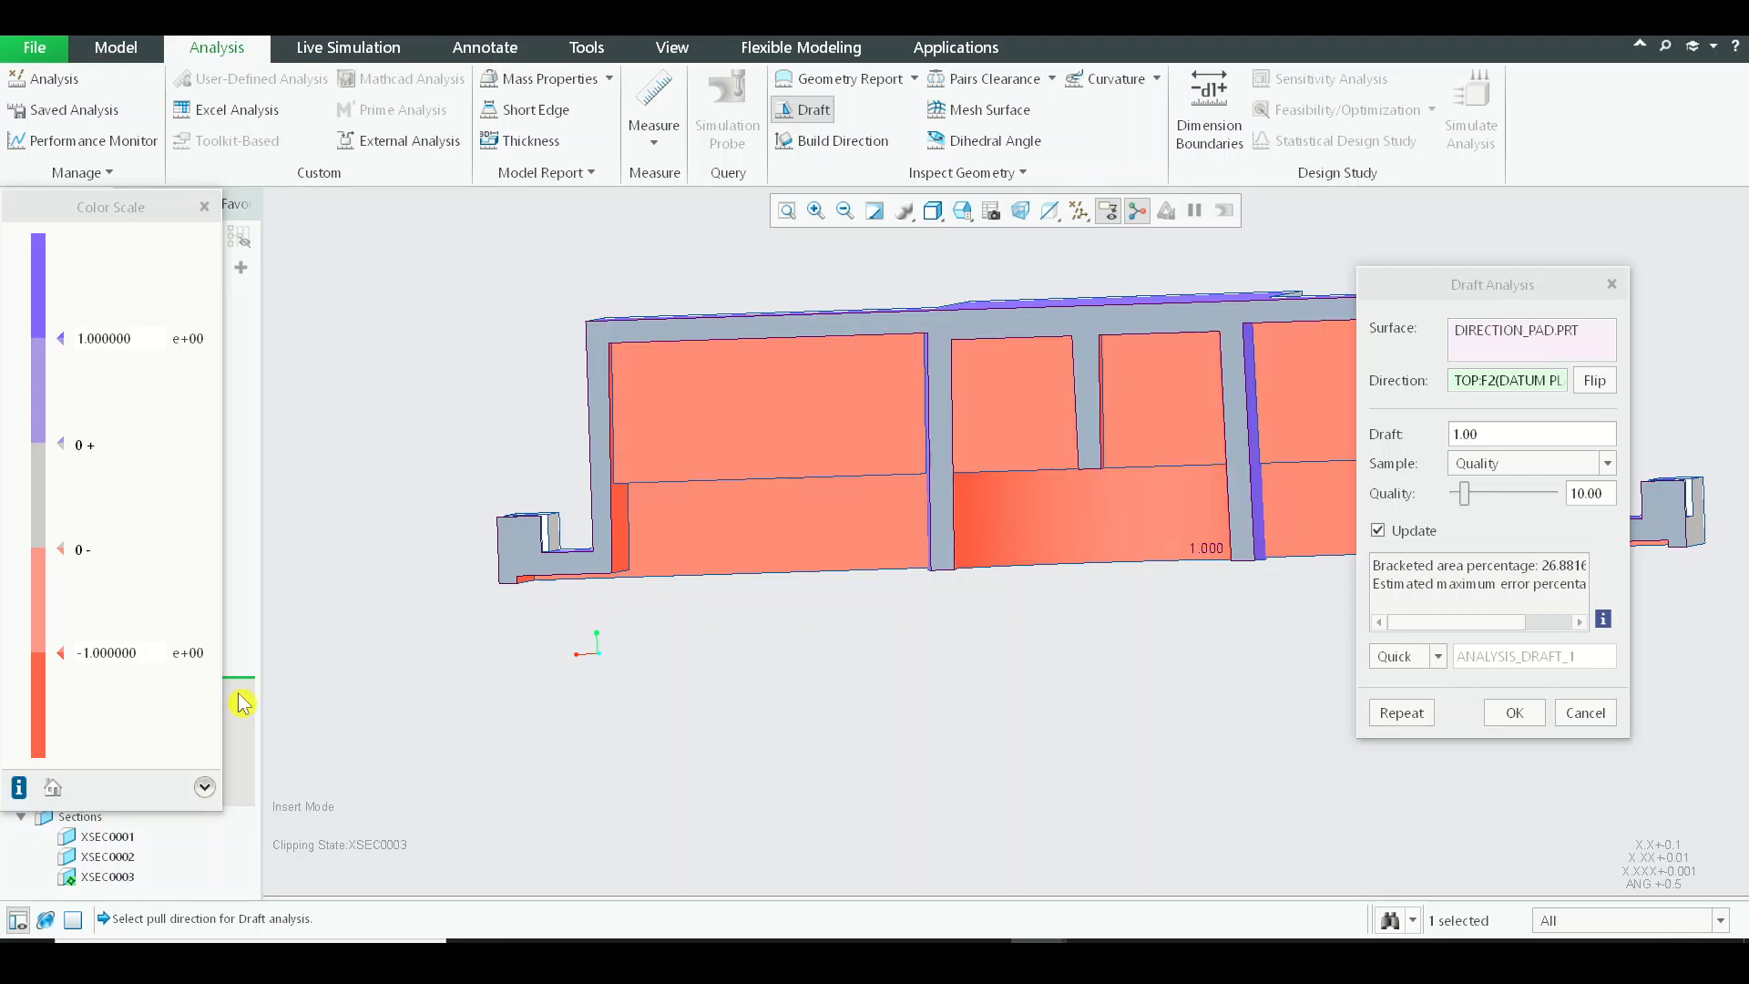
Change the draft analysis type from Quick to Saved and accept it to keep the draft colours on the model.
left_click(1437, 658)
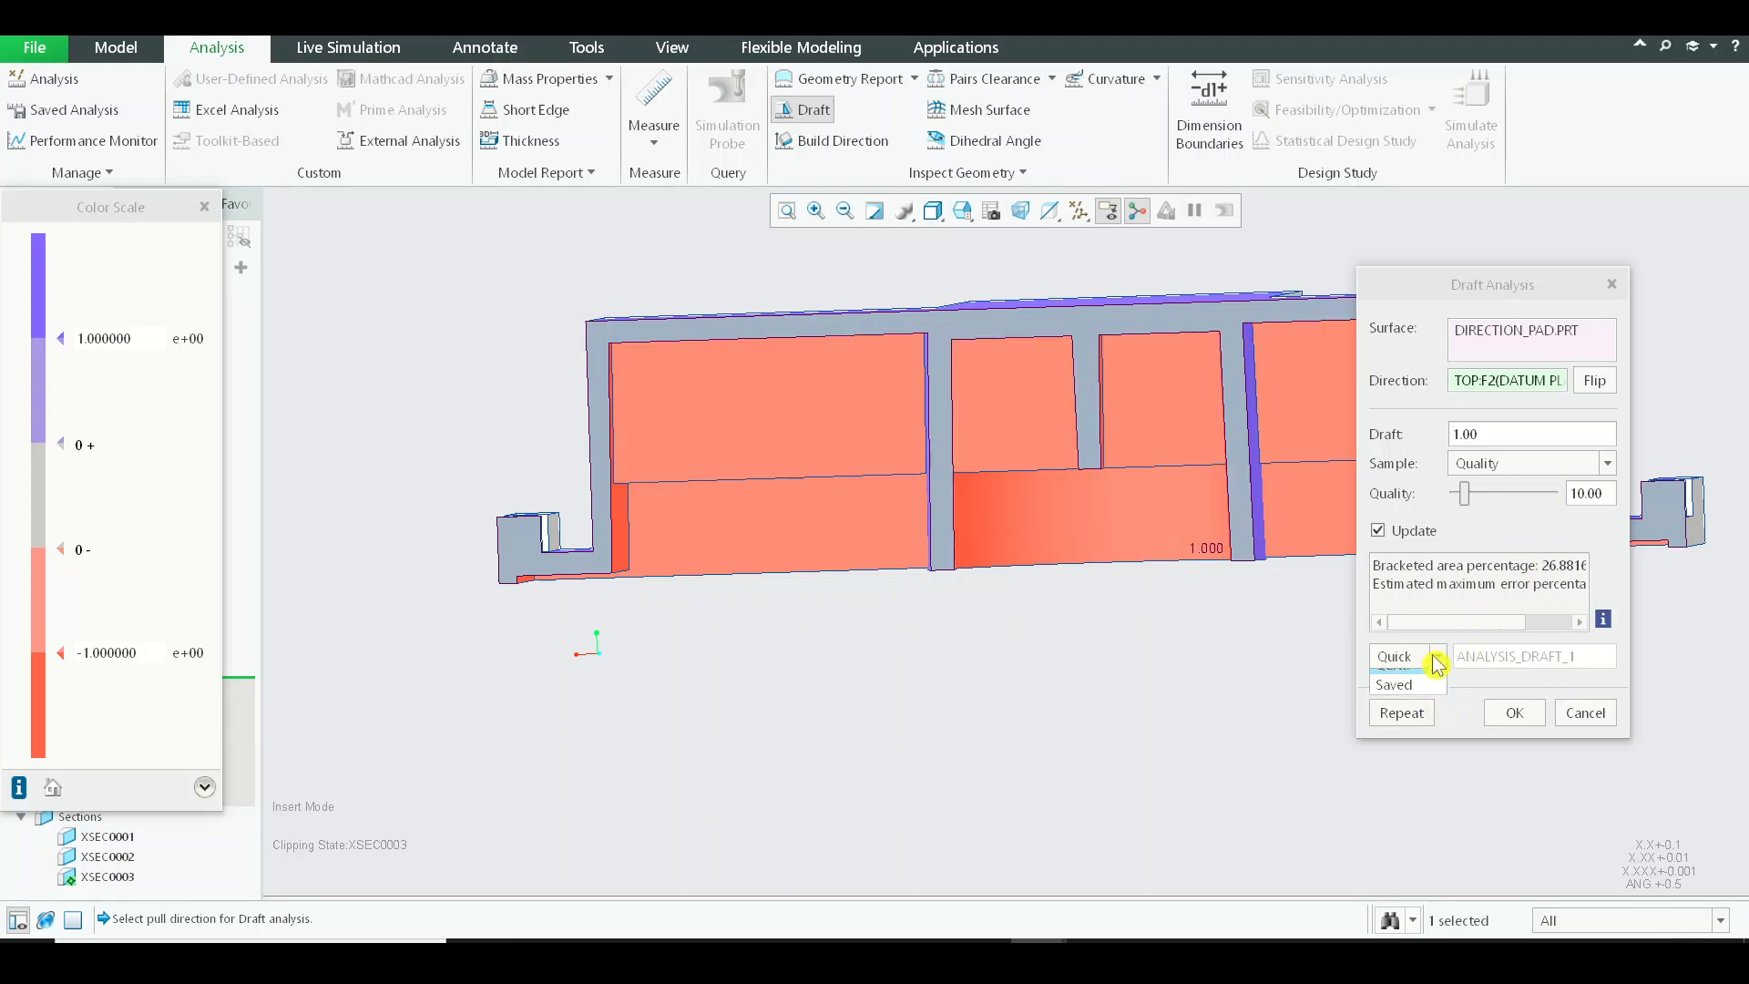
left_click(1438, 658)
left_click(1438, 658)
left_click(1439, 658)
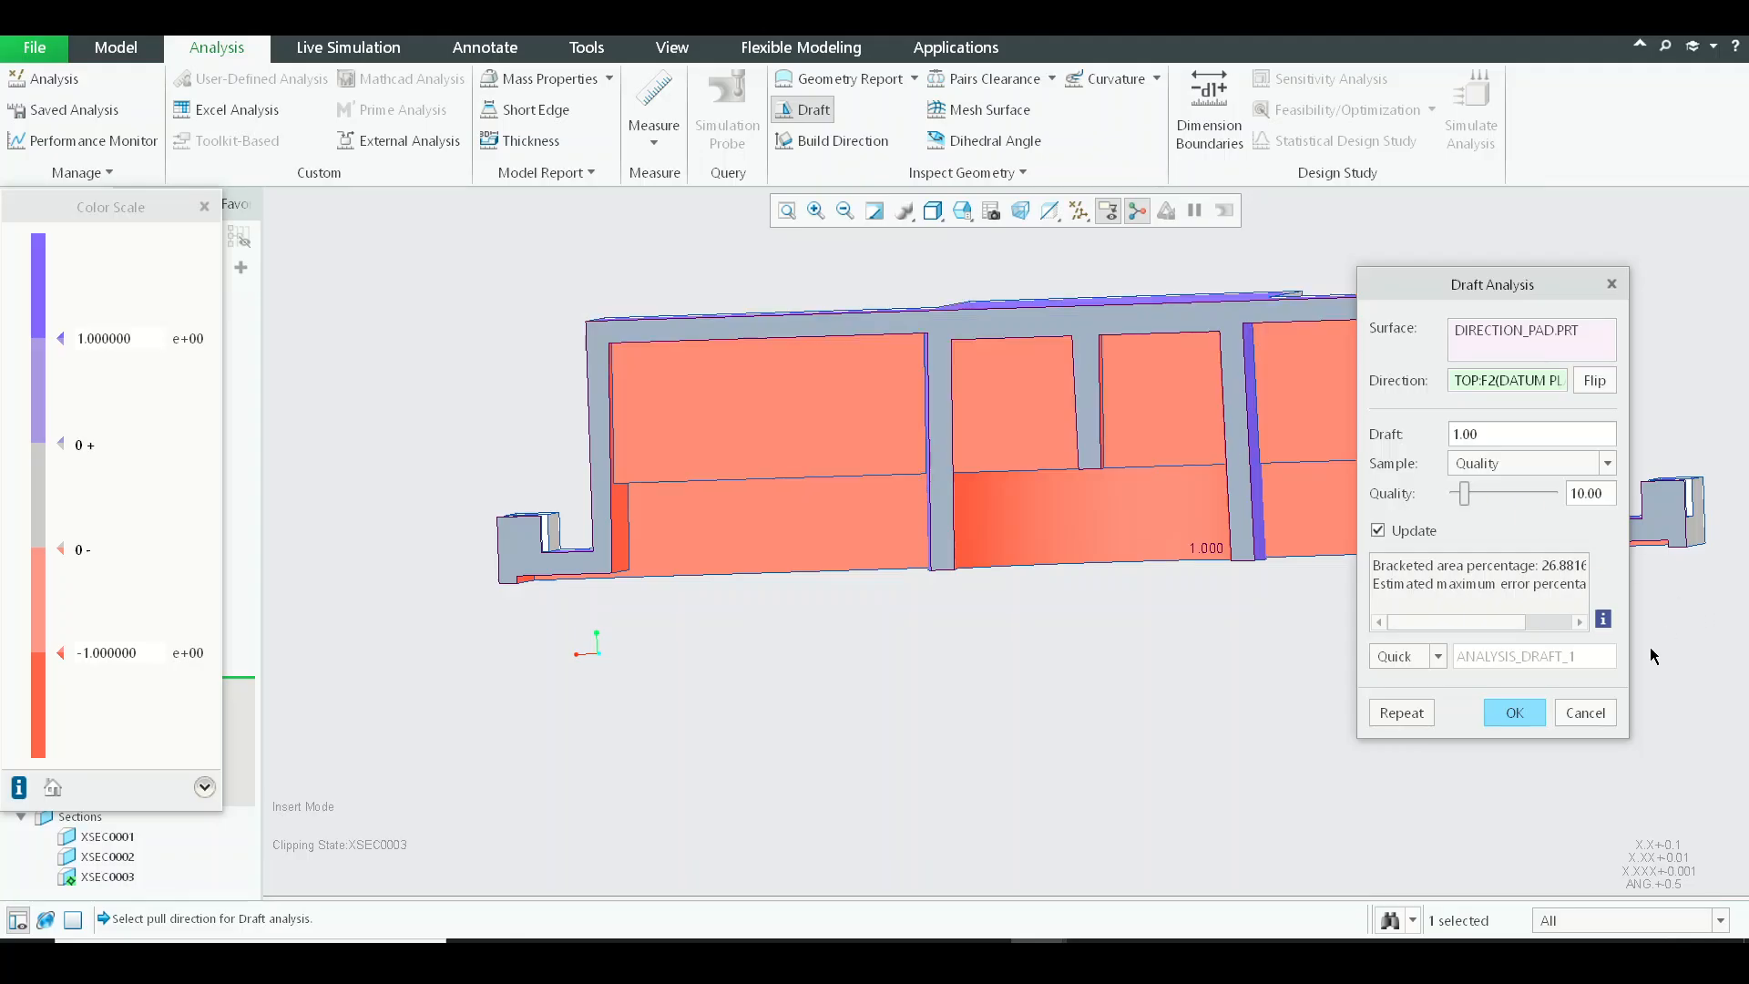
left_click(1438, 656)
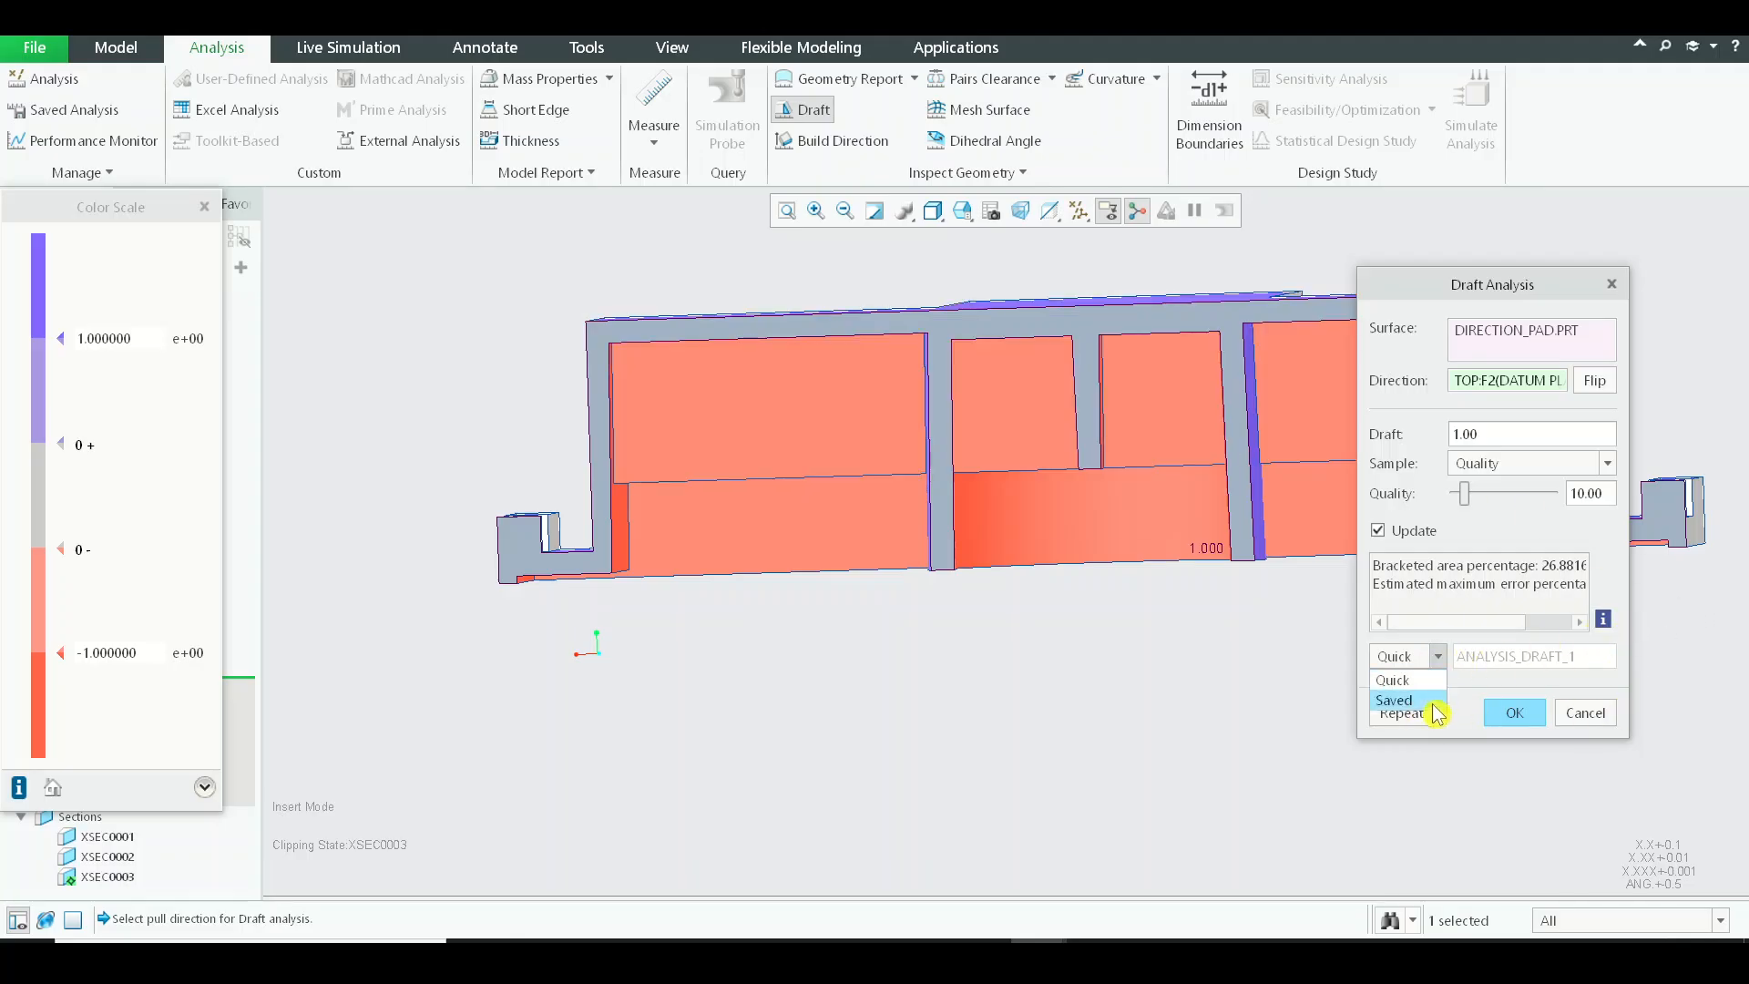
left_click(1422, 703)
left_click(1515, 714)
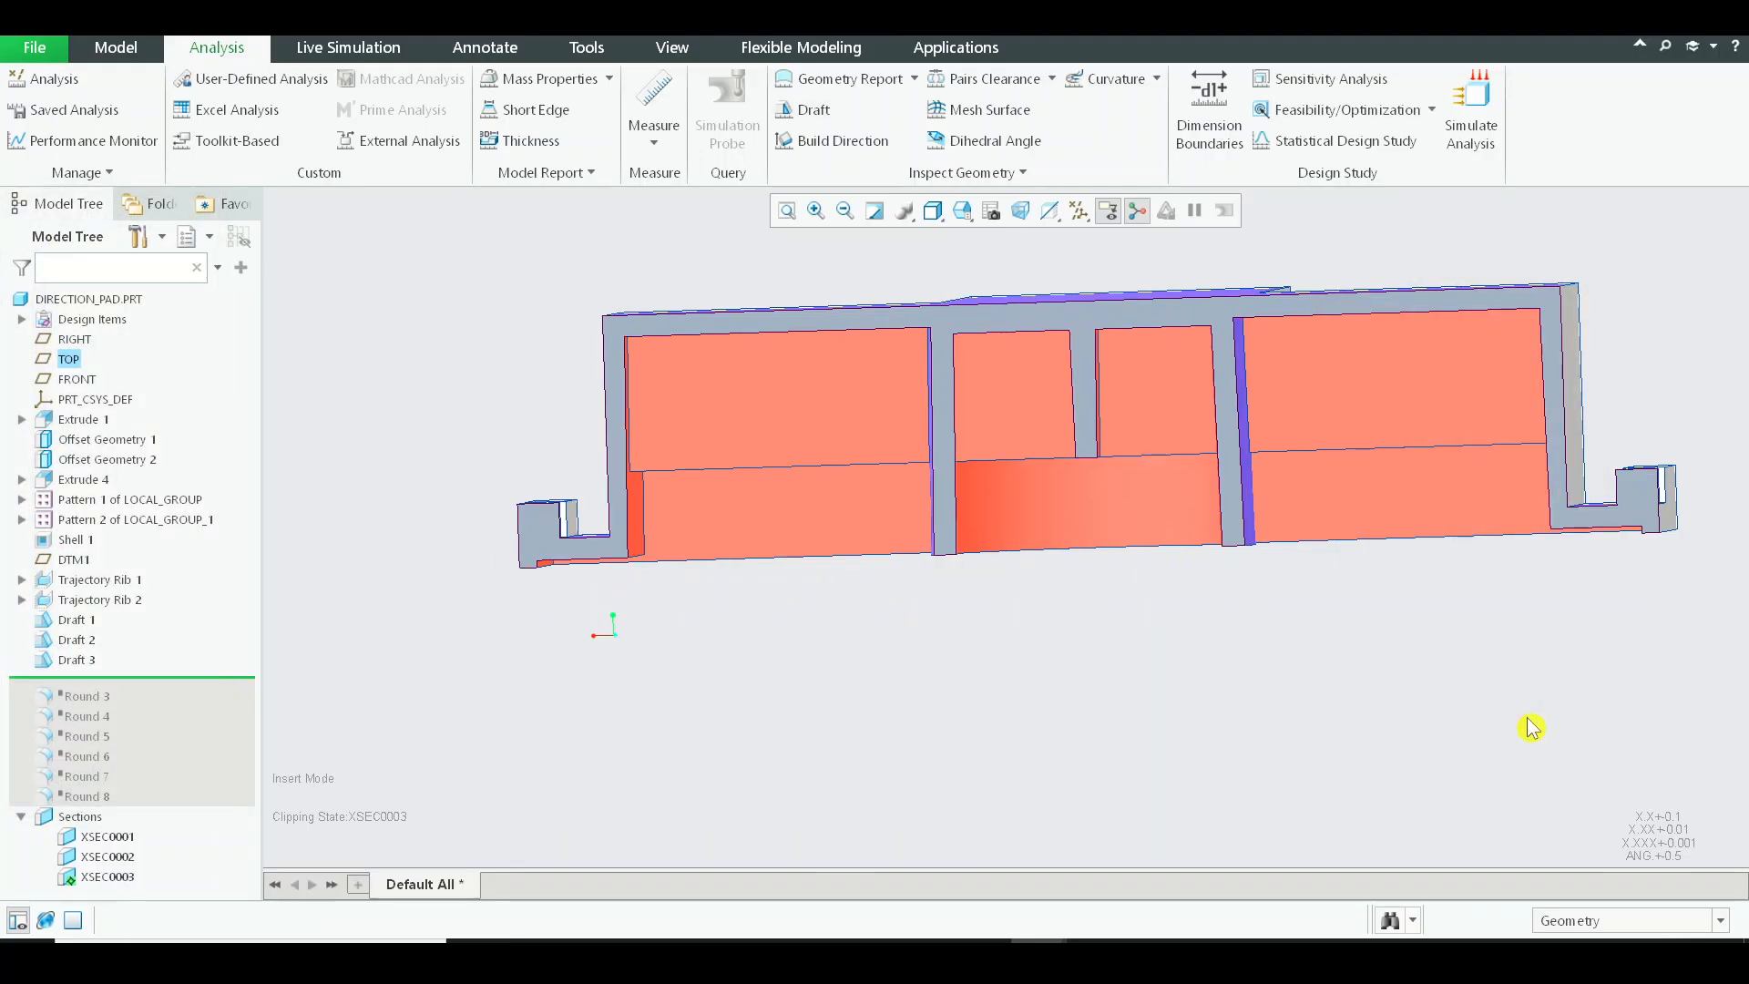
Examine the draft colours on the sectioned walls and central cylinder, viewing the part normal to cross section XSEC0003.
mouse_move(707, 371)
middle_mouse_down()
mouse_move(915, 545)
mouse_move(976, 568)
mouse_move(1008, 418)
middle_mouse_up()
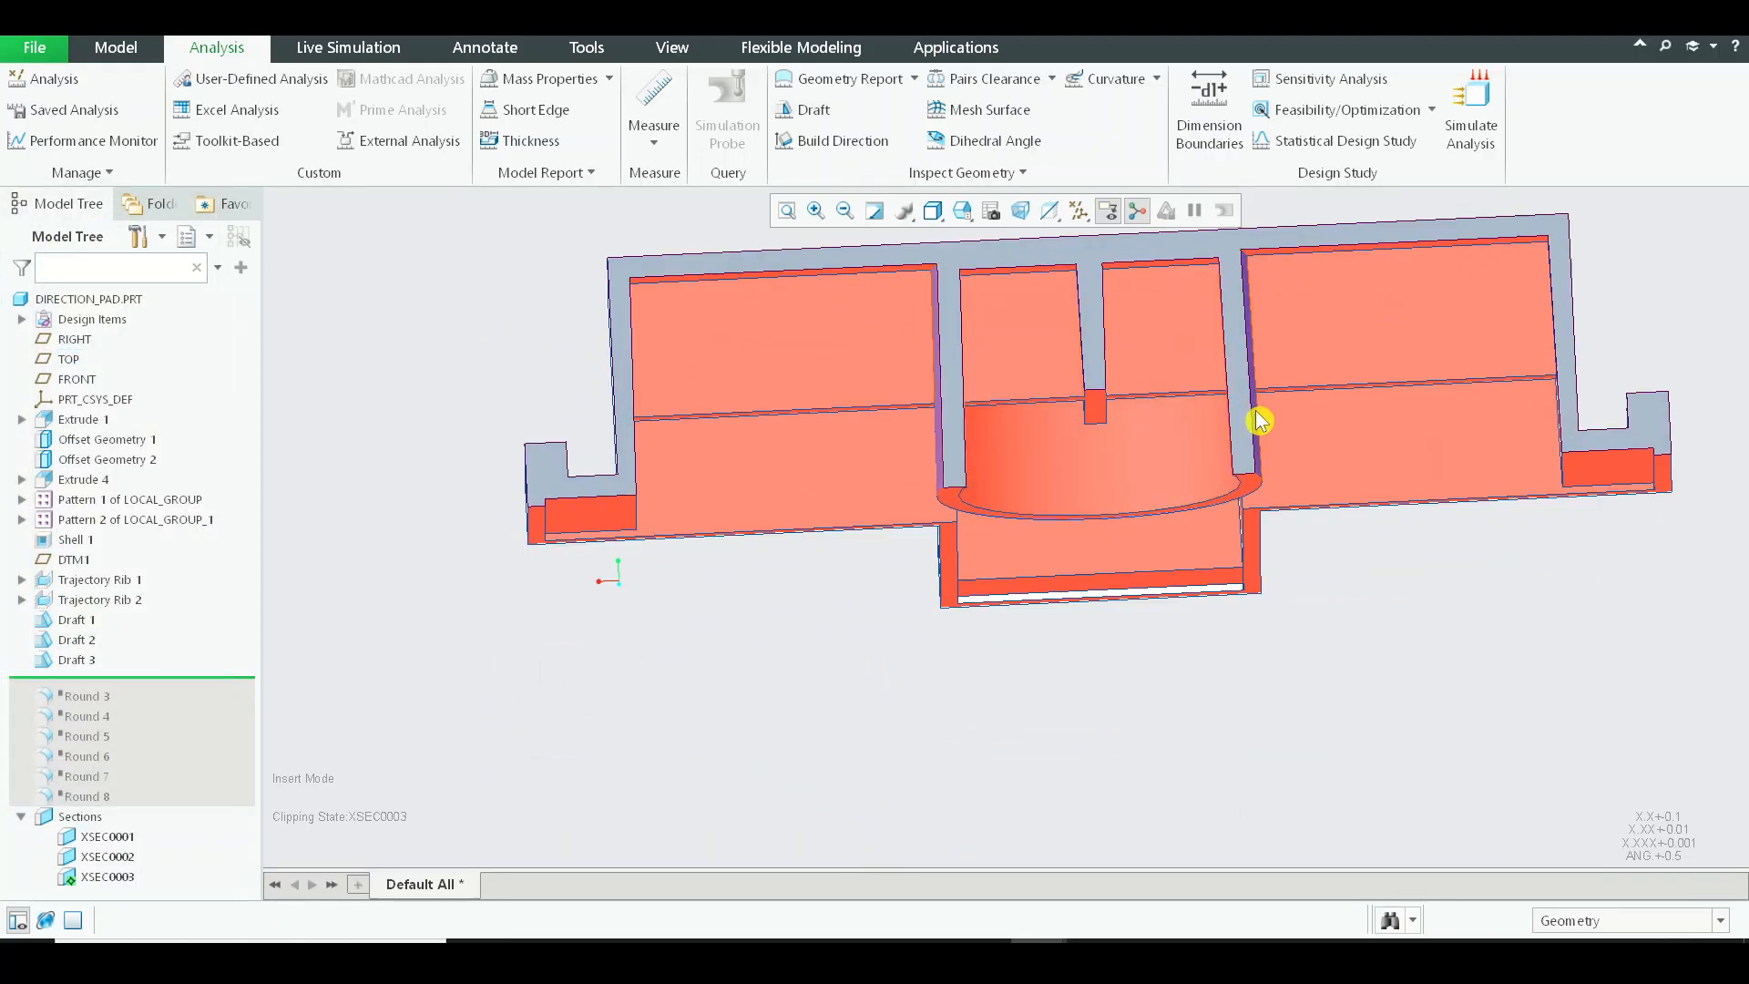
middle_click_drag(687, 370, 812, 489)
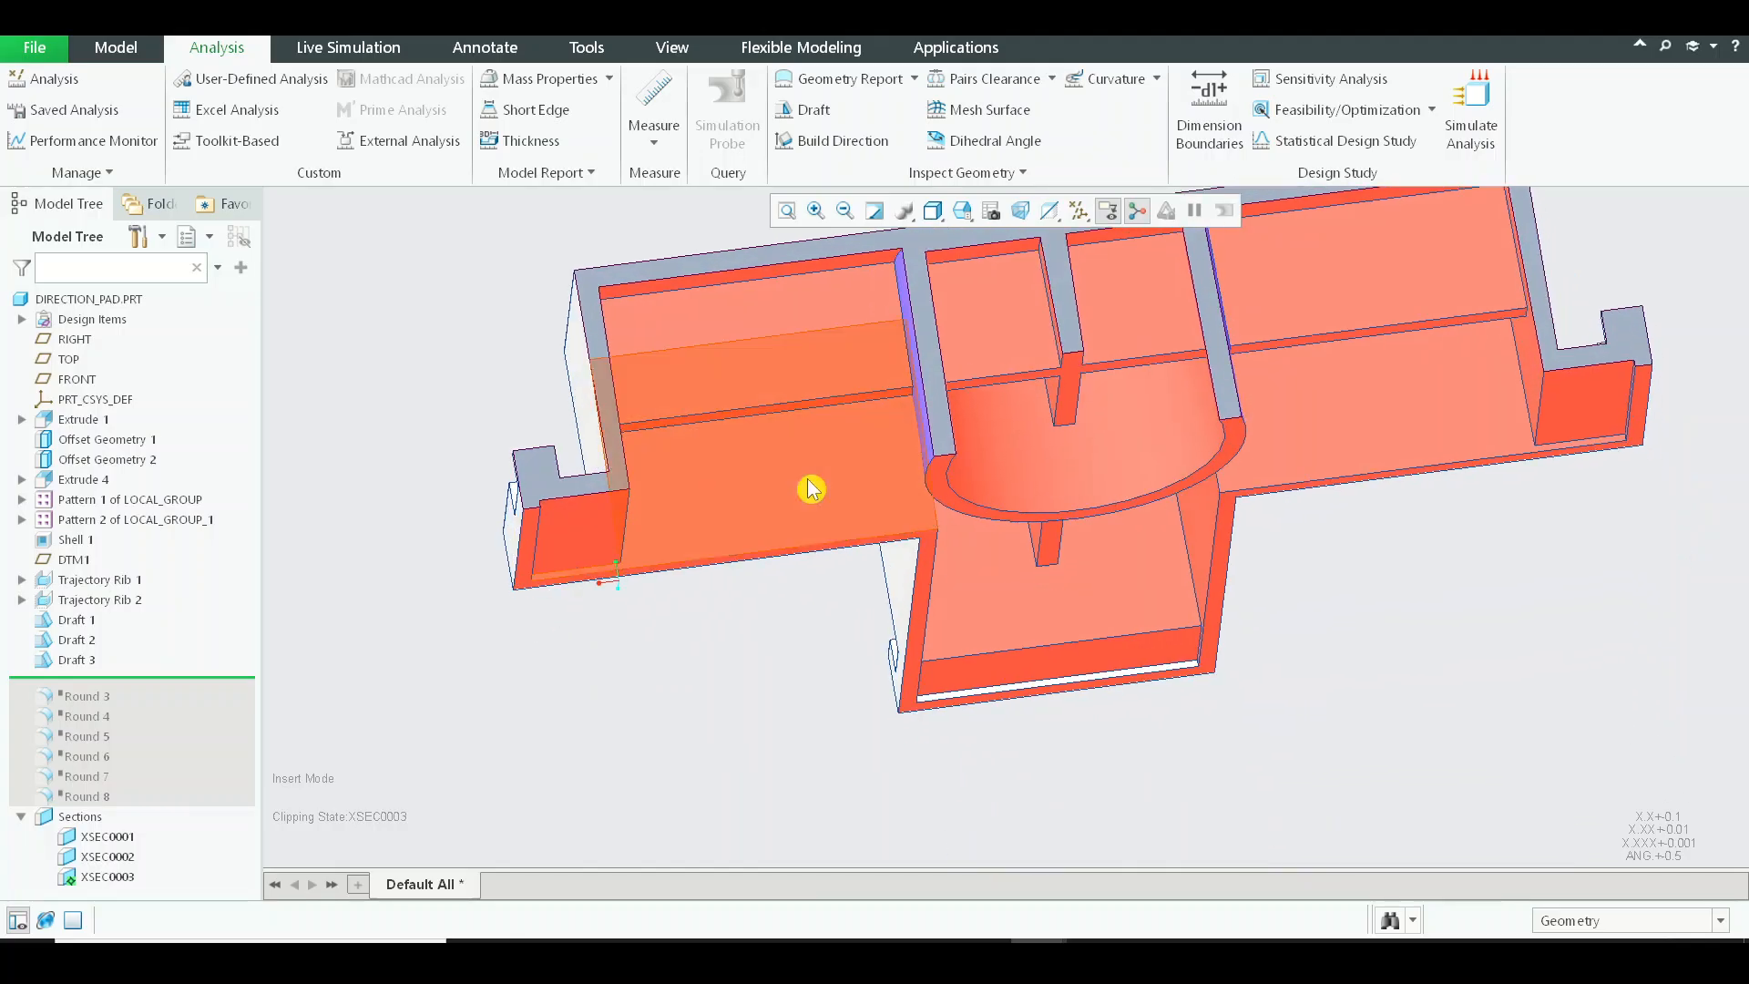
left_click(102, 877)
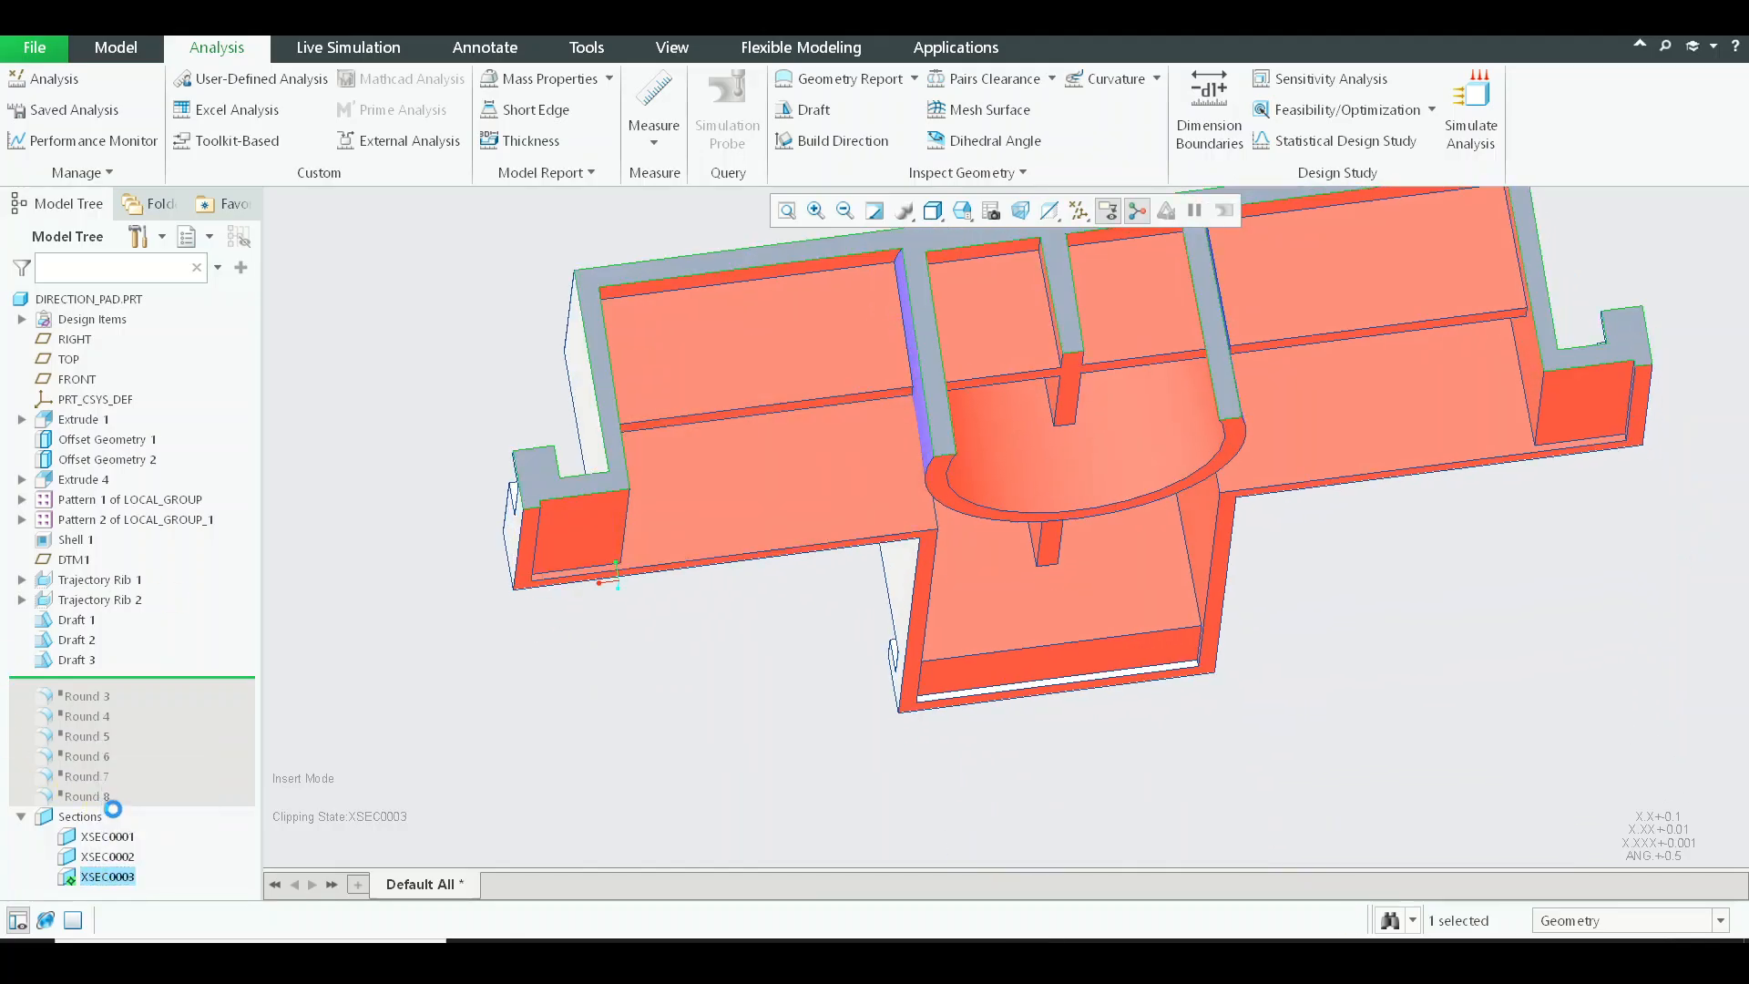
scroll(609, 310, "down", 4)
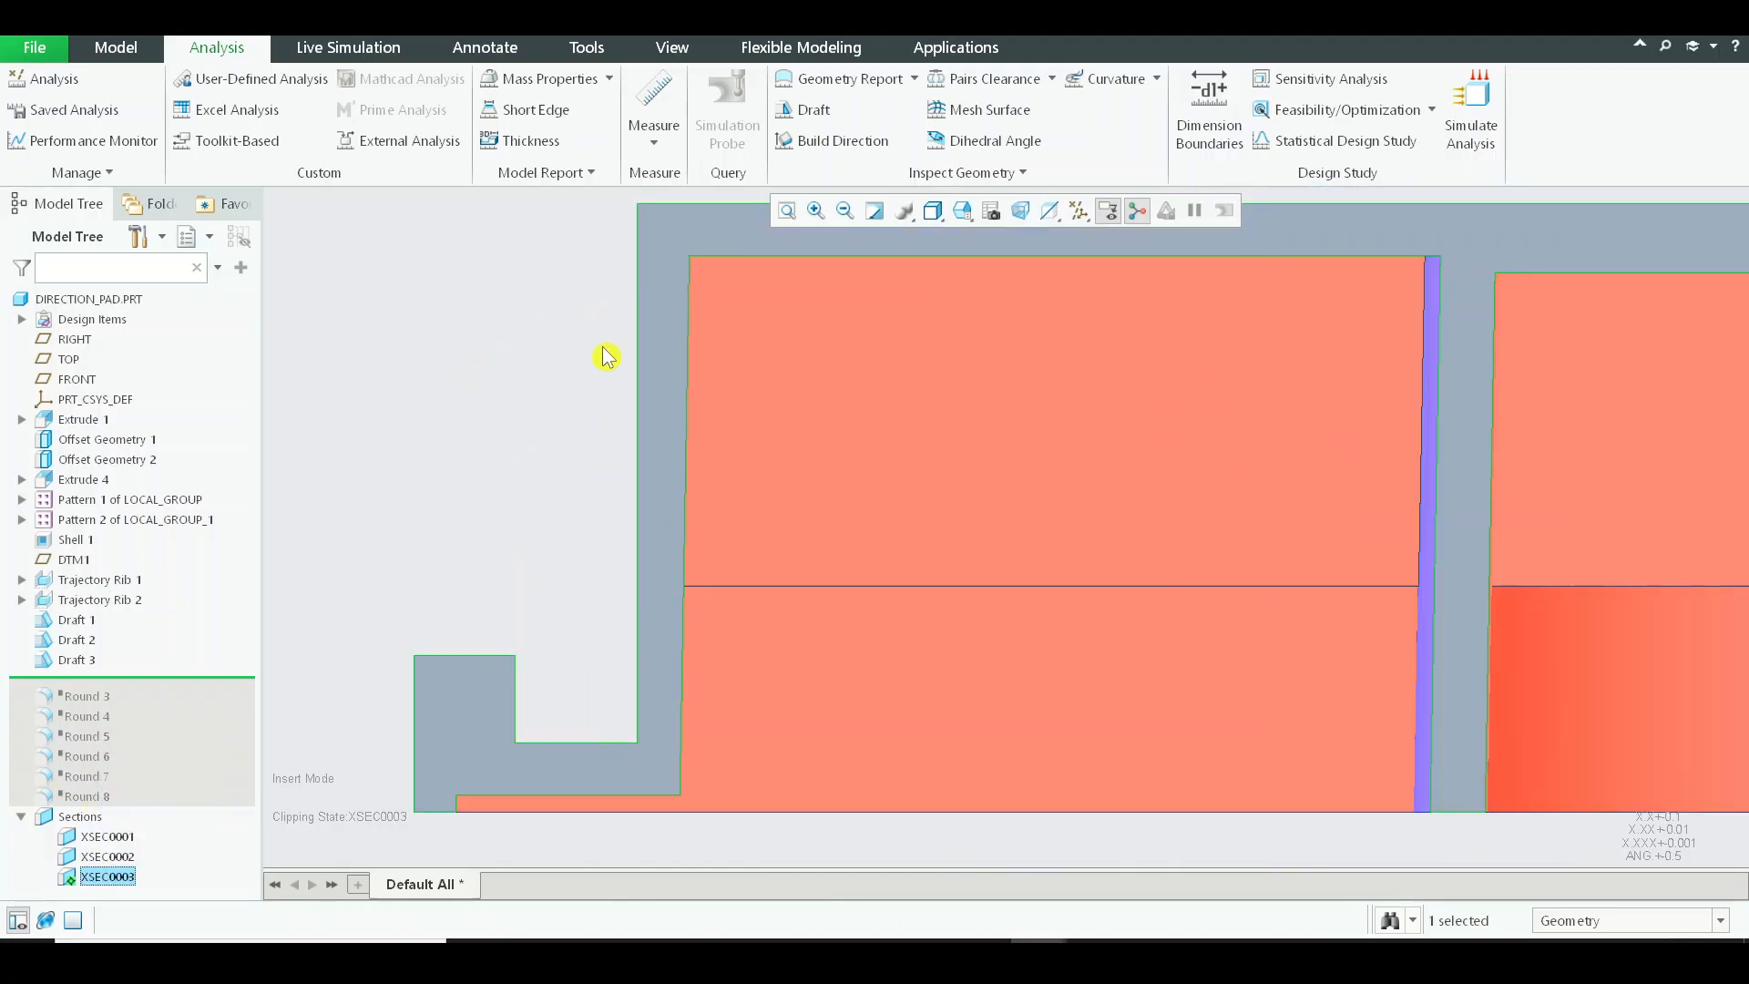
scroll(608, 357, "up", 1)
middle_click_drag(702, 374, 725, 574, "shift")
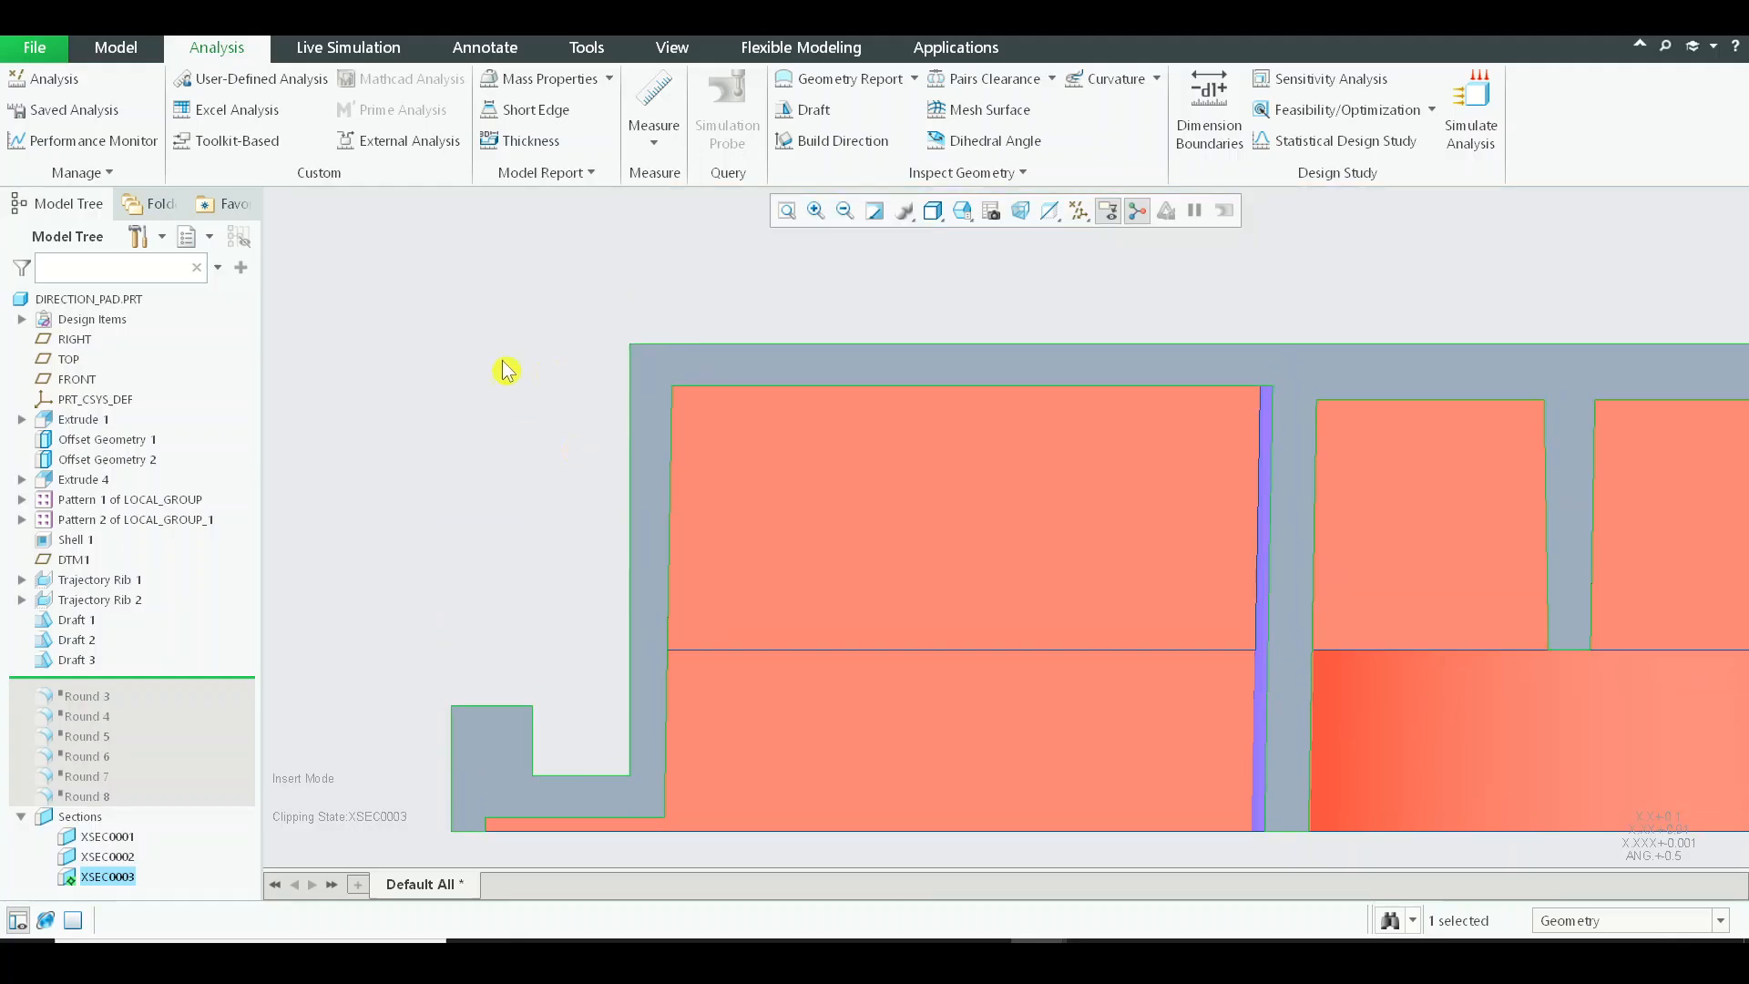
middle_click_drag(807, 482, 801, 391, "shift")
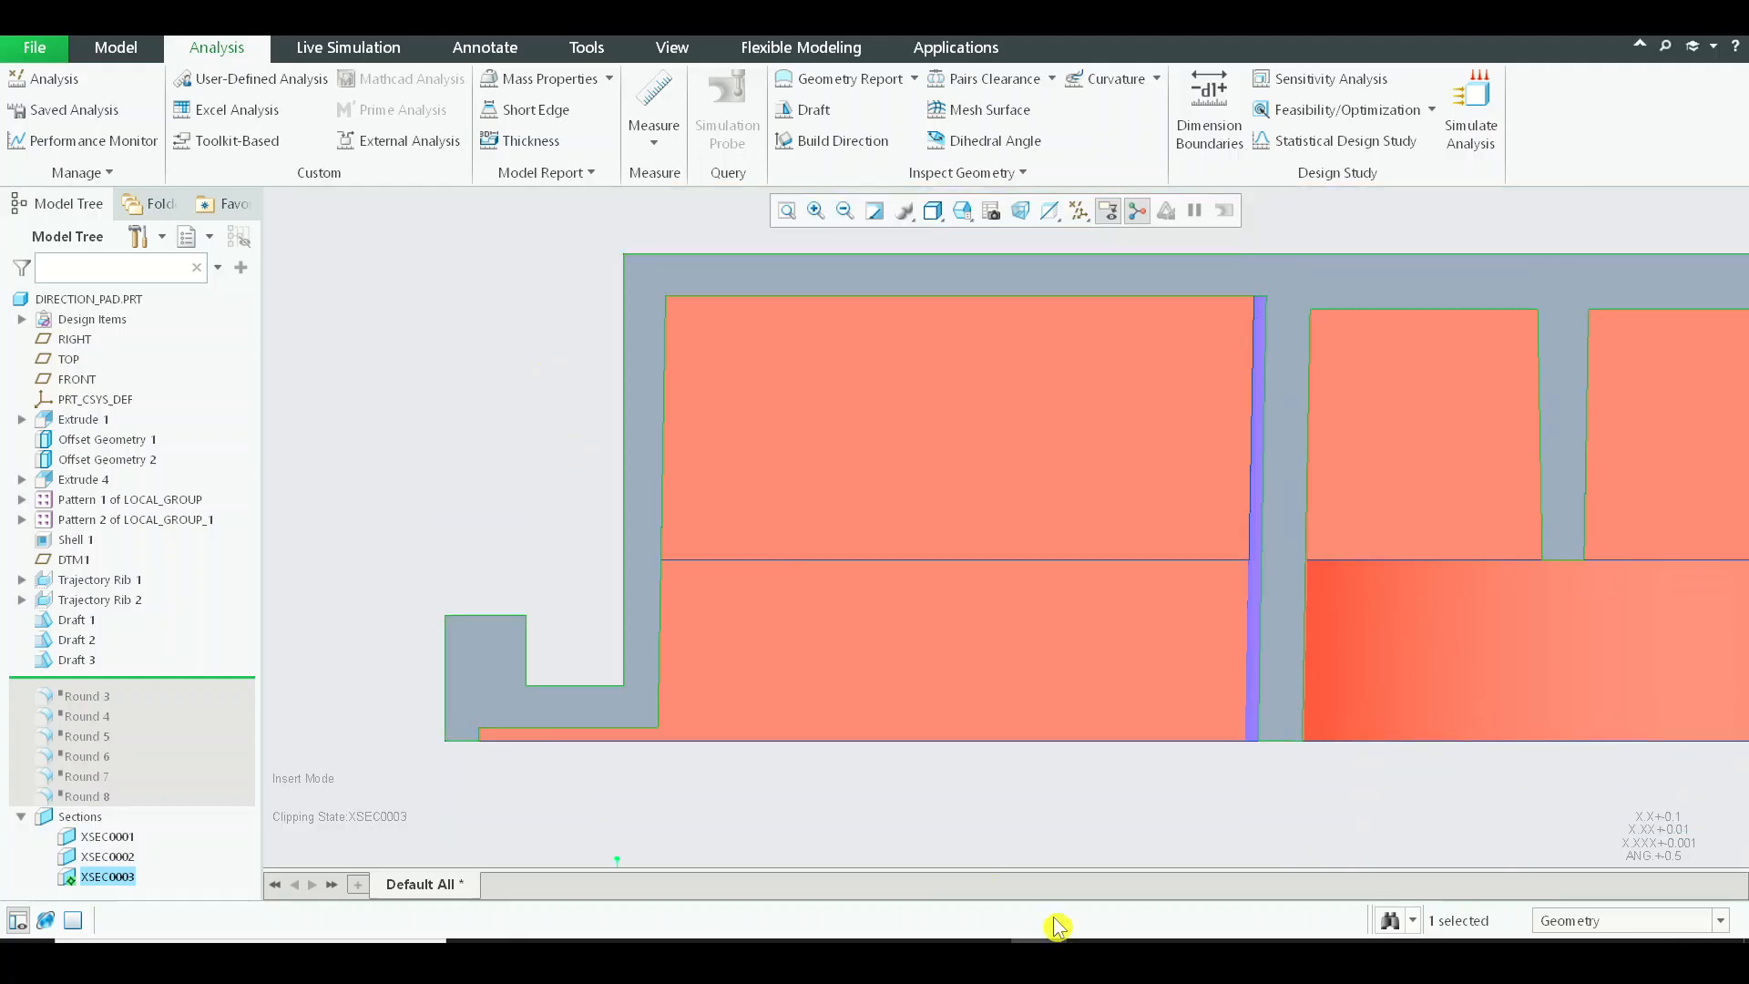
left_click(685, 274)
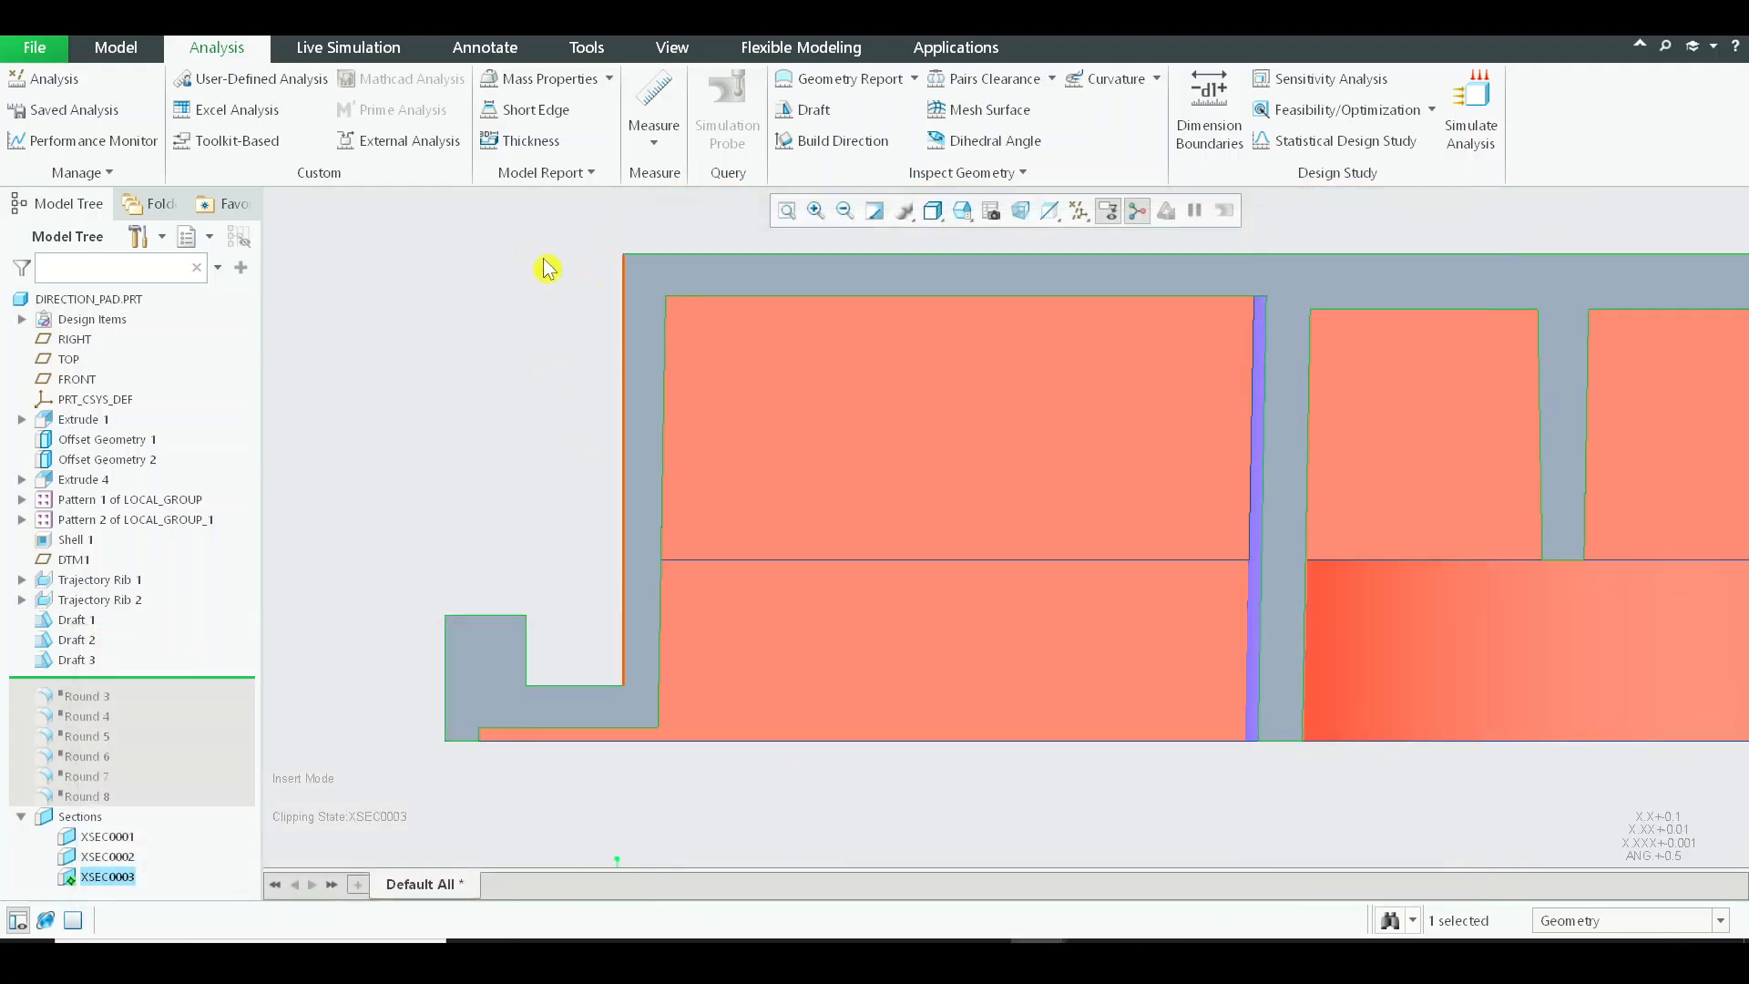
Snip the section view in Snipping Tool and sketch an upward pull-direction arrow beside the part.
left_click_drag(304, 150, 1641, 910)
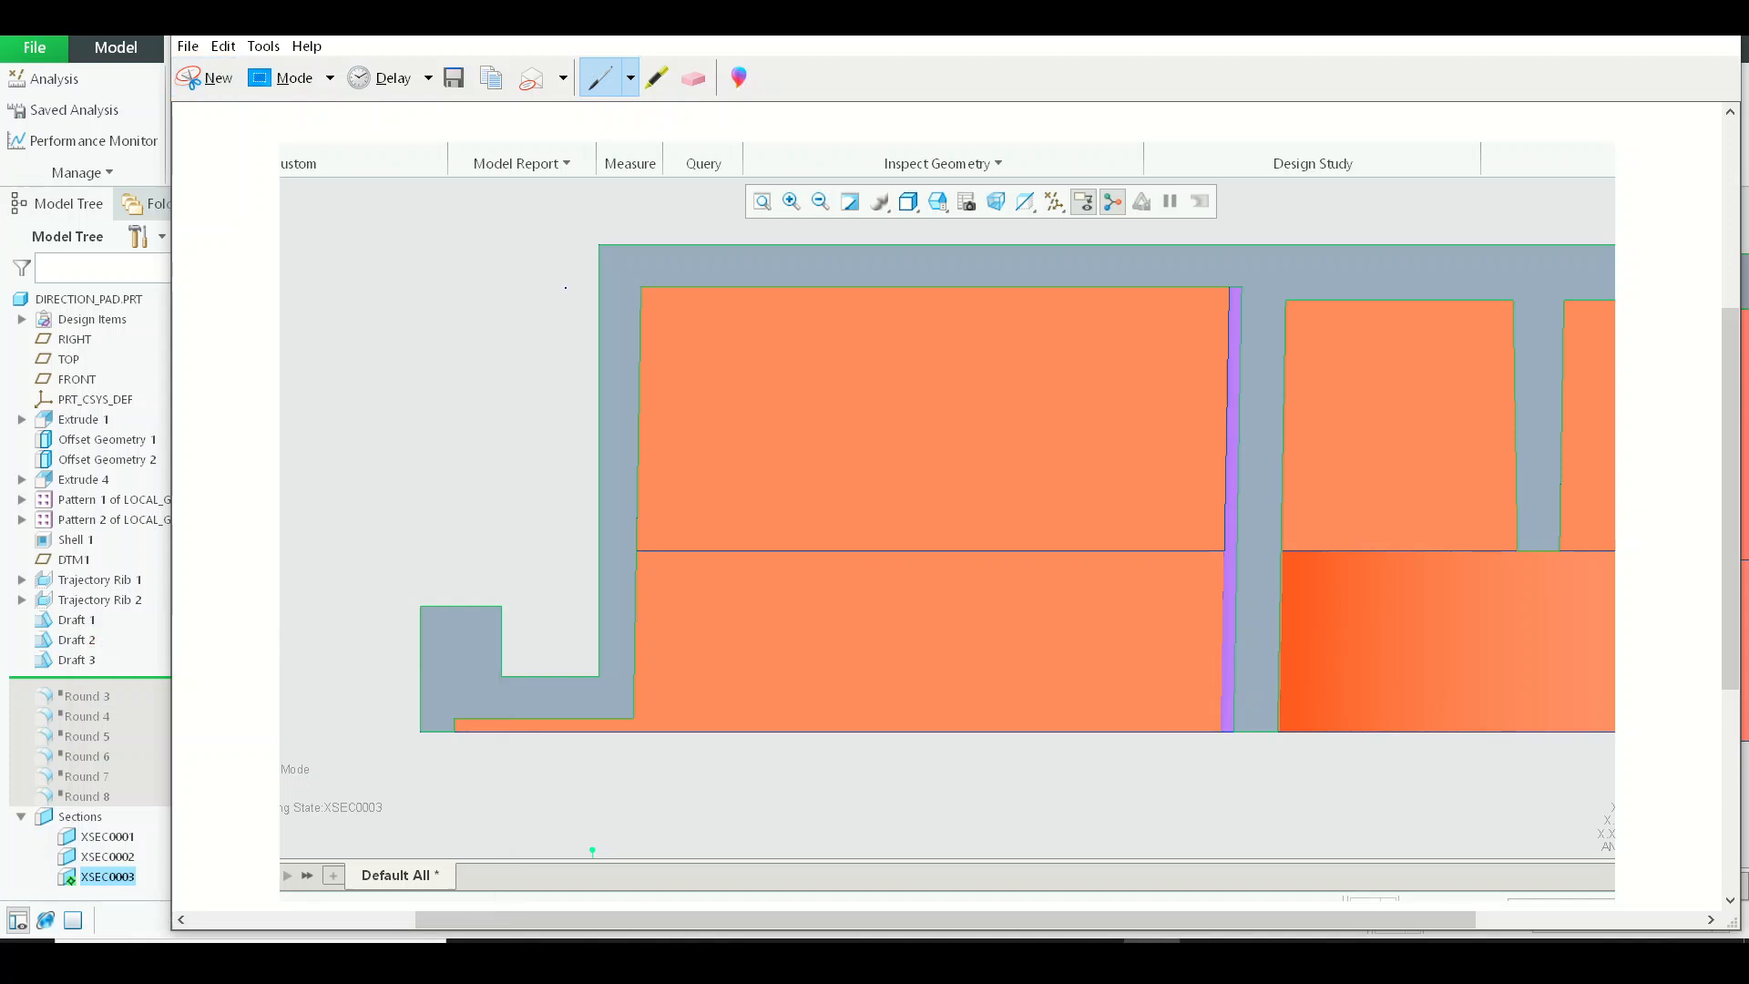
left_click_drag(302, 234, 265, 472)
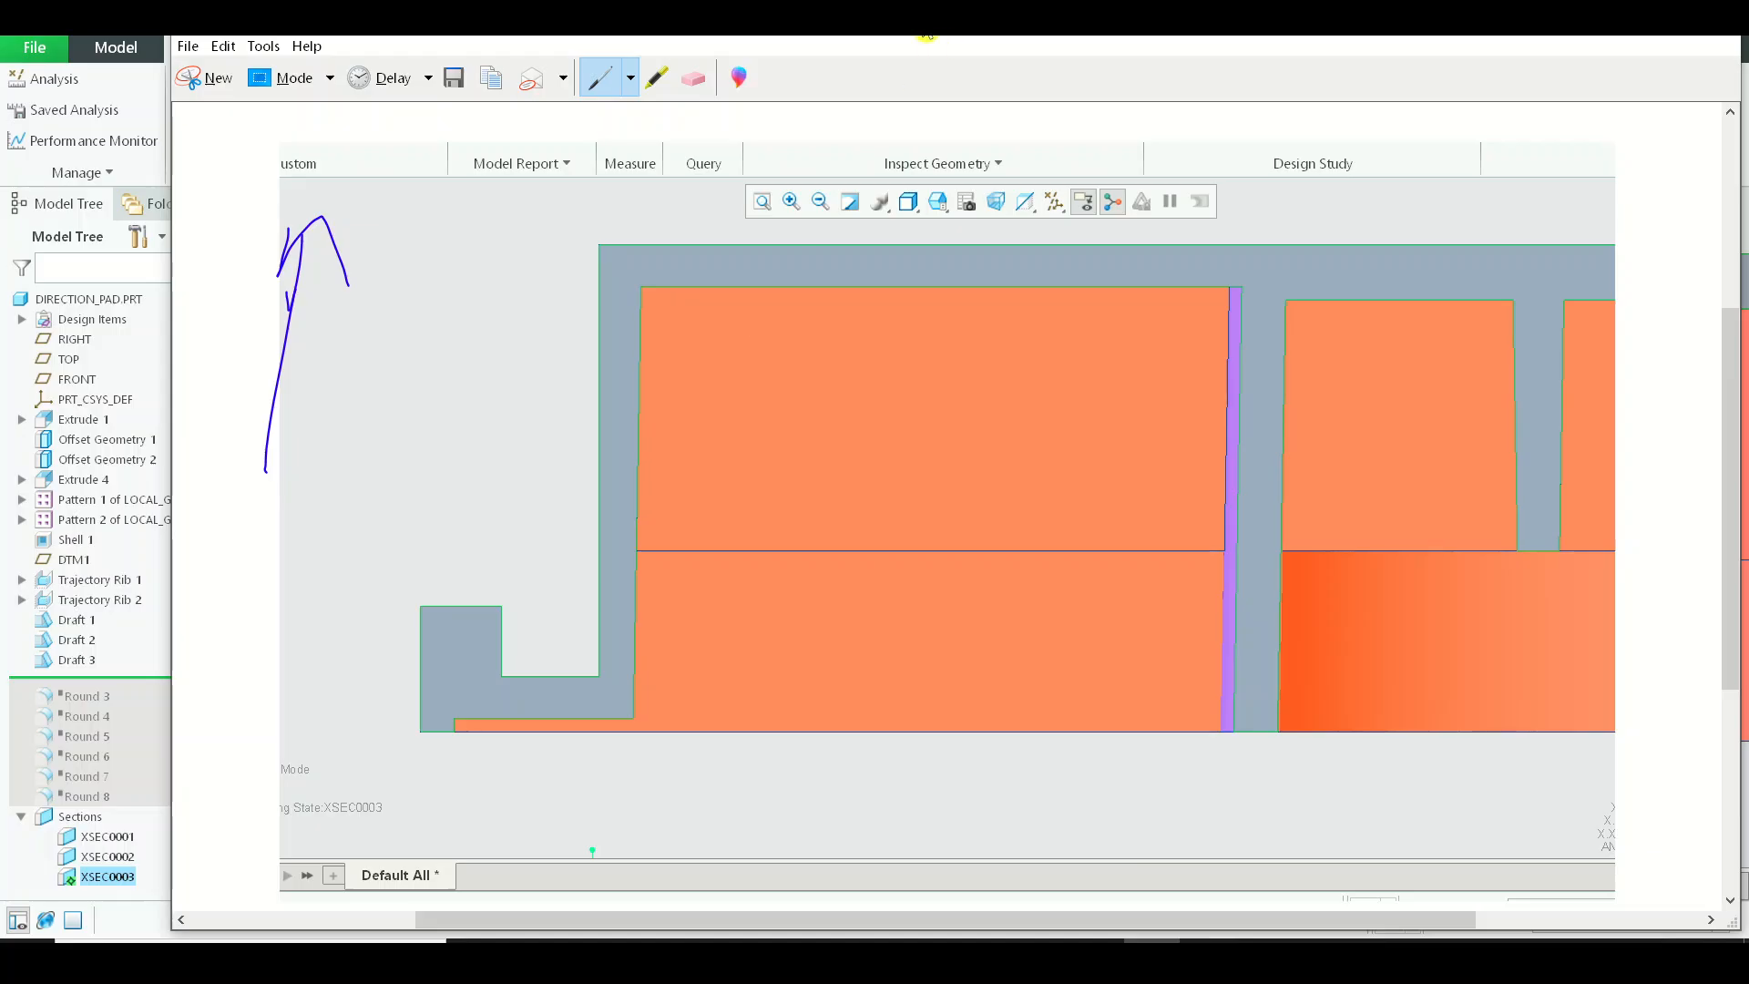
mouse_move(927, 36)
left_mouse_down()
mouse_move(911, 182)
mouse_move(894, 70)
mouse_move(908, 41)
left_mouse_up()
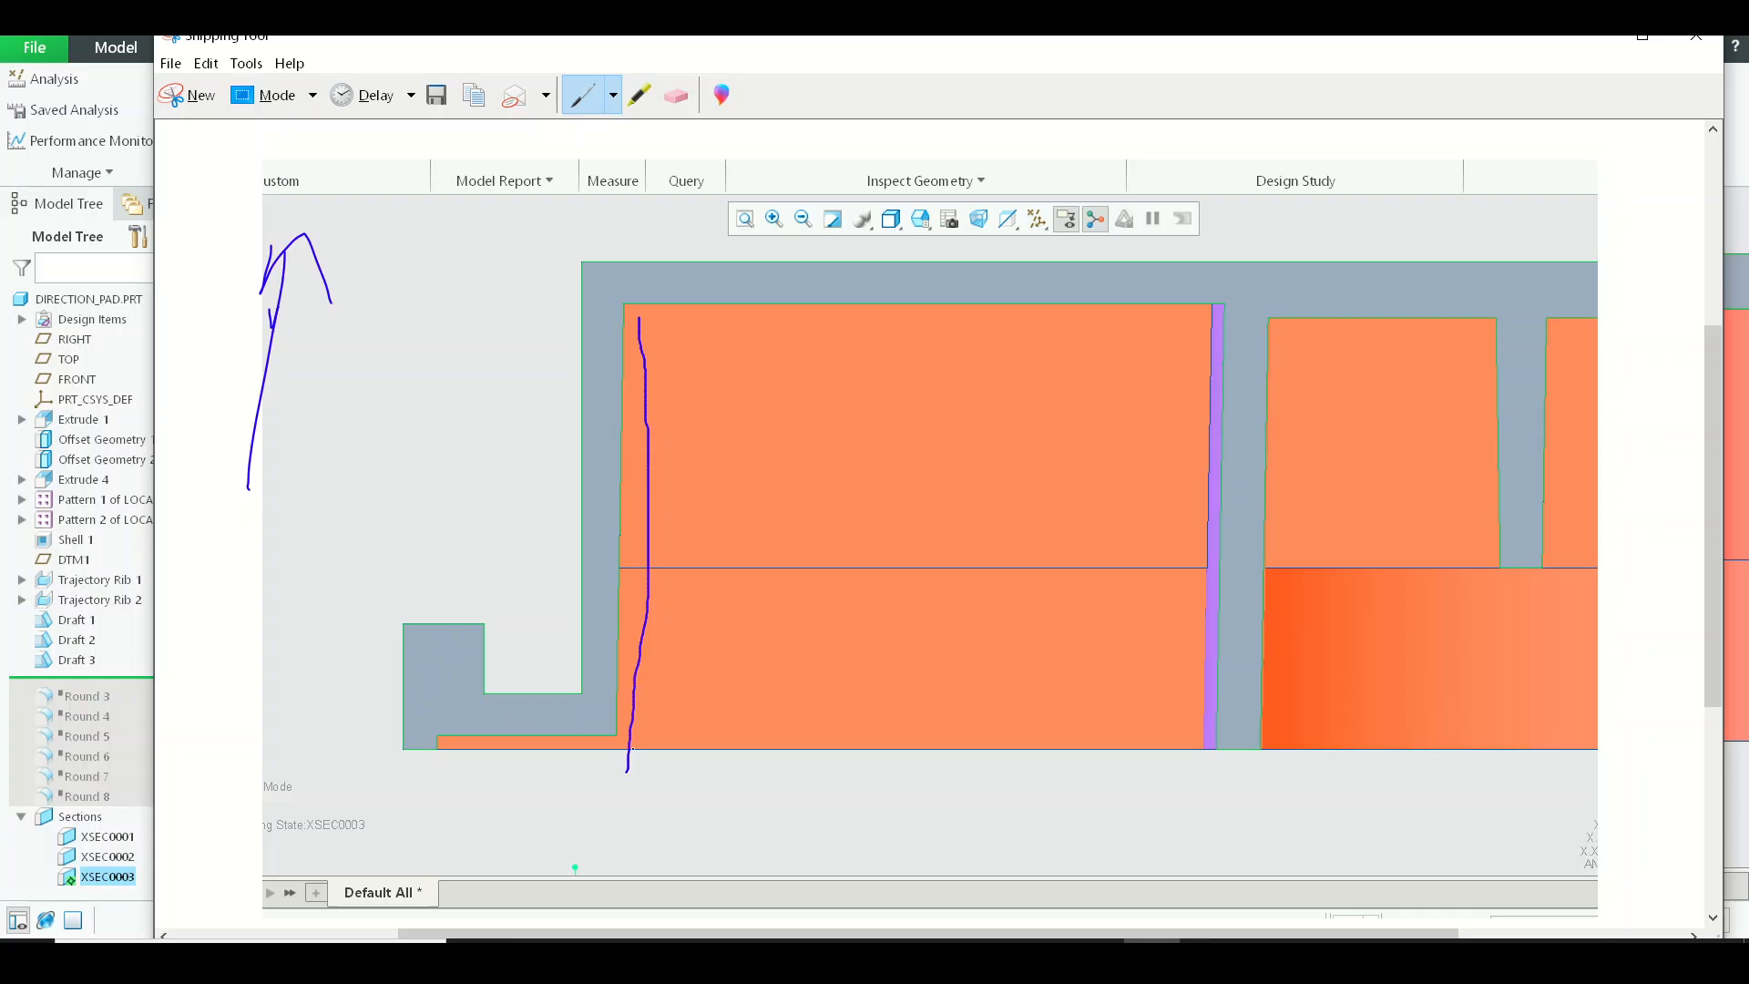
Sketch the core outline between the outer wall and cylinder wall, circle the cylinder wall, and discard the snip.
left_click_drag(628, 770, 633, 749)
left_click_drag(825, 319, 1114, 318)
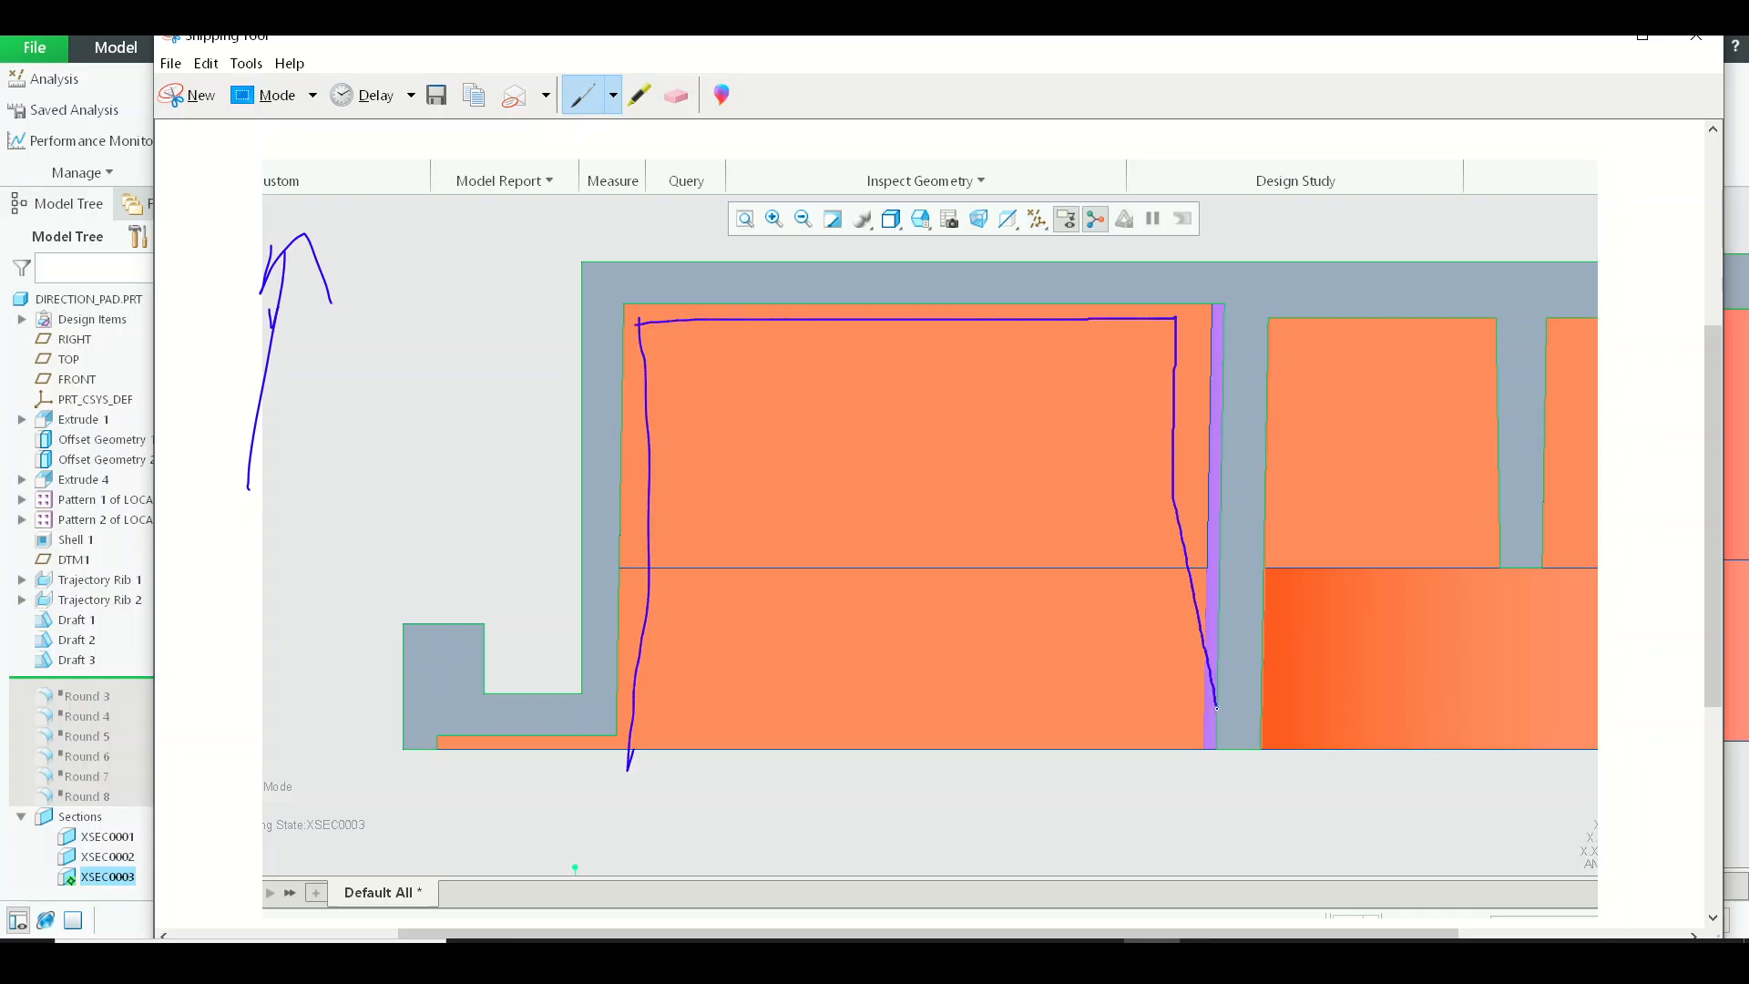
left_click_drag(1233, 770, 1241, 765)
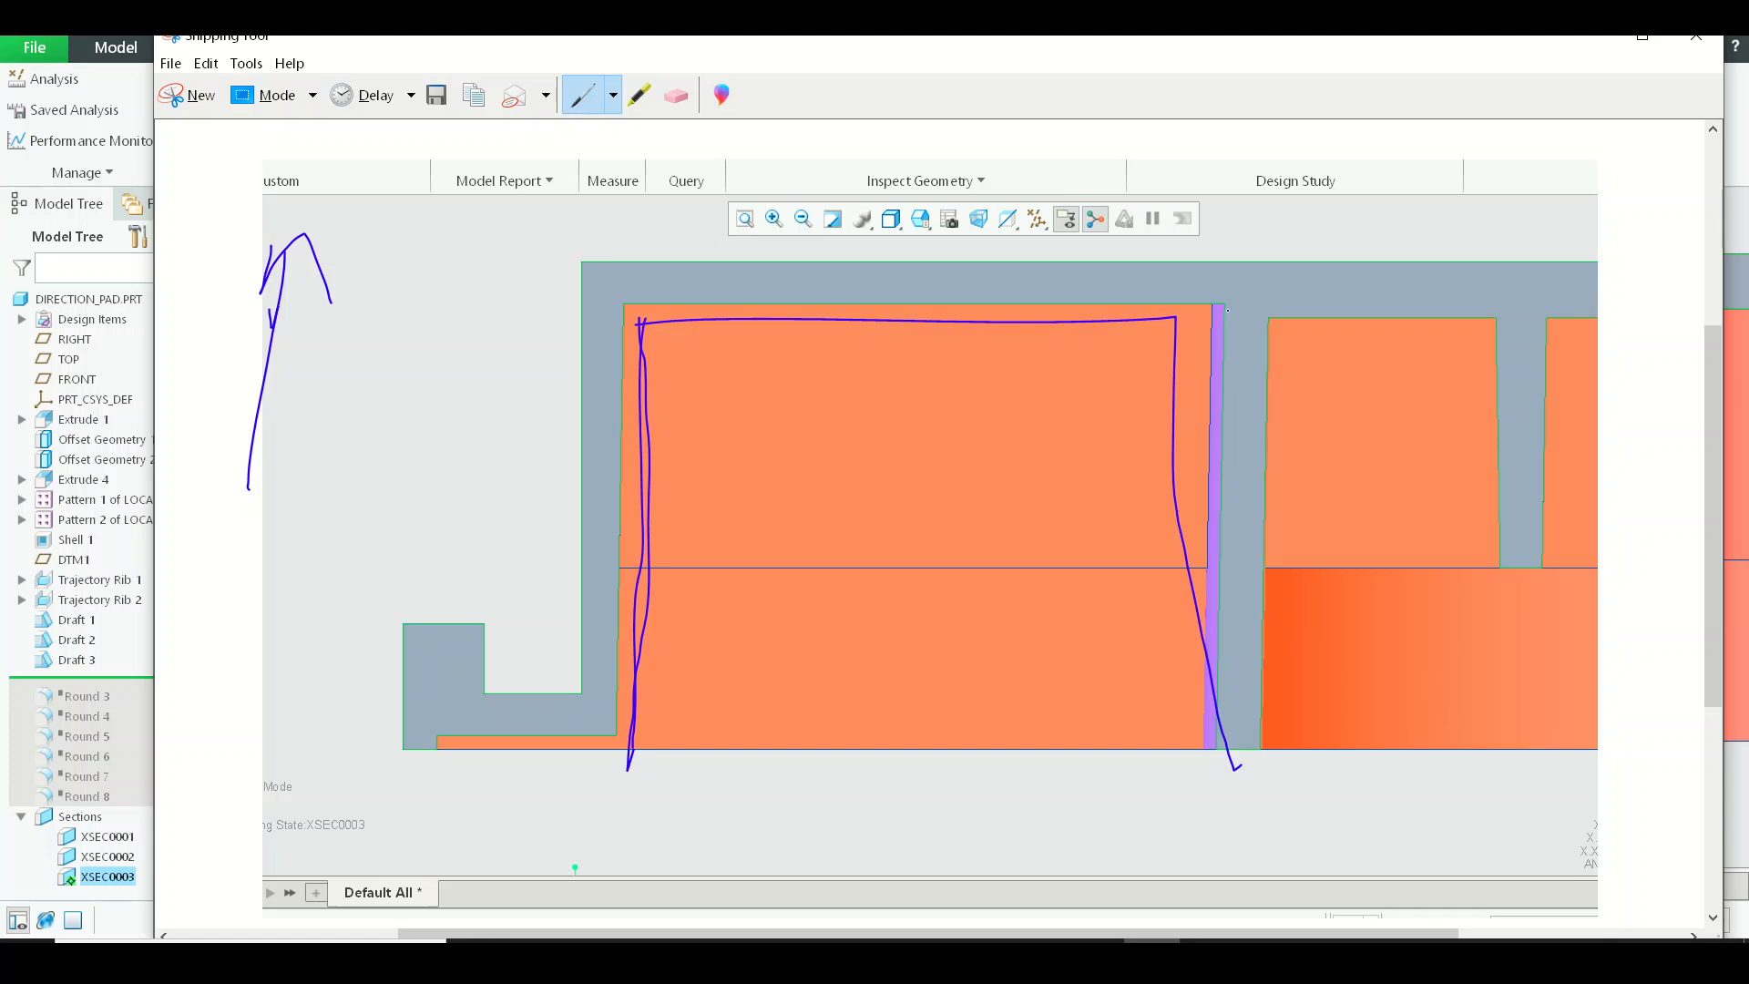
mouse_move(1219, 303)
left_mouse_down()
mouse_move(1204, 638)
mouse_move(1257, 547)
left_mouse_up()
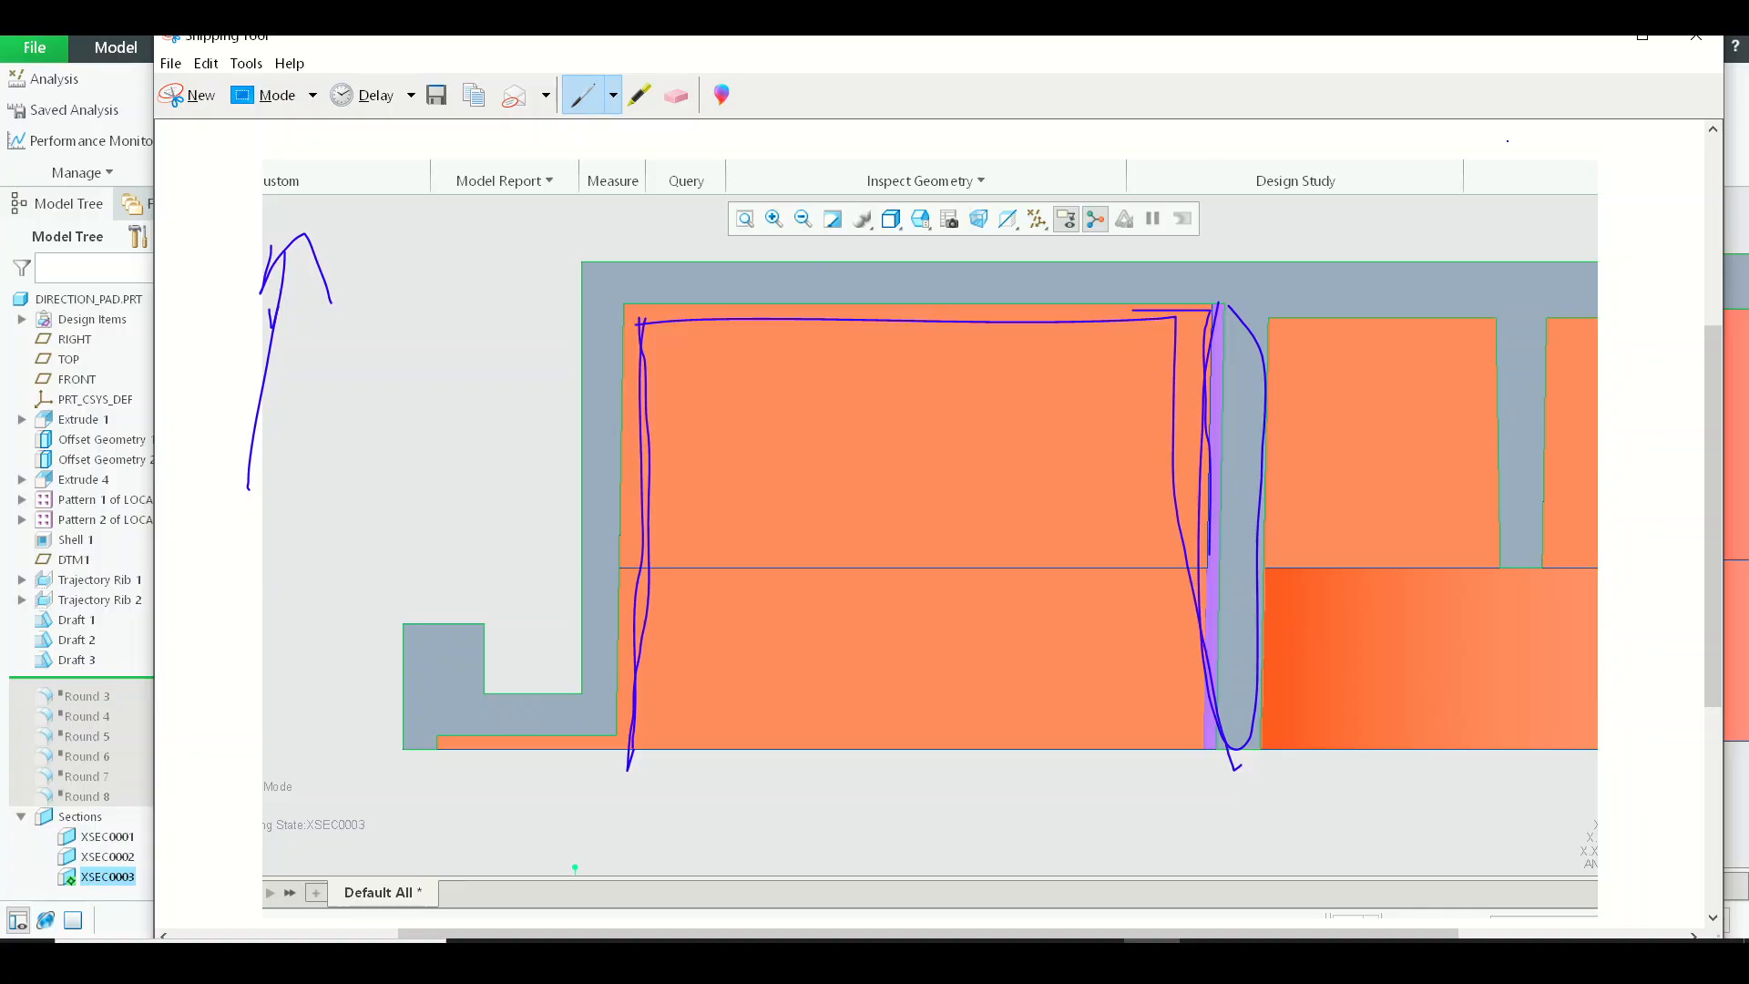
left_click(1696, 37)
left_click(1023, 507)
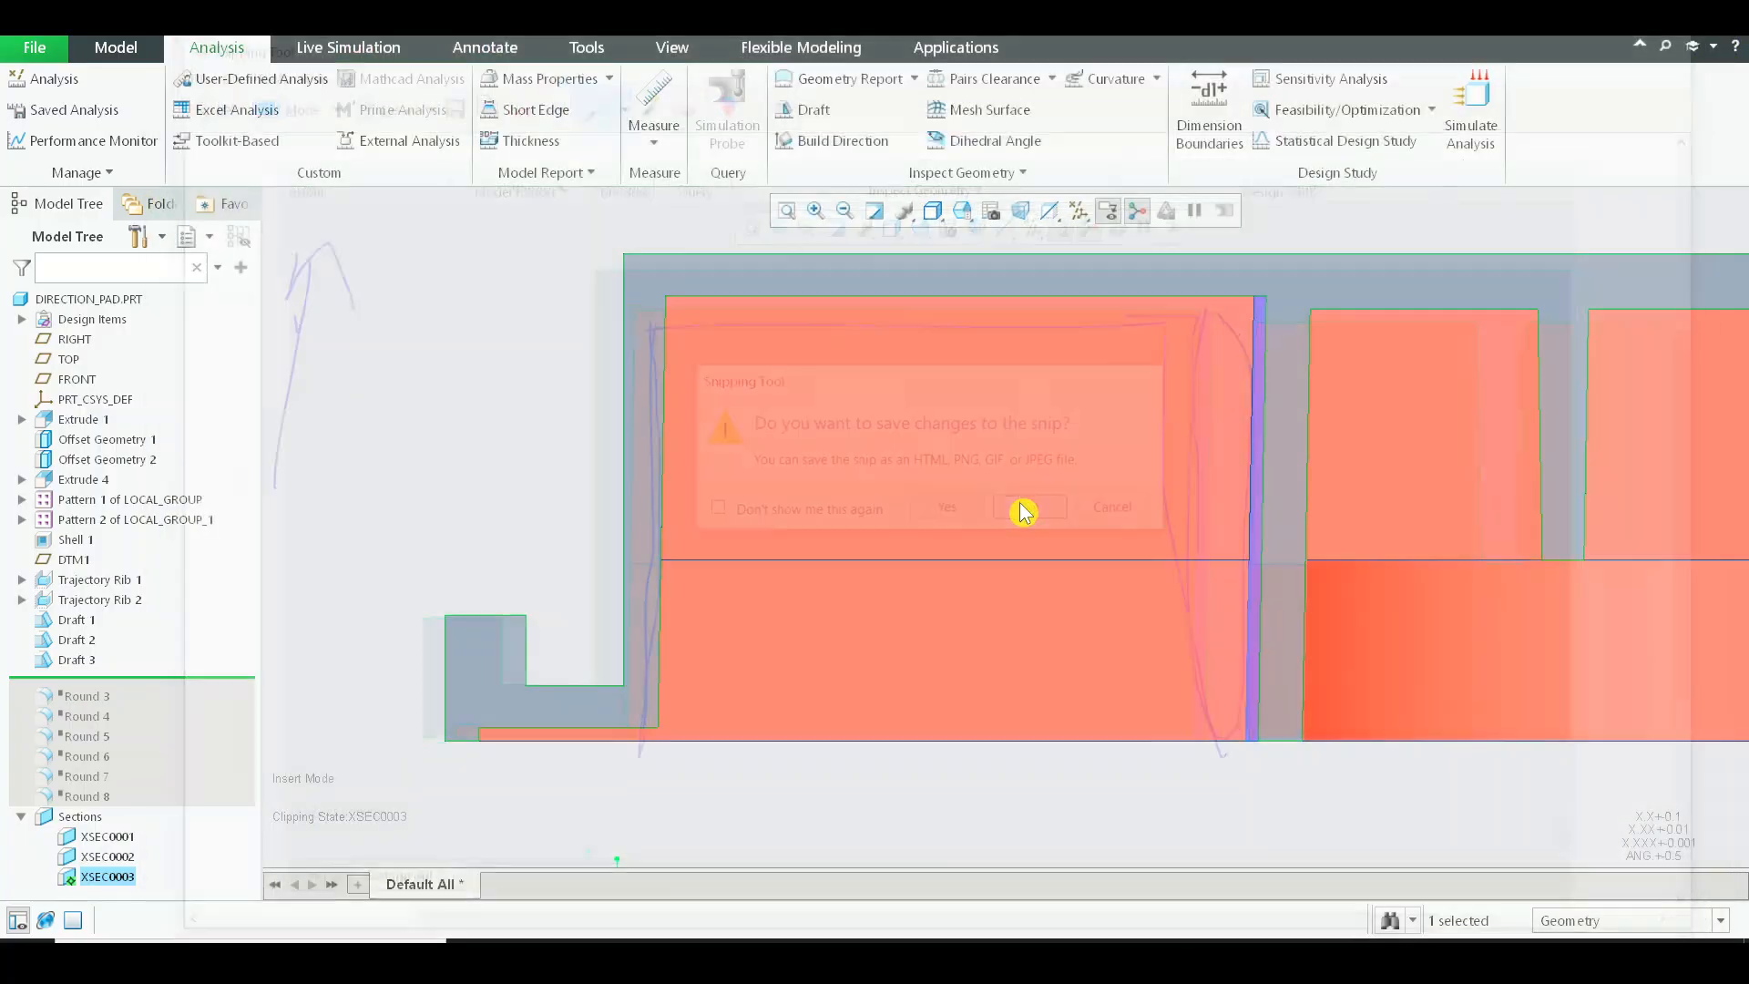
Capture a new snip of the section between the outer wall and the central cylinder wall in Snipping Tool and copy it.
left_click(251, 960)
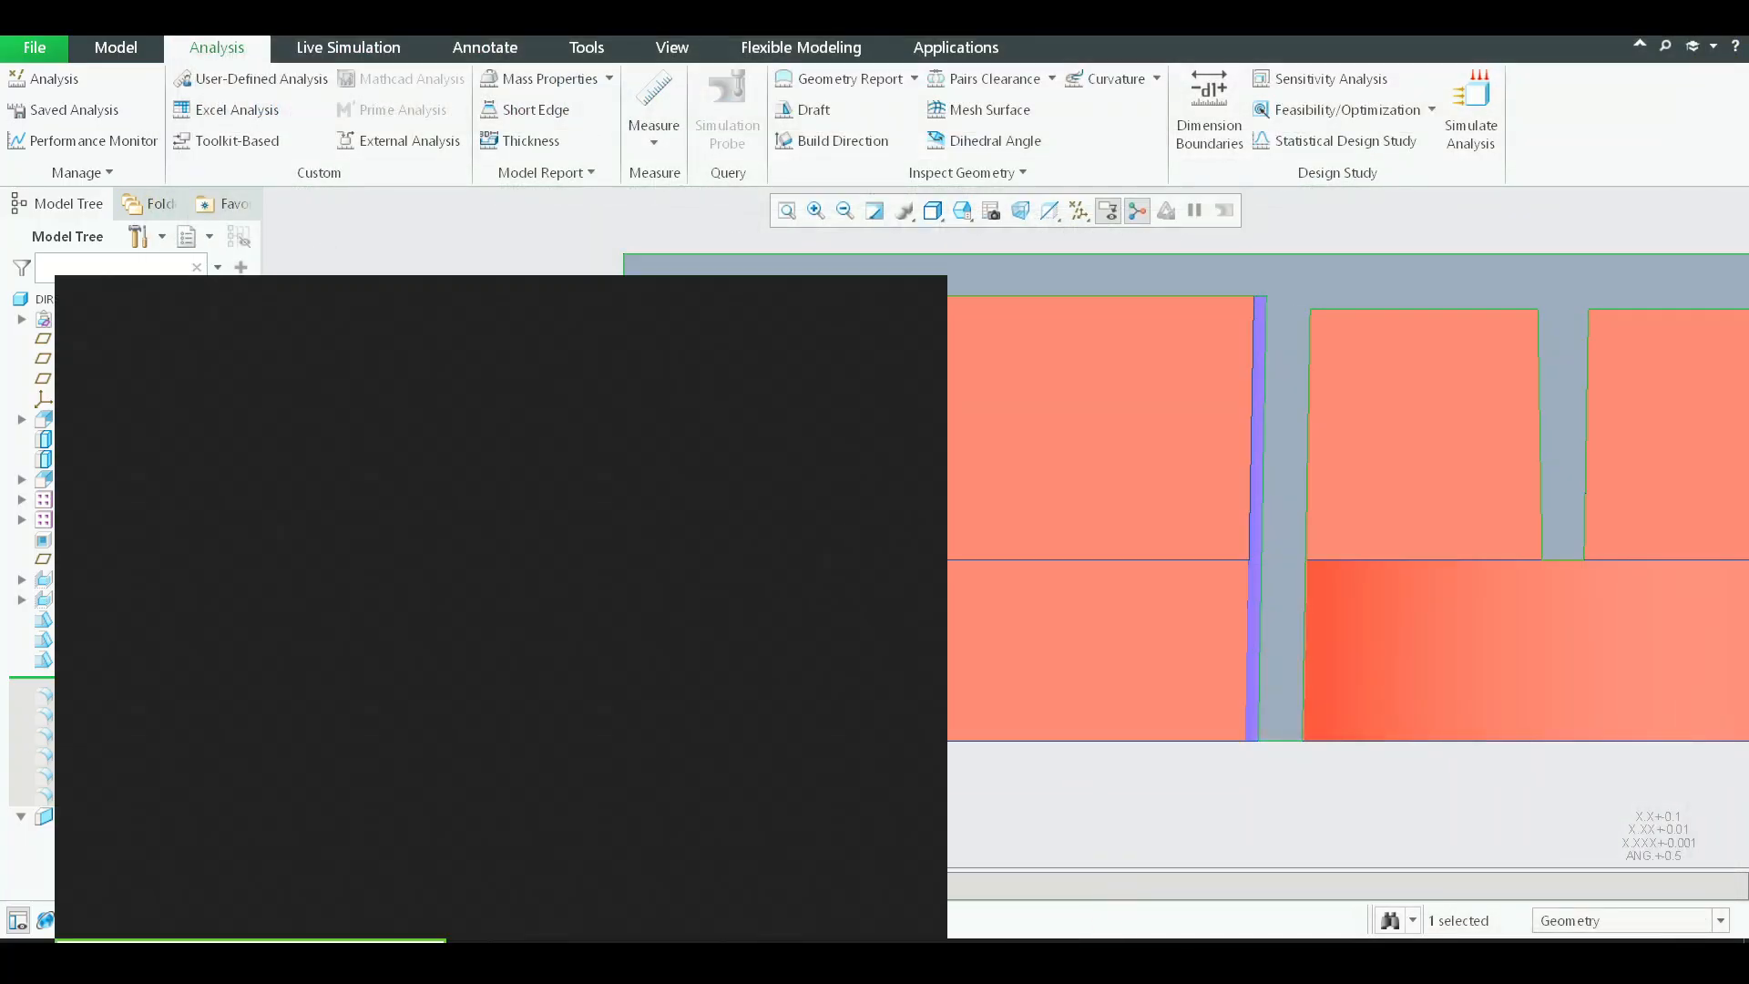
type("snip")
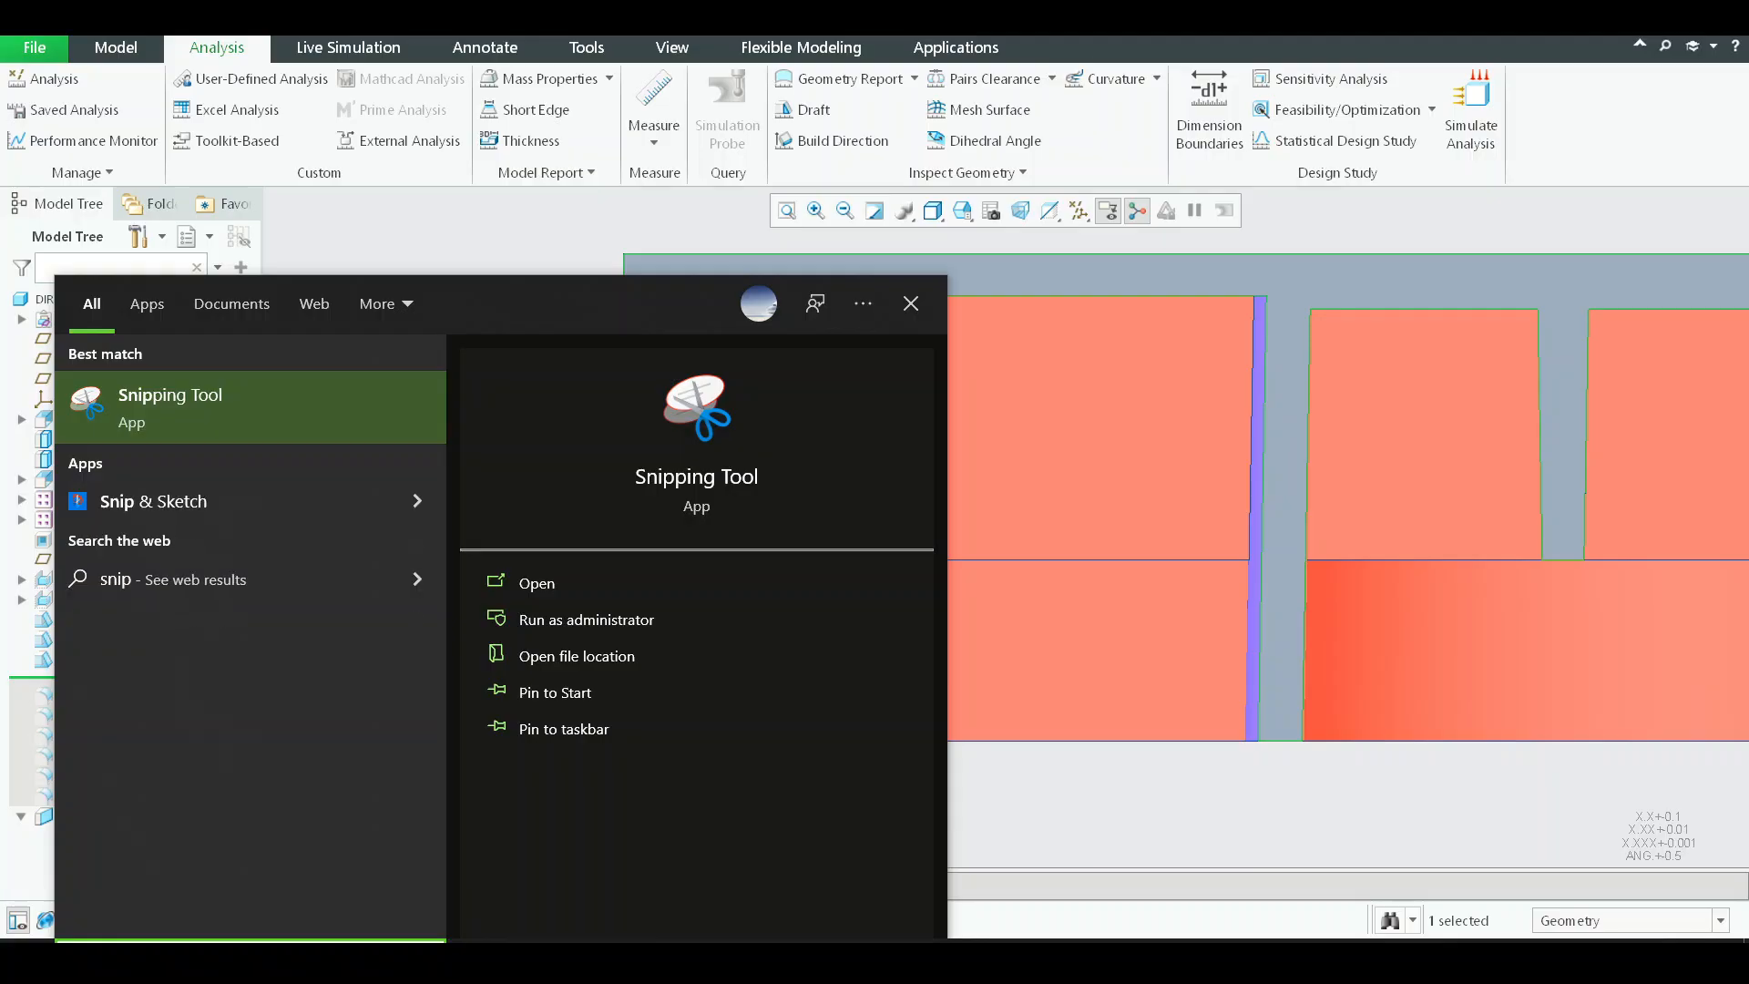
key("Return")
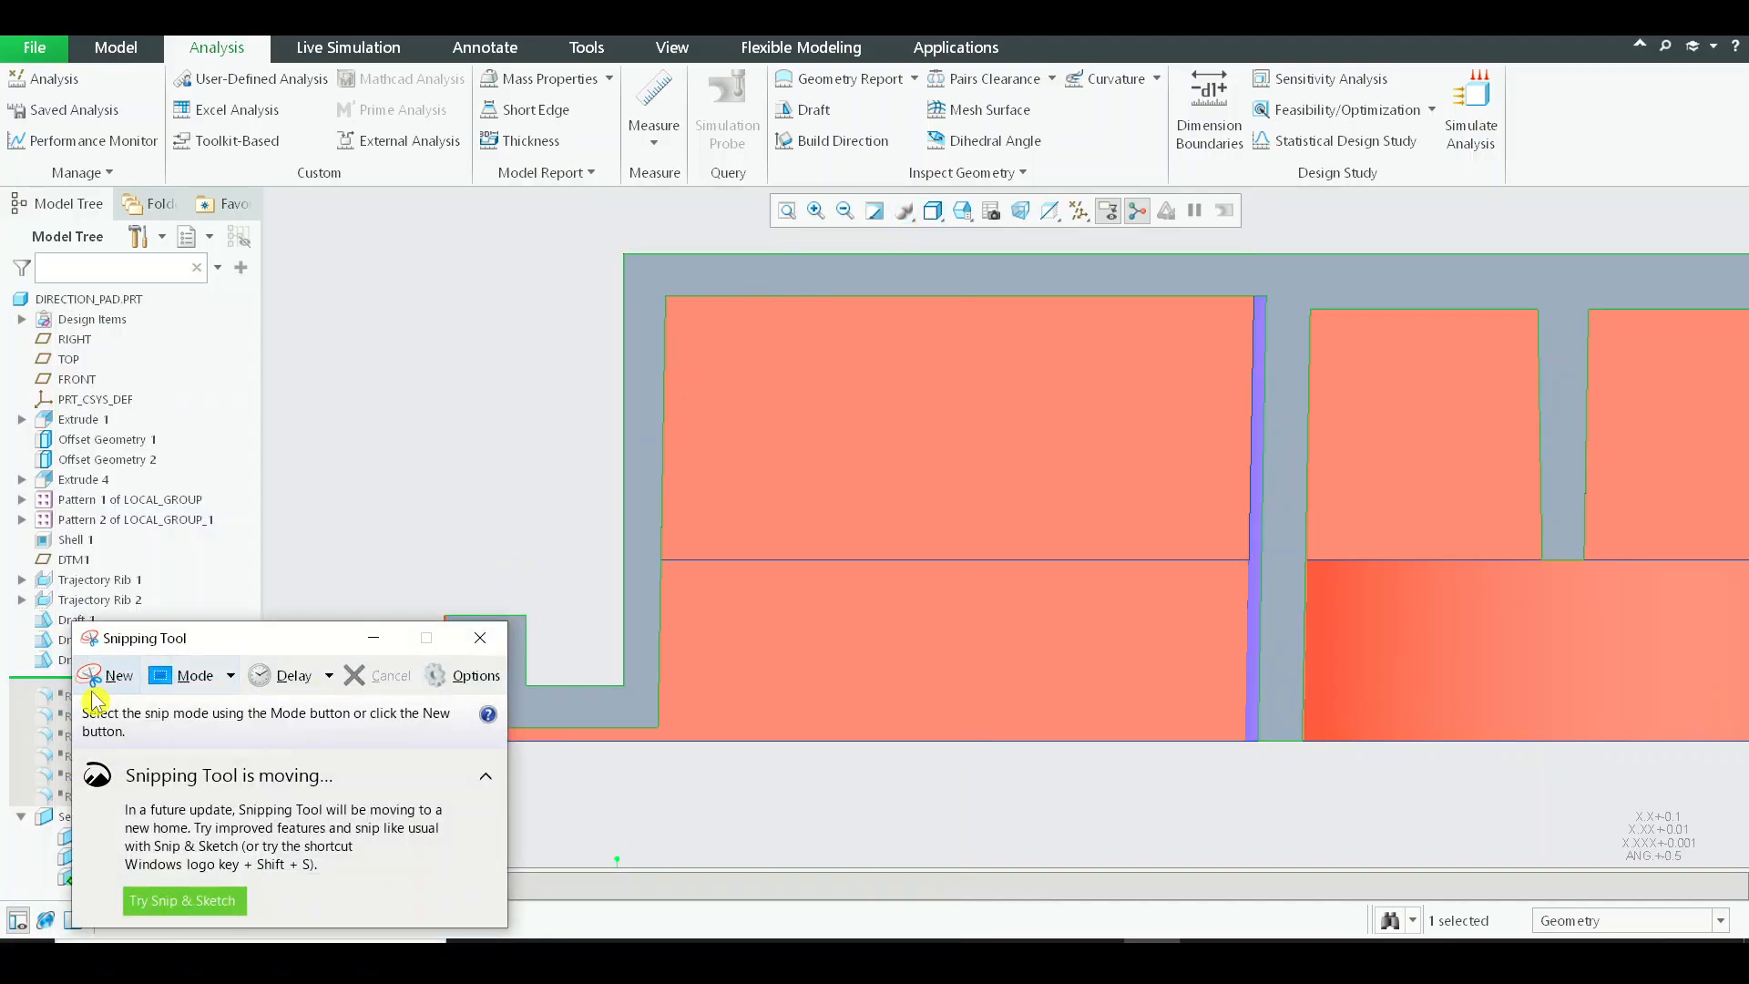
left_click(99, 678)
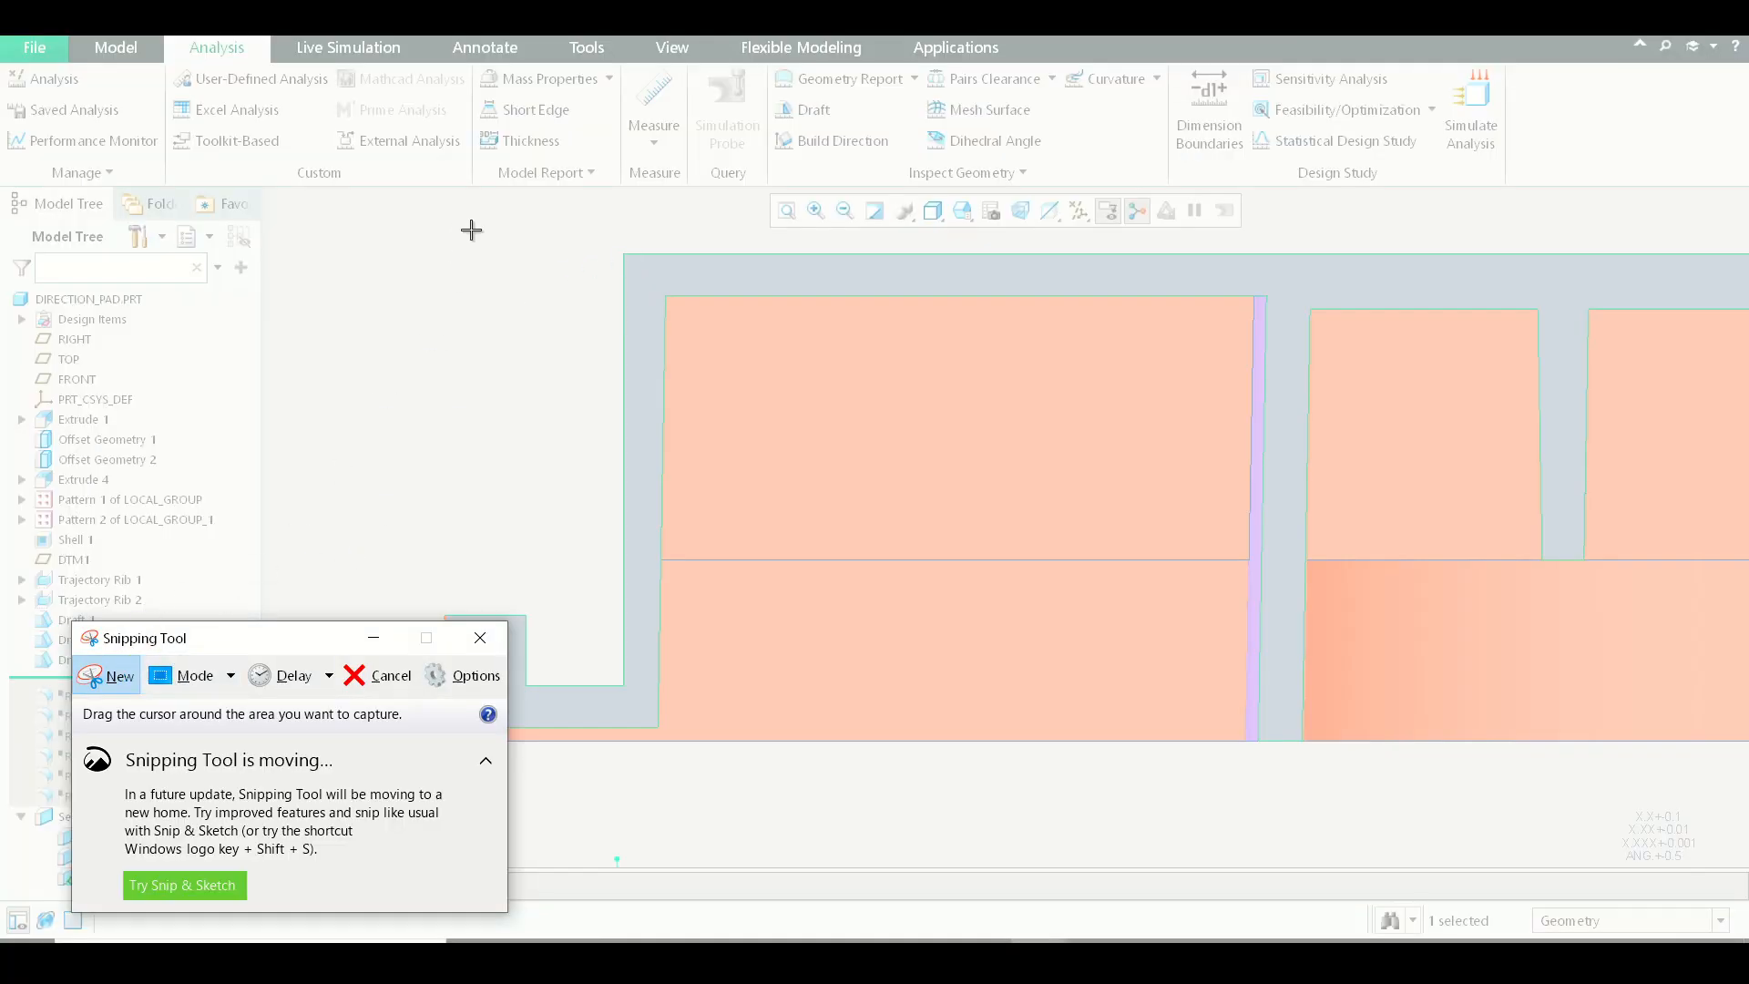
left_click_drag(515, 215, 1466, 865)
right_click(1139, 437)
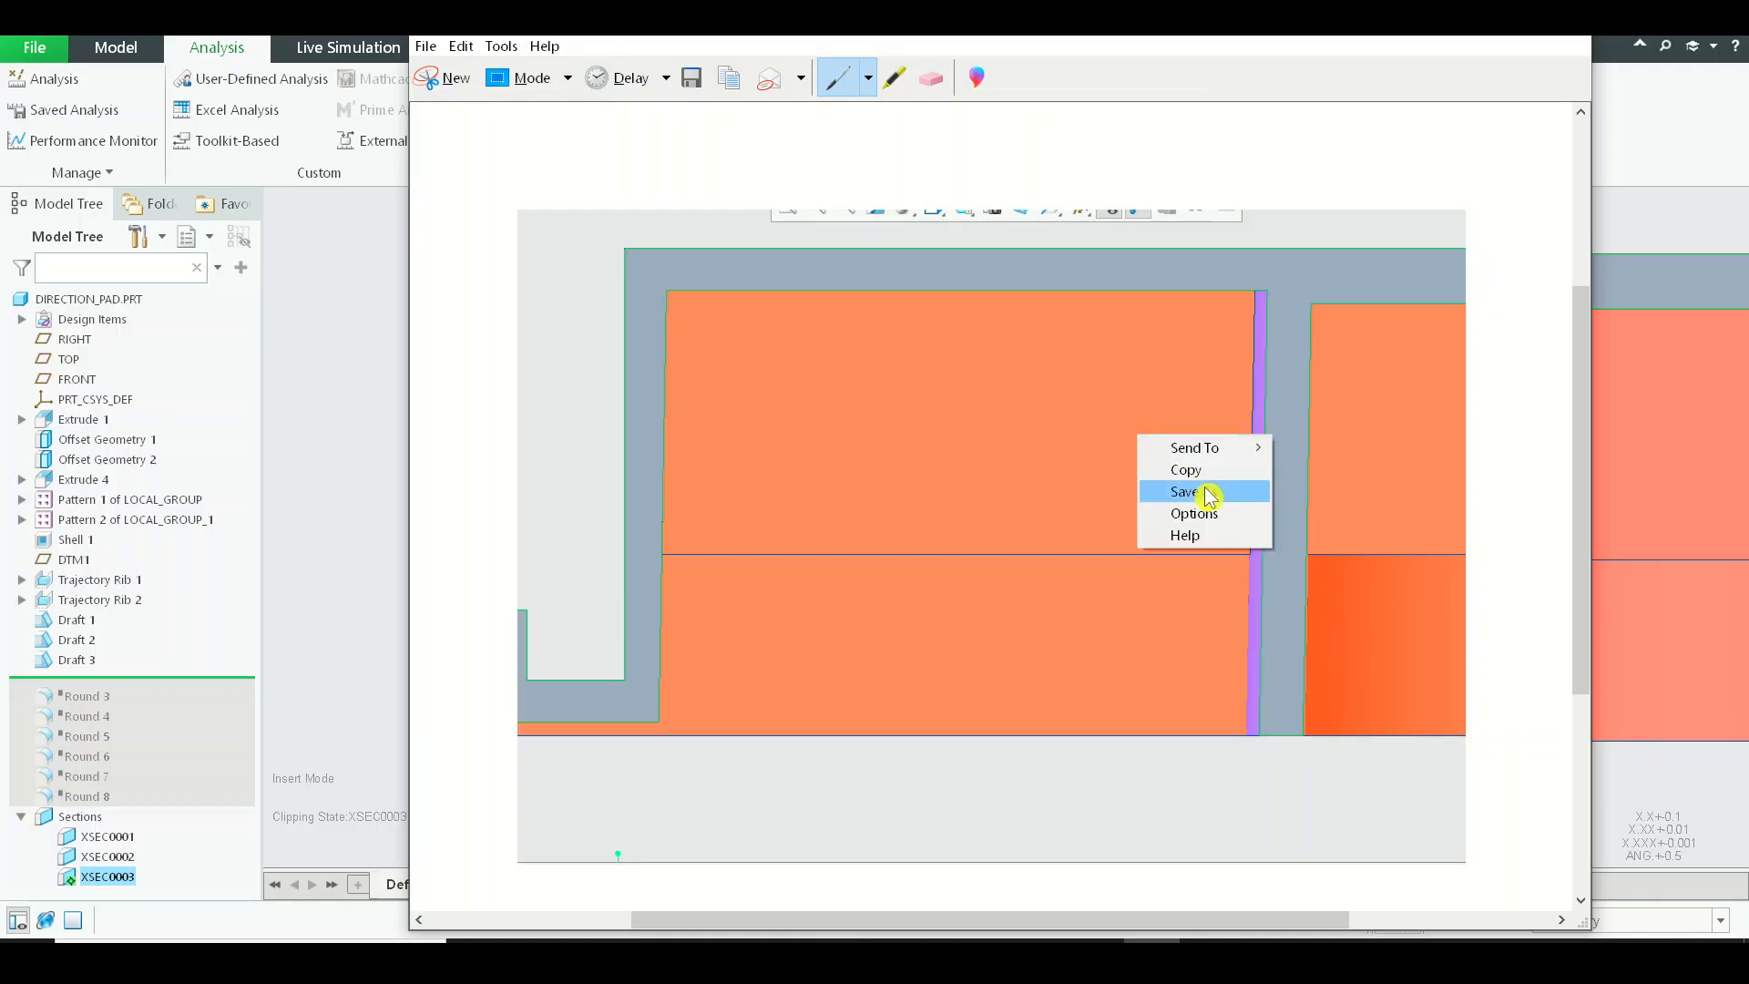
left_click(1224, 464)
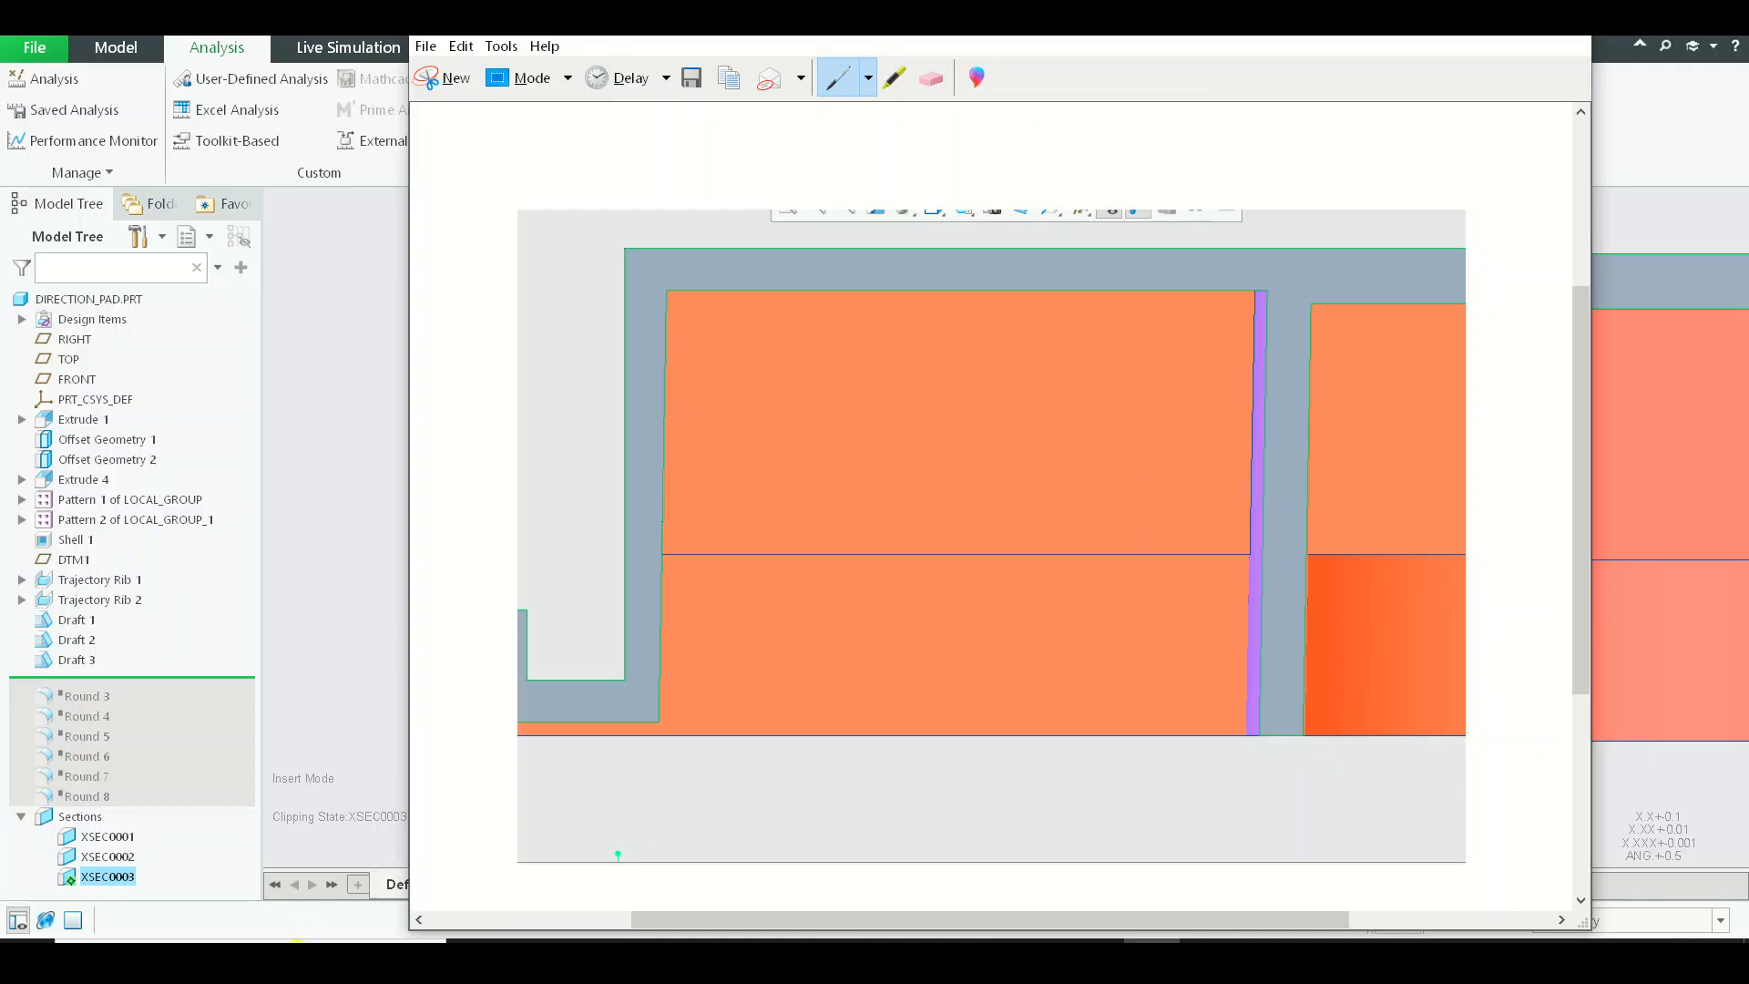
Switch to PowerPoint, create a blank presentation, and paste the copied section snip onto the slide.
key("super")
type("ppt")
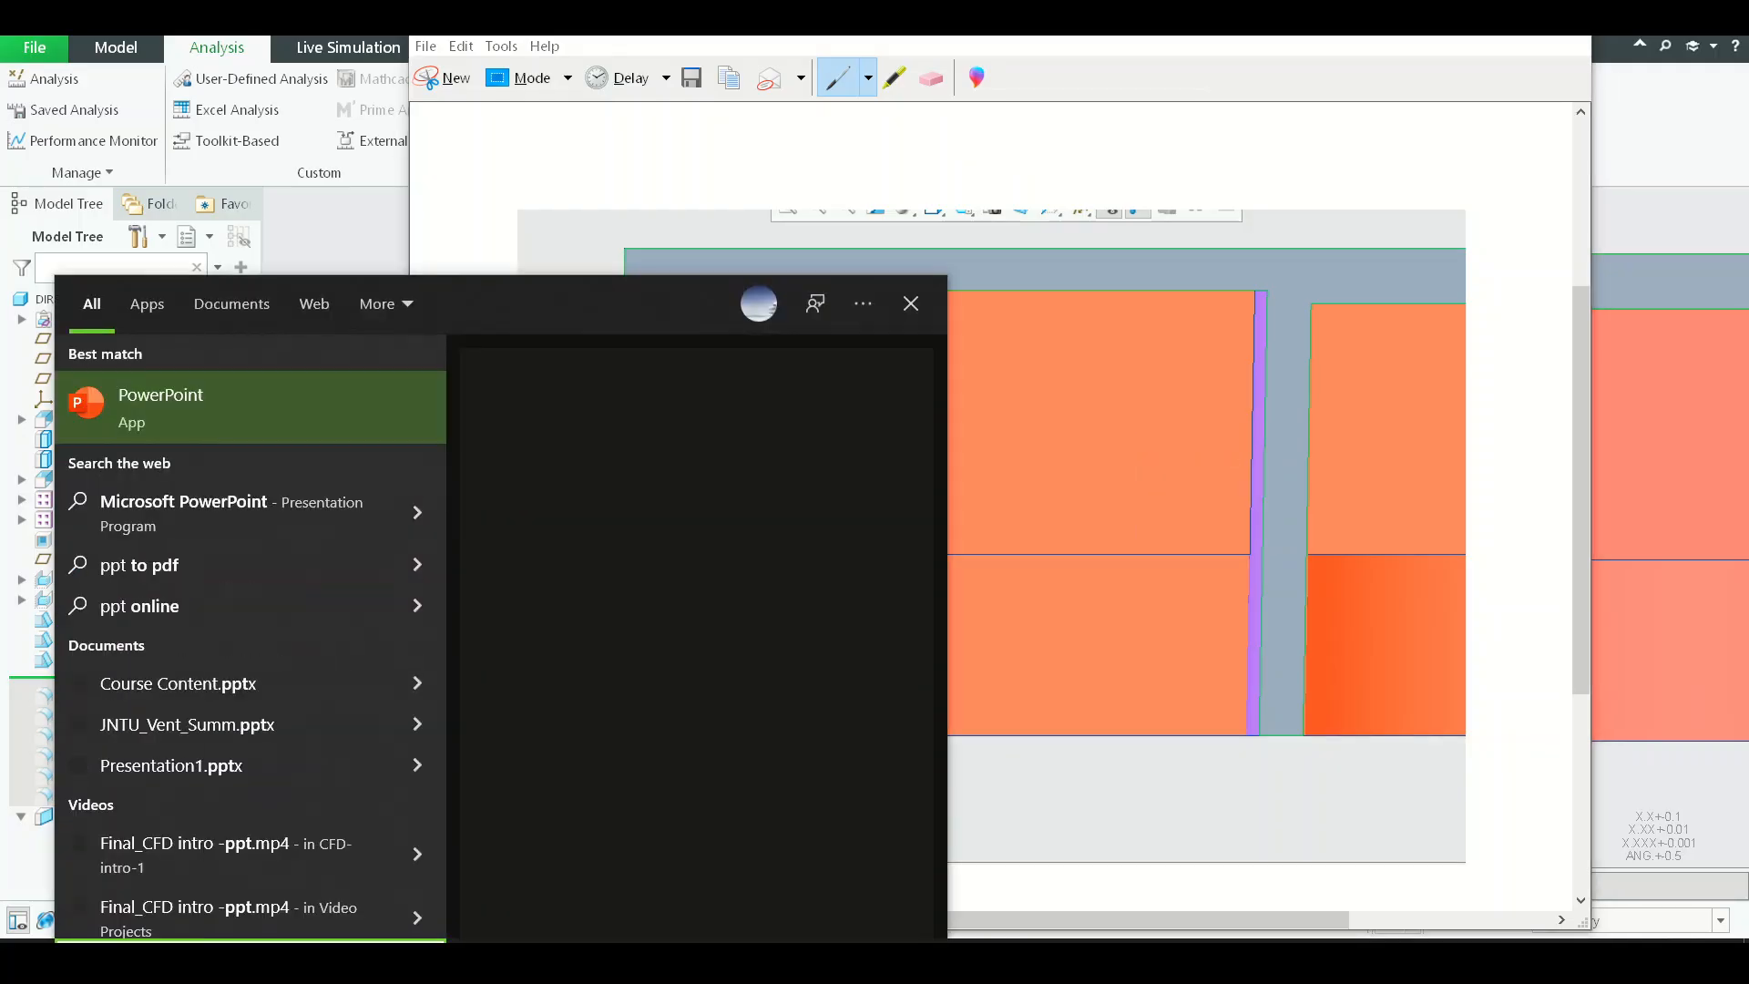
key("Return")
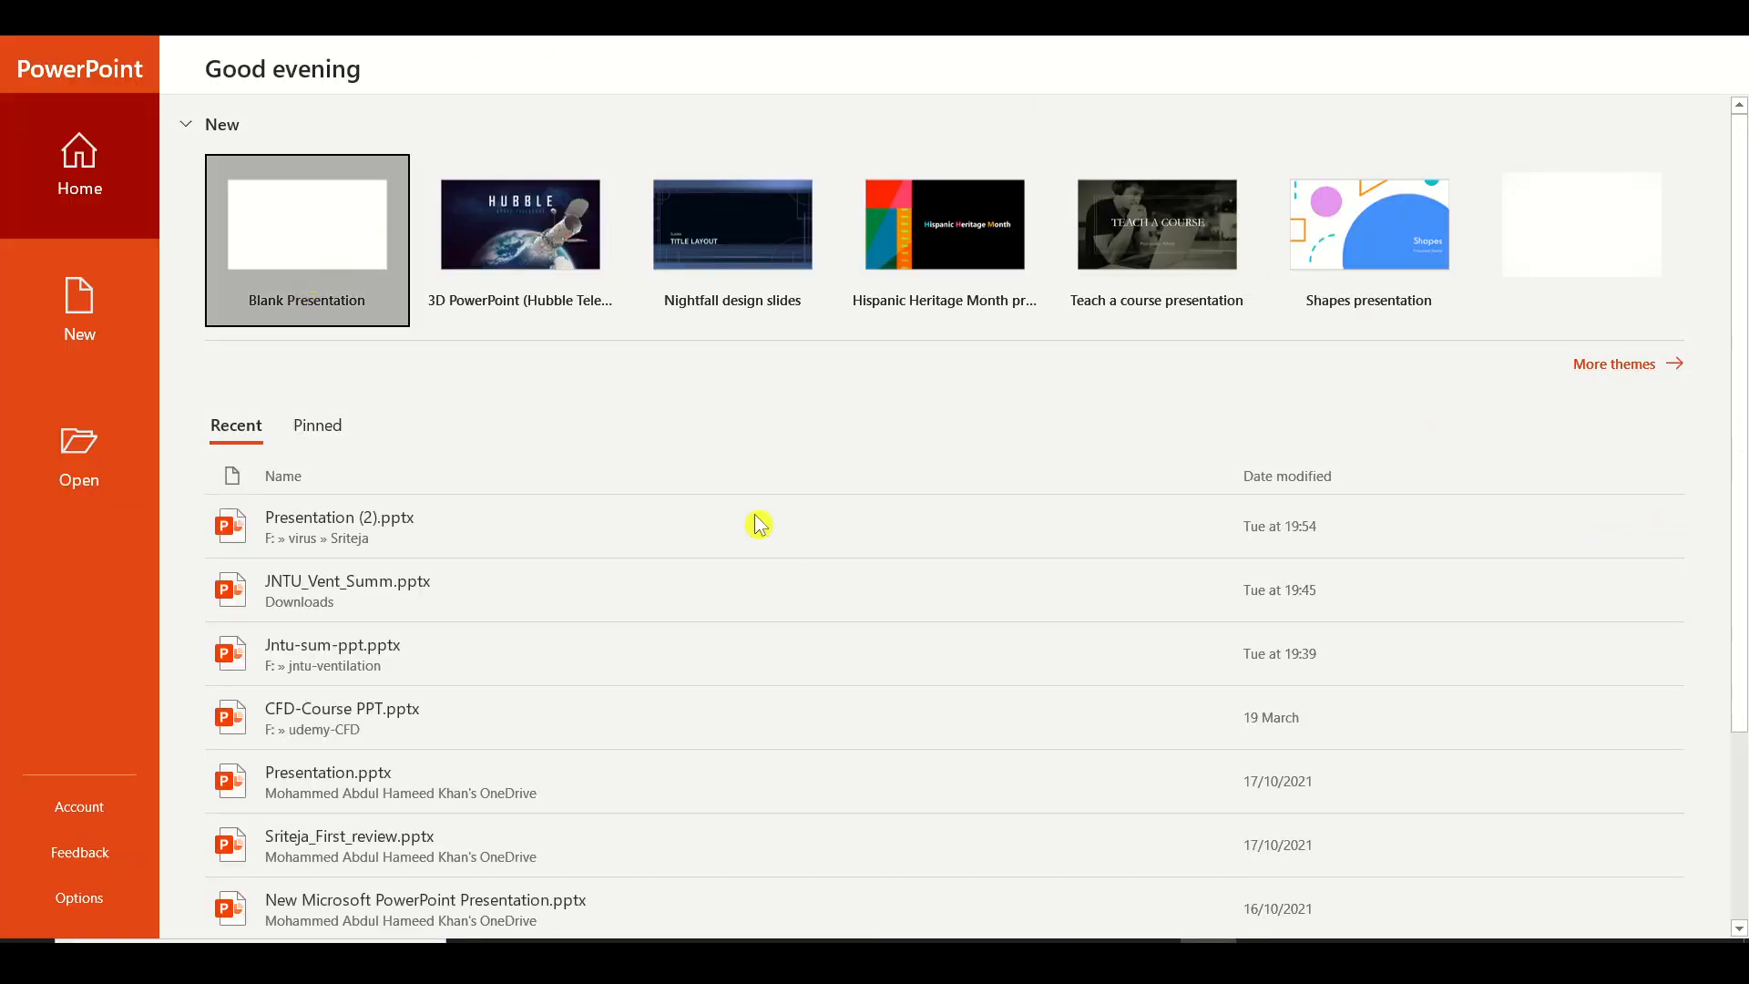
left_click(298, 259)
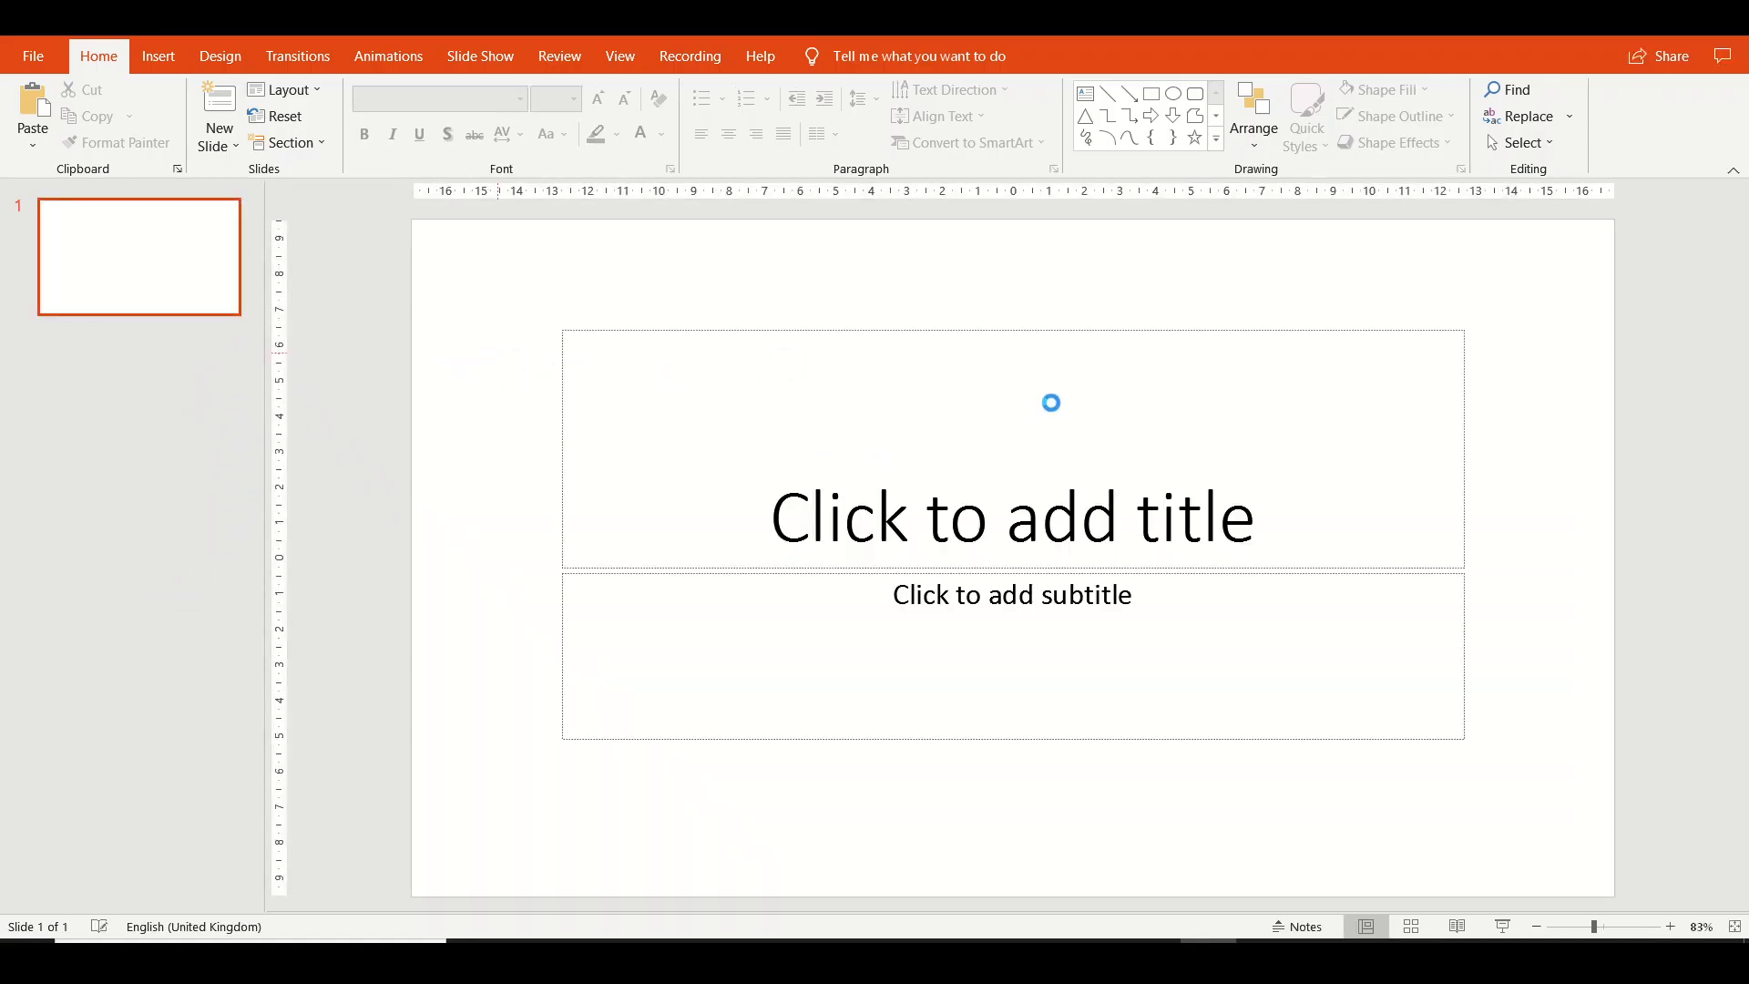
key("ctrl+v")
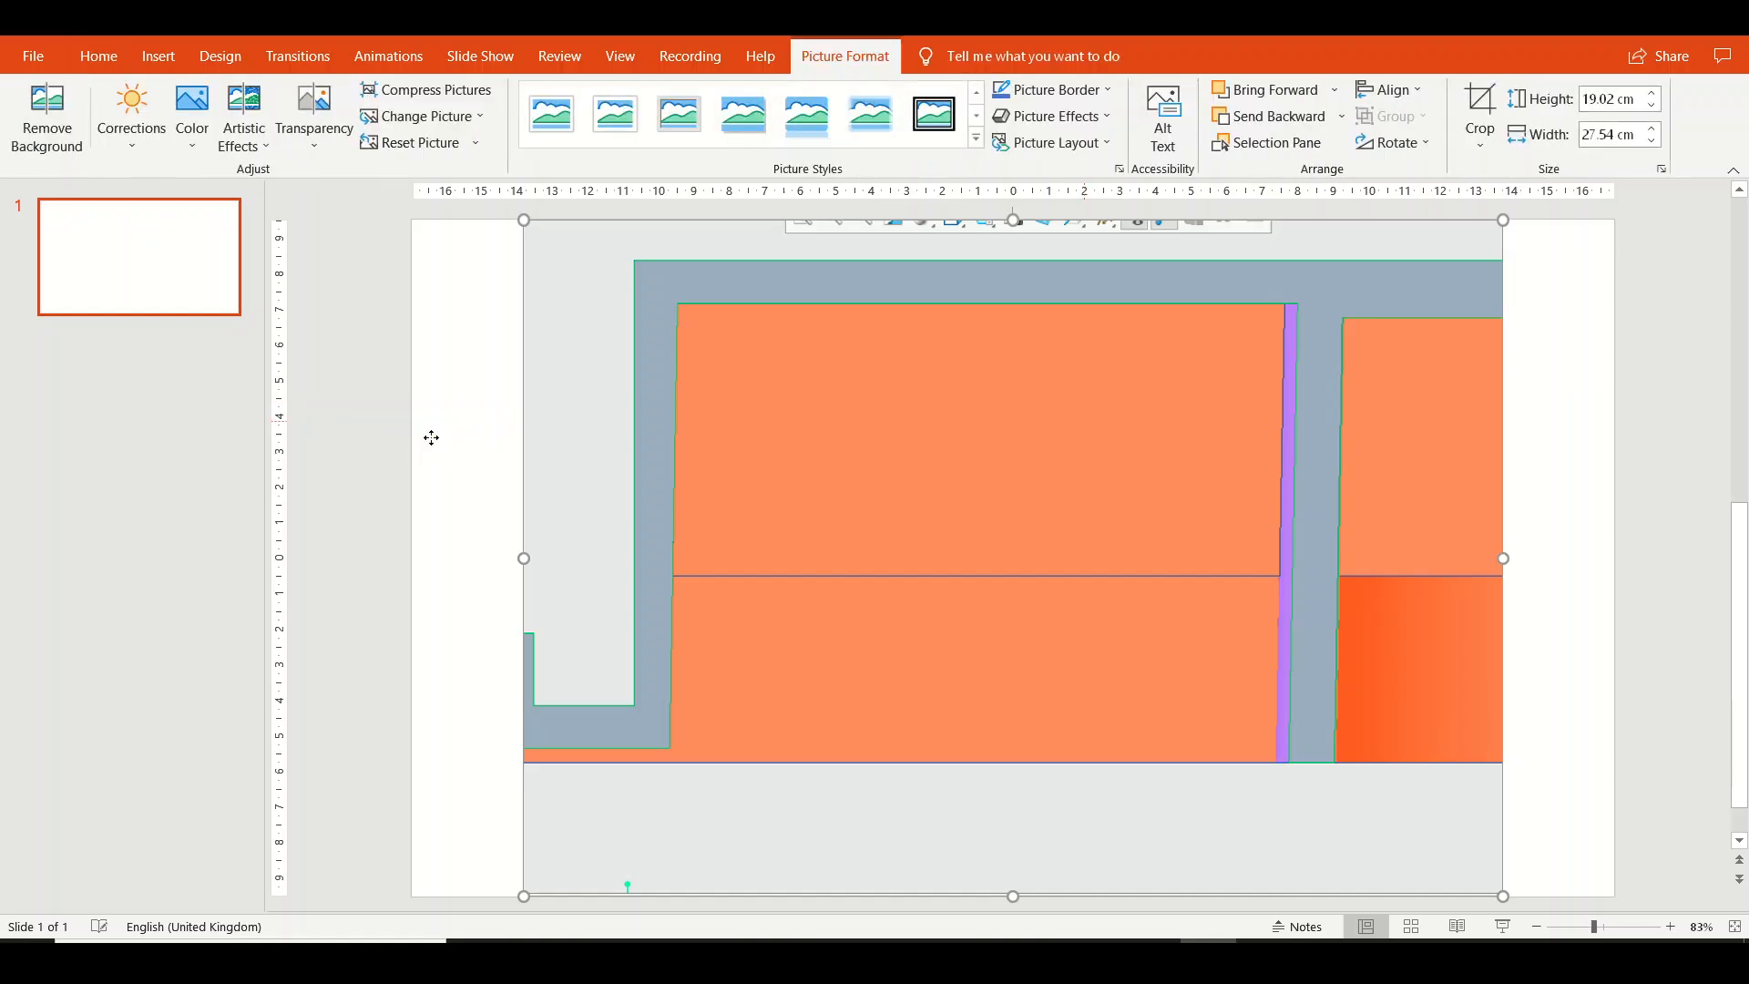
left_click(432, 438)
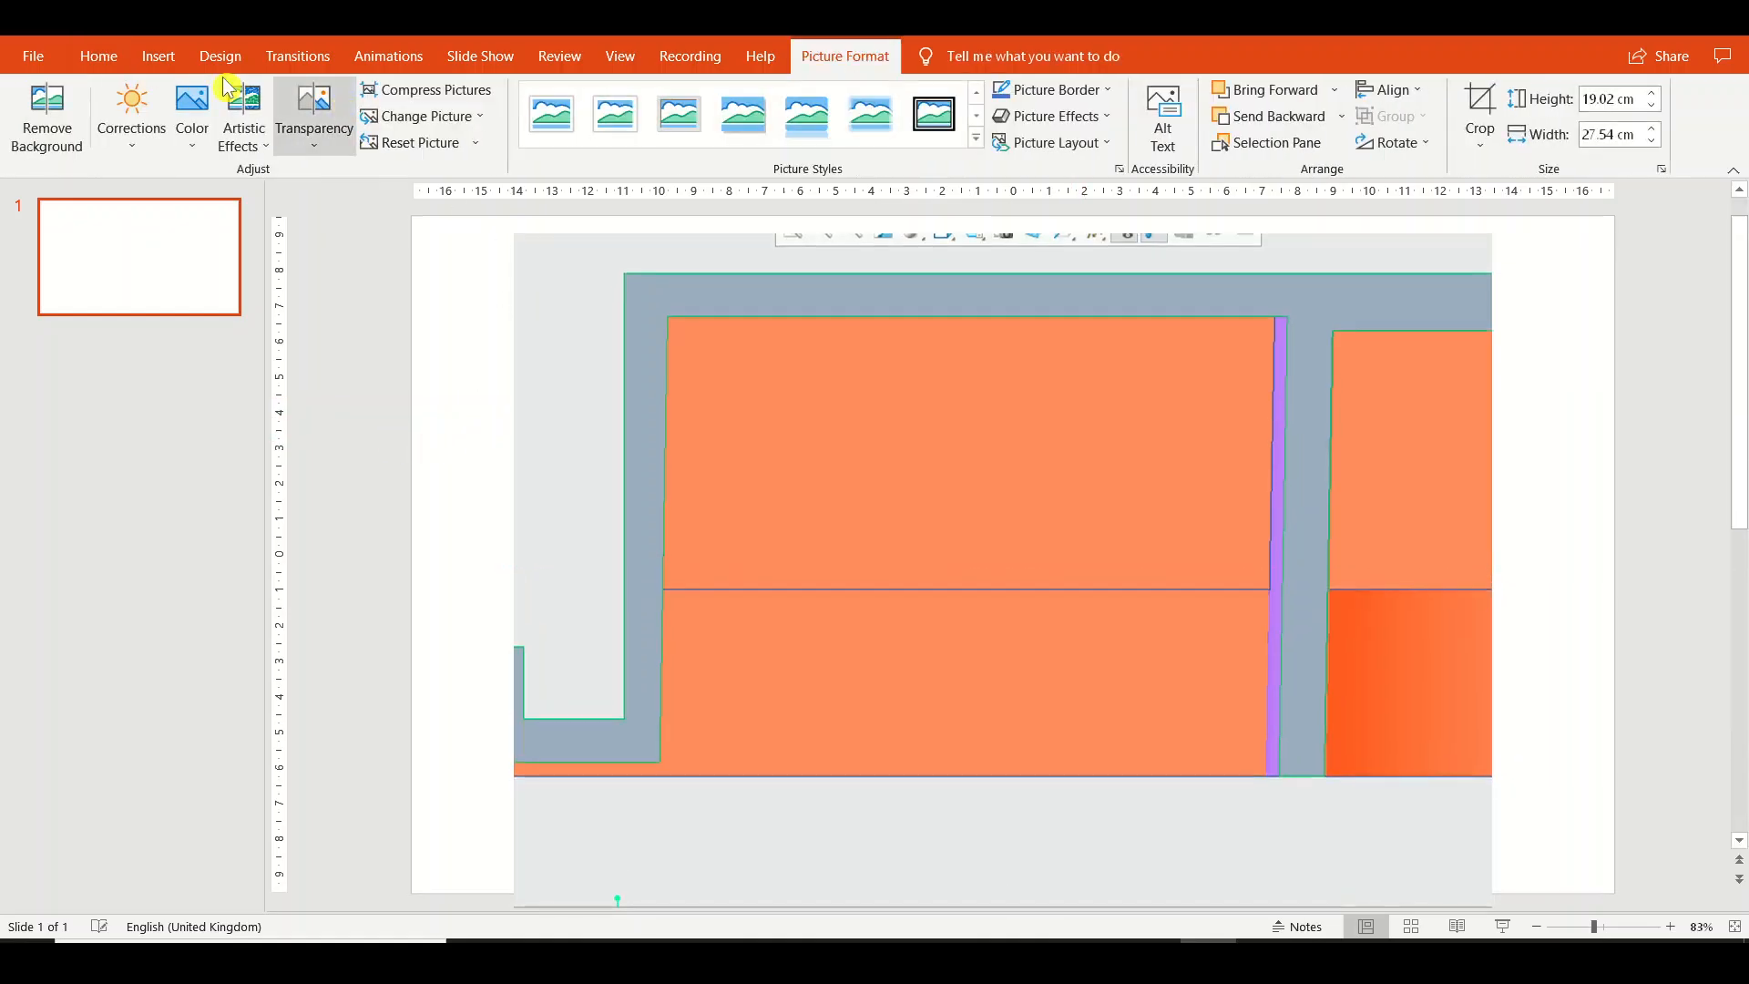
Draw a straight line about 12 cm tall on the slide along the drafted inner face of the outer wall.
left_click(160, 56)
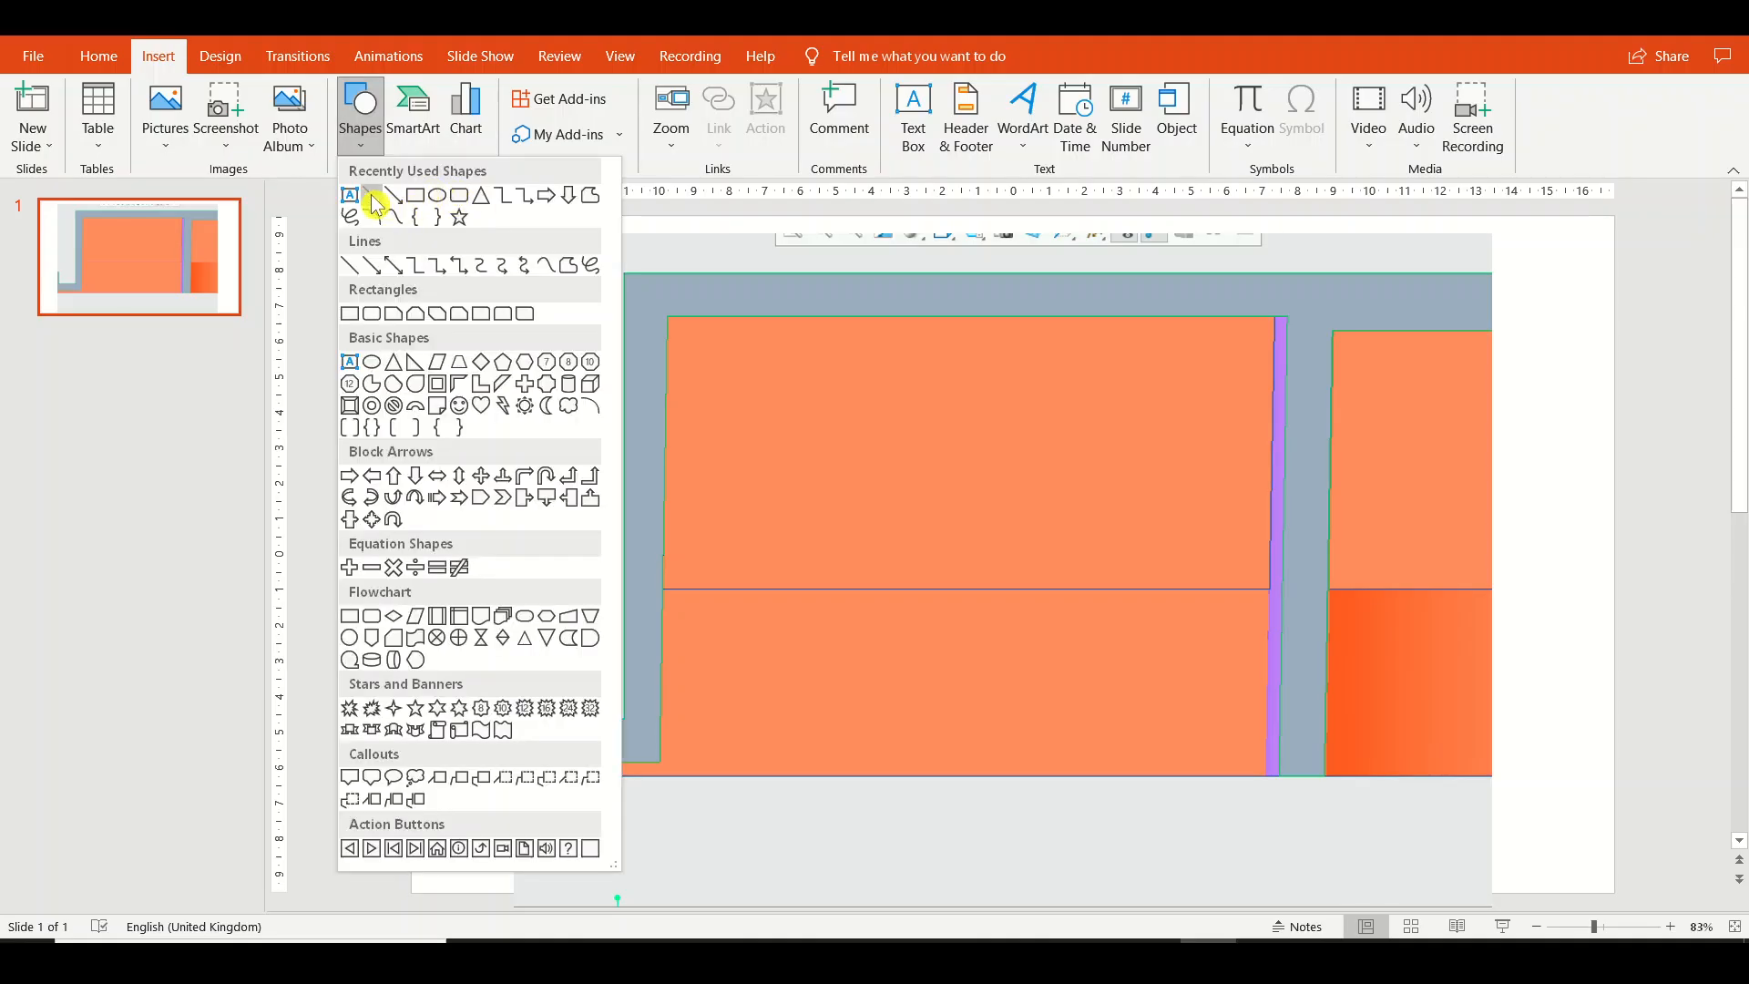
left_click(373, 199)
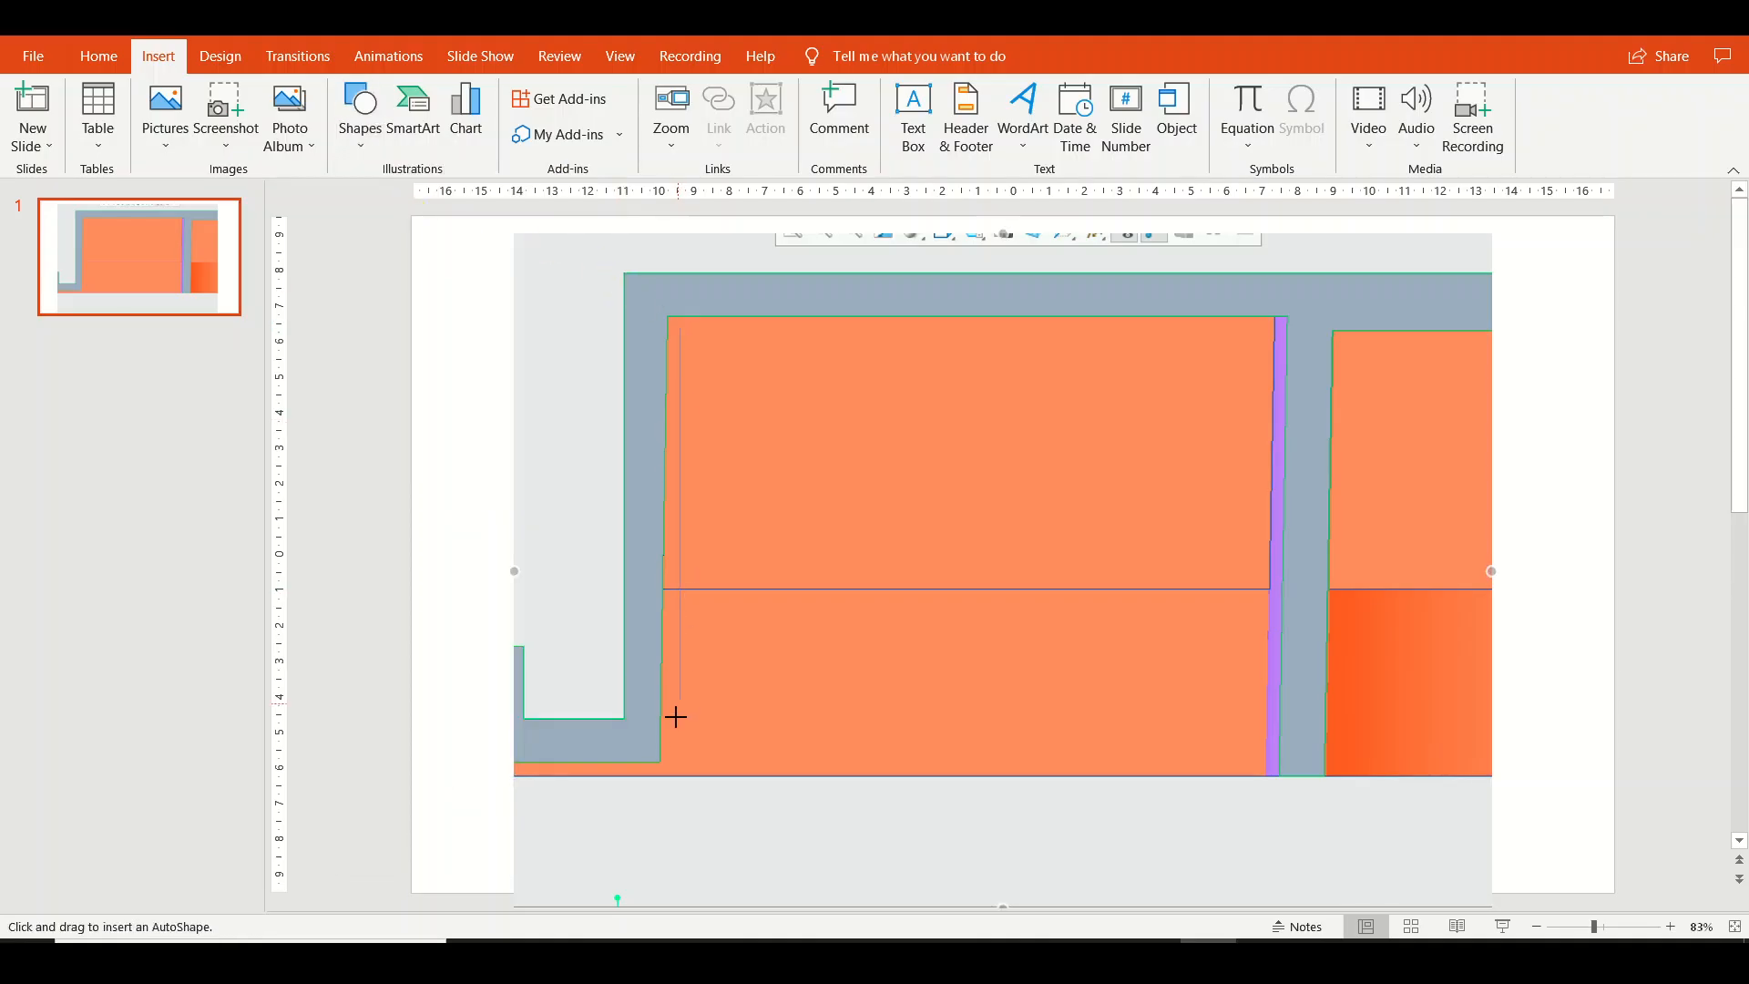
left_click_drag(667, 761, 667, 760)
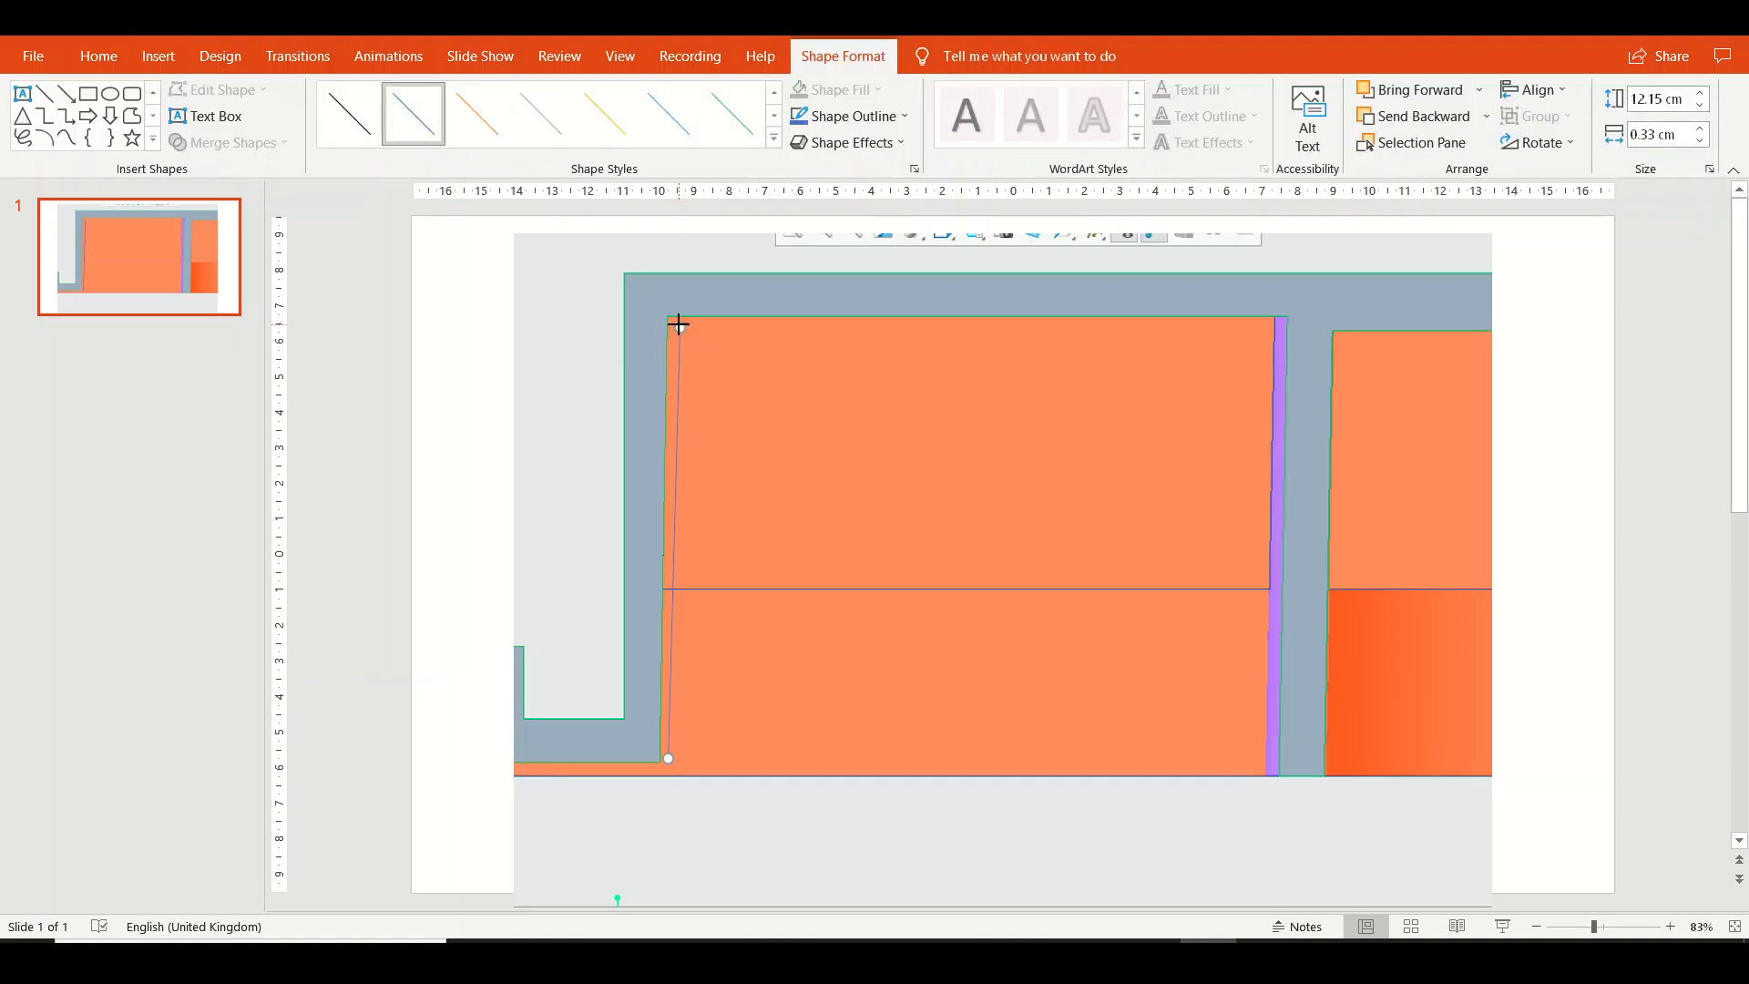
Adjust both ends of the line to follow the outer wall's drafted inner face, about 12.47 cm tall and 0.28 cm wide.
left_click_drag(670, 317, 667, 318)
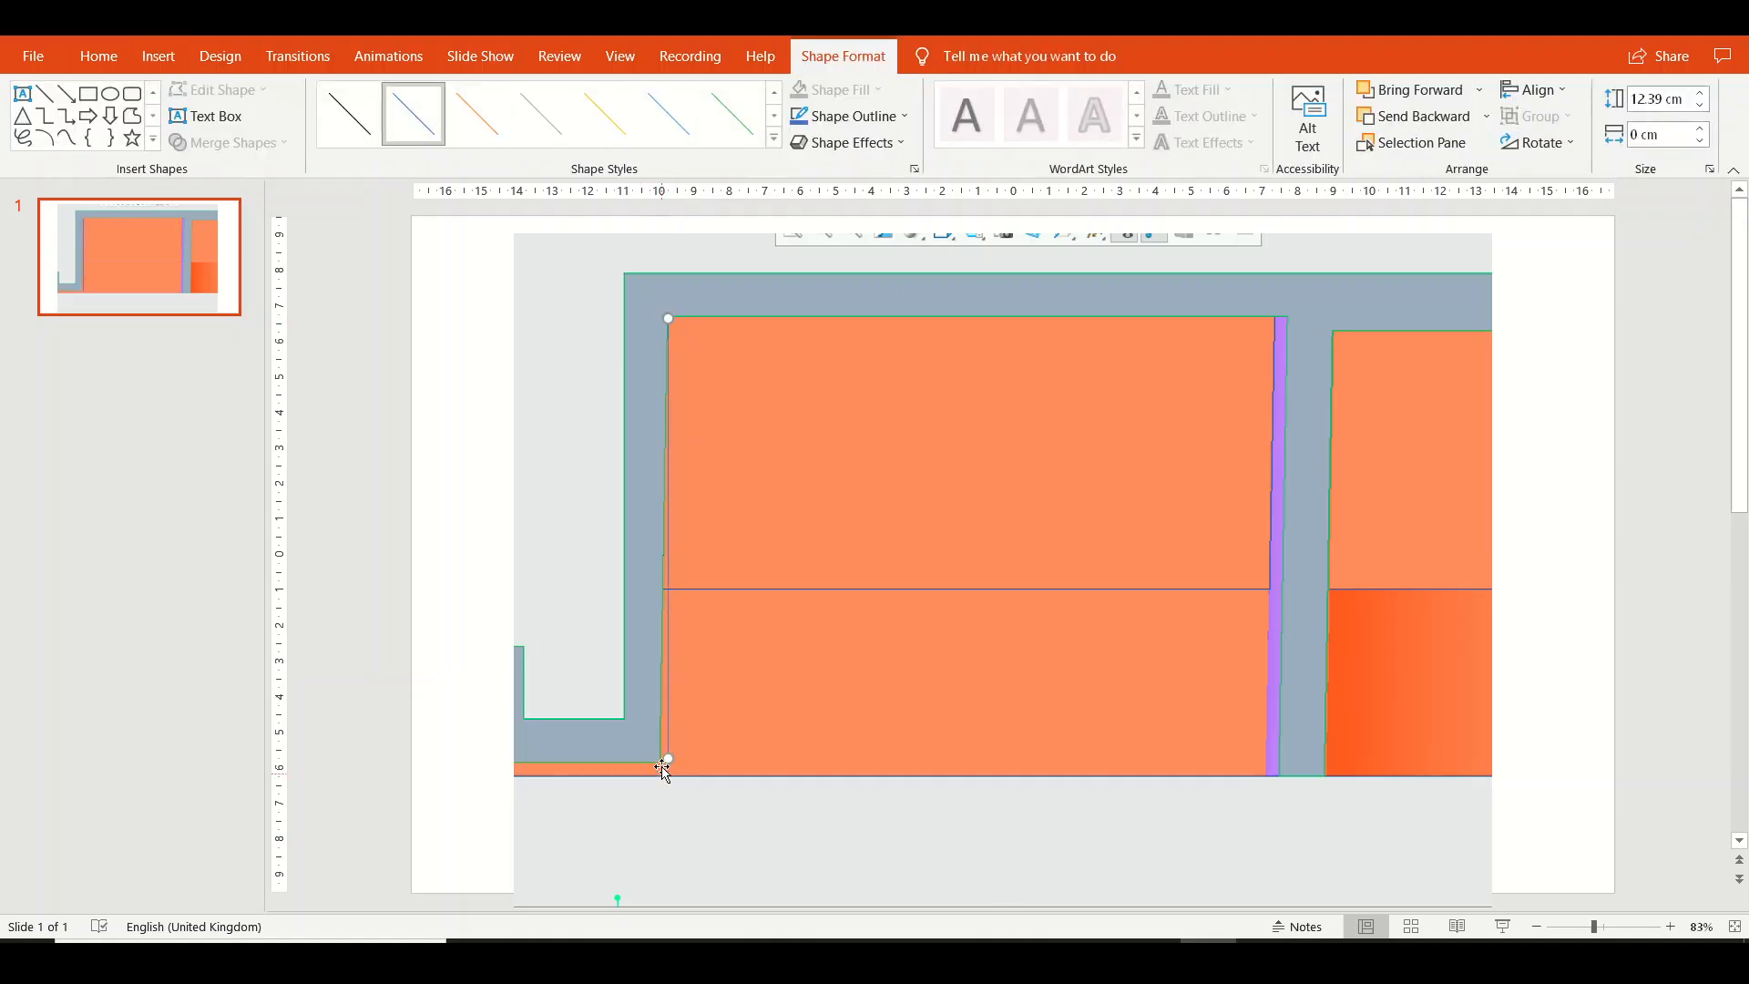
left_click_drag(670, 760, 658, 761)
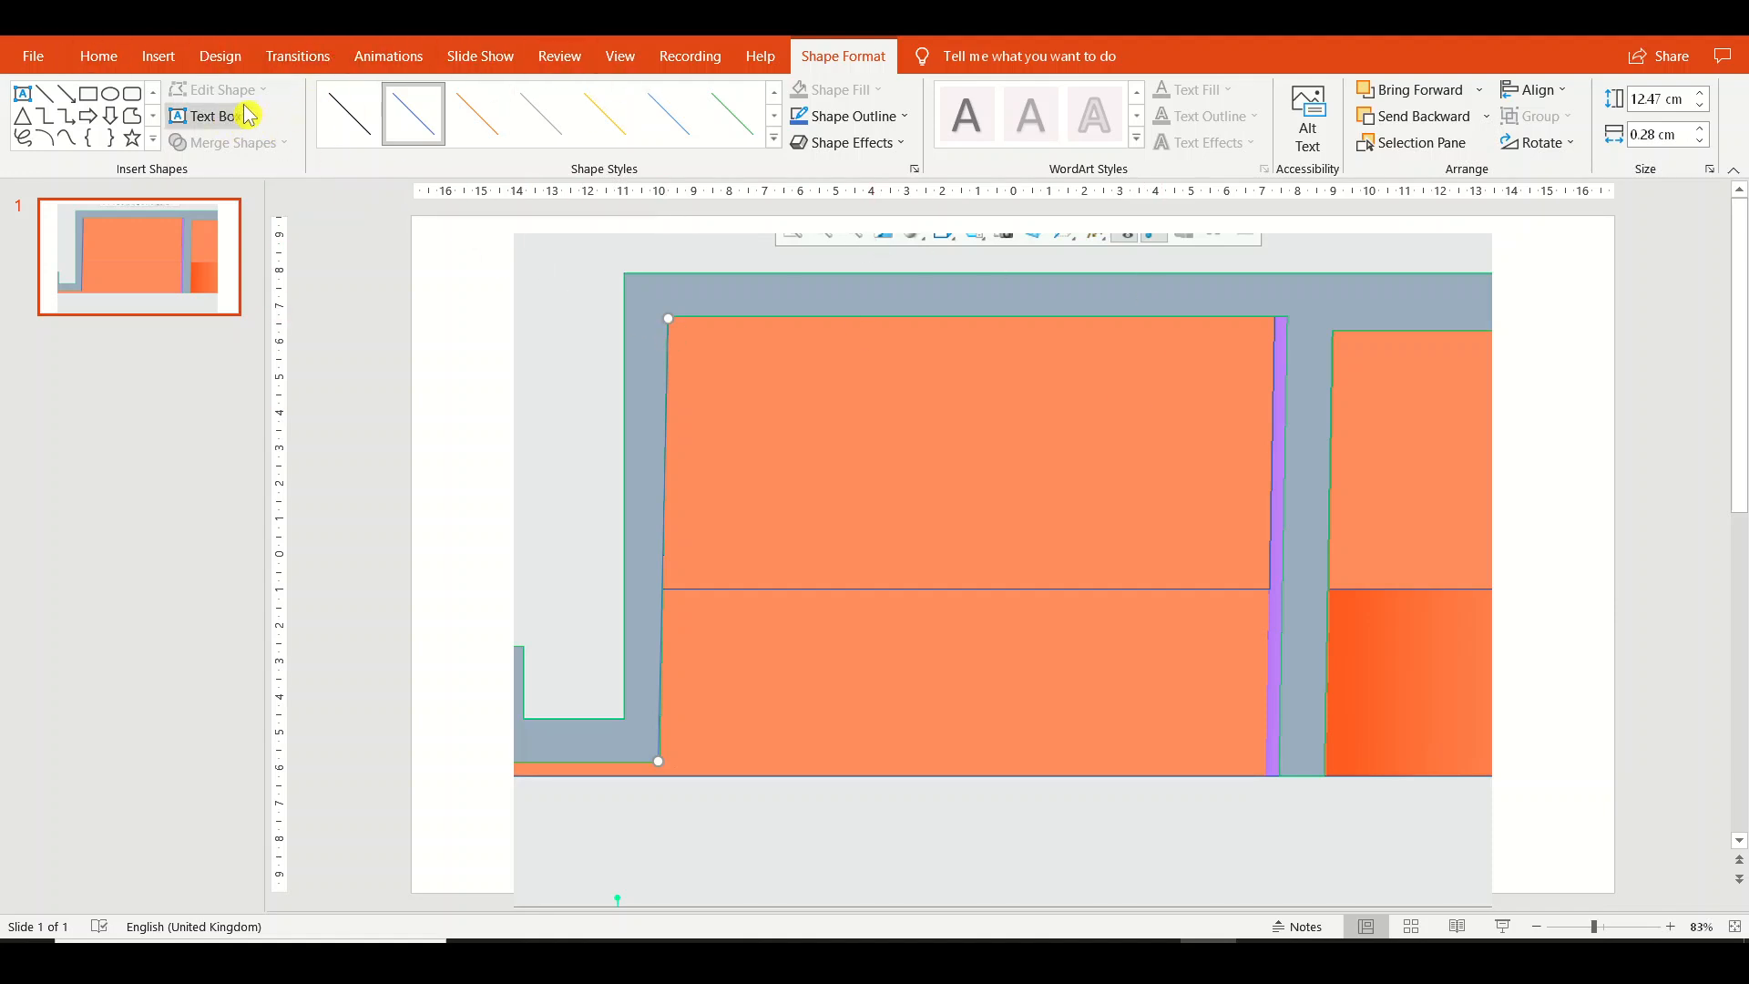
Thicken the line along the outer wall and recolour its outline to a near-black theme shade.
left_click(880, 129)
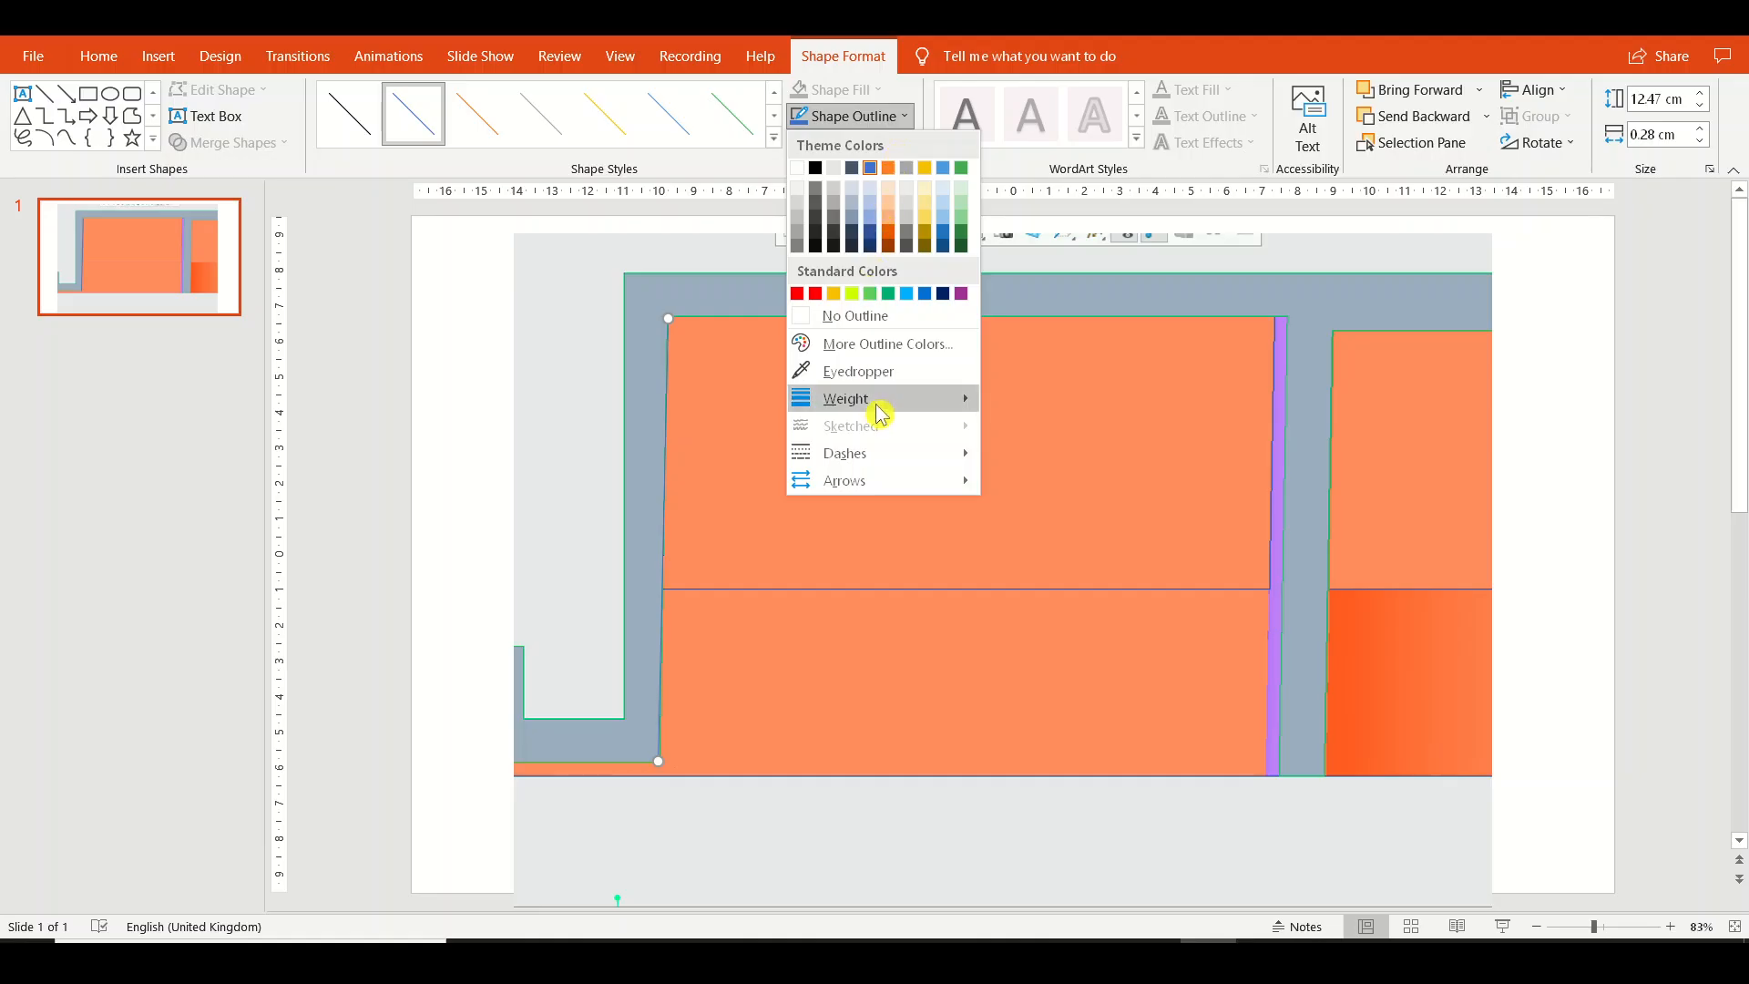
mouse_move(882, 403)
left_click(1078, 519)
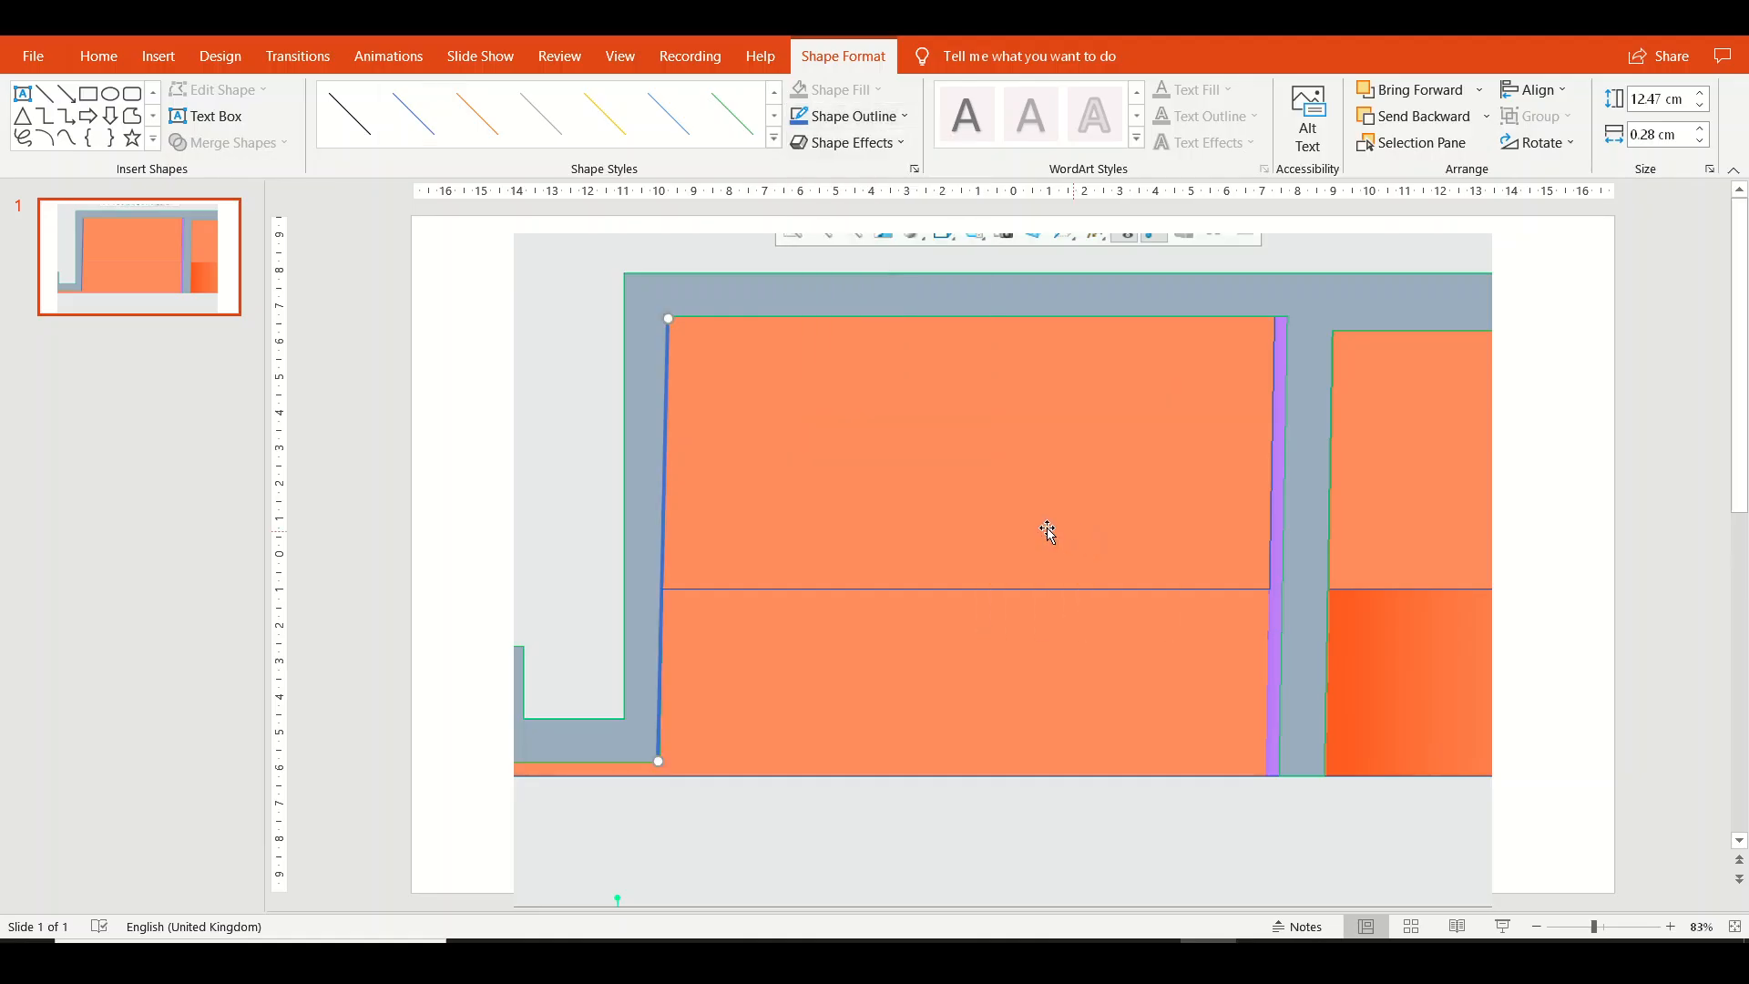
left_click(890, 117)
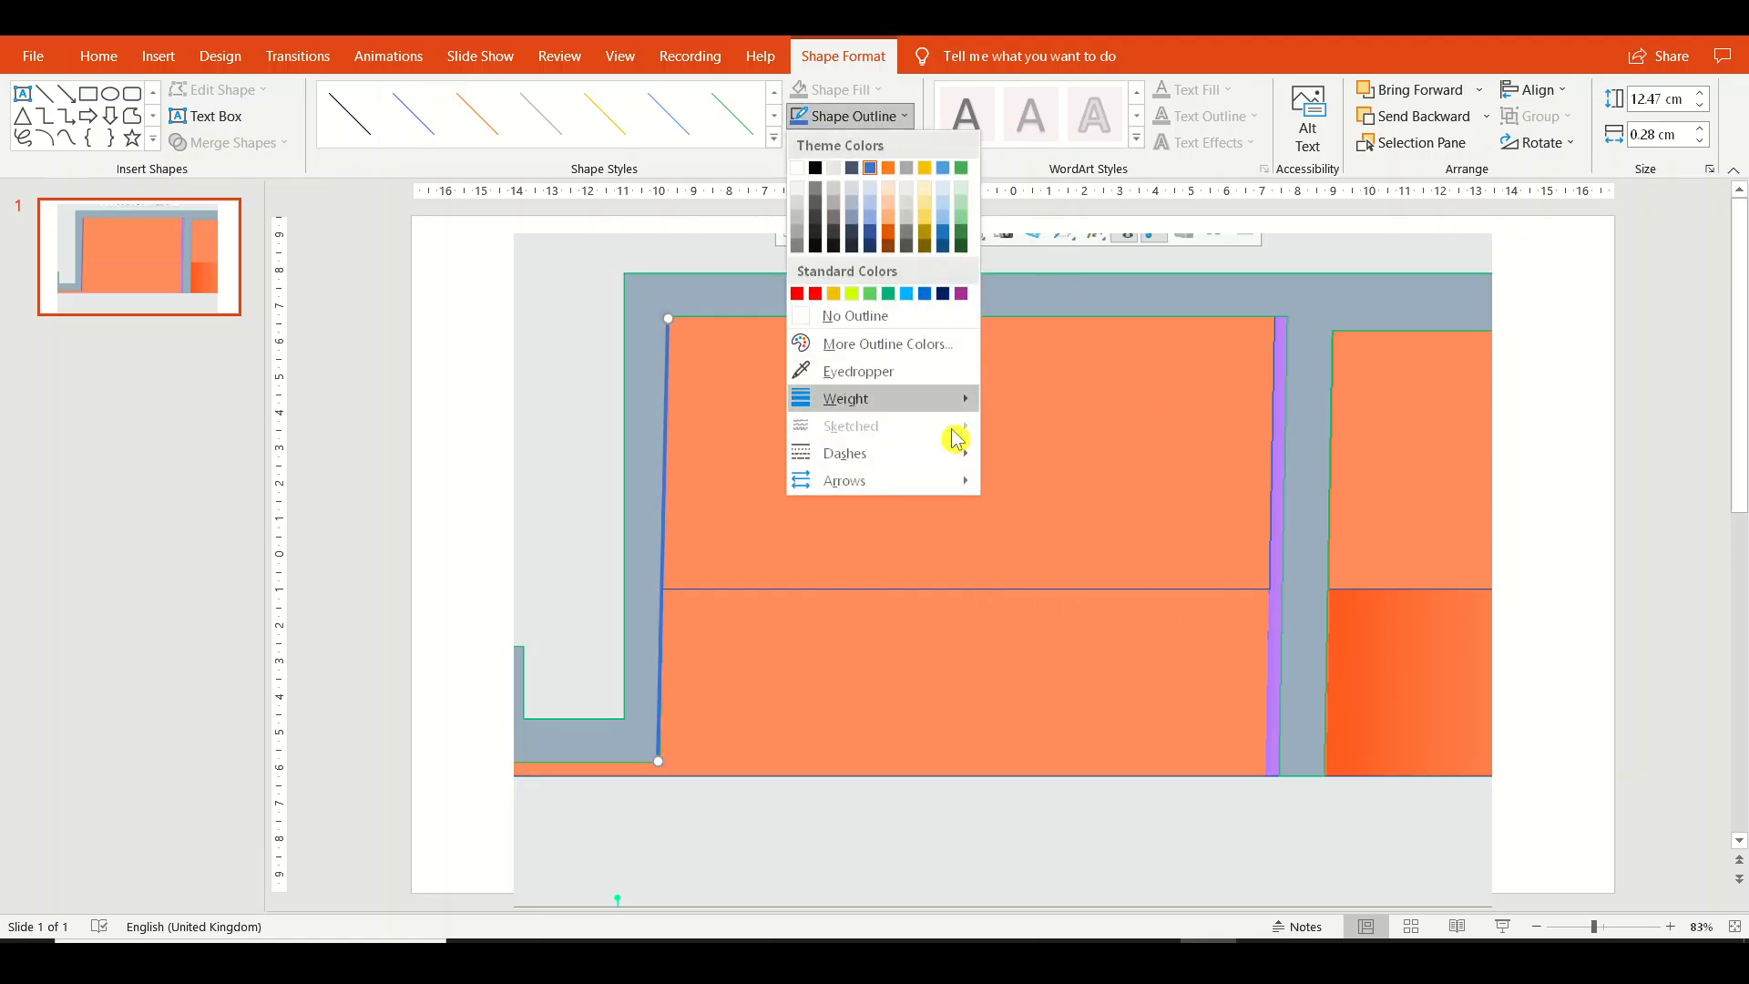
mouse_move(966, 398)
left_click(1129, 572)
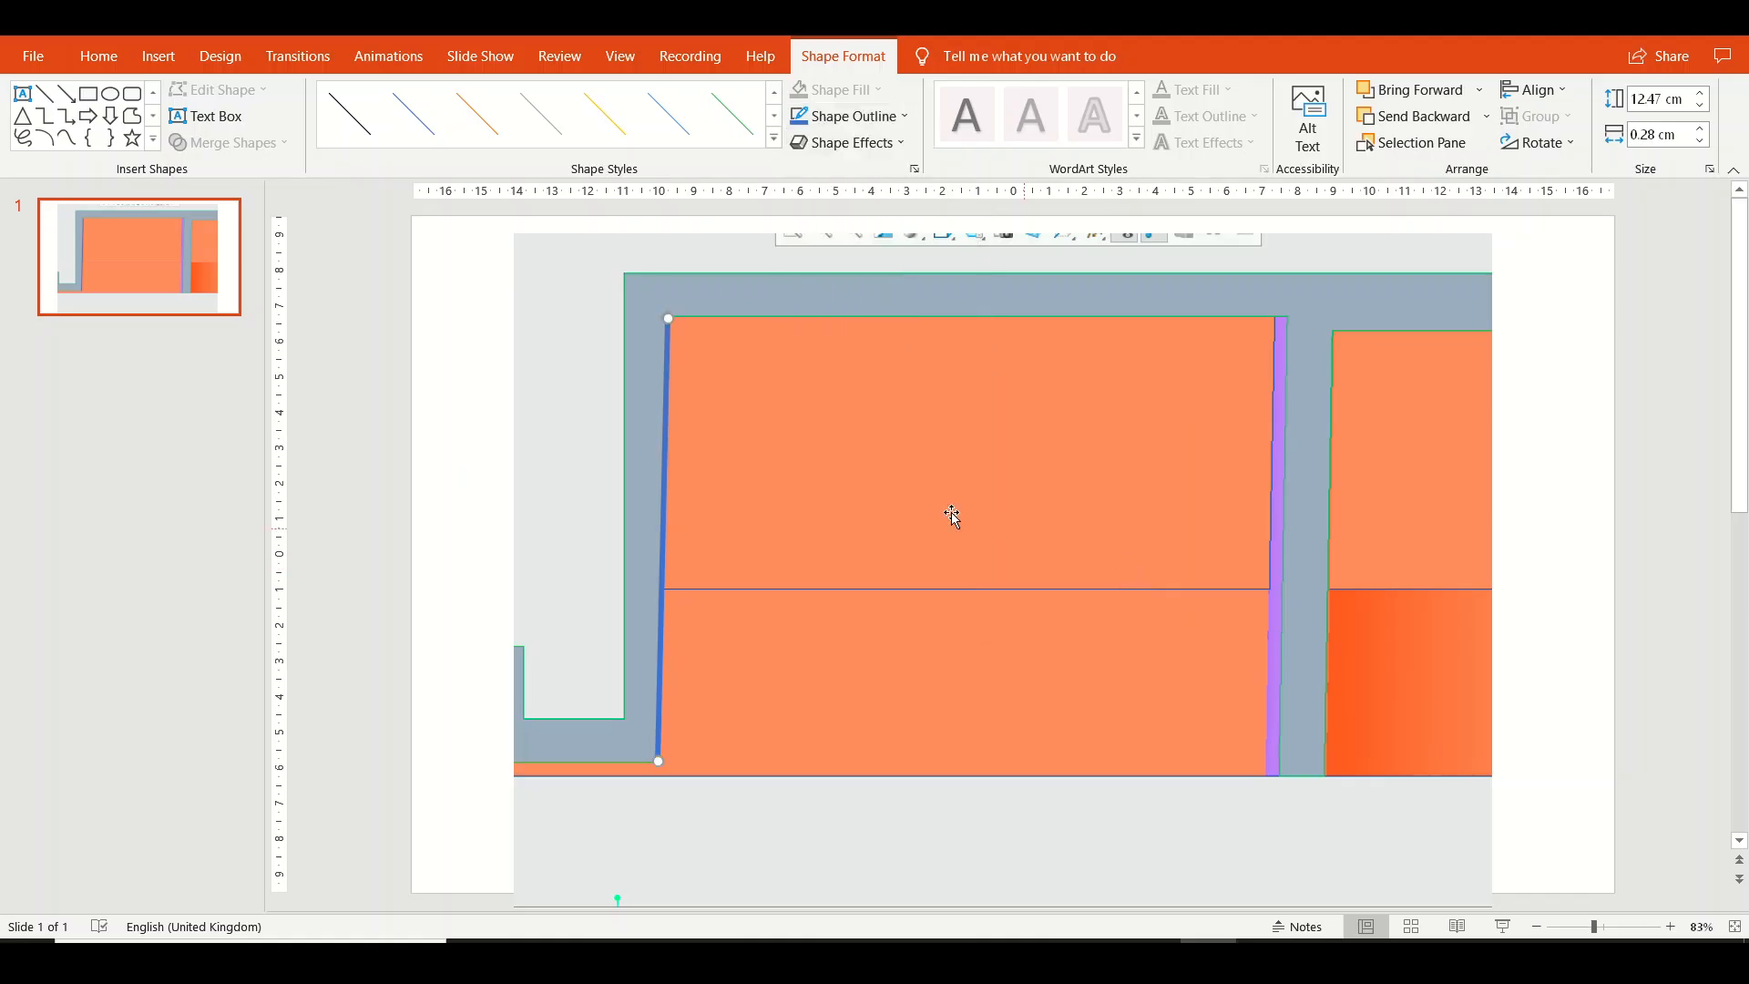
left_click(870, 116)
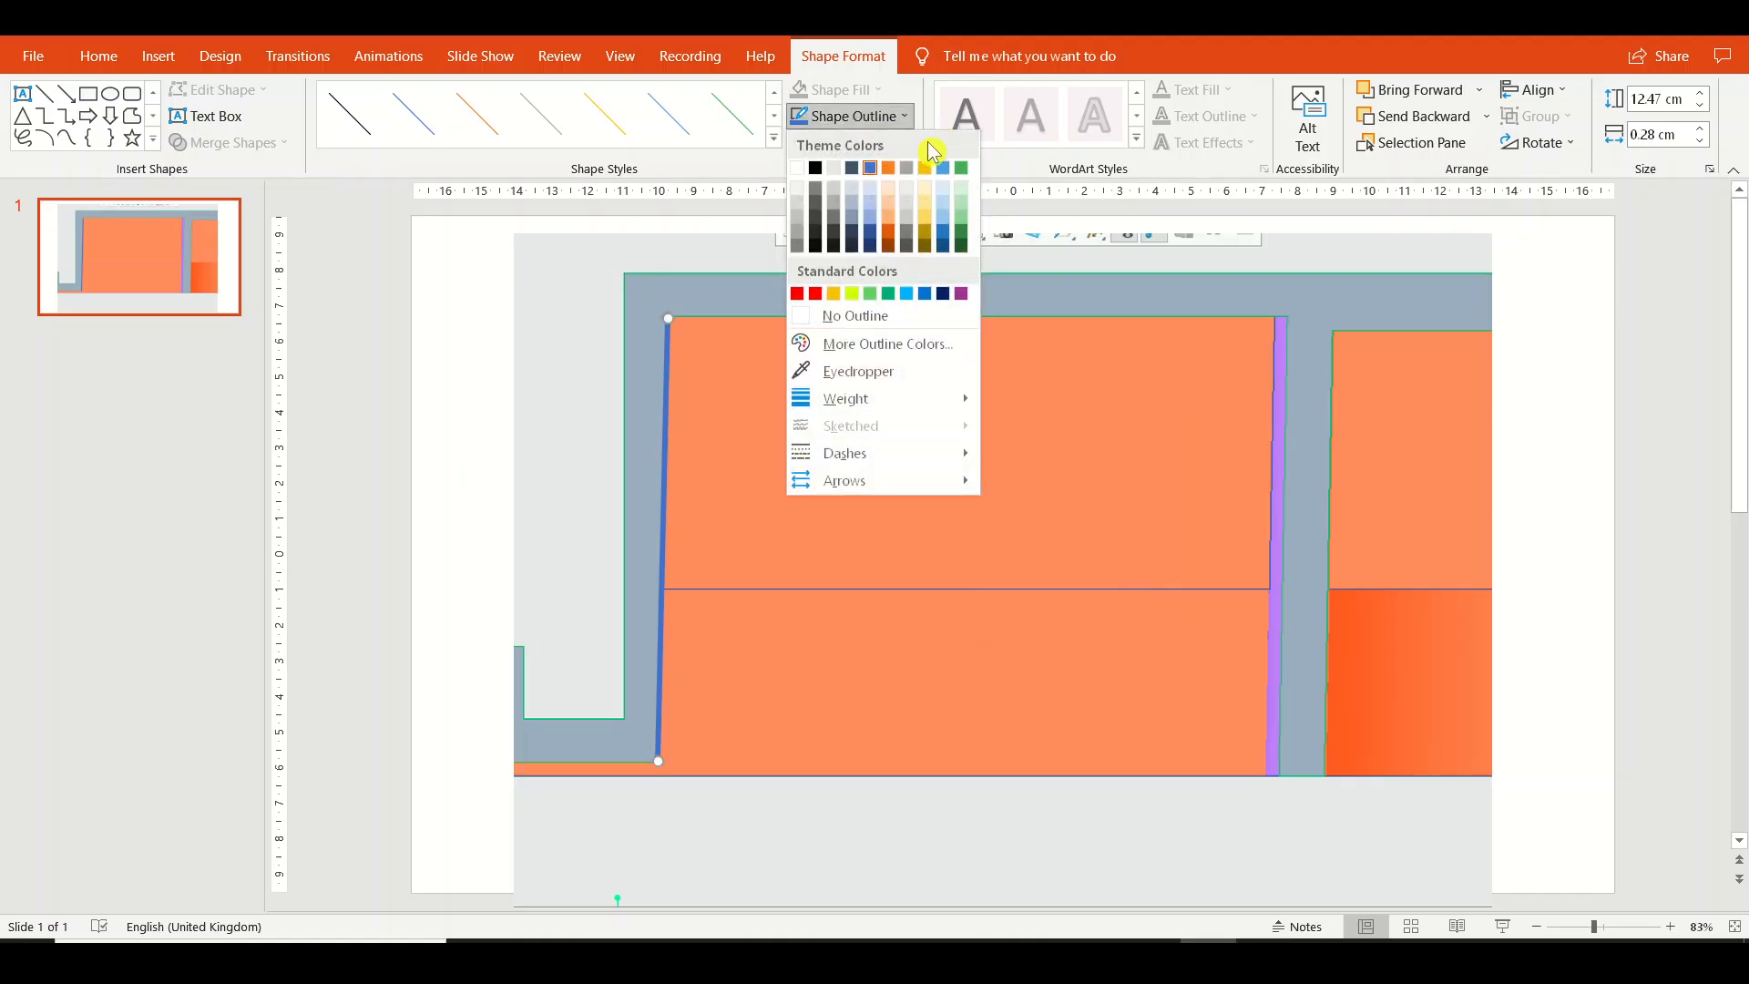
left_click(816, 238)
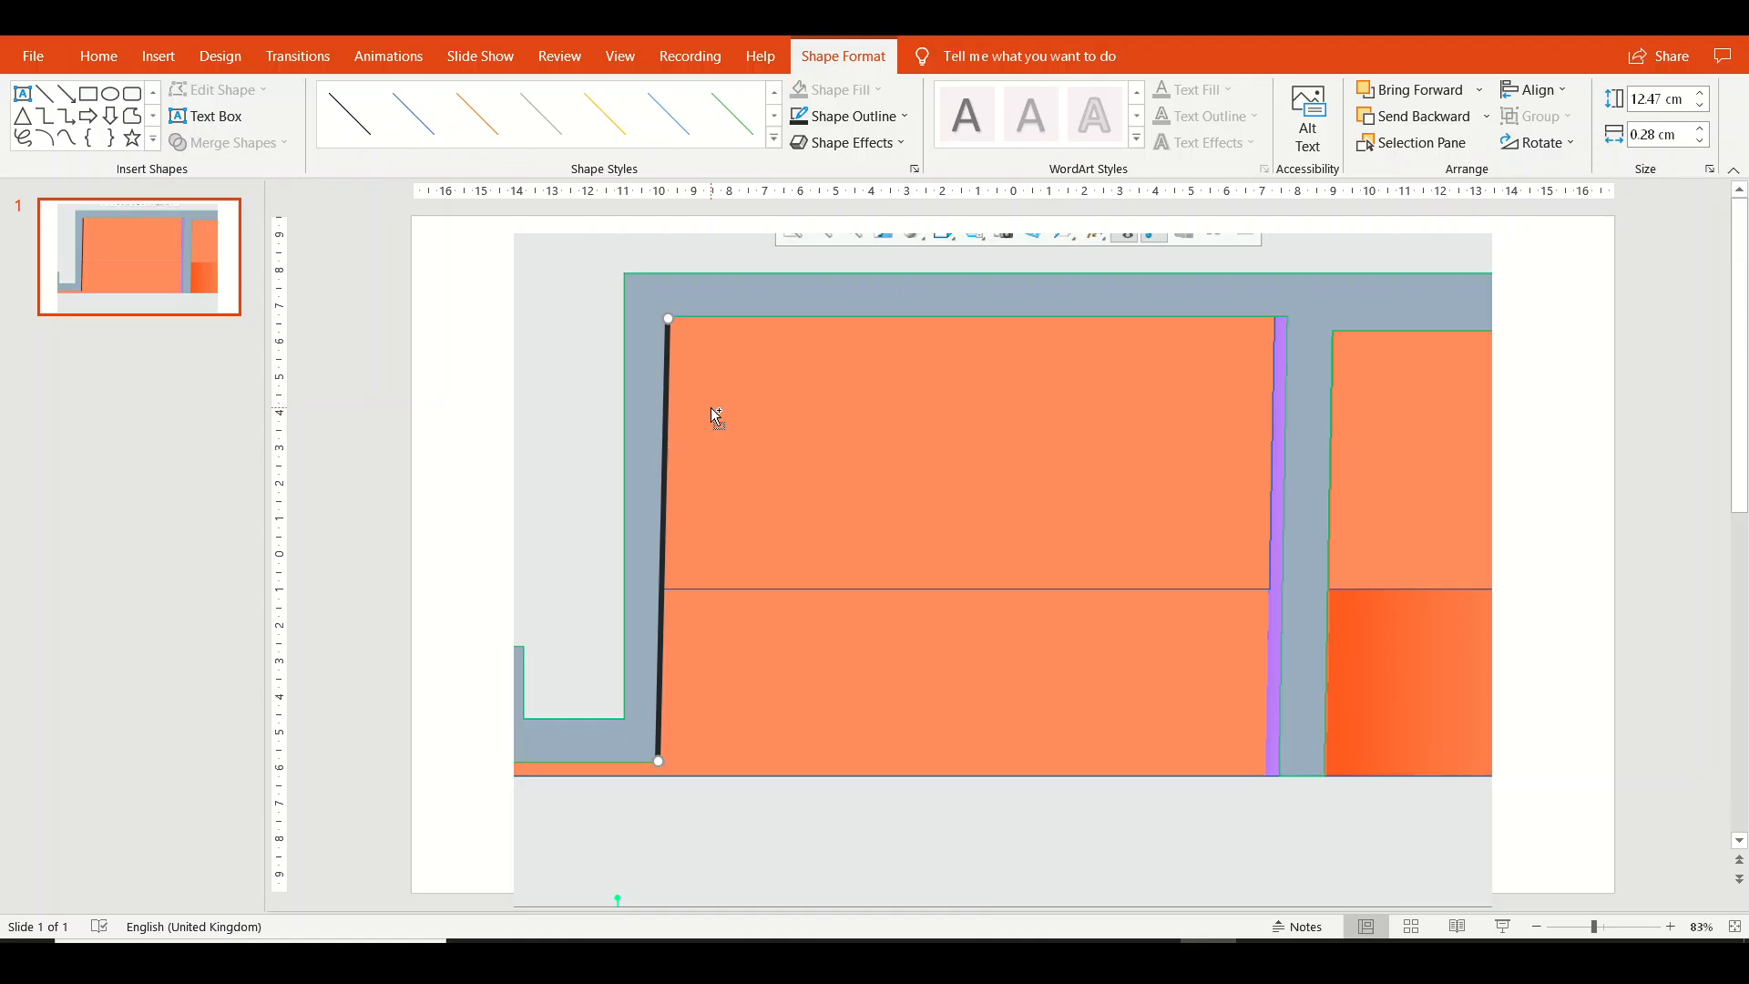
Duplicate the black line and fit the copy along the core's upper edge to the cylinder wall, about 17.25 cm long.
key("ctrl+d")
left_click_drag(683, 332, 673, 319)
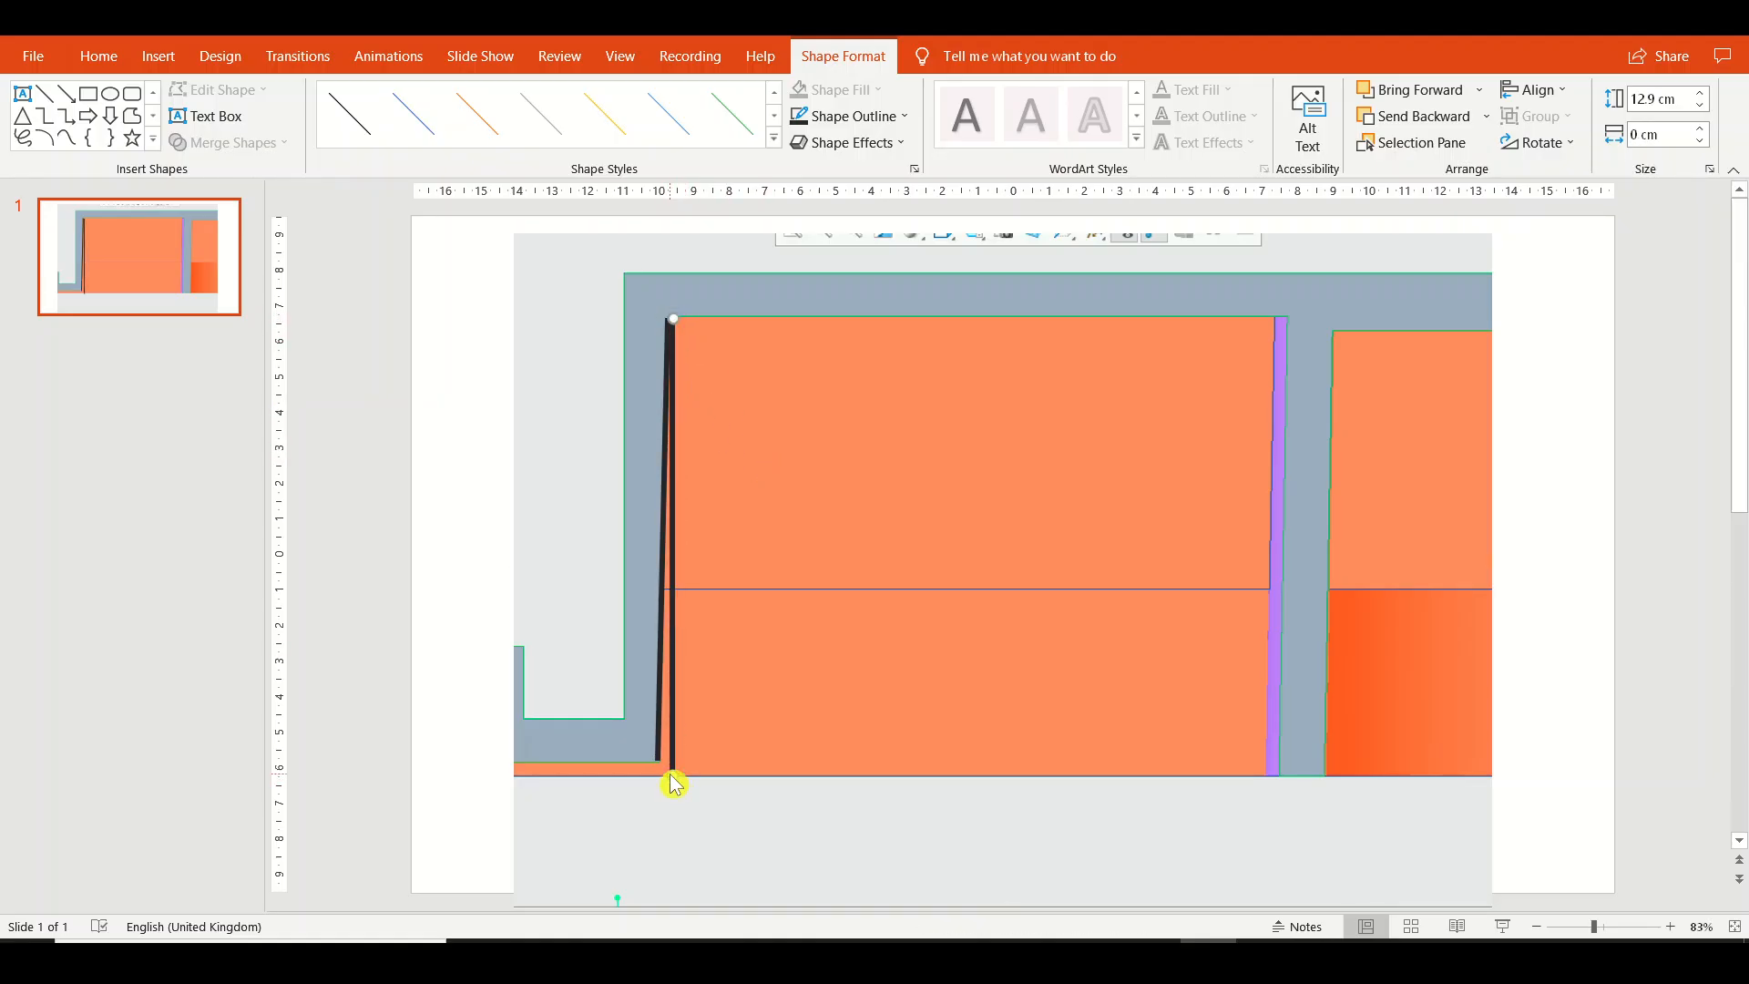
left_click_drag(675, 783, 1285, 318)
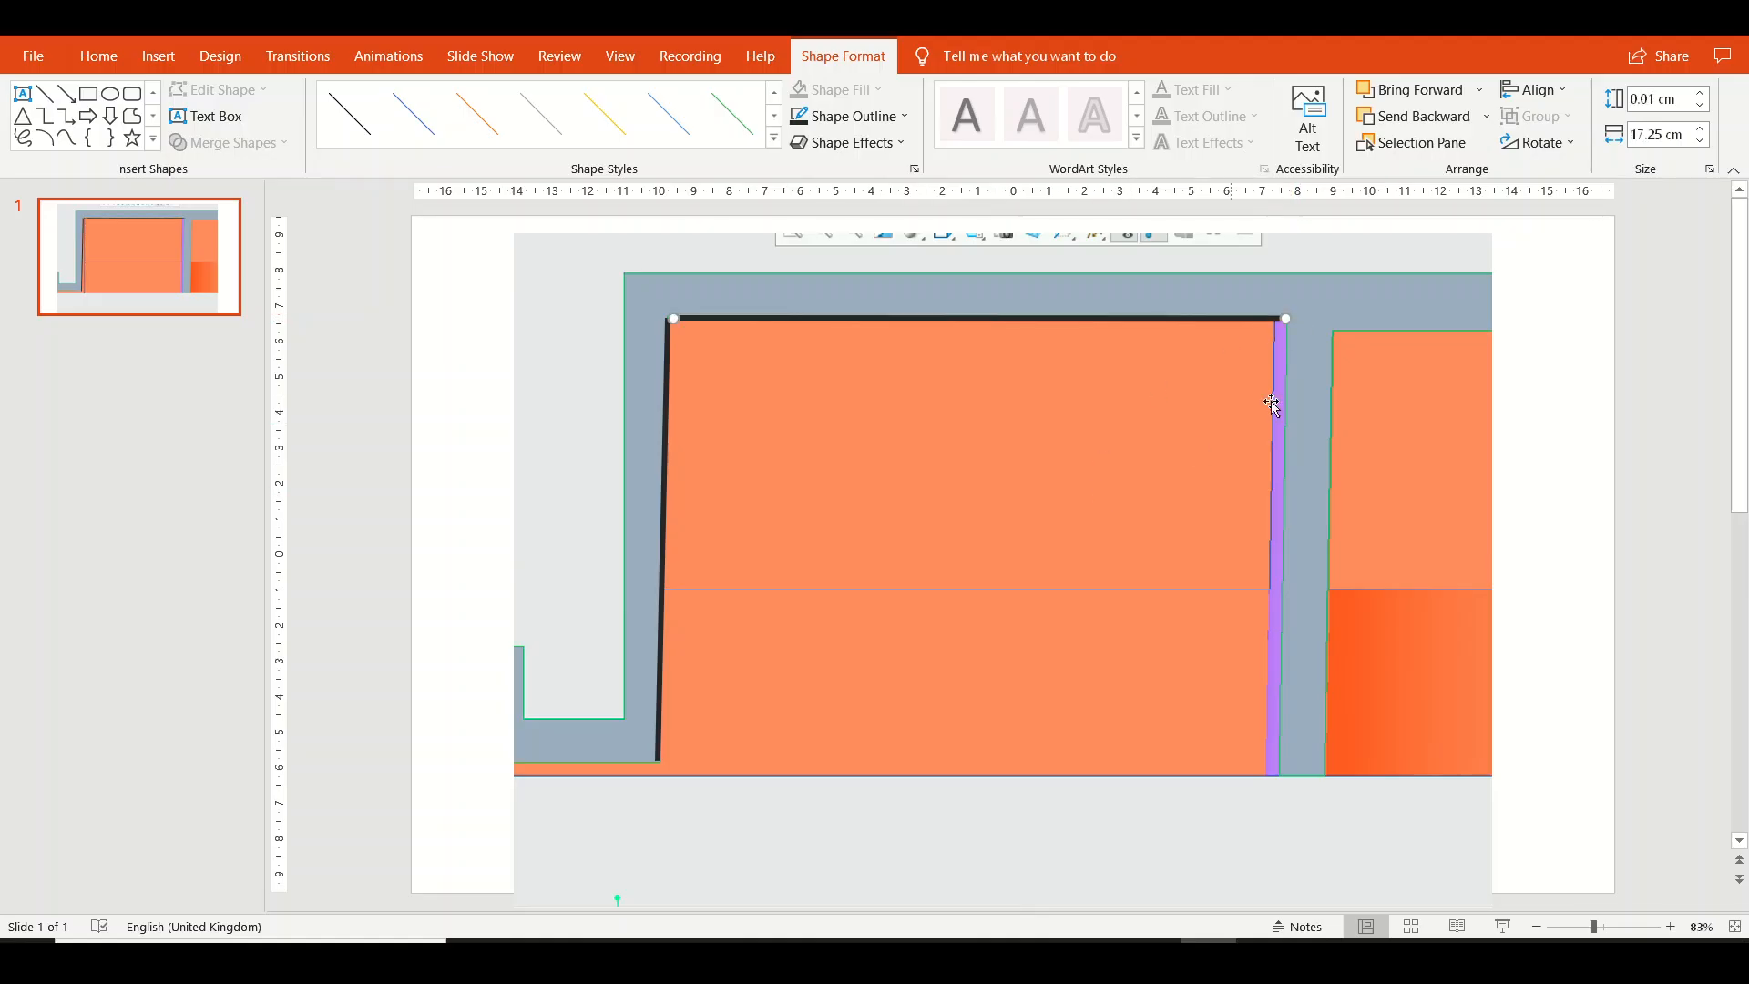
Duplicate the upper-edge line and fit the copy down the cylinder wall's drafted face, about 13.07 cm tall and 0.33 cm wide.
key("ctrl+d")
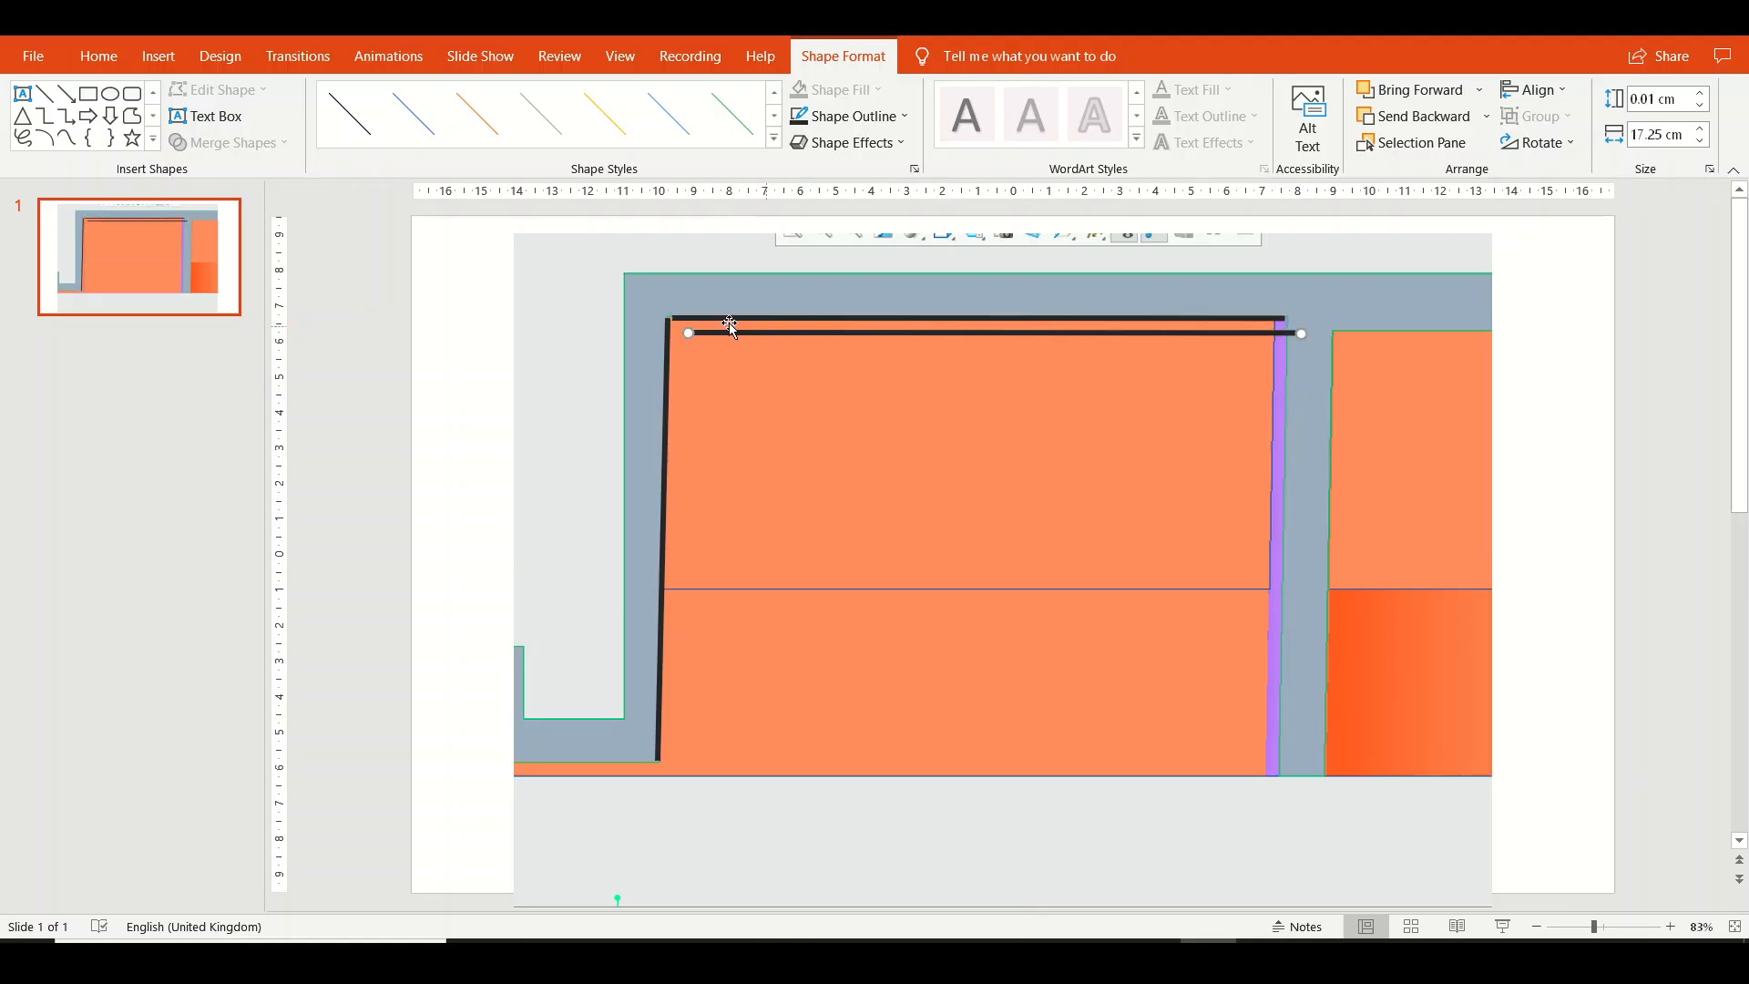
left_click_drag(690, 335, 1274, 777)
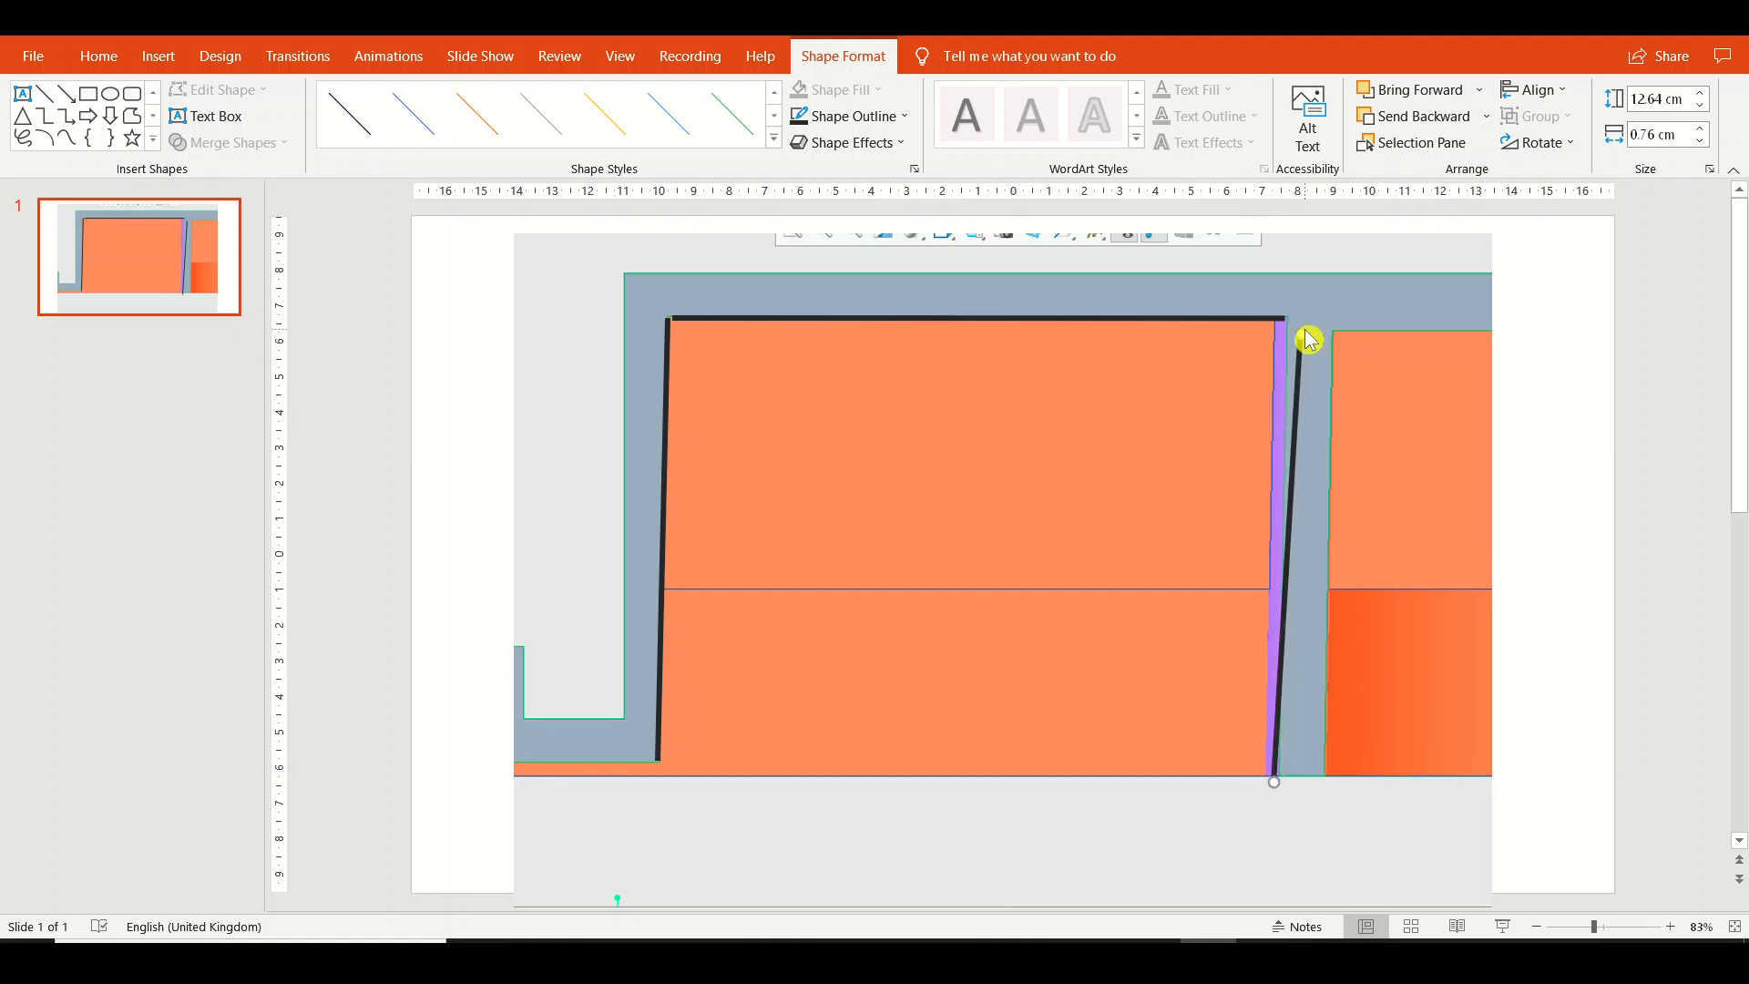
left_click_drag(1309, 339, 1287, 319)
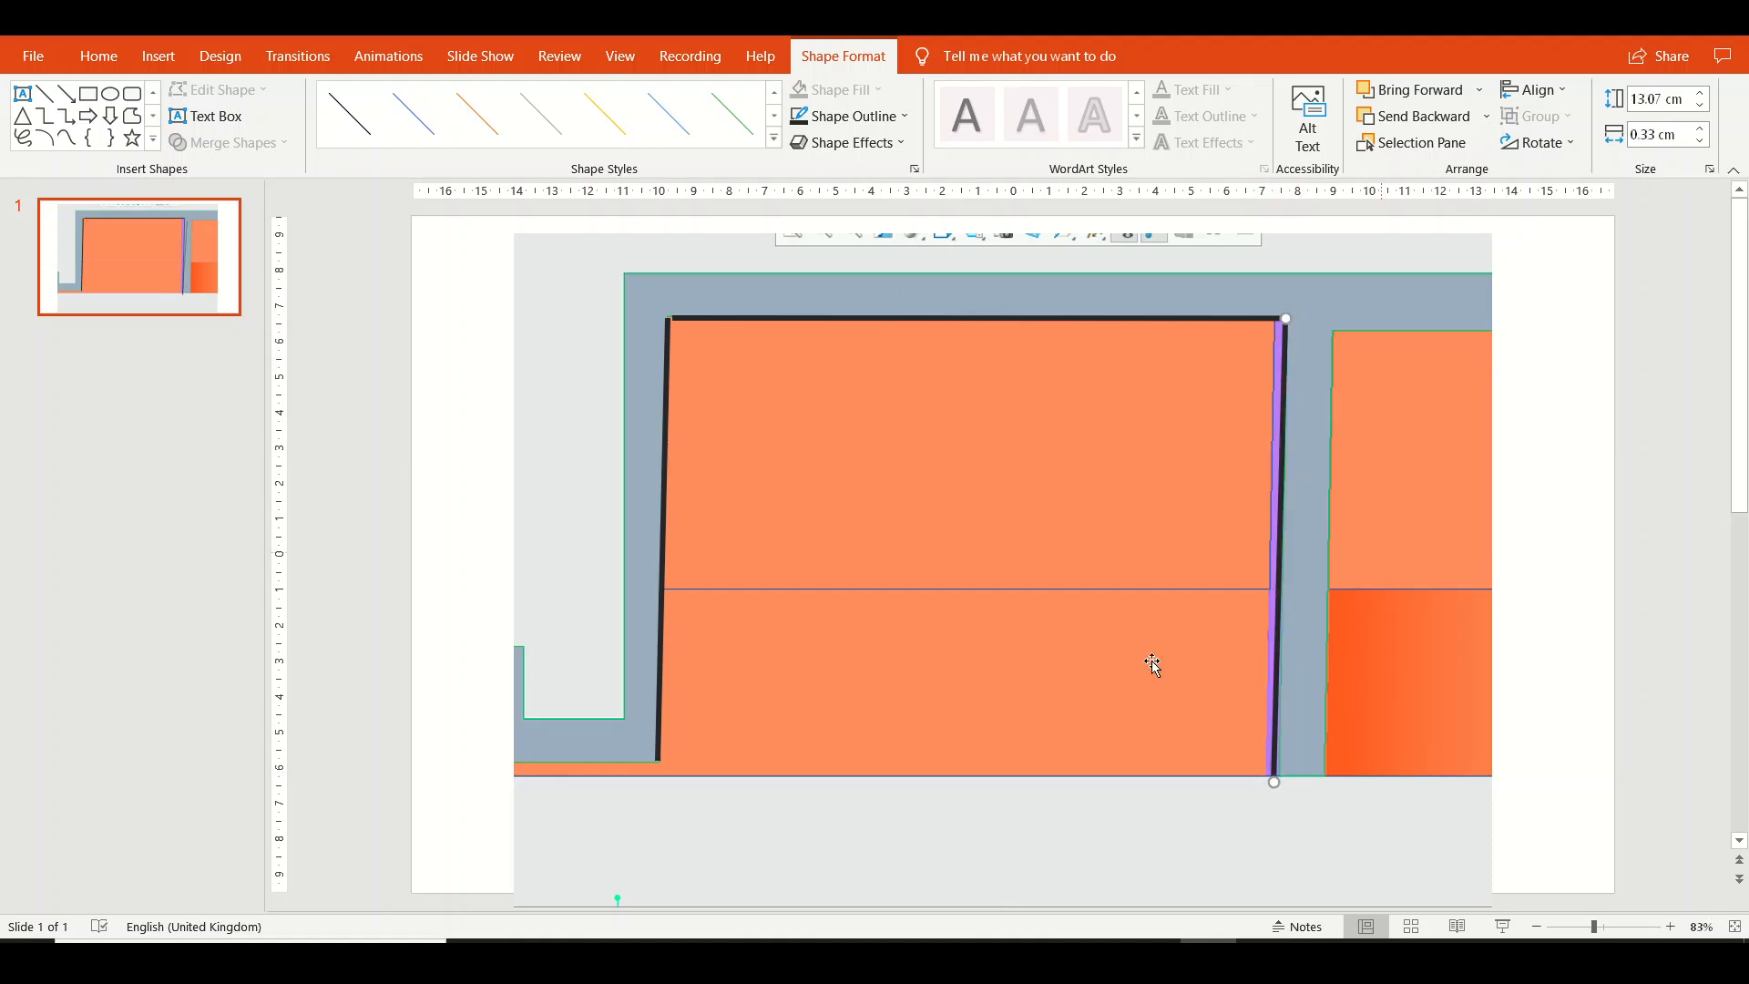
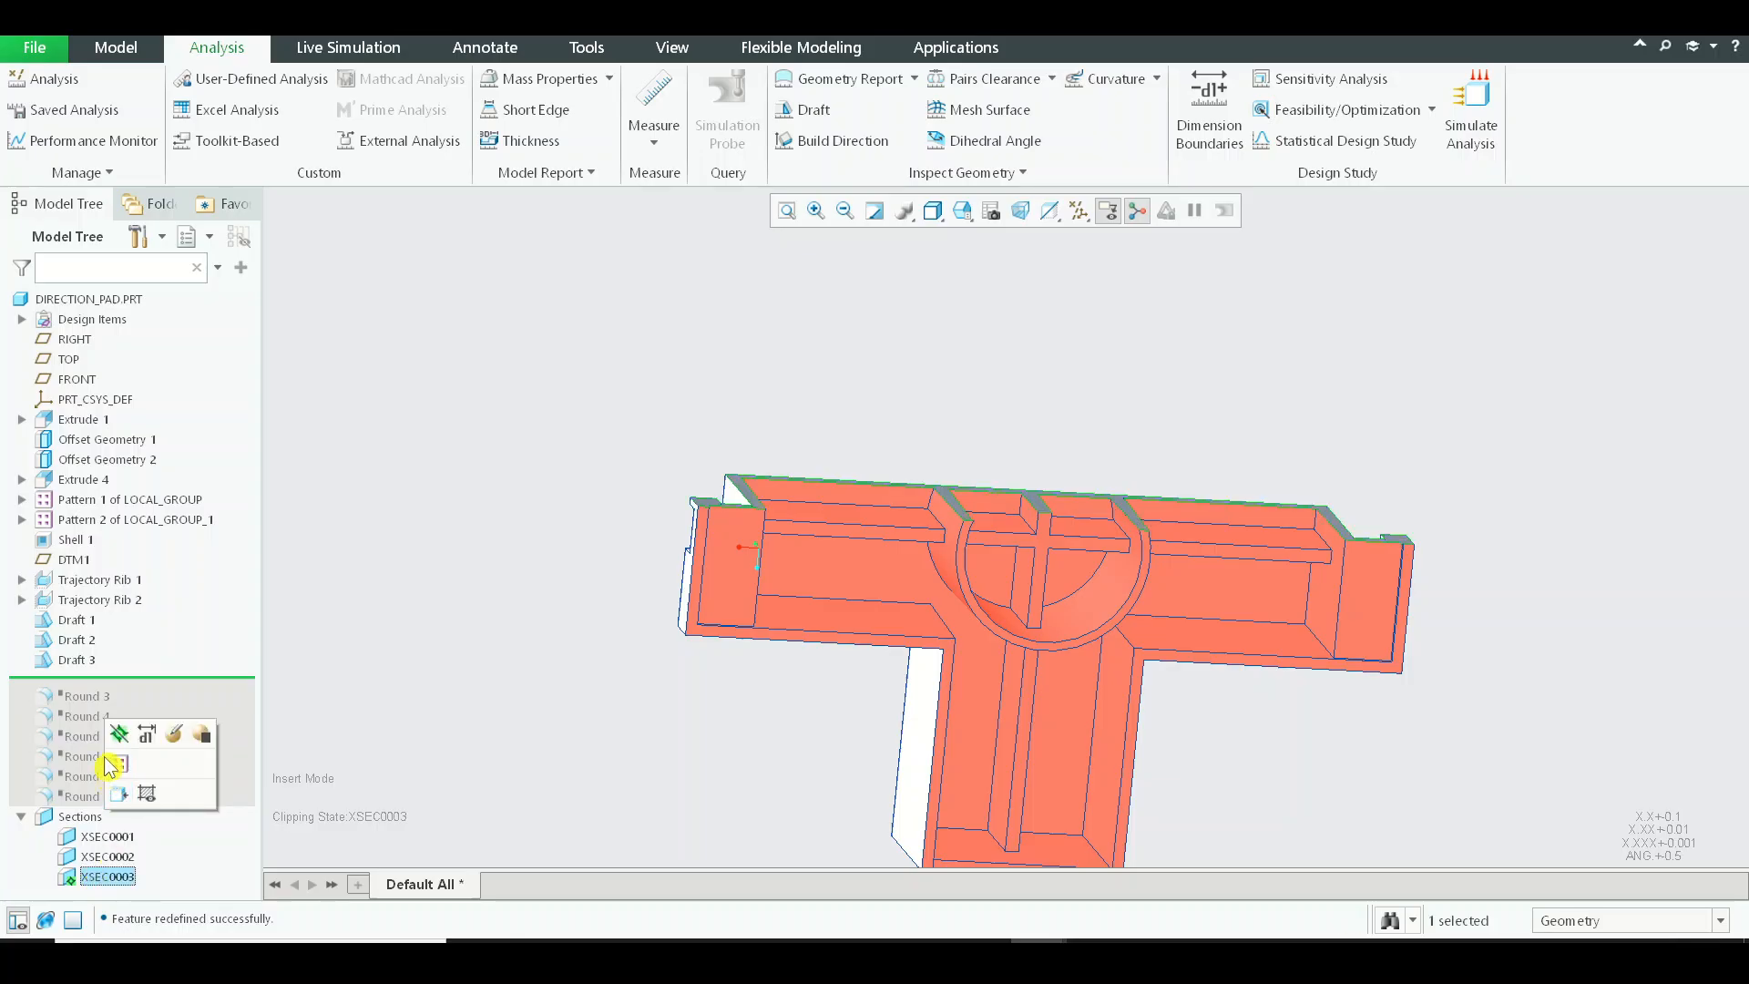
Deactivate the XSEC0003 clipping, hide the saved ANALYSIS_DRAFT_1 result and return the model to its default orientation.
left_click(118, 736)
middle_click_drag(578, 355, 776, 192)
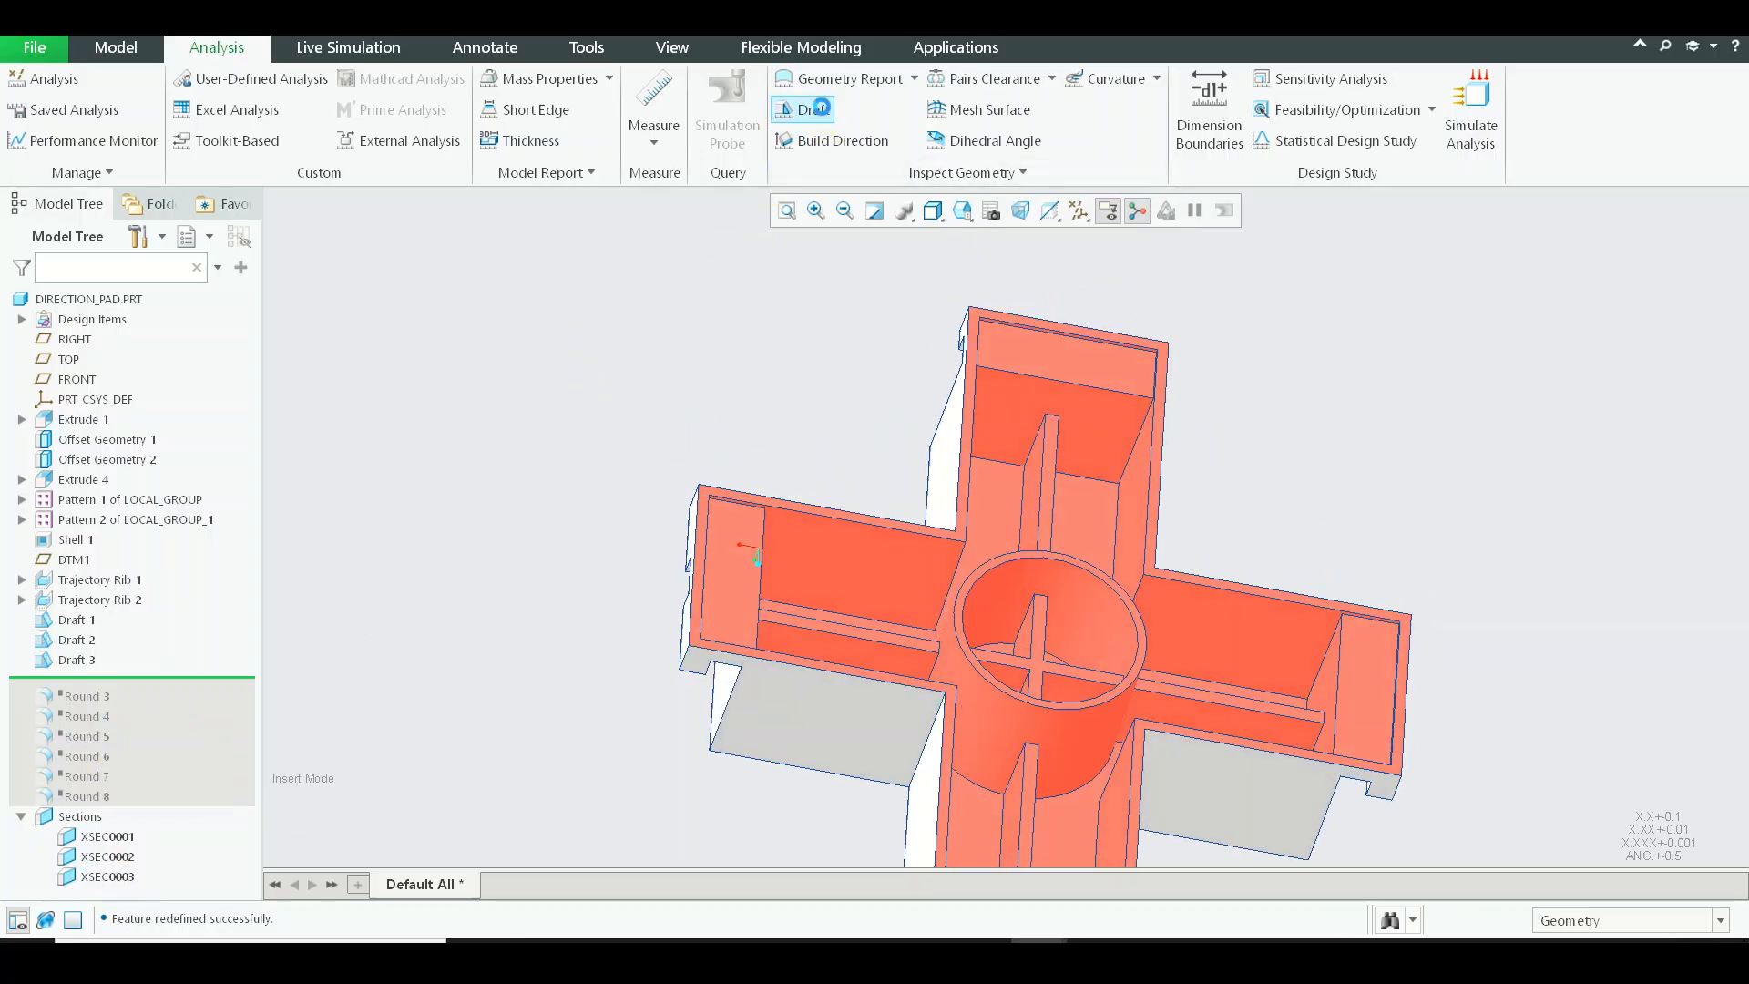
left_click(95, 115)
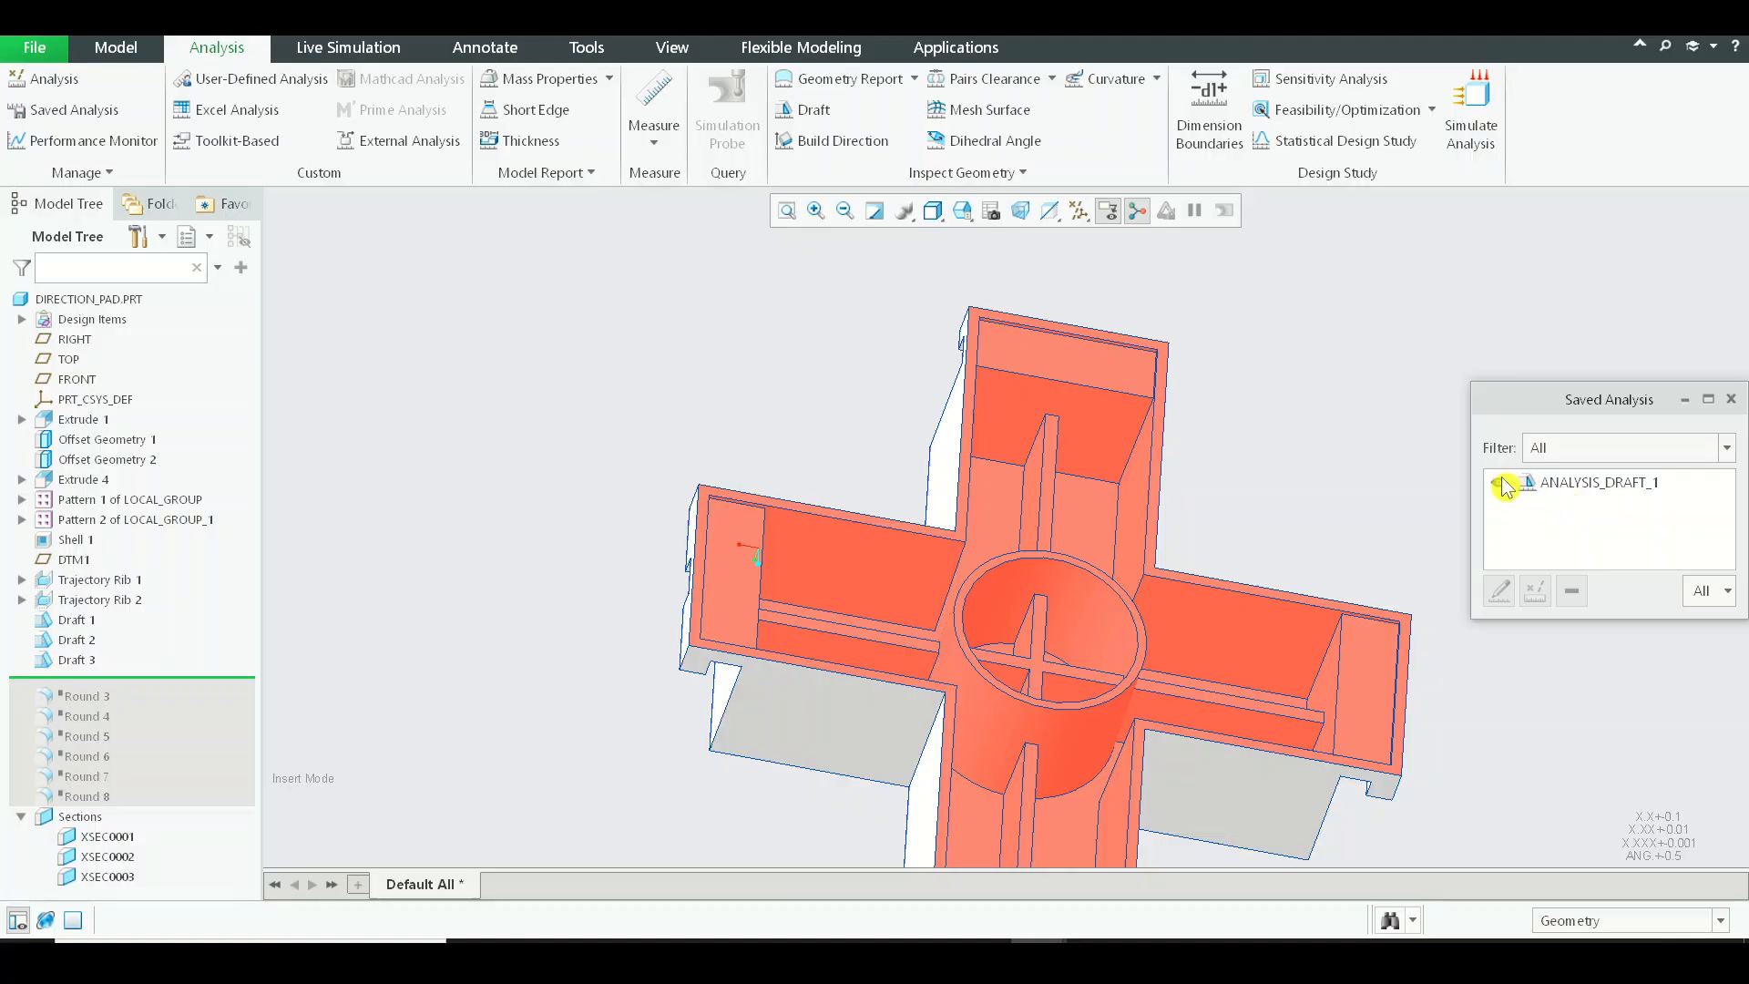
left_click(1501, 482)
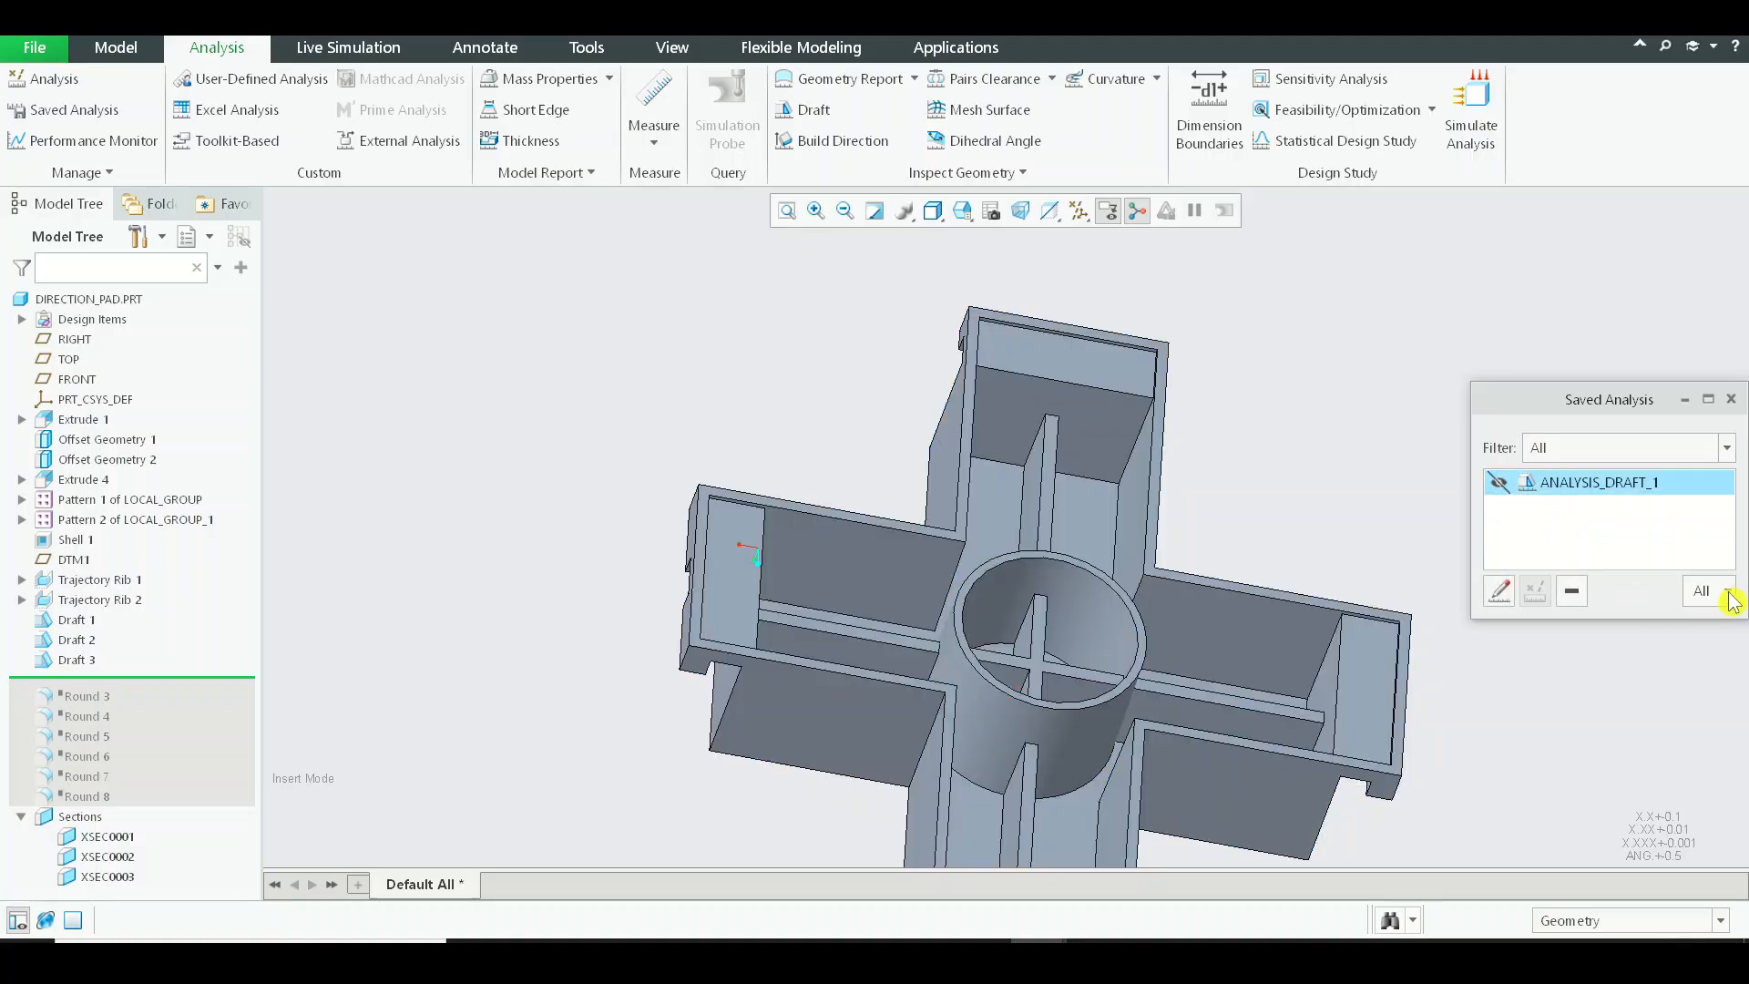
left_click(1729, 400)
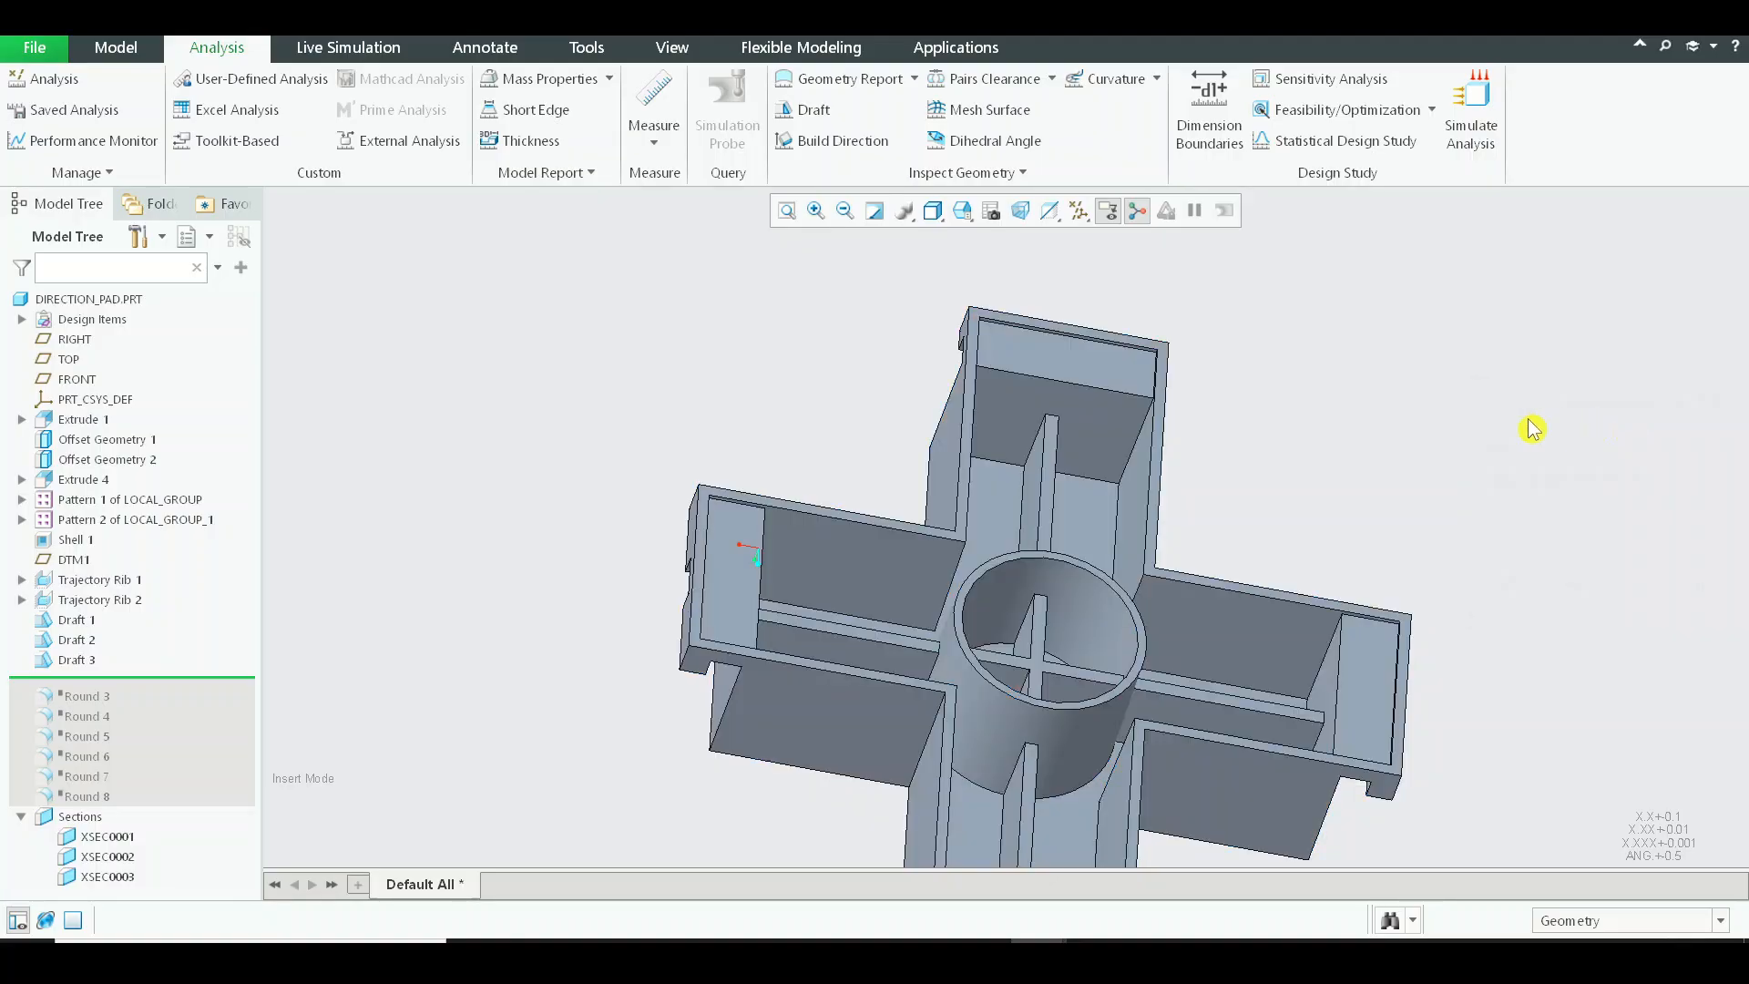
key("ctrl+d")
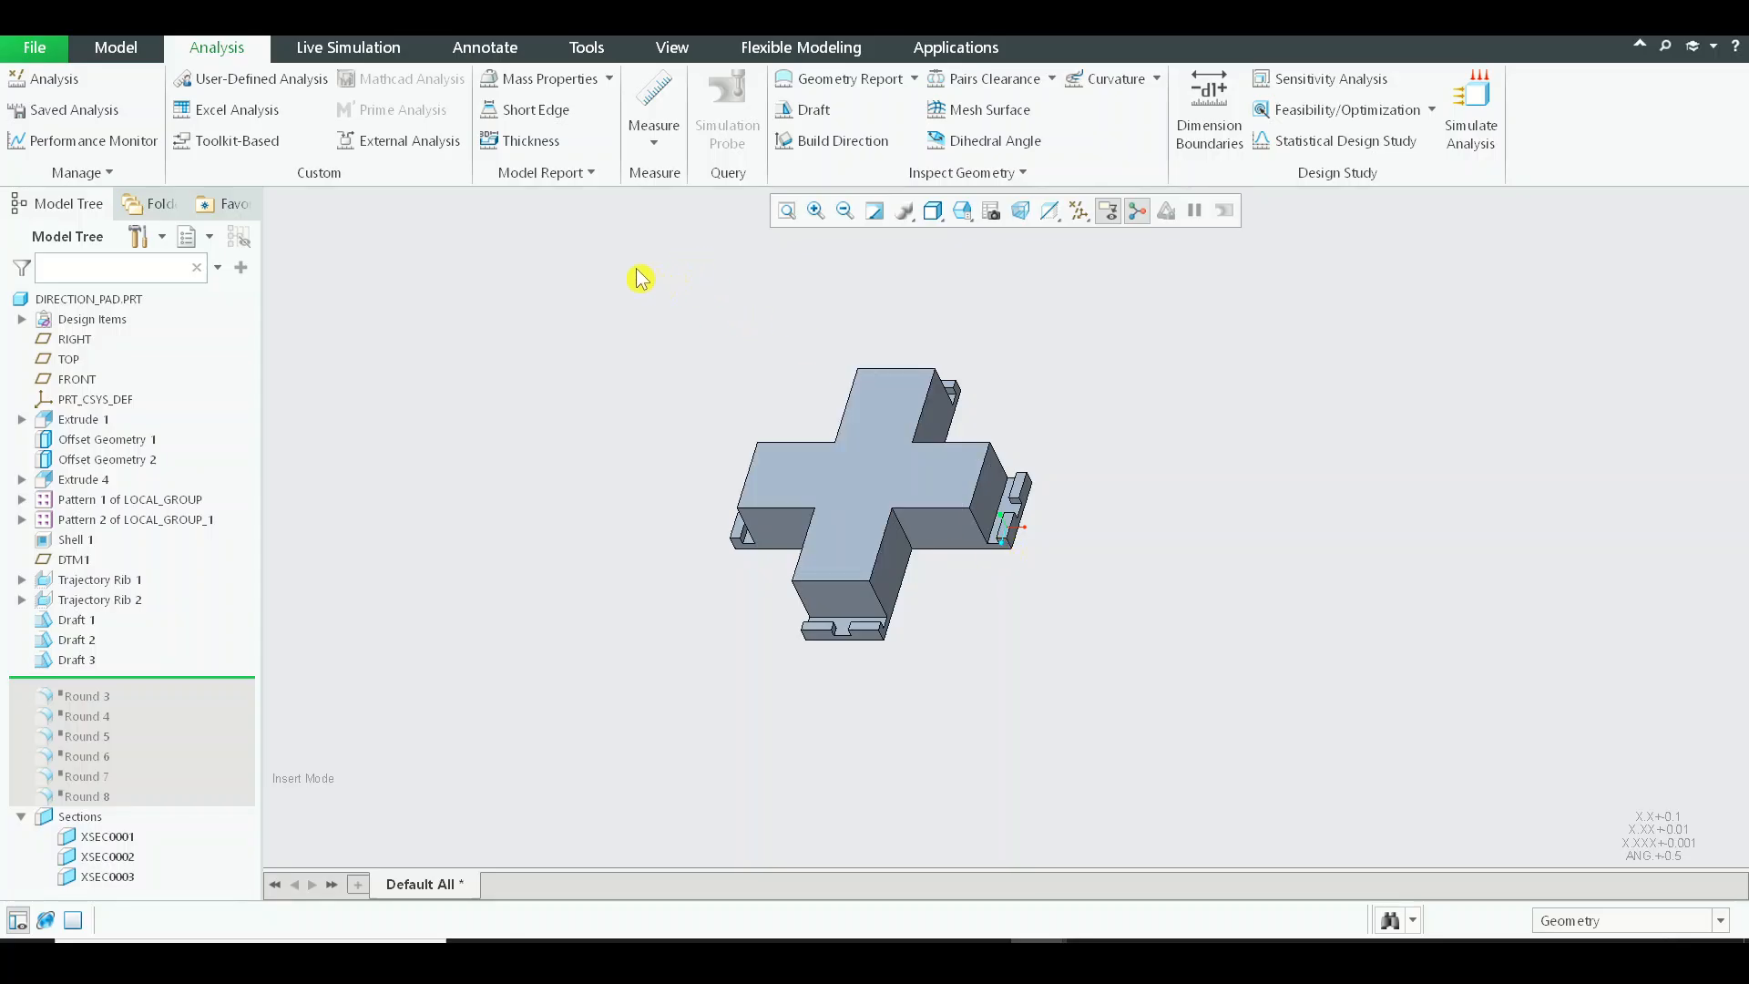
Start a draft on the outer end face of one arm, using the flat rim on the part's open underside as hinge.
left_click(108, 48)
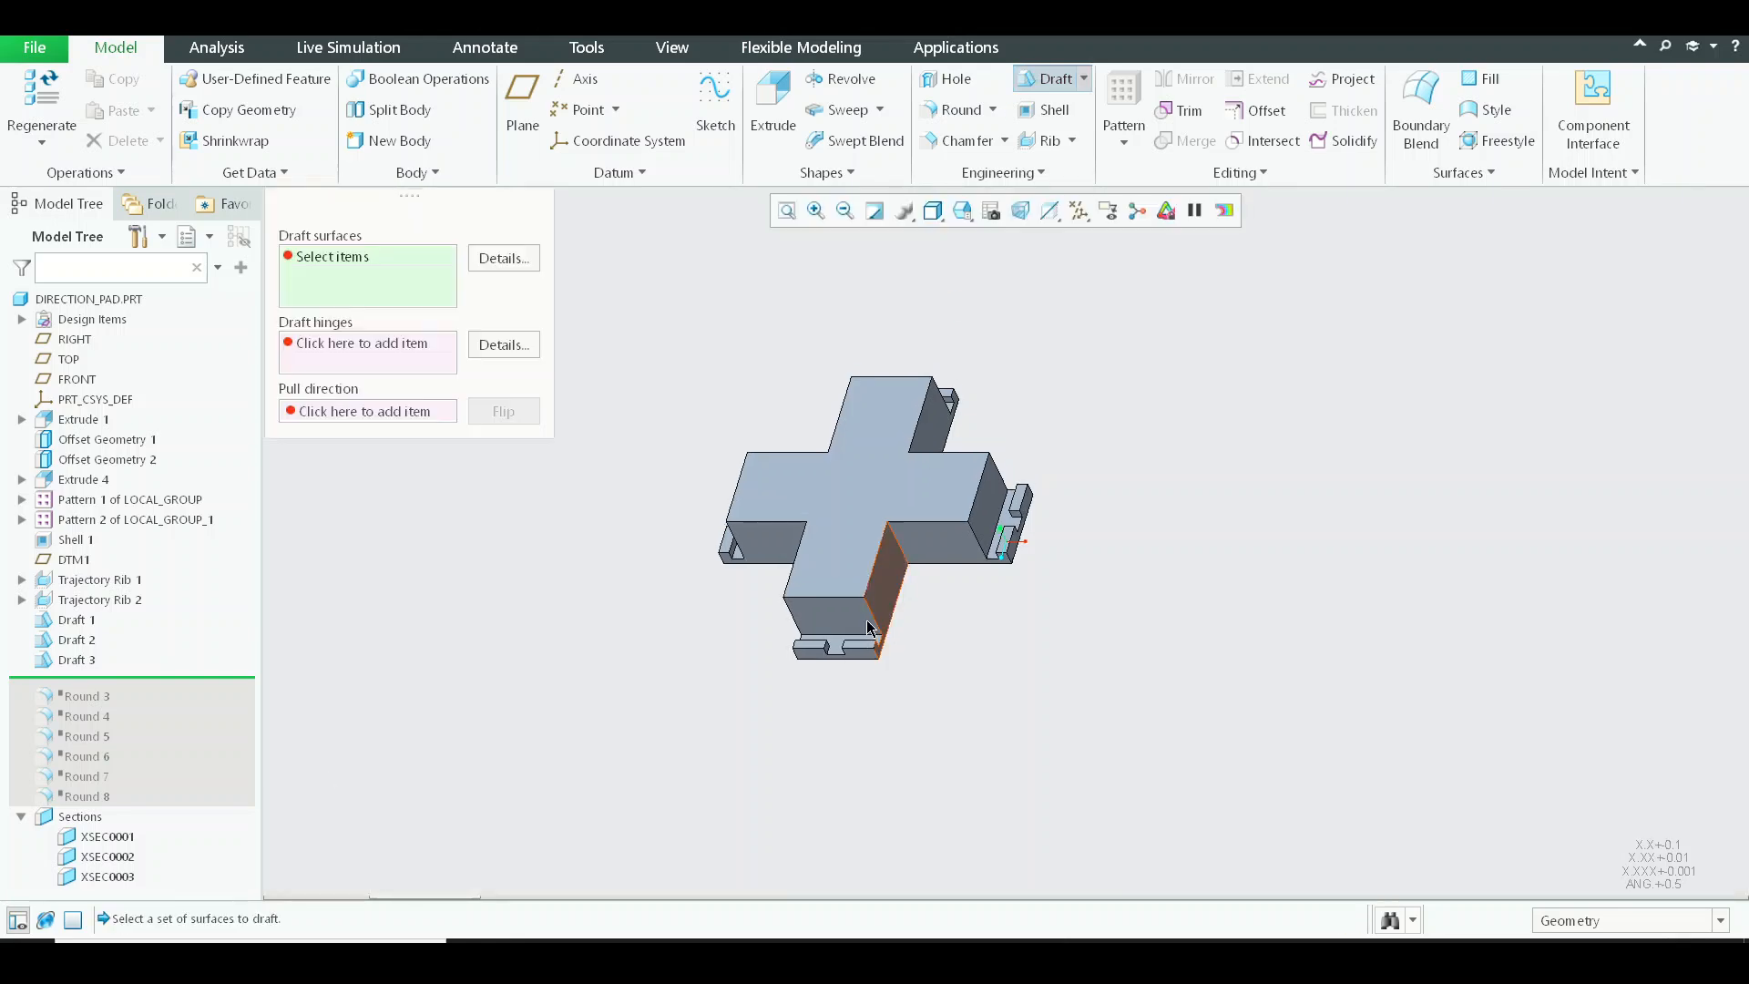
scroll(921, 592, "up", 5)
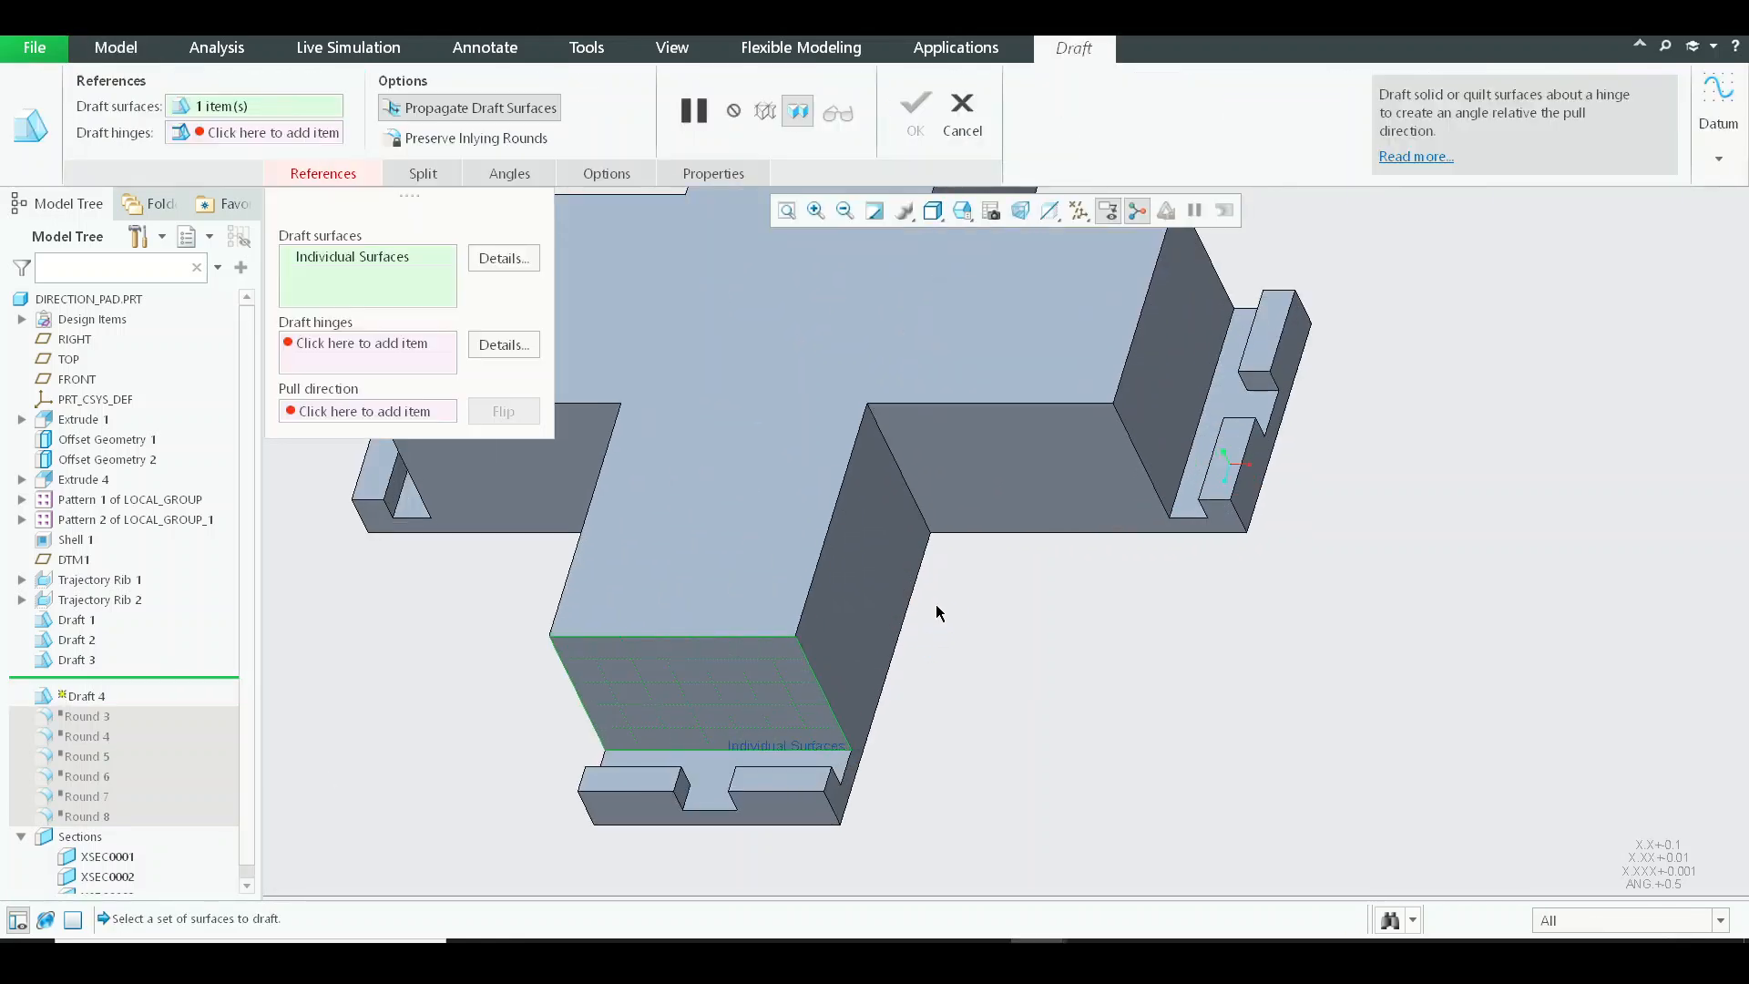
right_click(937, 604)
left_click(1031, 677)
middle_click_drag(1030, 674, 957, 519)
scroll(647, 569, "down", 5)
scroll(871, 567, "down", 4)
left_click(1019, 544)
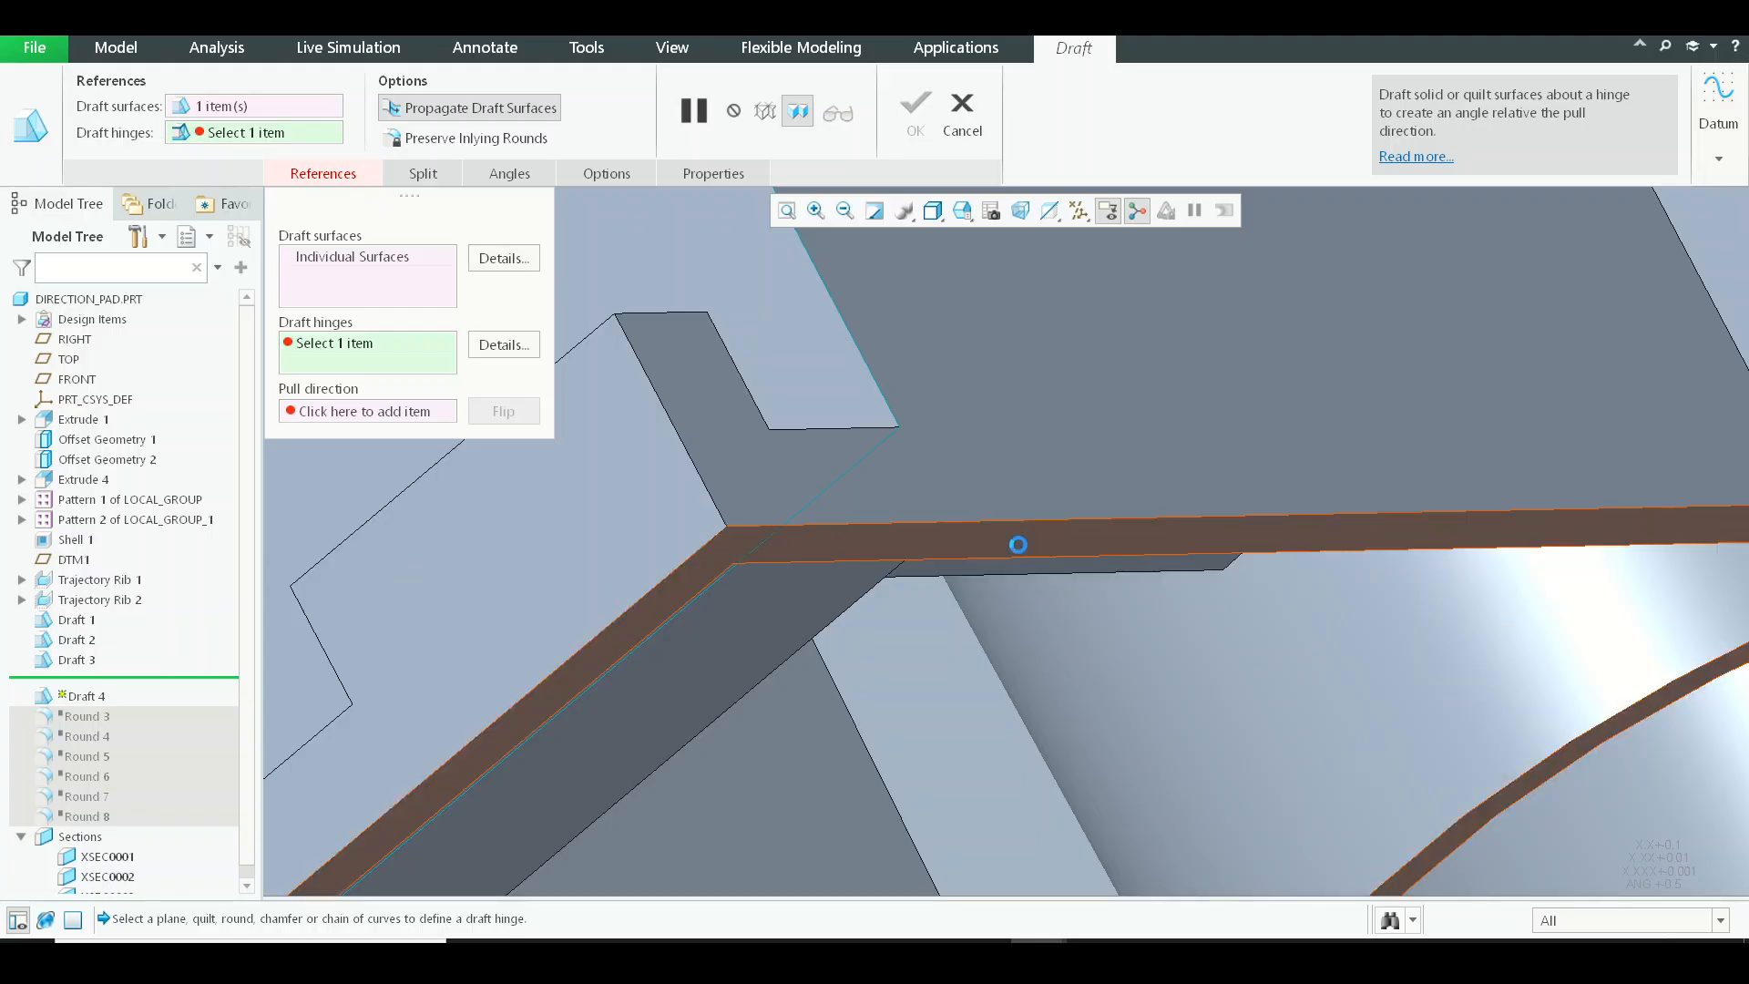
Set the angle of the new end-face draft to 1.0 degree.
scroll(1025, 543, "up", 6)
middle_click_drag(1062, 502, 1086, 567)
scroll(1085, 566, "up", 3)
middle_click_drag(876, 388, 862, 443, "shift")
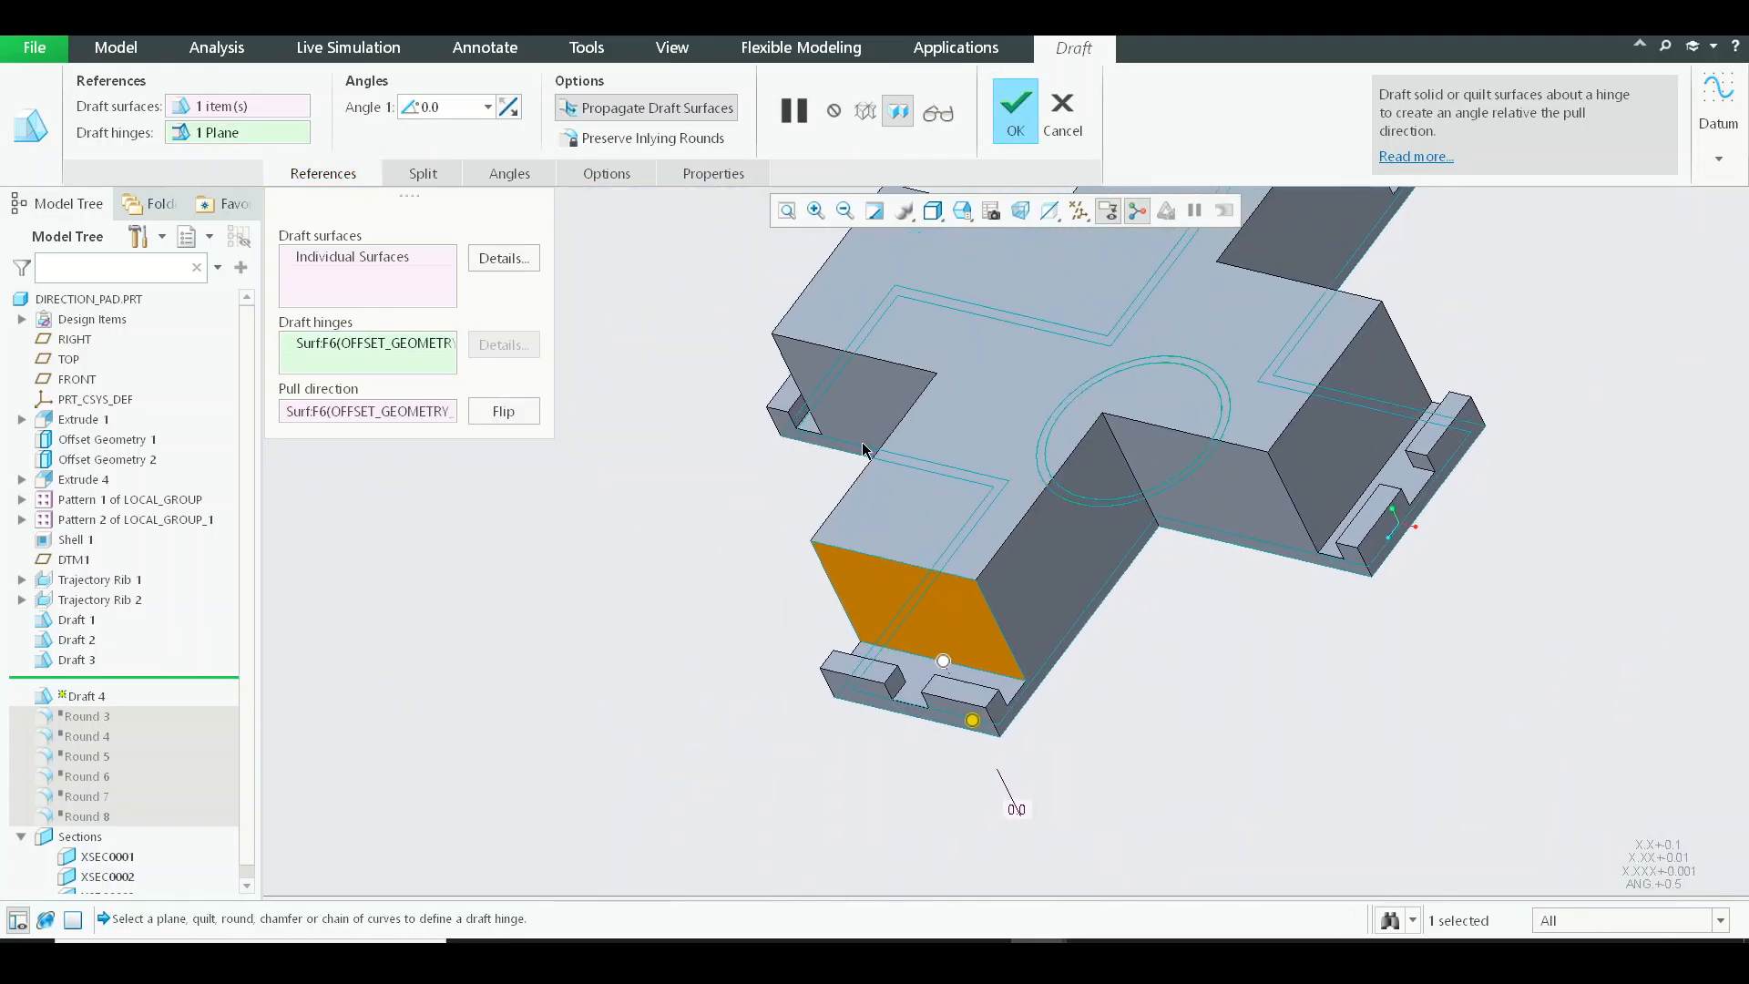
left_click(455, 103)
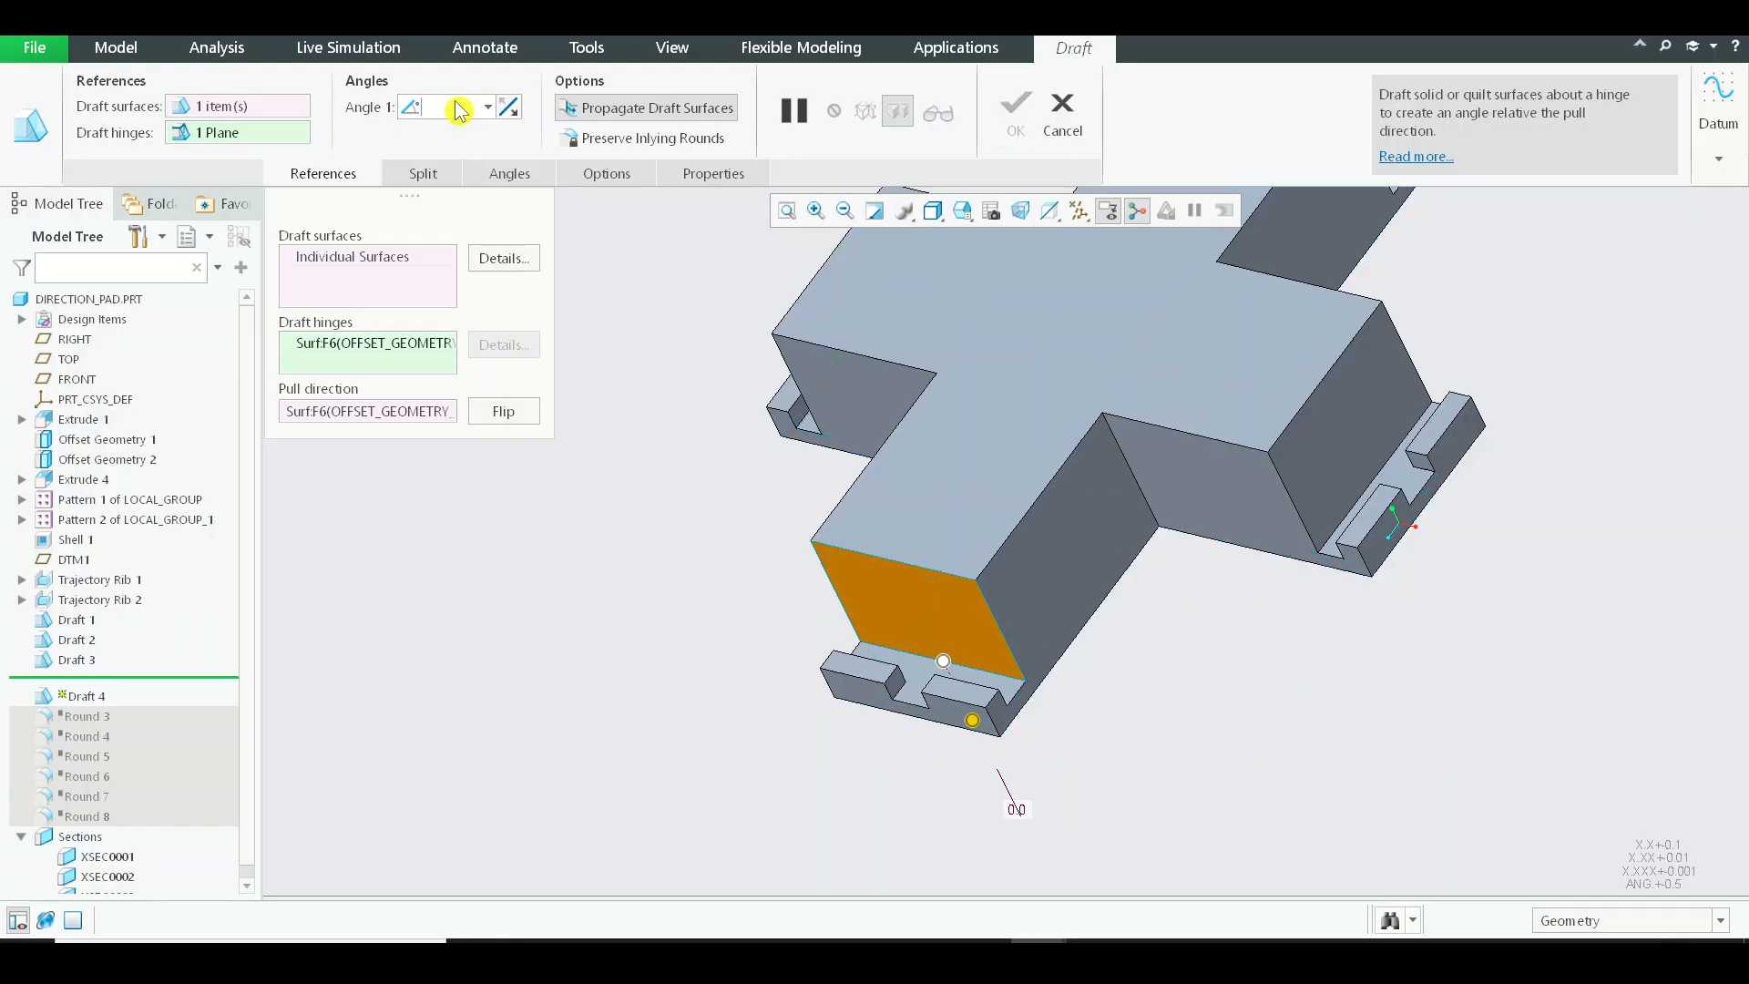
scroll(889, 592, "down", 5)
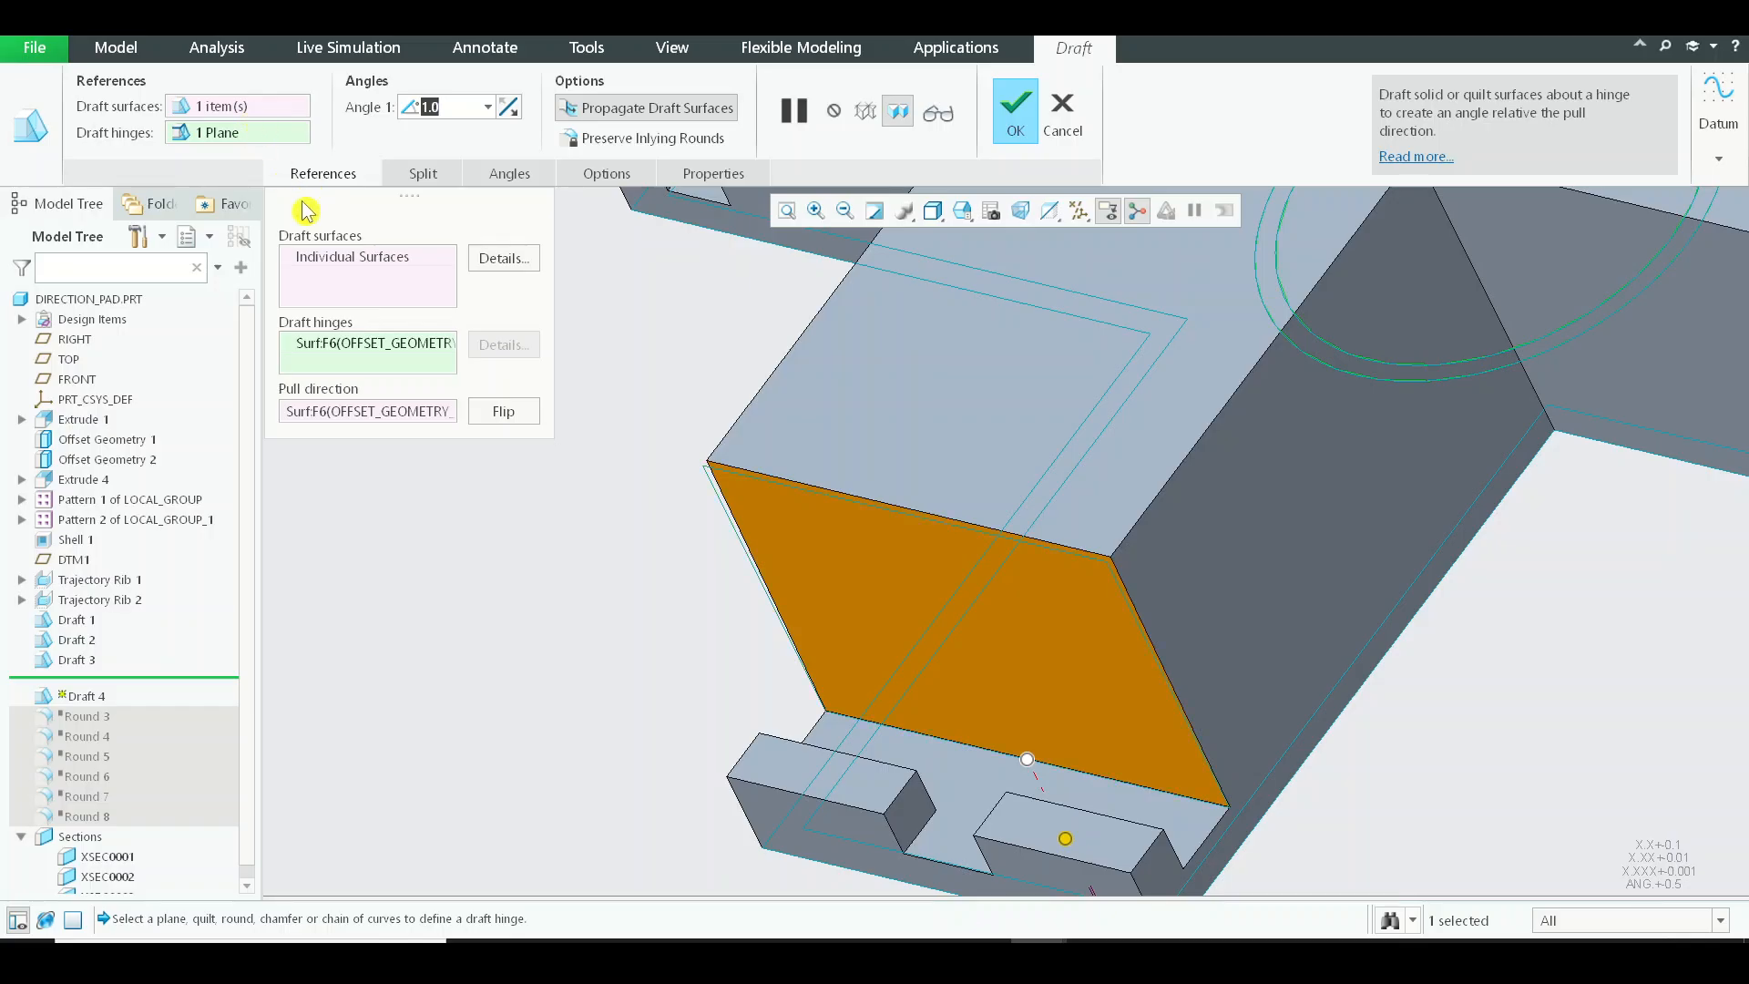
Add the adjacent arms' outer side walls and end faces to the draft surfaces.
left_click(333, 264)
scroll(1234, 538, "up", 5)
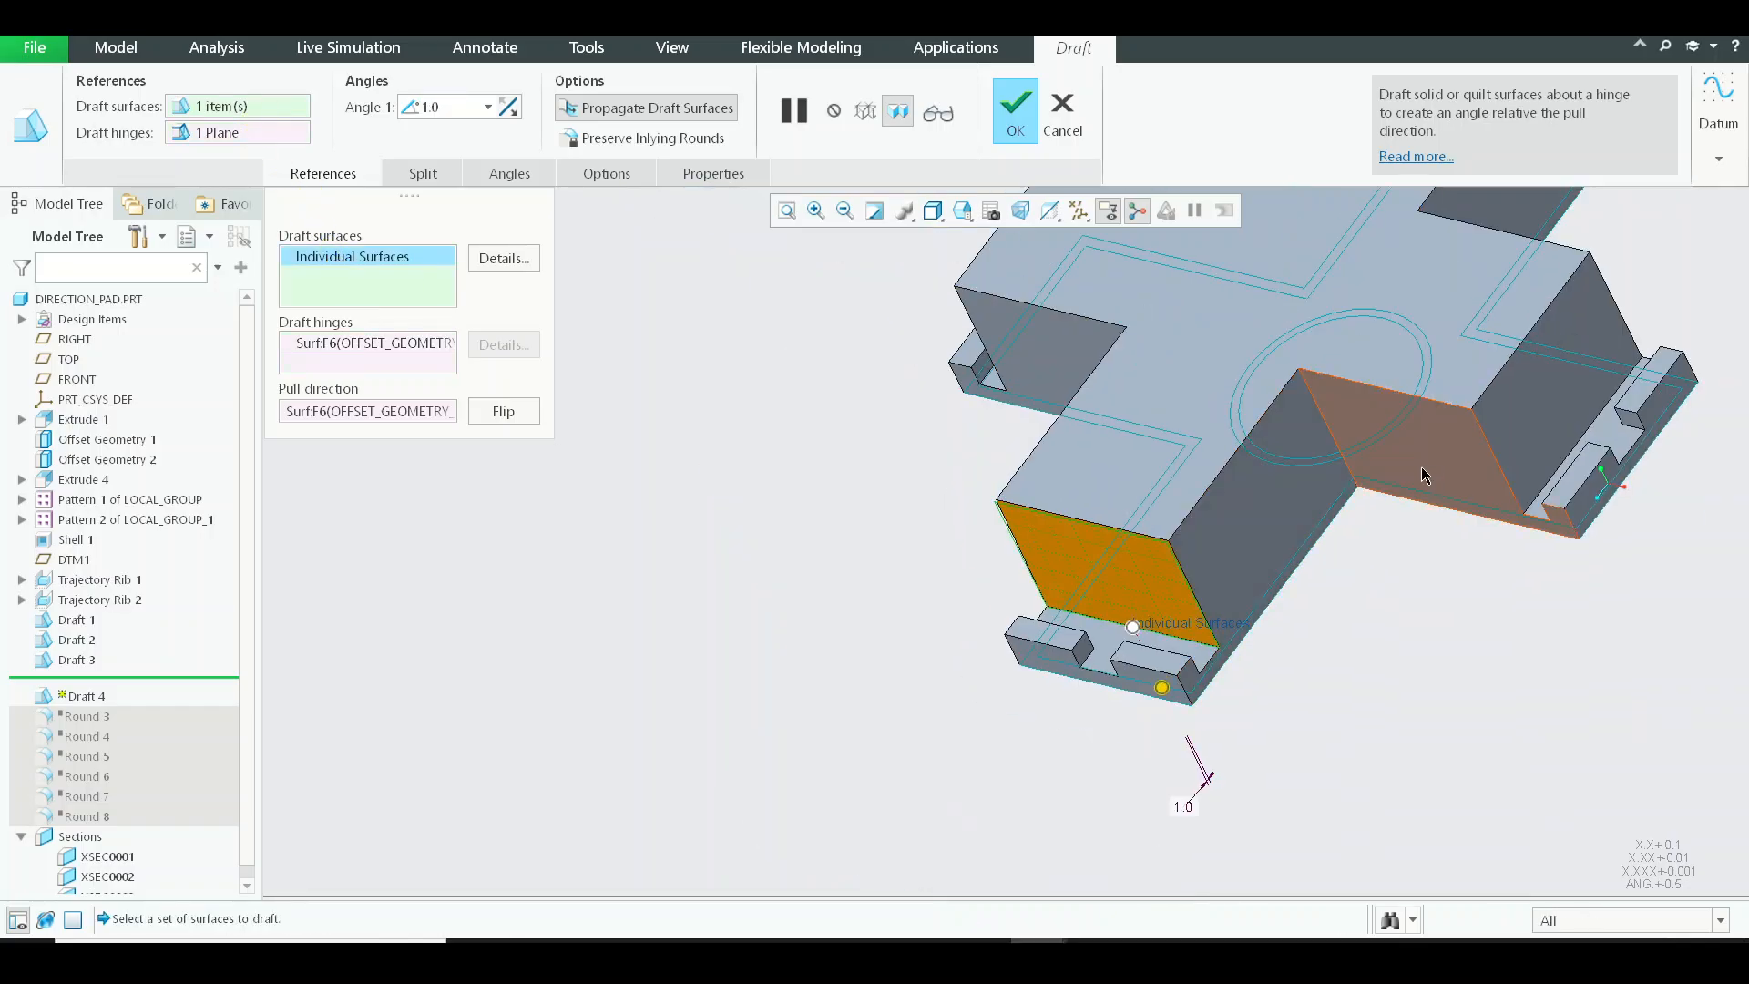
left_click(1318, 485, "ctrl")
left_click(1424, 450, "ctrl")
left_click(1546, 418, "ctrl")
middle_click_drag(1071, 533, 1321, 472)
left_click(1390, 478, "ctrl")
left_click(1285, 471, "ctrl")
left_click(1157, 478, "ctrl")
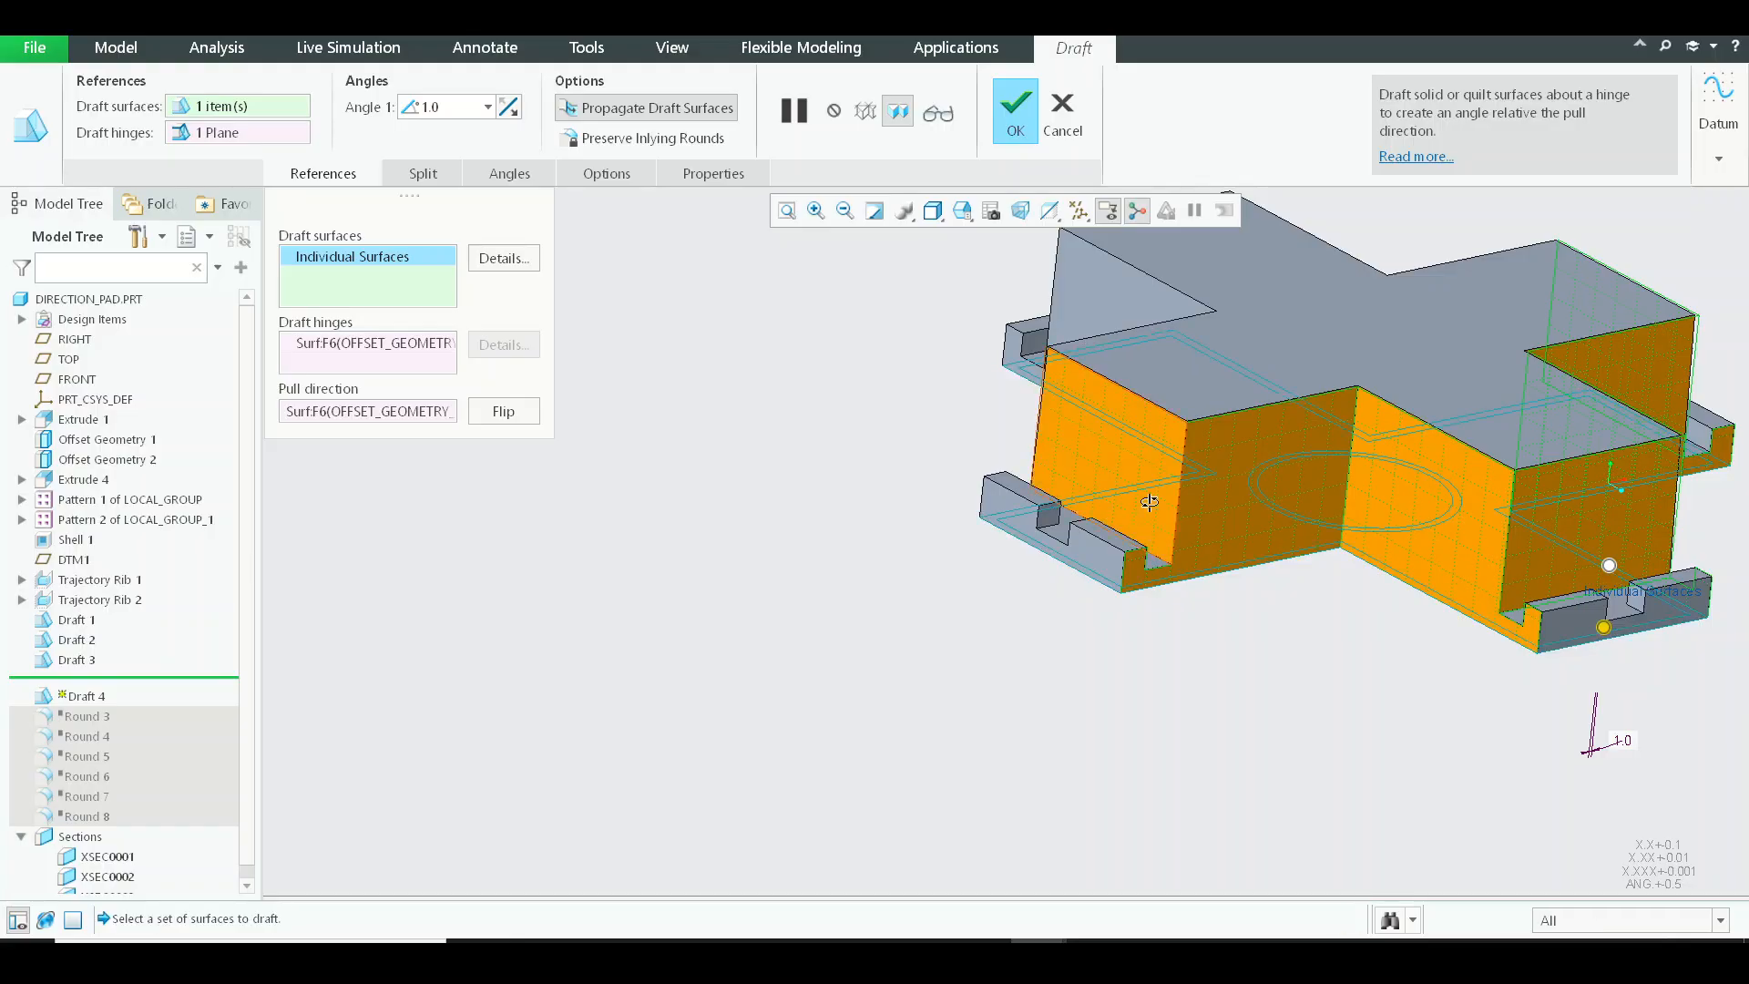
Add the remaining outer walls around the far side of the cross to the draft surfaces.
middle_click_drag(1149, 497, 816, 545)
scroll(1267, 551, "up", 4)
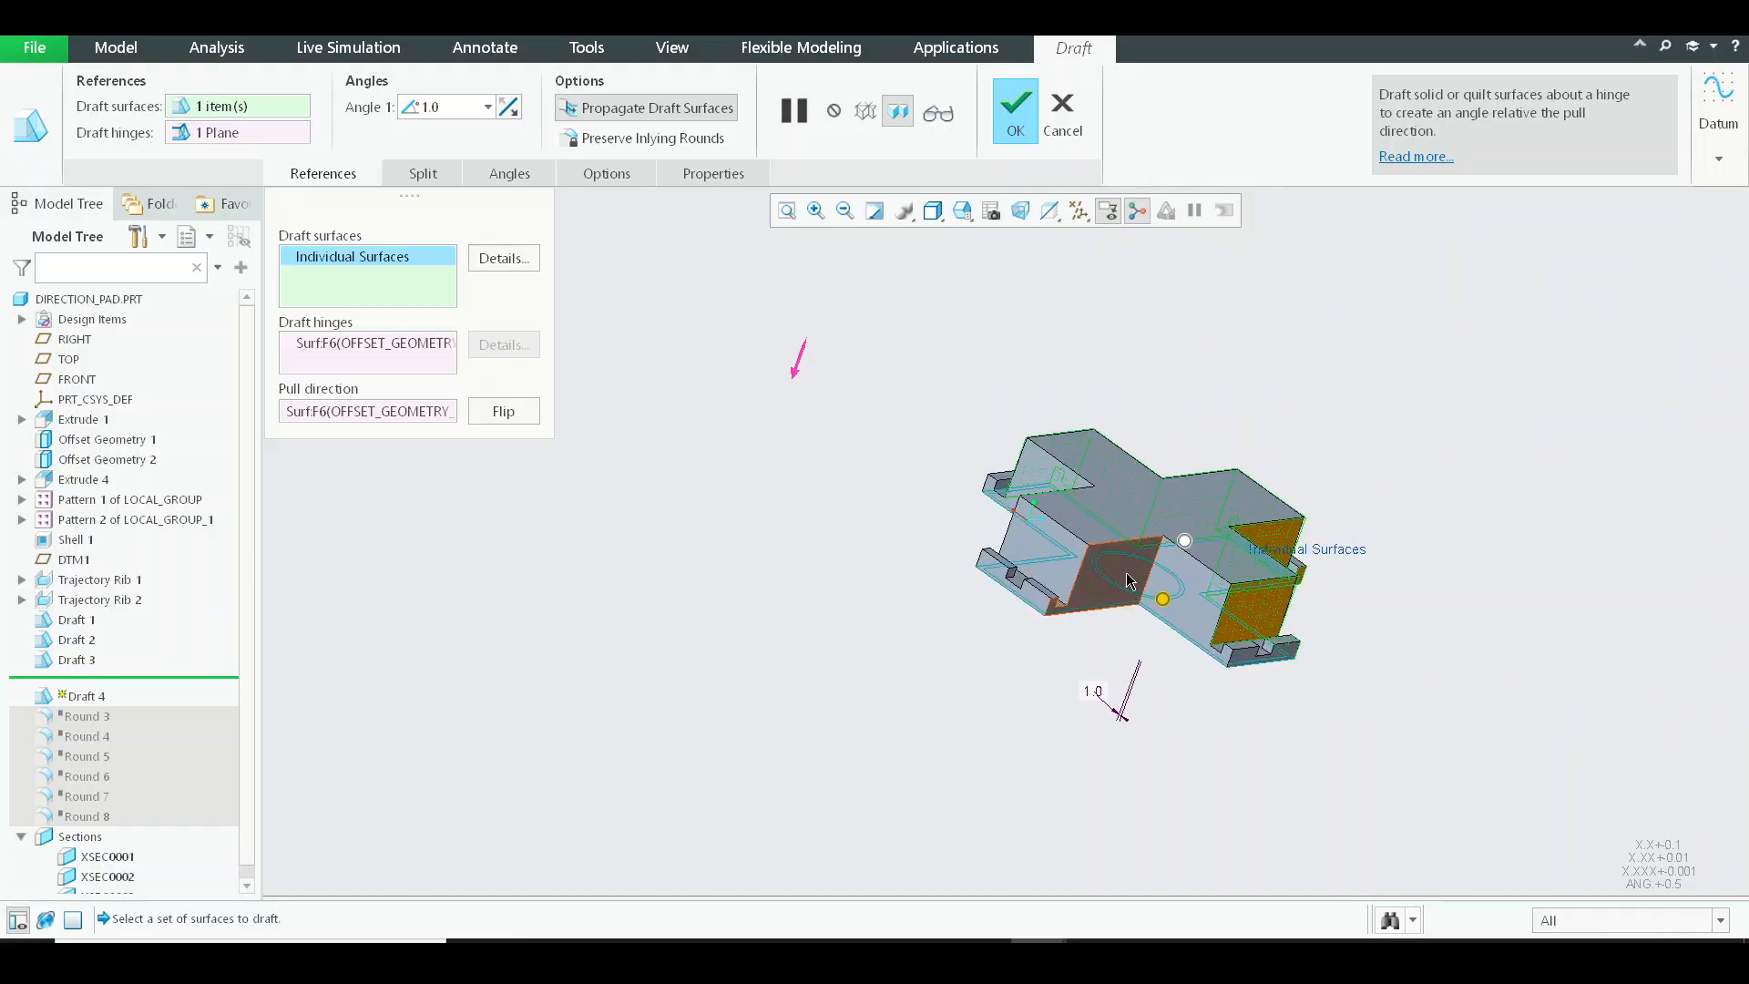
left_click(1177, 574, "ctrl")
scroll(1151, 573, "down", 5)
left_click(1045, 544, "ctrl")
left_click(742, 506, "ctrl")
scroll(1057, 626, "up", 4)
mouse_move(1048, 620)
middle_mouse_down()
mouse_move(962, 545)
mouse_move(1023, 608)
middle_mouse_up()
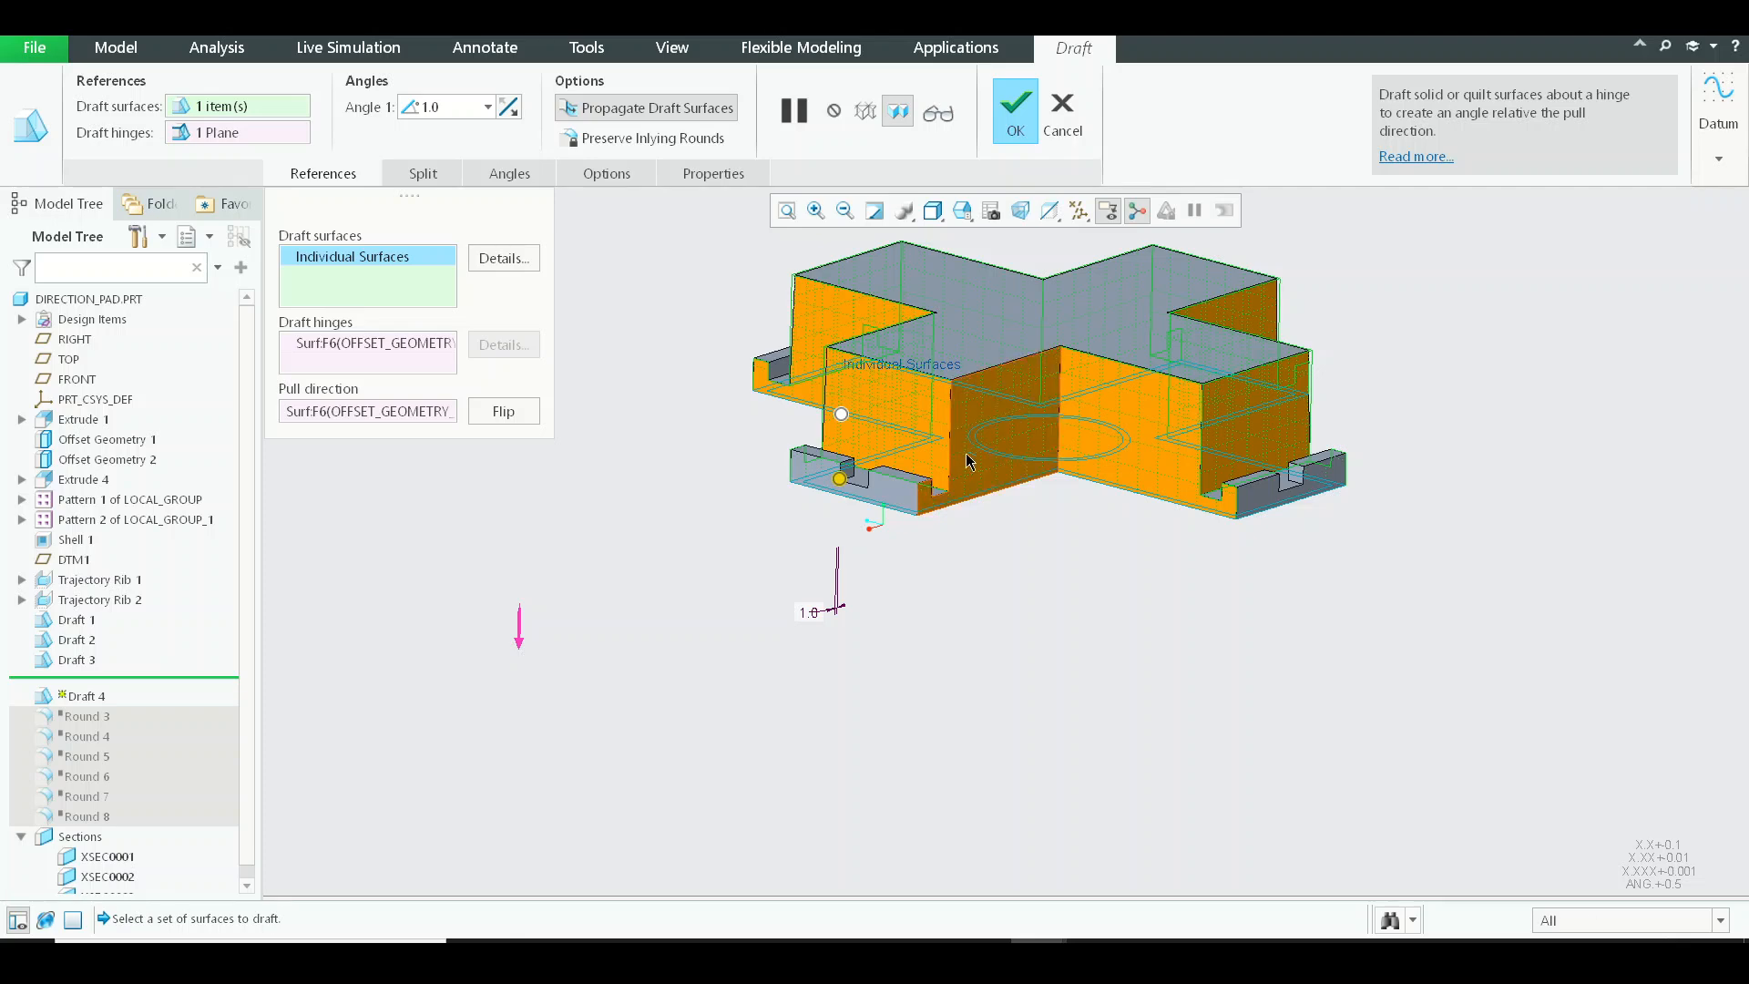
Add the outer face and the notch side faces of the first arm's end lugs to the draft surfaces.
middle_click_drag(584, 685, 1224, 590)
scroll(1224, 635, "down", 5)
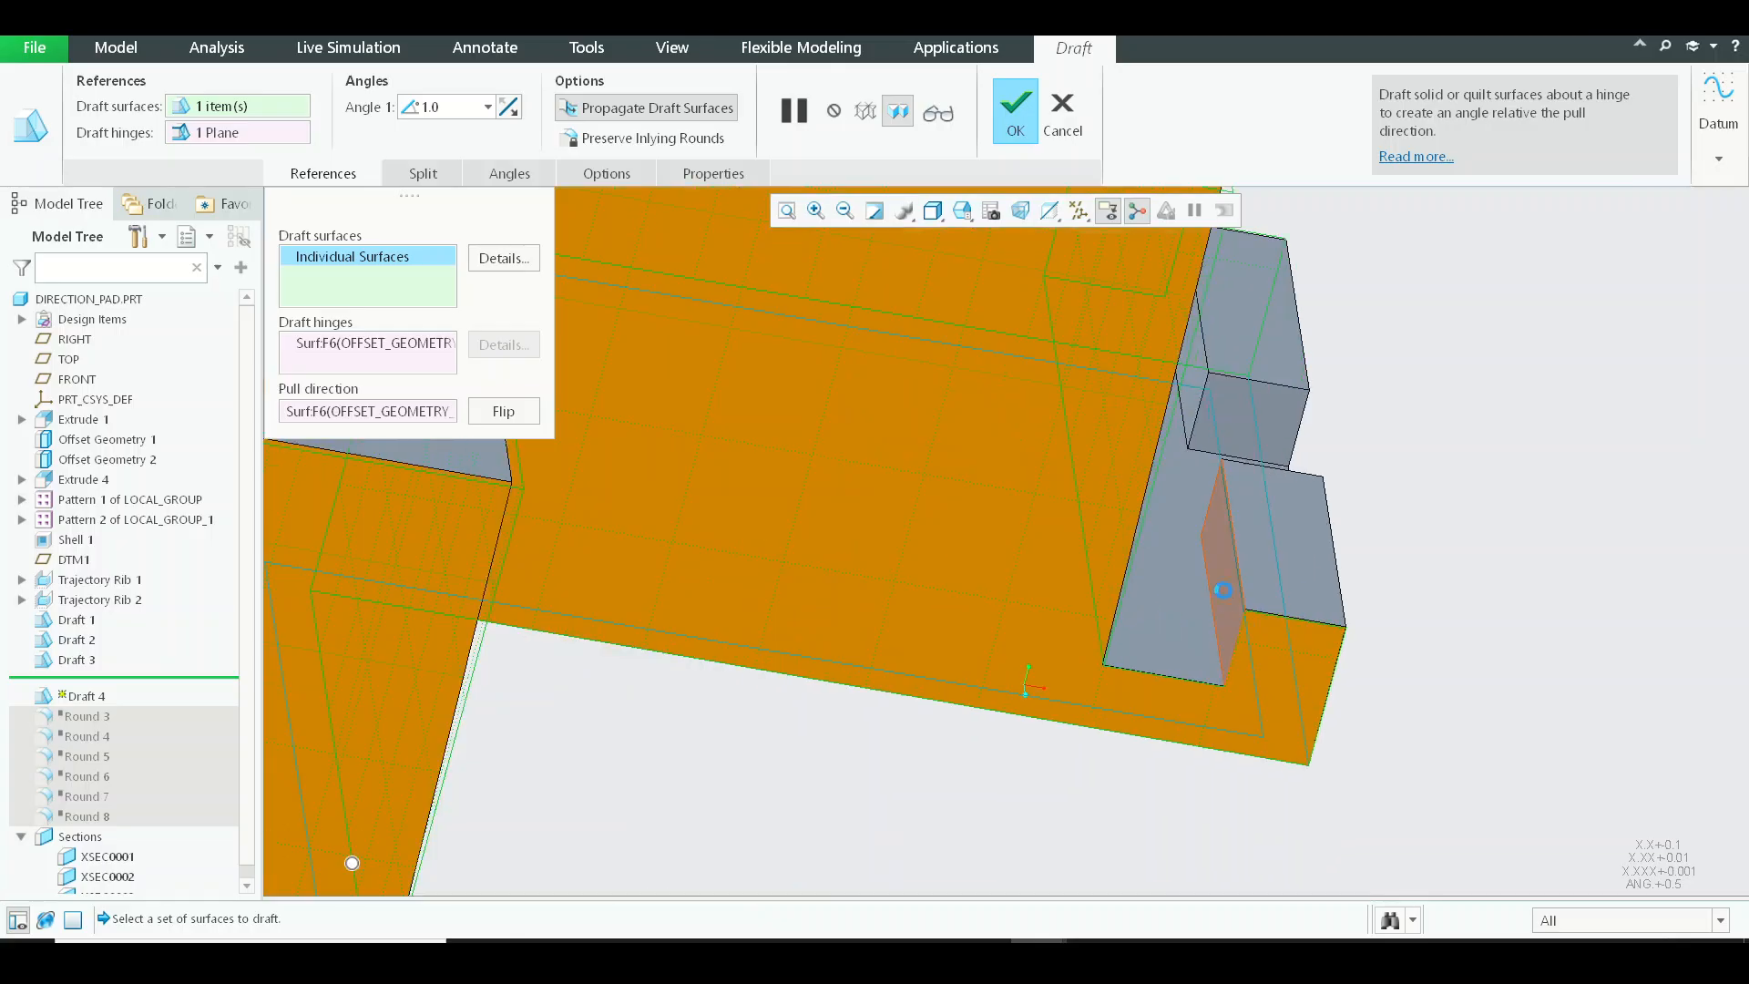
scroll(1308, 501, "up", 4)
middle_click_drag(1268, 463, 1127, 533)
scroll(1084, 511, "down", 4)
left_click(1084, 511, "ctrl")
left_click(1273, 533, "ctrl")
scroll(744, 439, "up", 3)
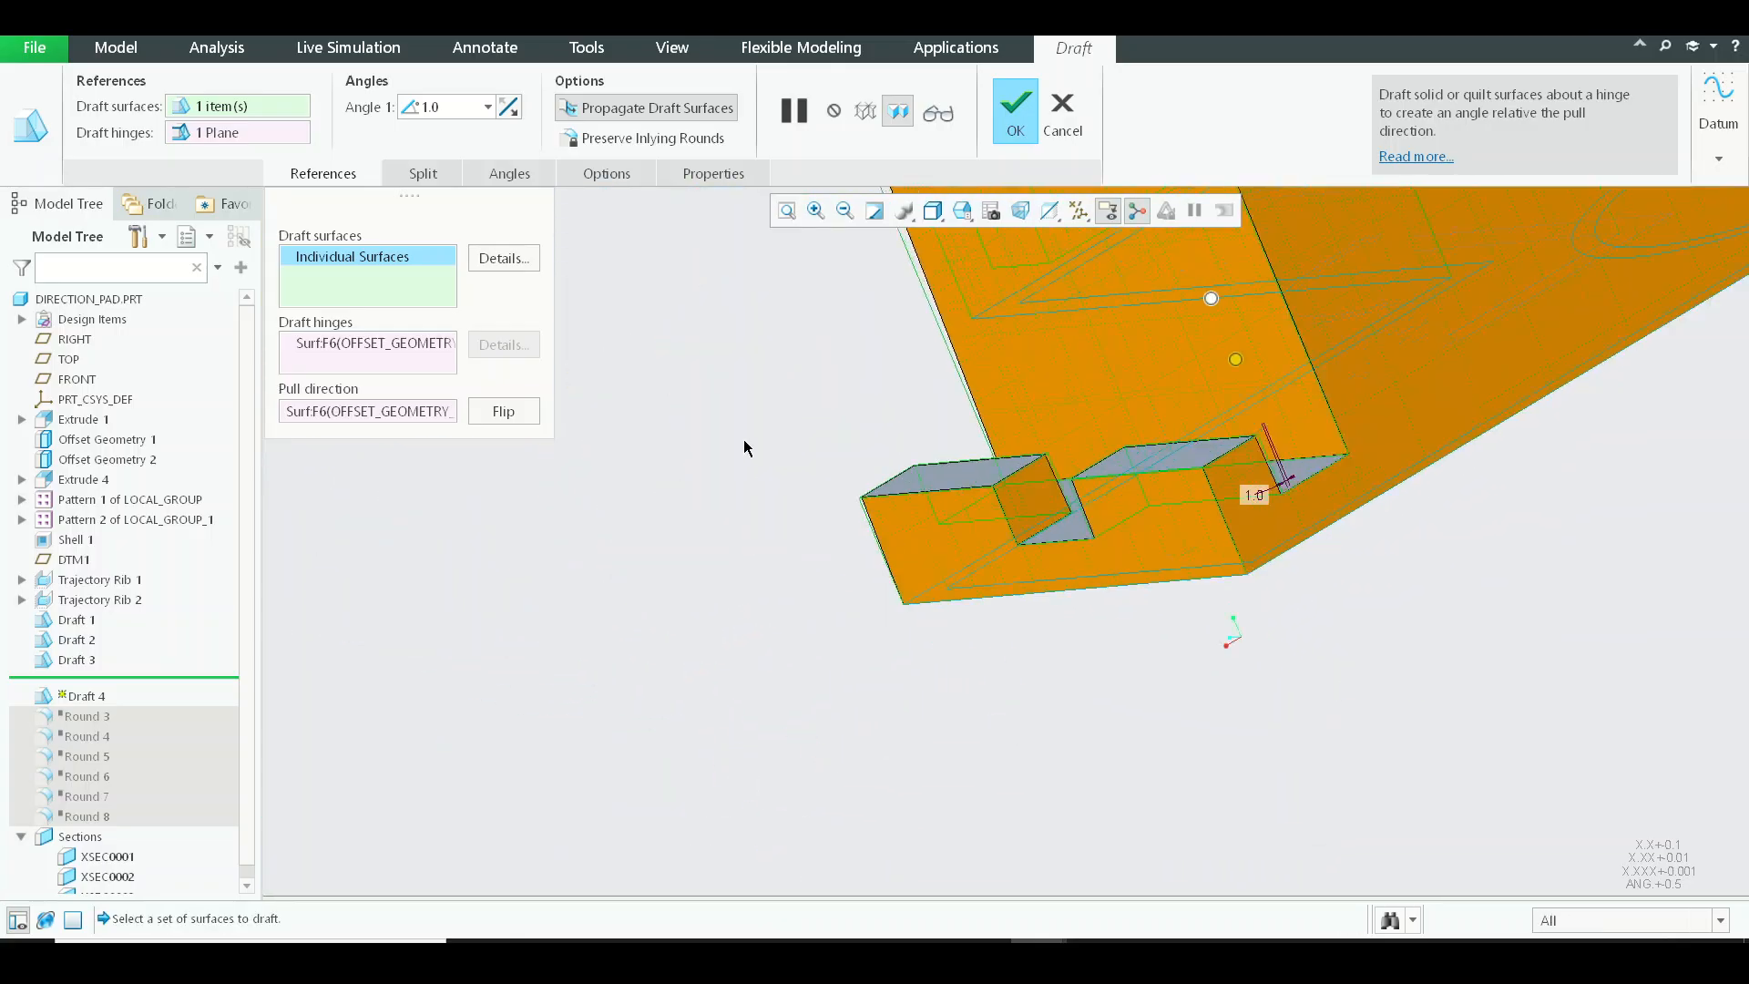
Add the vertical lug faces at the neighbouring arm ends, including the lug face towards the arm's end wall, to the draft surfaces.
middle_click_drag(743, 439, 791, 428)
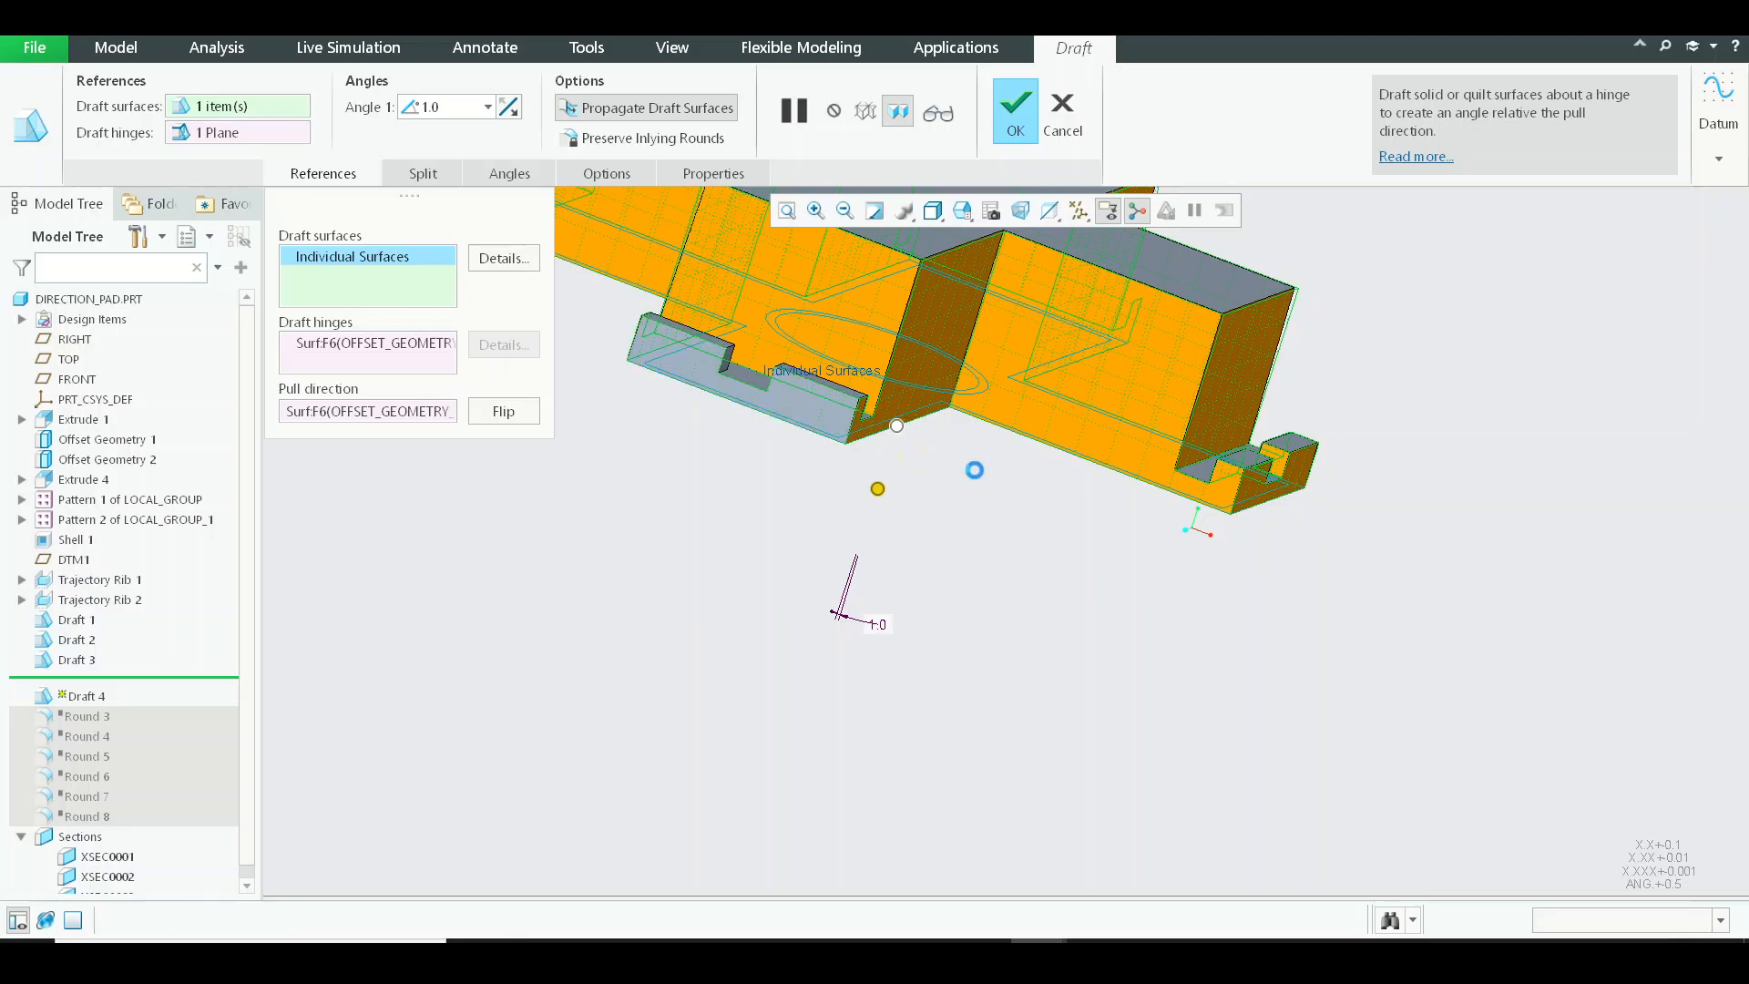
middle_click_drag(974, 470, 869, 347)
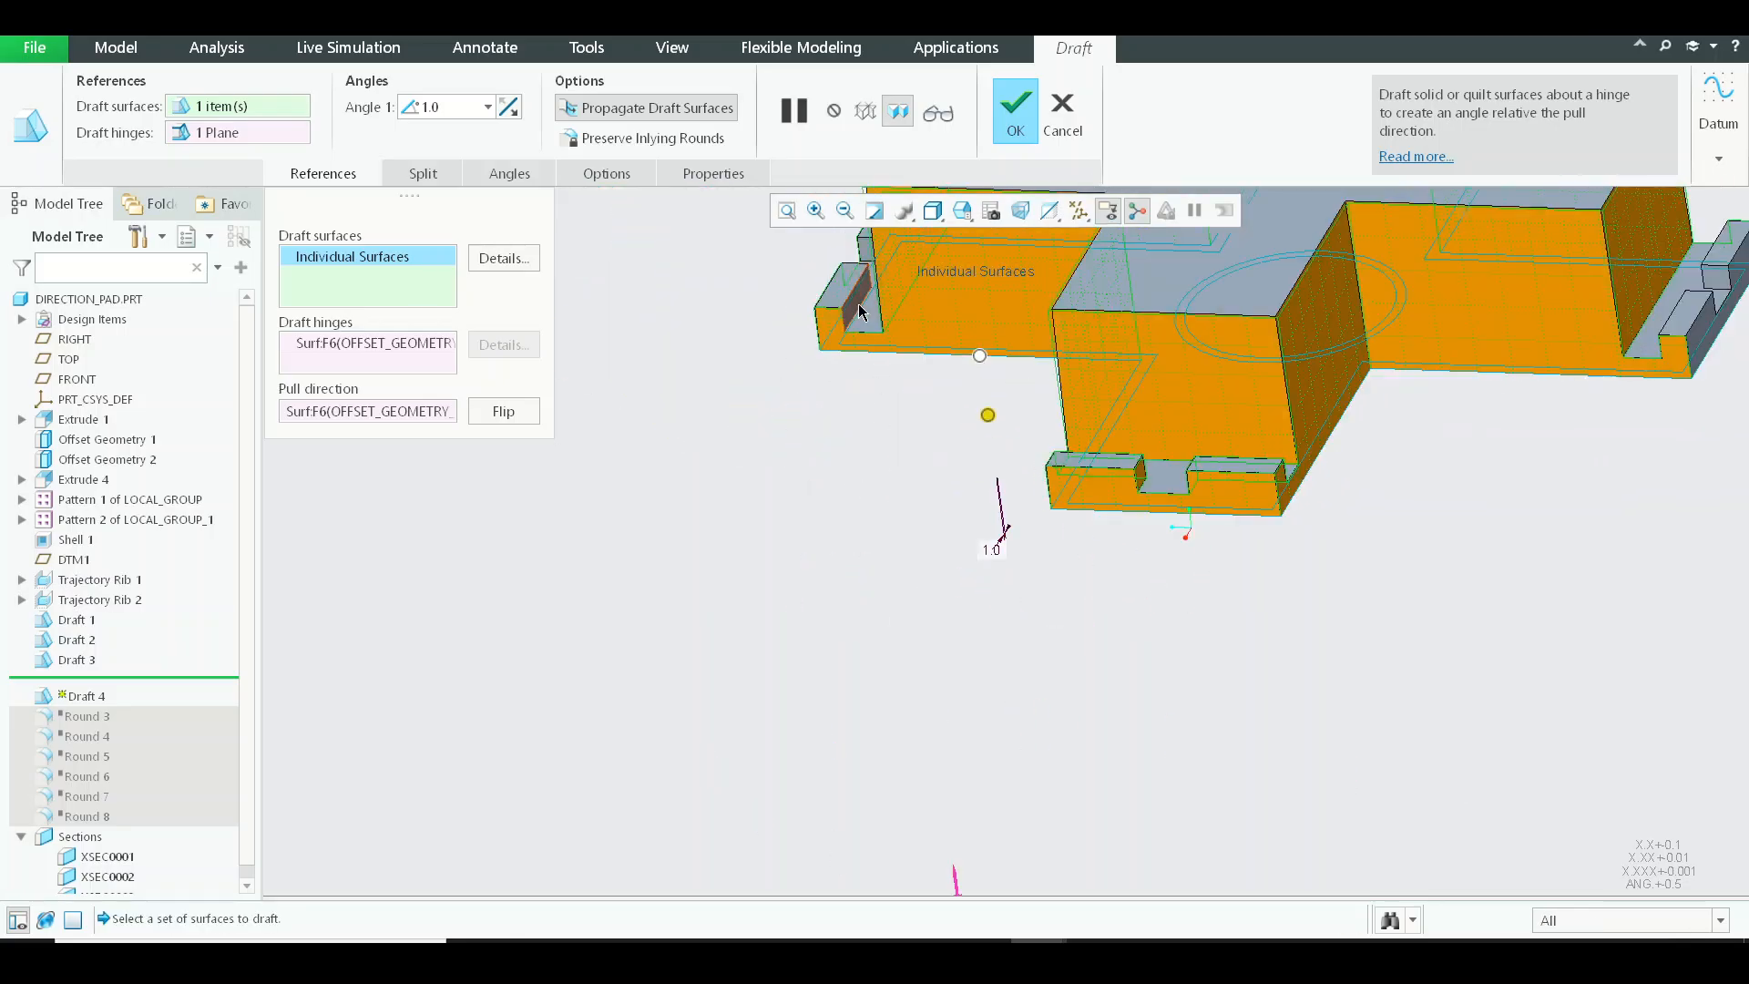
scroll(860, 312, "down", 4)
scroll(838, 333, "up", 4)
middle_click_drag(831, 583, 1364, 584)
middle_click_drag(1464, 550, 1142, 550, "shift")
scroll(1277, 542, "down", 5)
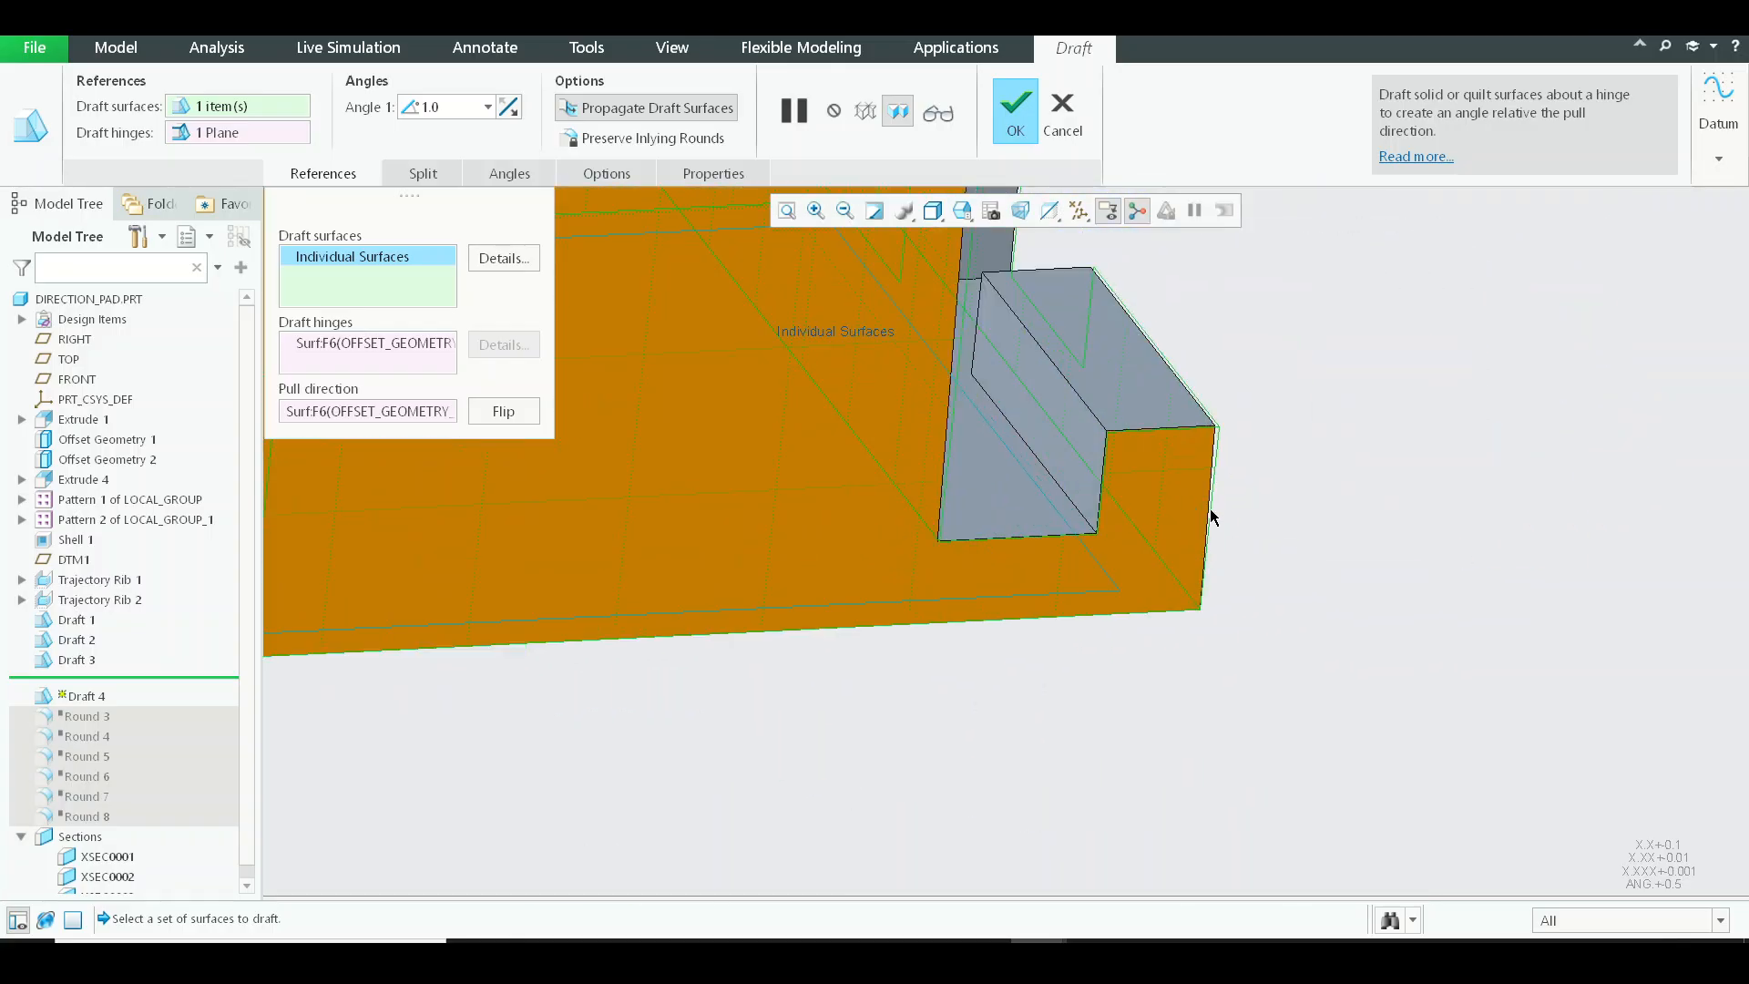
scroll(1248, 533, "up", 5)
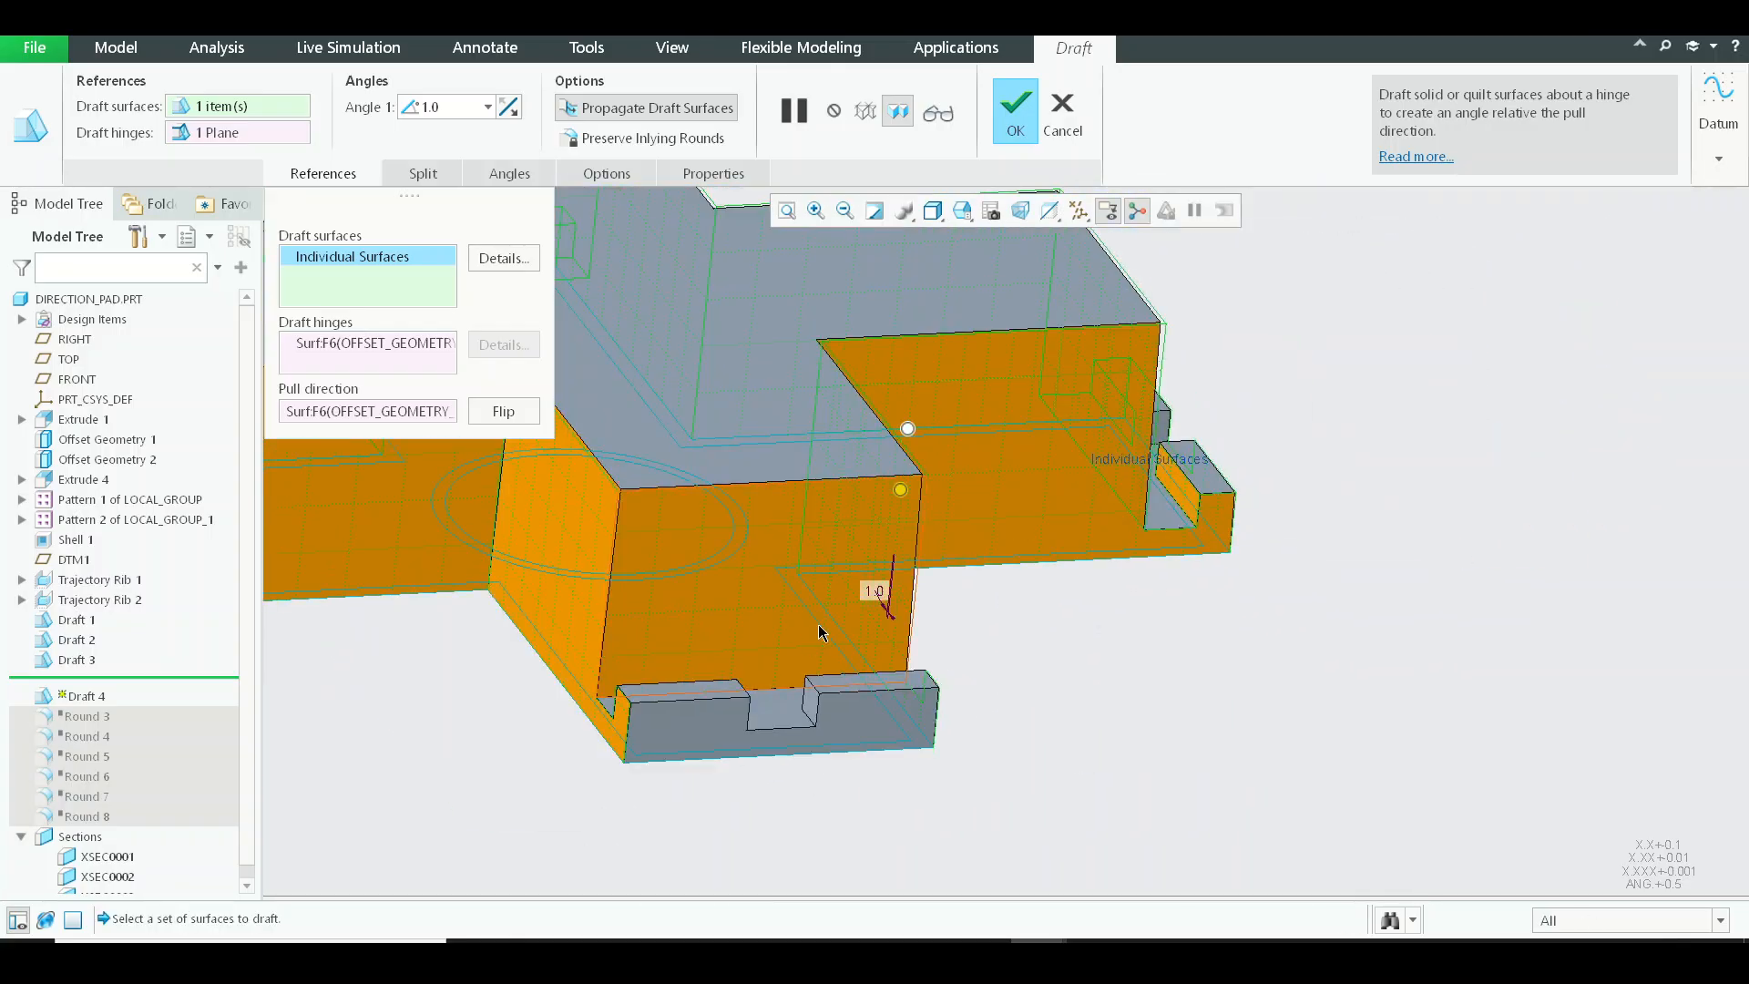
middle_click_drag(821, 632, 1081, 664)
scroll(1081, 664, "down", 5)
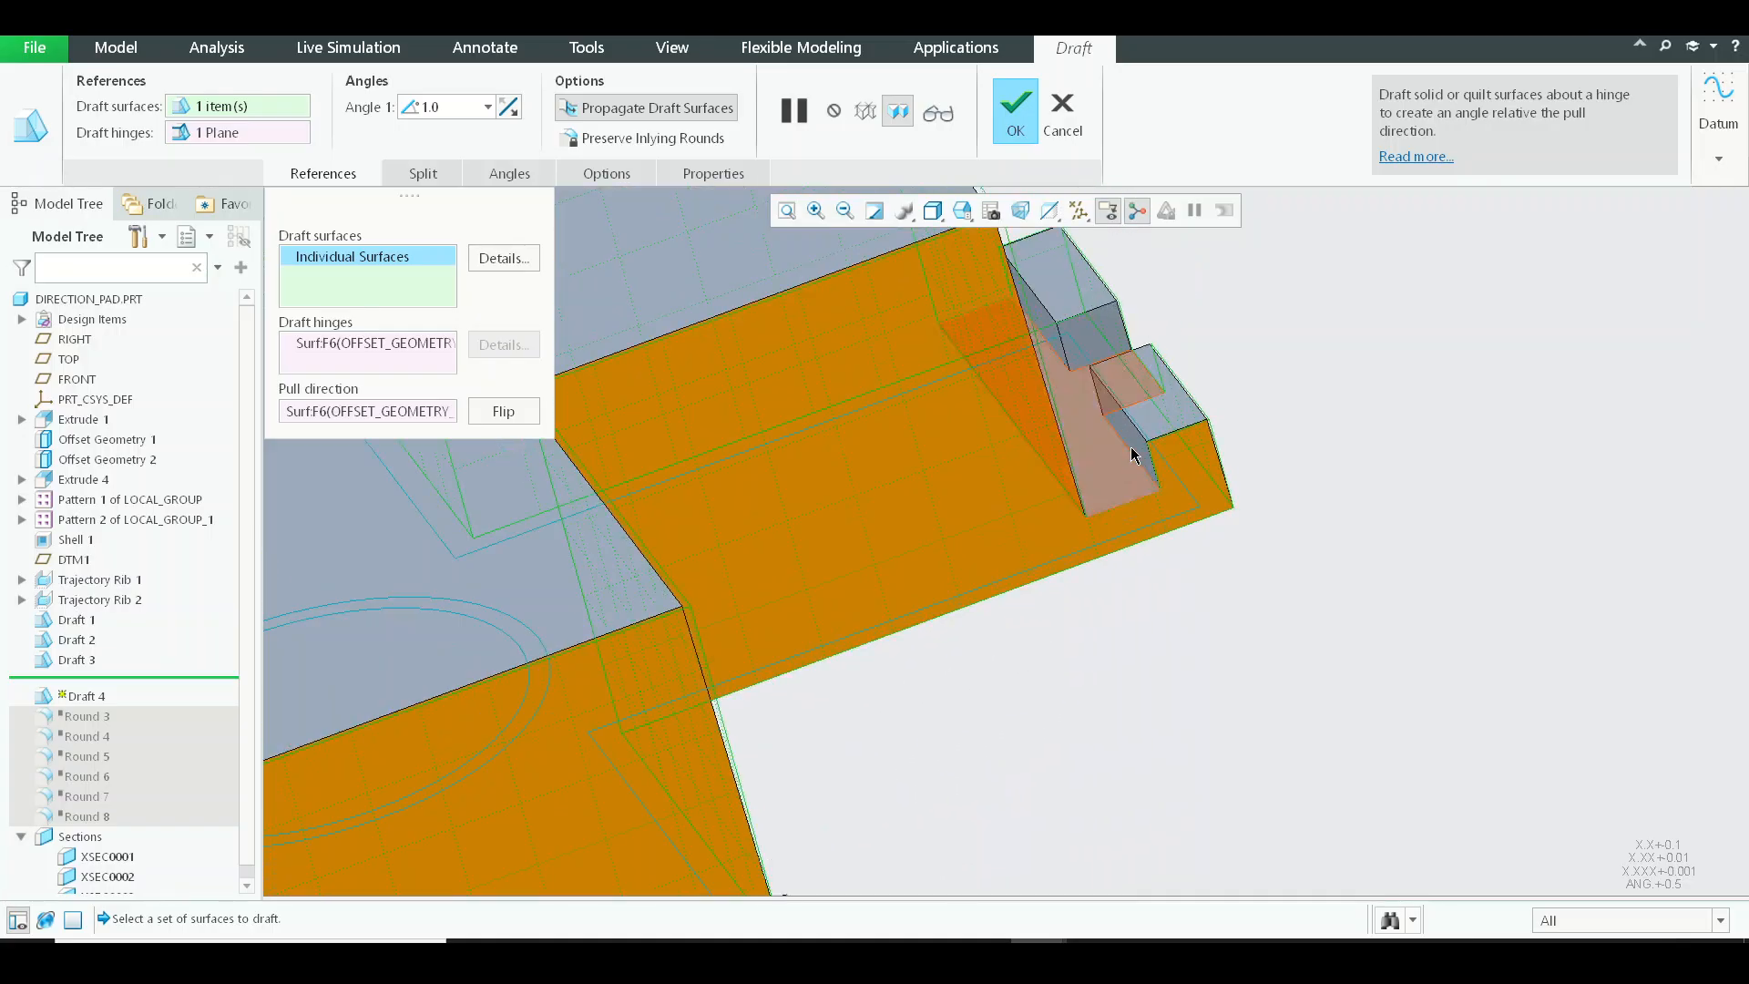
left_click(1132, 451)
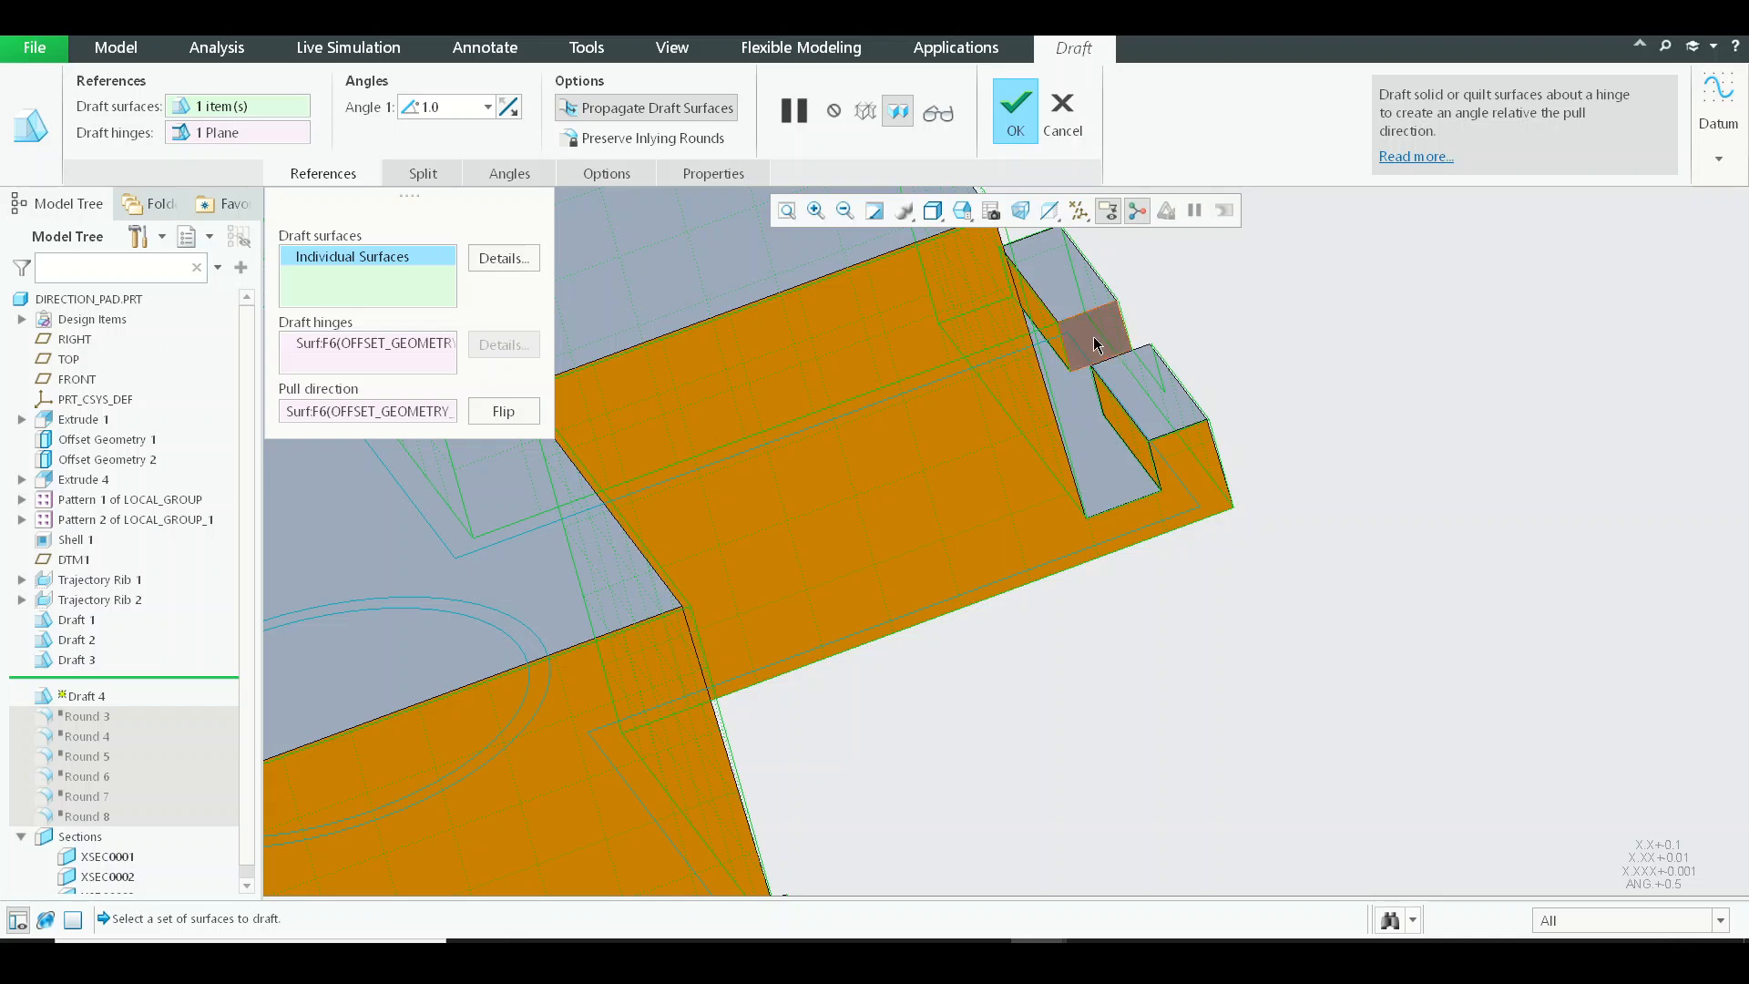
Continue adding the lugs' vertical faces on the following arm to the draft surfaces.
middle_click_drag(1253, 417, 1078, 428)
scroll(1064, 433, "up", 4)
scroll(1287, 356, "up", 1)
middle_click_drag(770, 488, 703, 407, "shift")
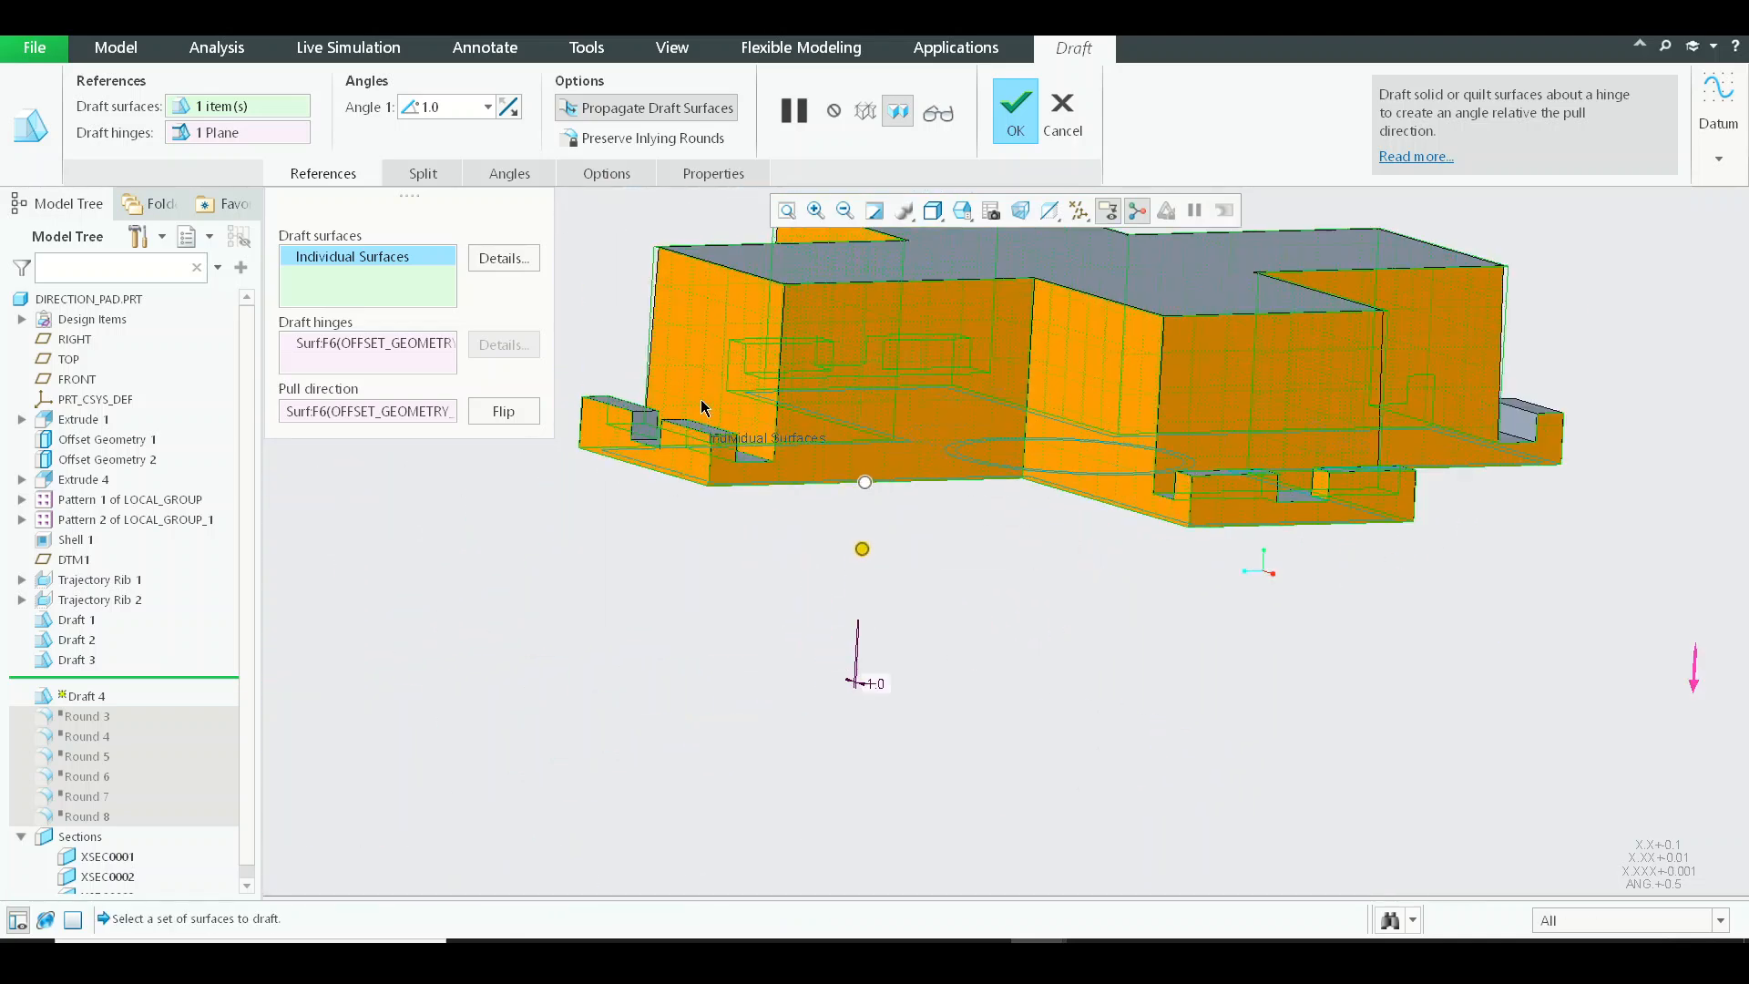
scroll(702, 407, "down", 1)
scroll(1308, 560, "up", 4)
middle_click_drag(1344, 559, 1132, 549)
scroll(1321, 537, "down", 4)
middle_click_drag(1313, 581, 932, 608)
middle_click_drag(1098, 672, 1019, 471, "shift")
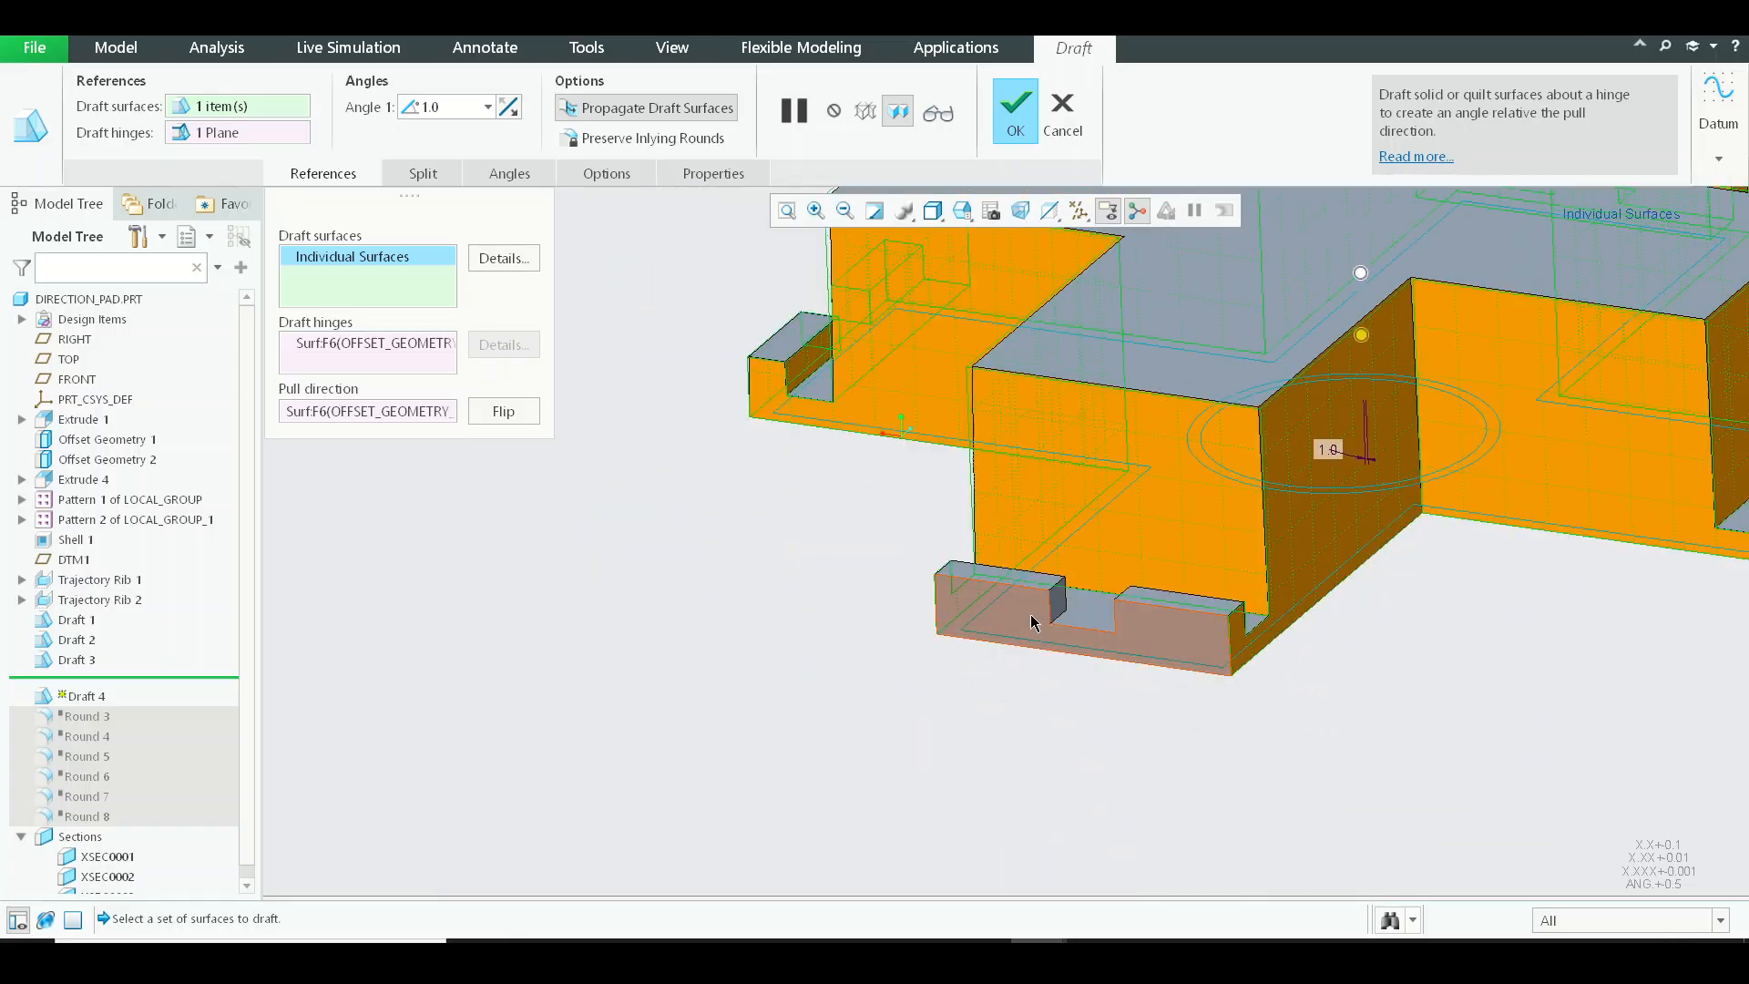
Add the outer face and notch sides of the last arm's end lugs to the draft surfaces.
middle_click_drag(1113, 604, 1367, 576)
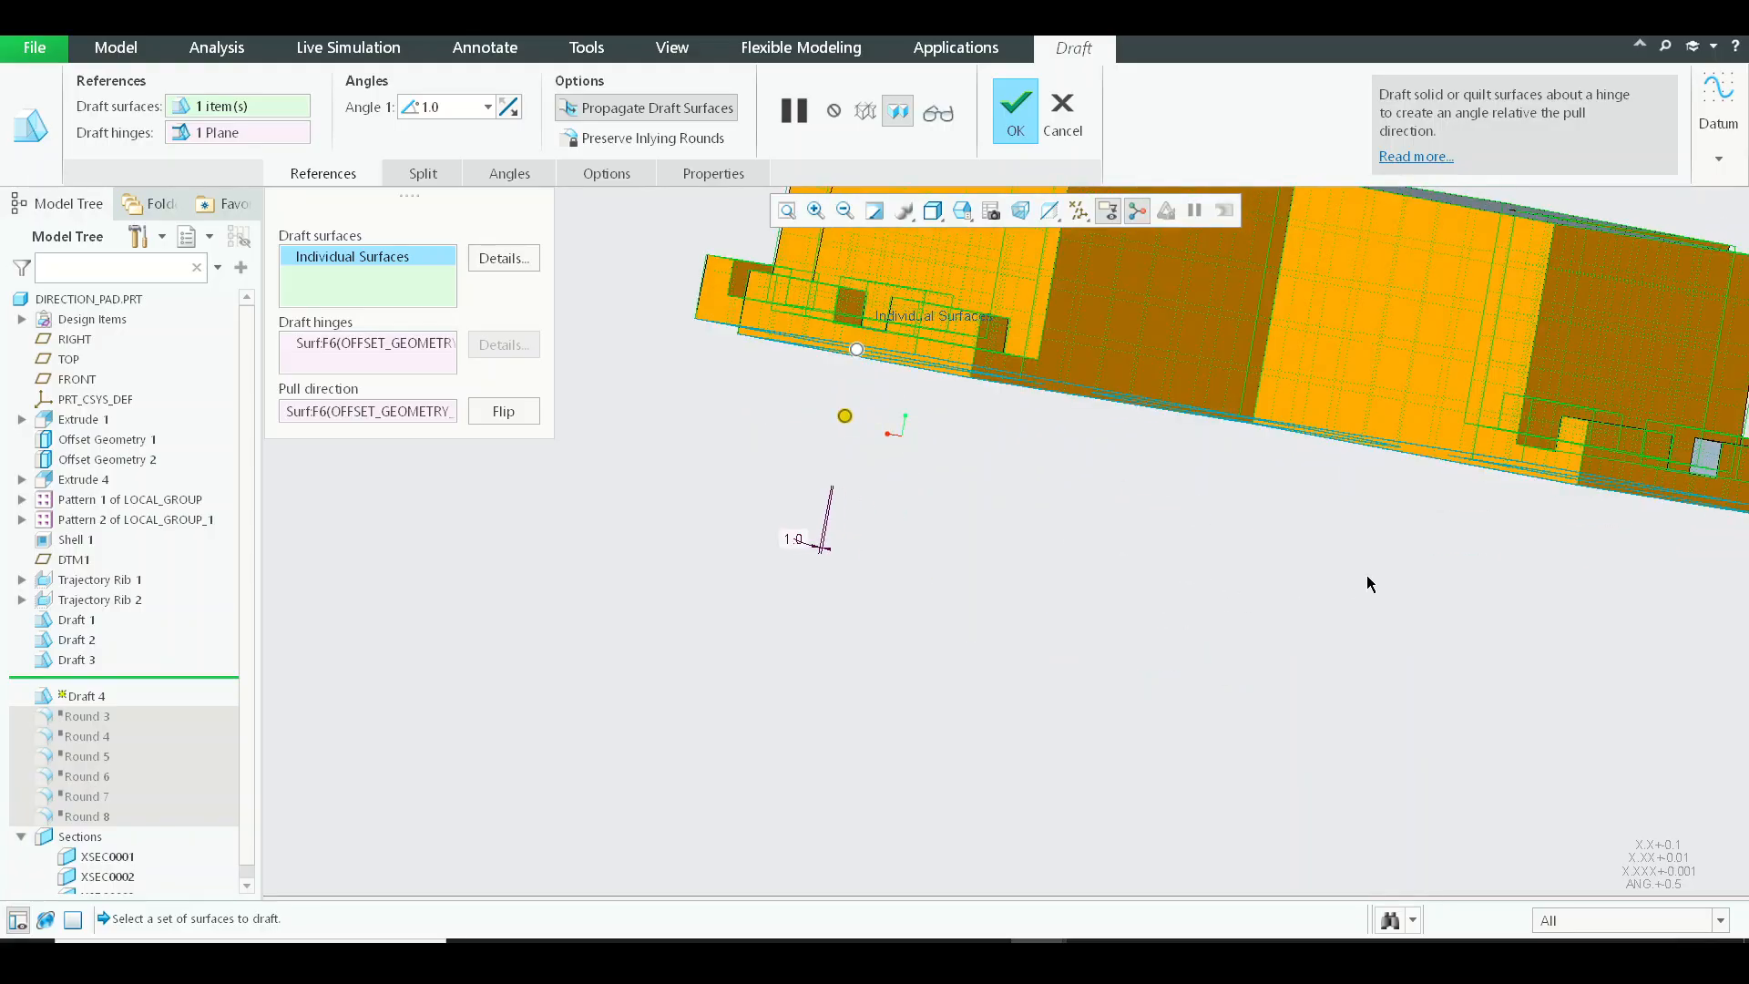
middle_click_drag(1491, 488, 1050, 574, "shift")
scroll(1050, 574, "down", 4)
scroll(1300, 509, "up", 4)
middle_click_drag(1299, 509, 912, 284)
middle_click_drag(1074, 419, 1181, 555, "shift")
scroll(1182, 555, "down", 6)
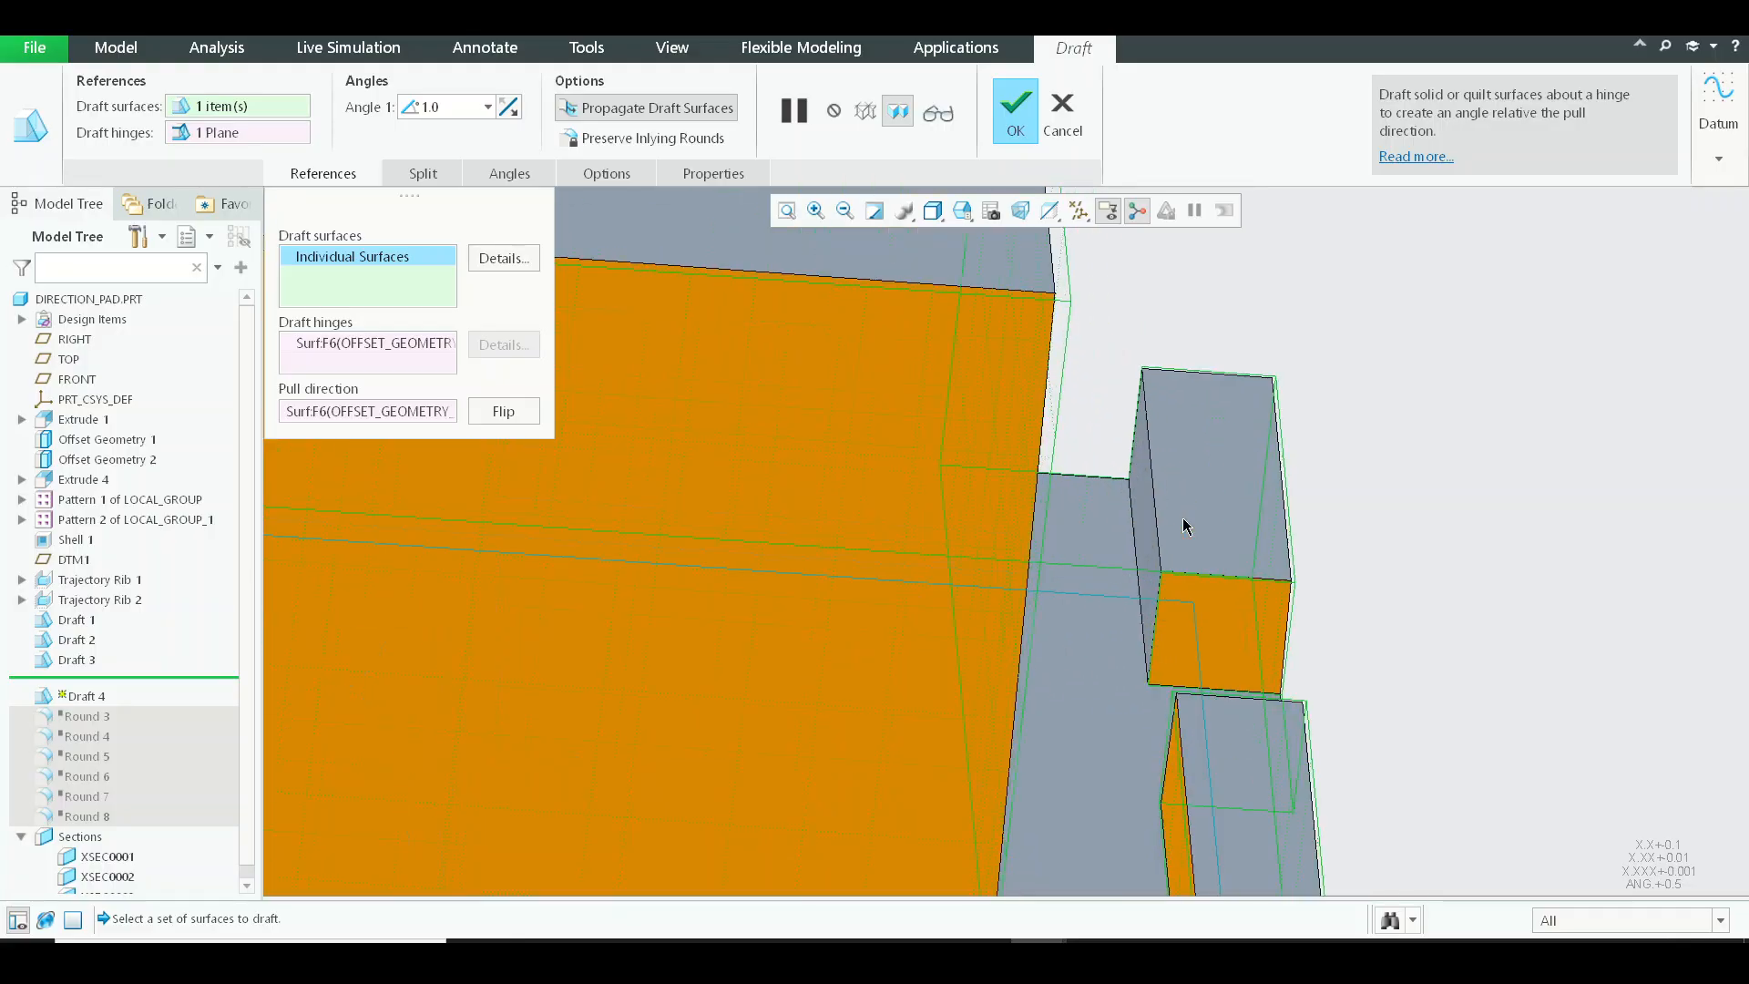
scroll(1148, 519, "up", 8)
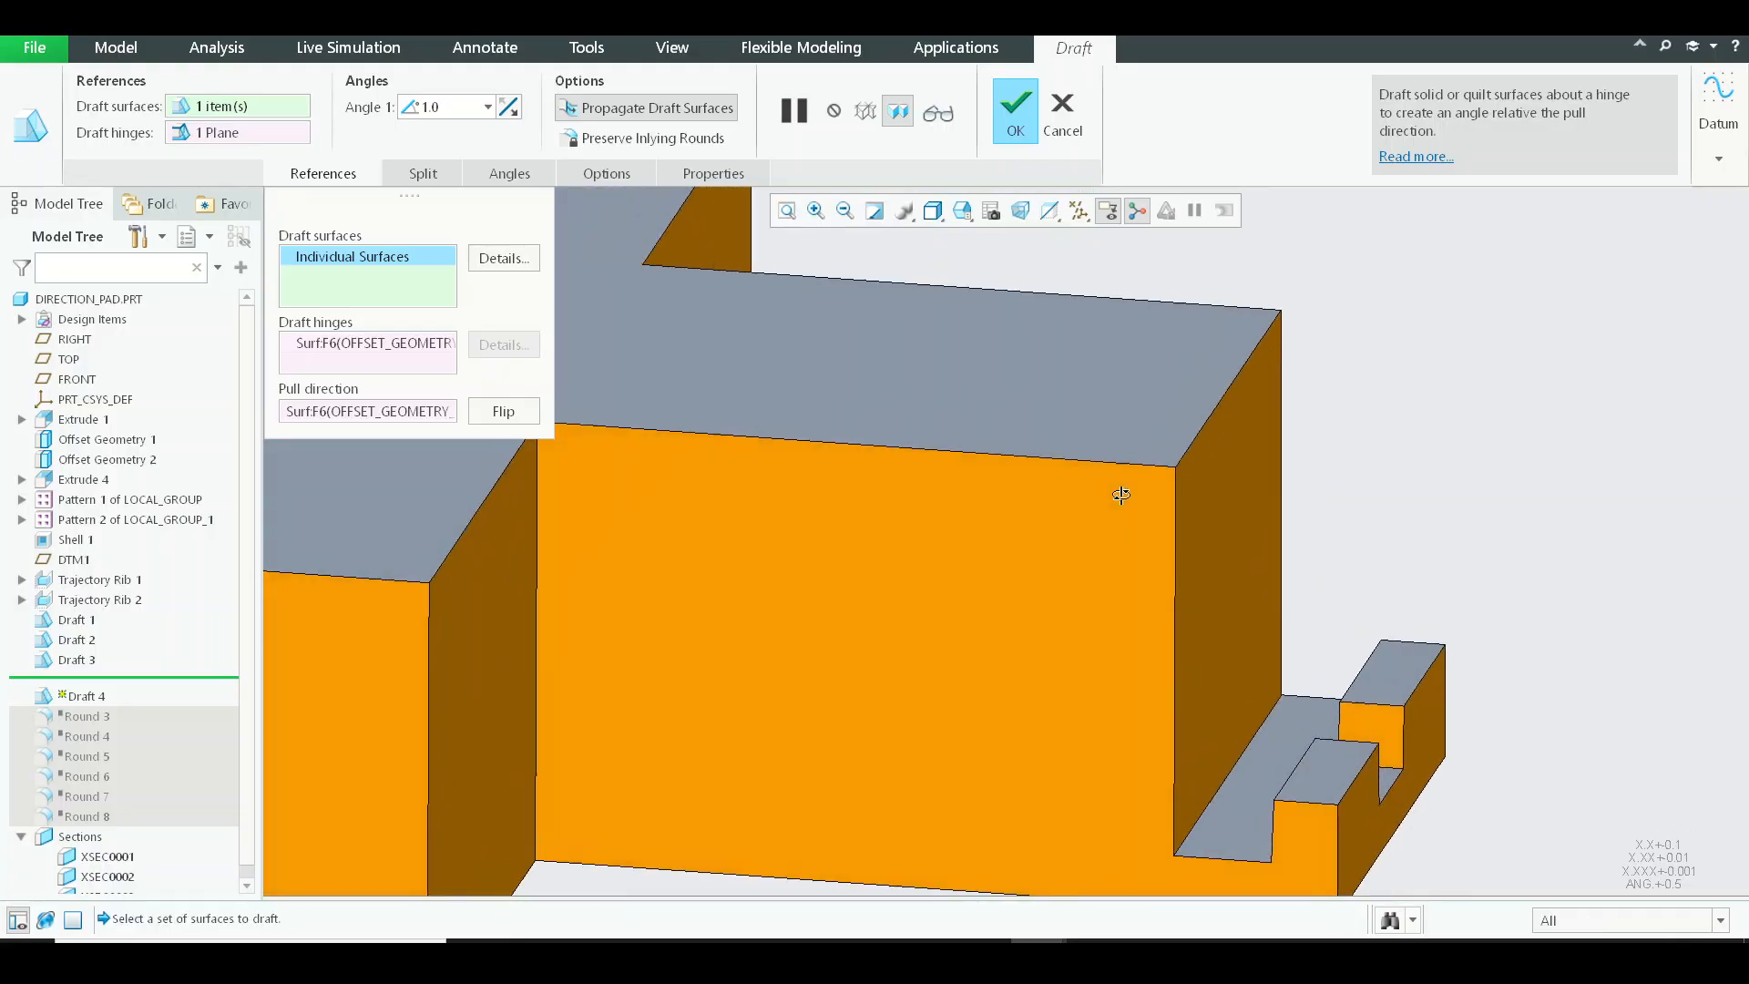
Check the lugs and outer walls from all sides for missed draft surfaces, complete the draft feature and clear the selection.
middle_click_drag(1041, 488, 788, 590)
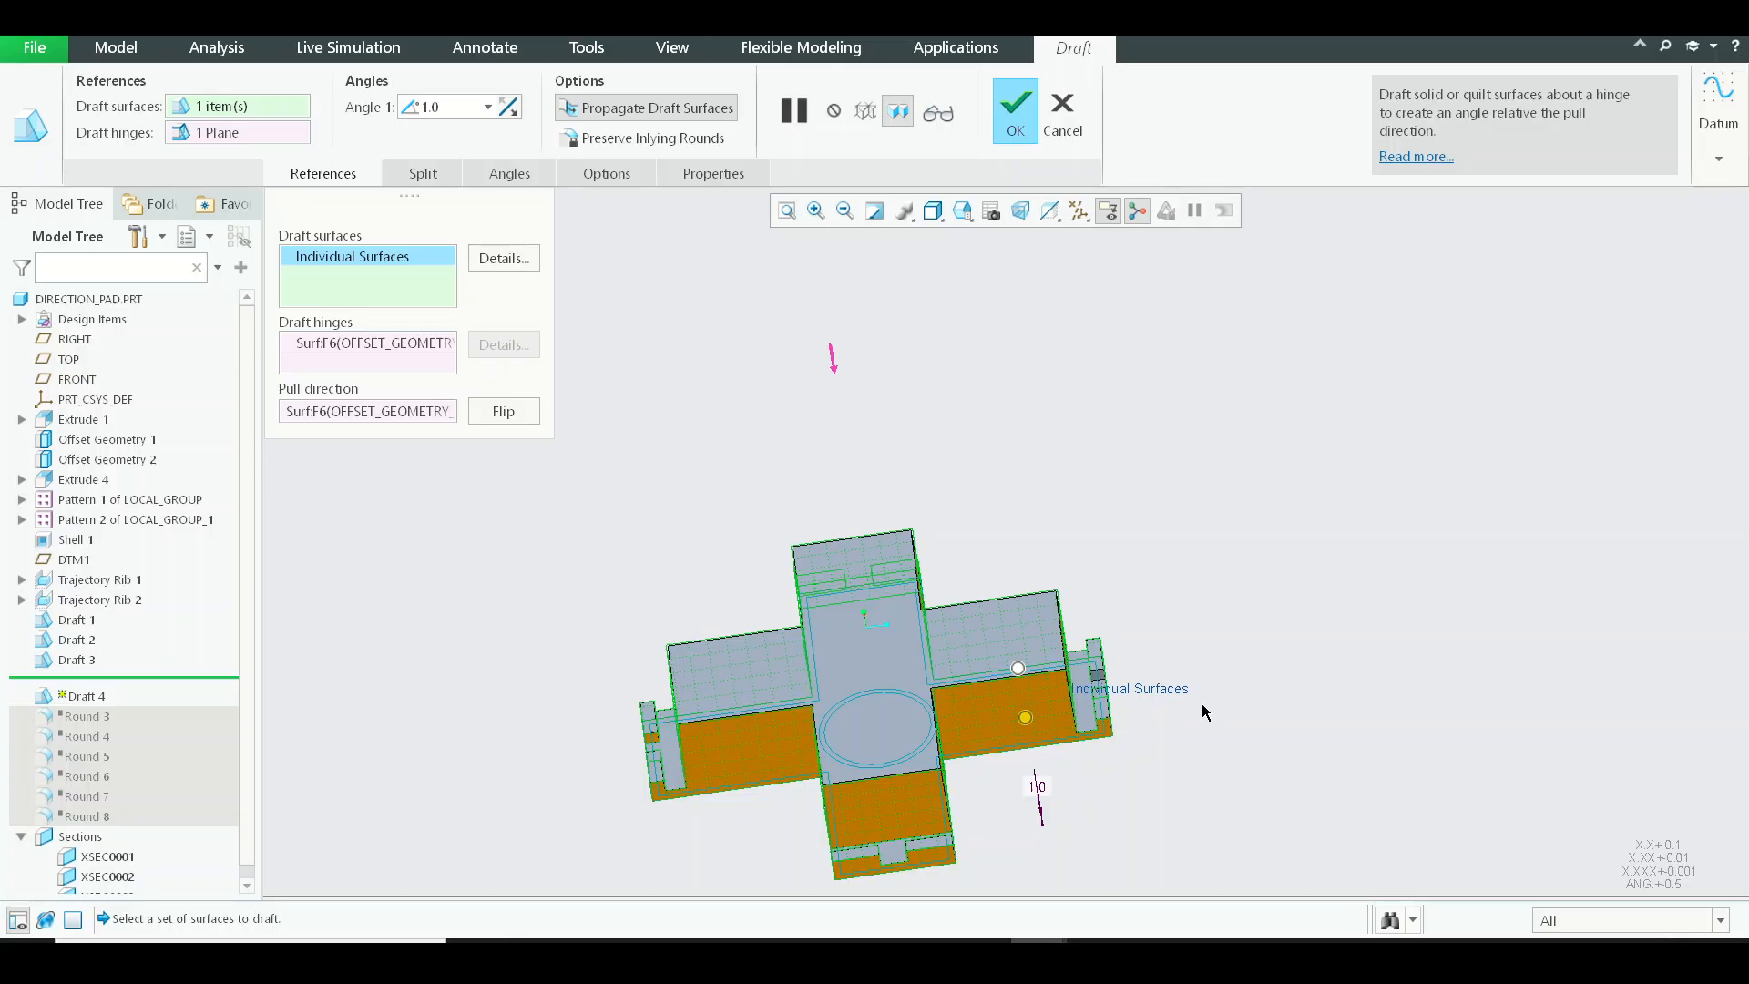
middle_click_drag(1203, 713, 1241, 570, "shift")
middle_click_drag(1139, 598, 1185, 583)
scroll(1222, 506, "down", 4)
scroll(1127, 494, "up", 3)
scroll(1250, 573, "down", 4)
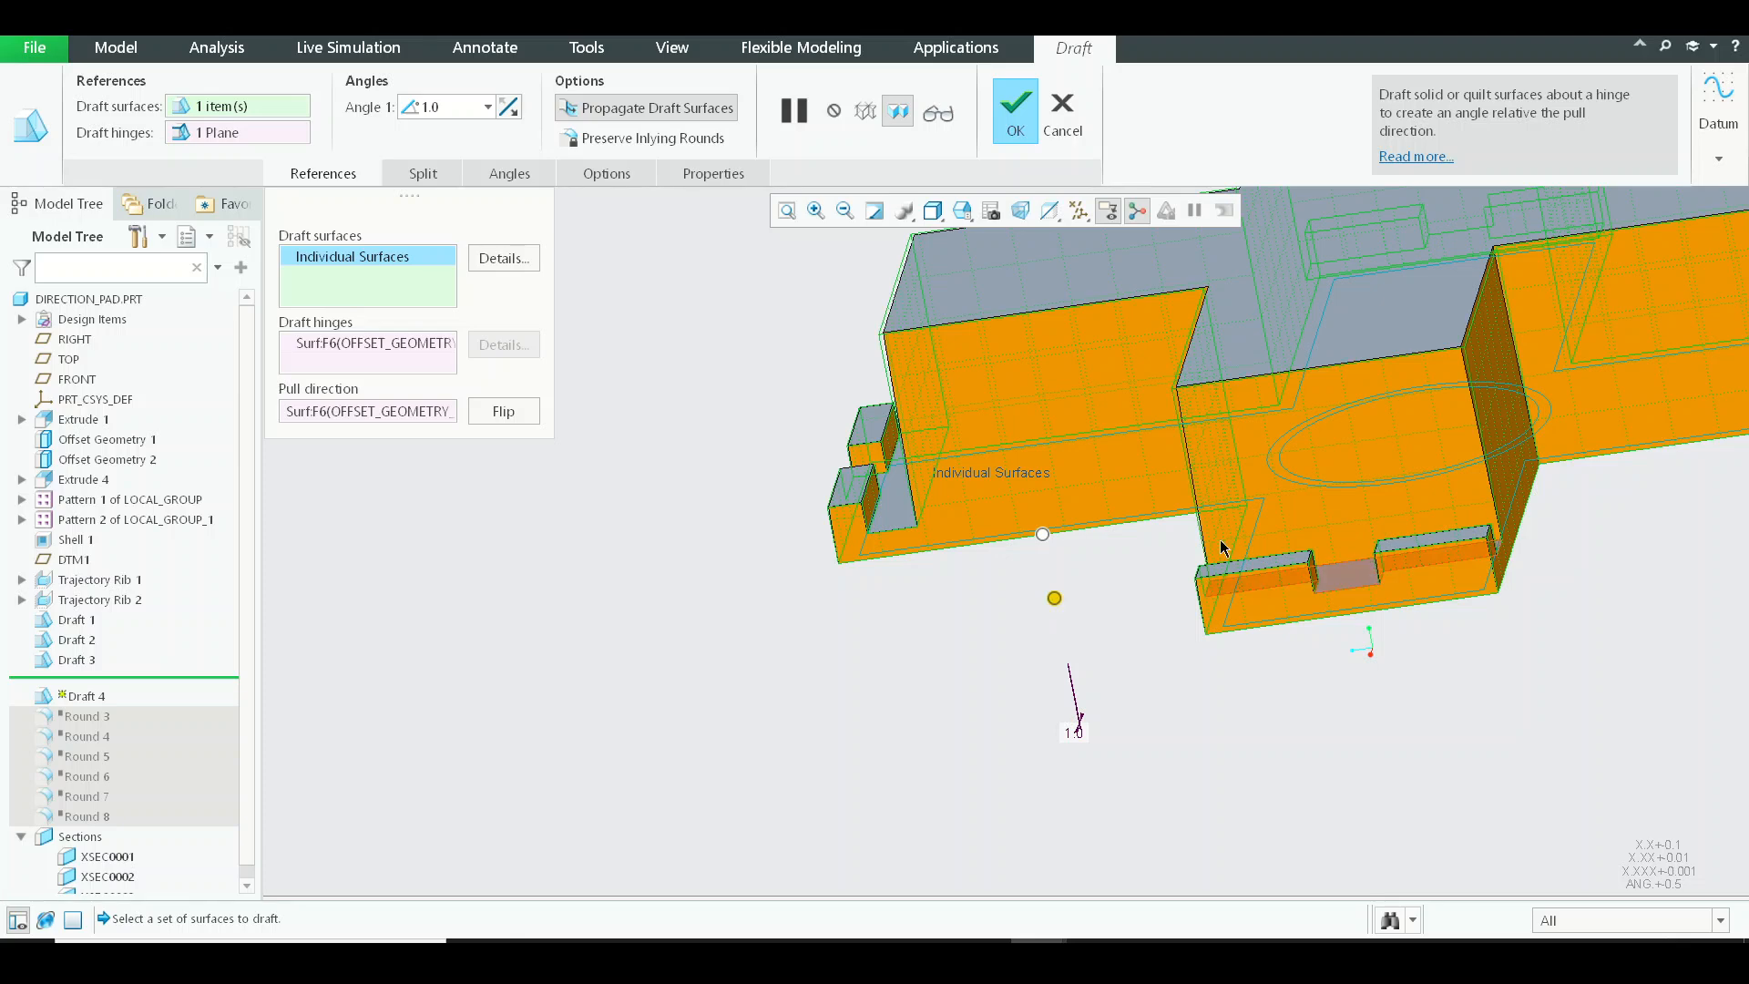
middle_click_drag(1370, 566, 989, 541, "shift")
middle_click(989, 546)
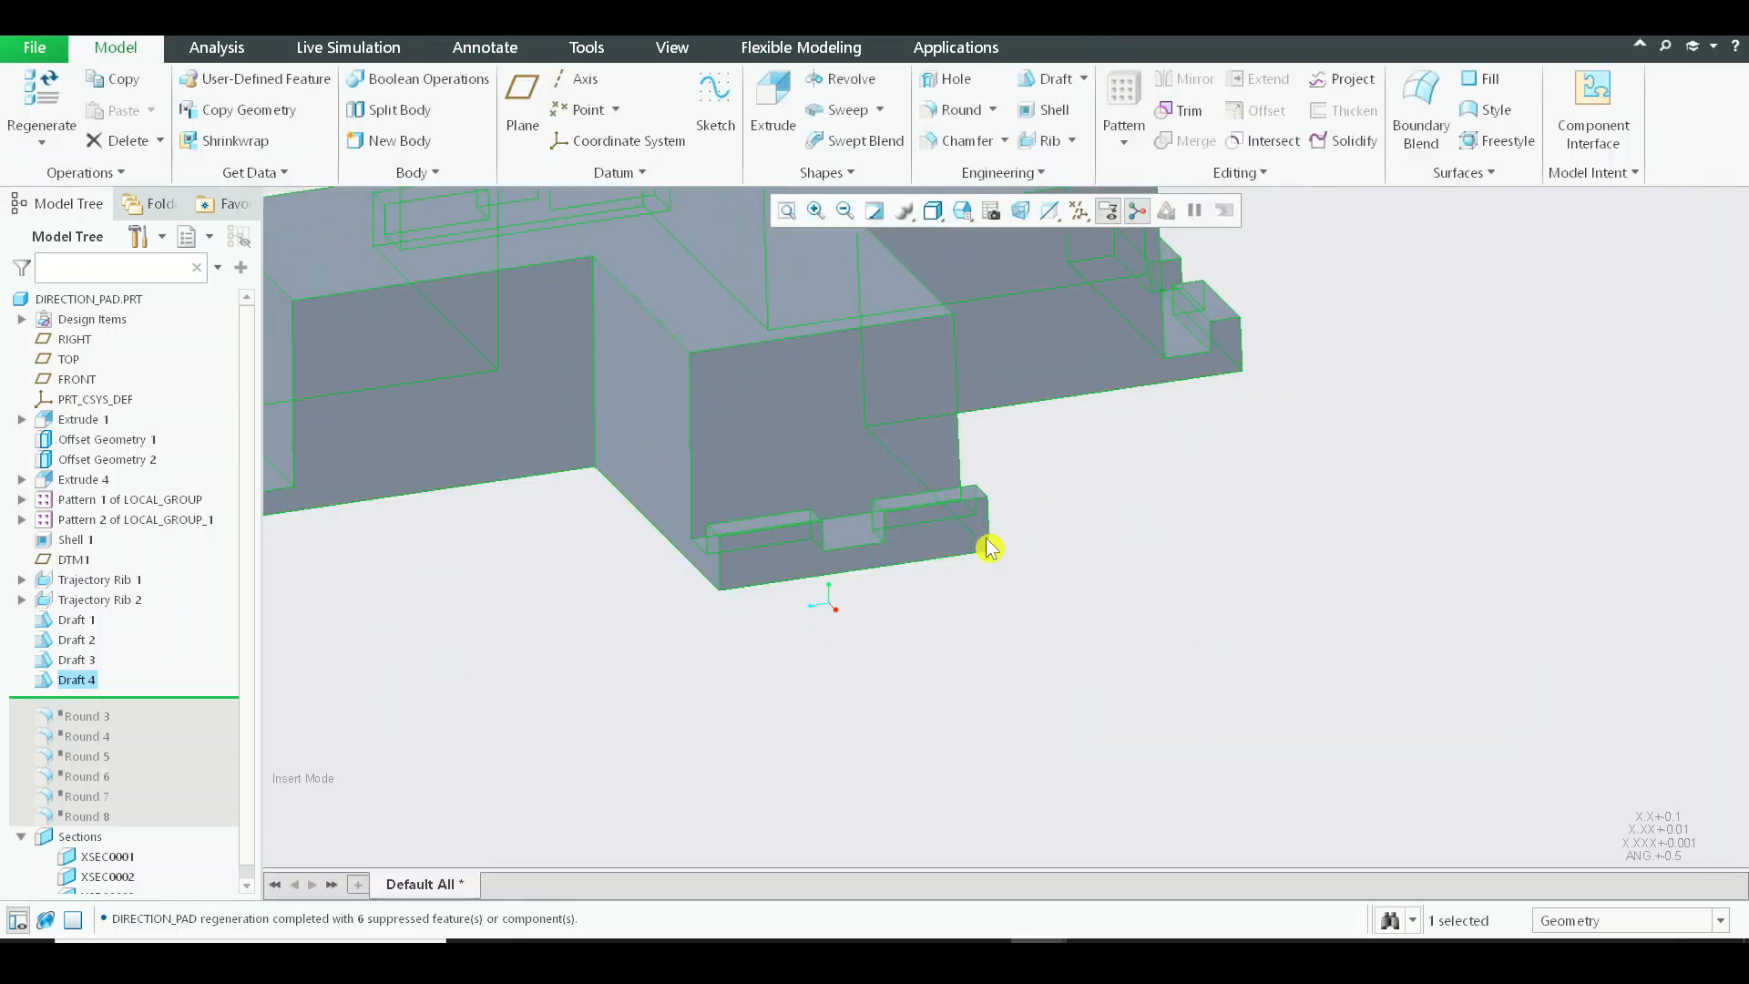
scroll(990, 547, "up", 6)
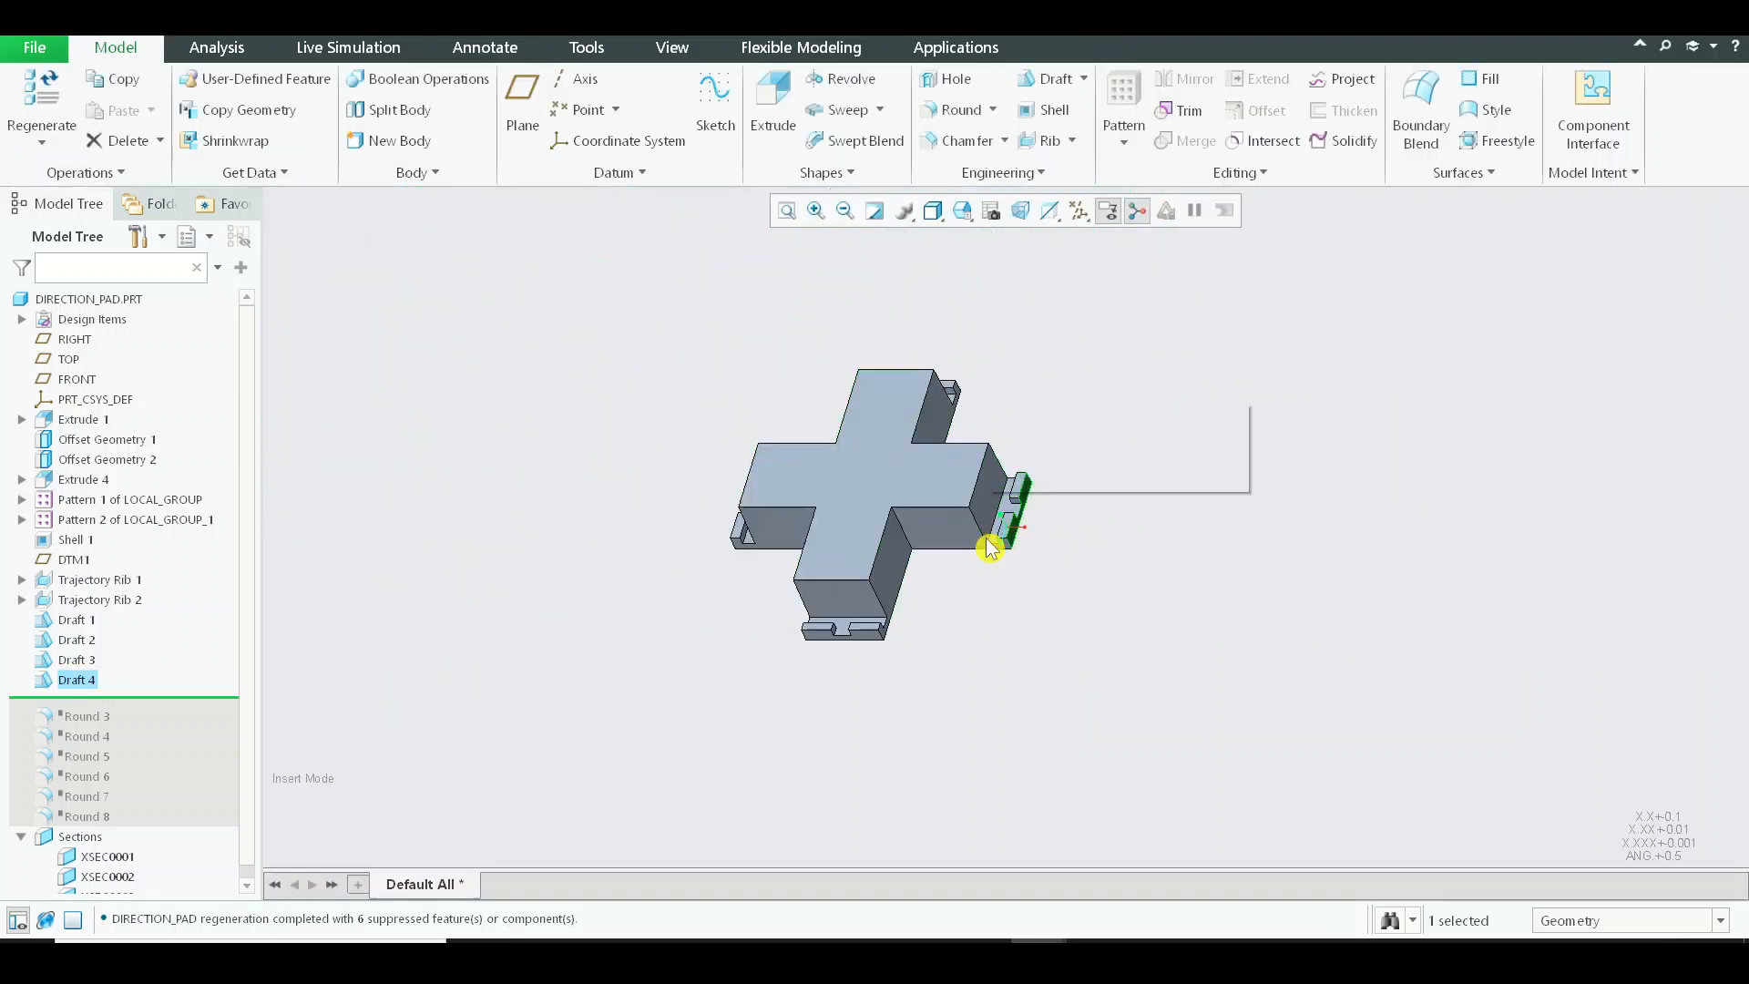
left_click(1031, 628)
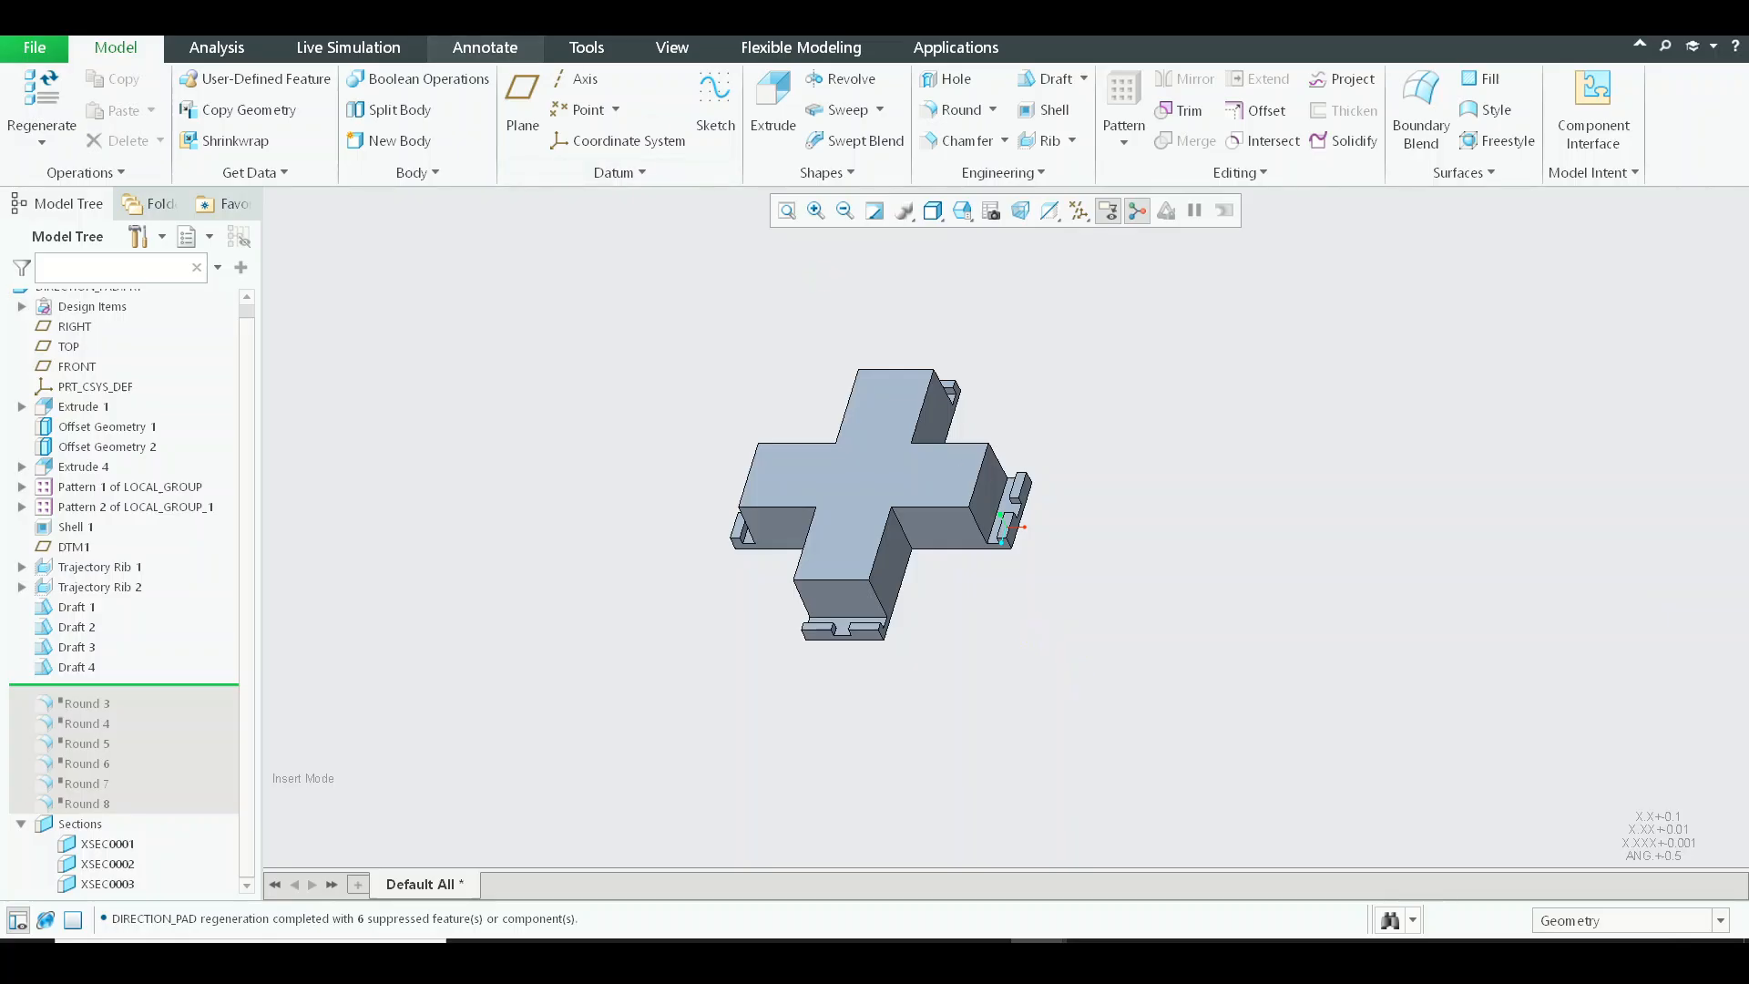
Run a draft analysis on the whole DIRECTION_PAD part with the TOP plane as direction, and inspect the outer walls and end lugs.
left_click(227, 52)
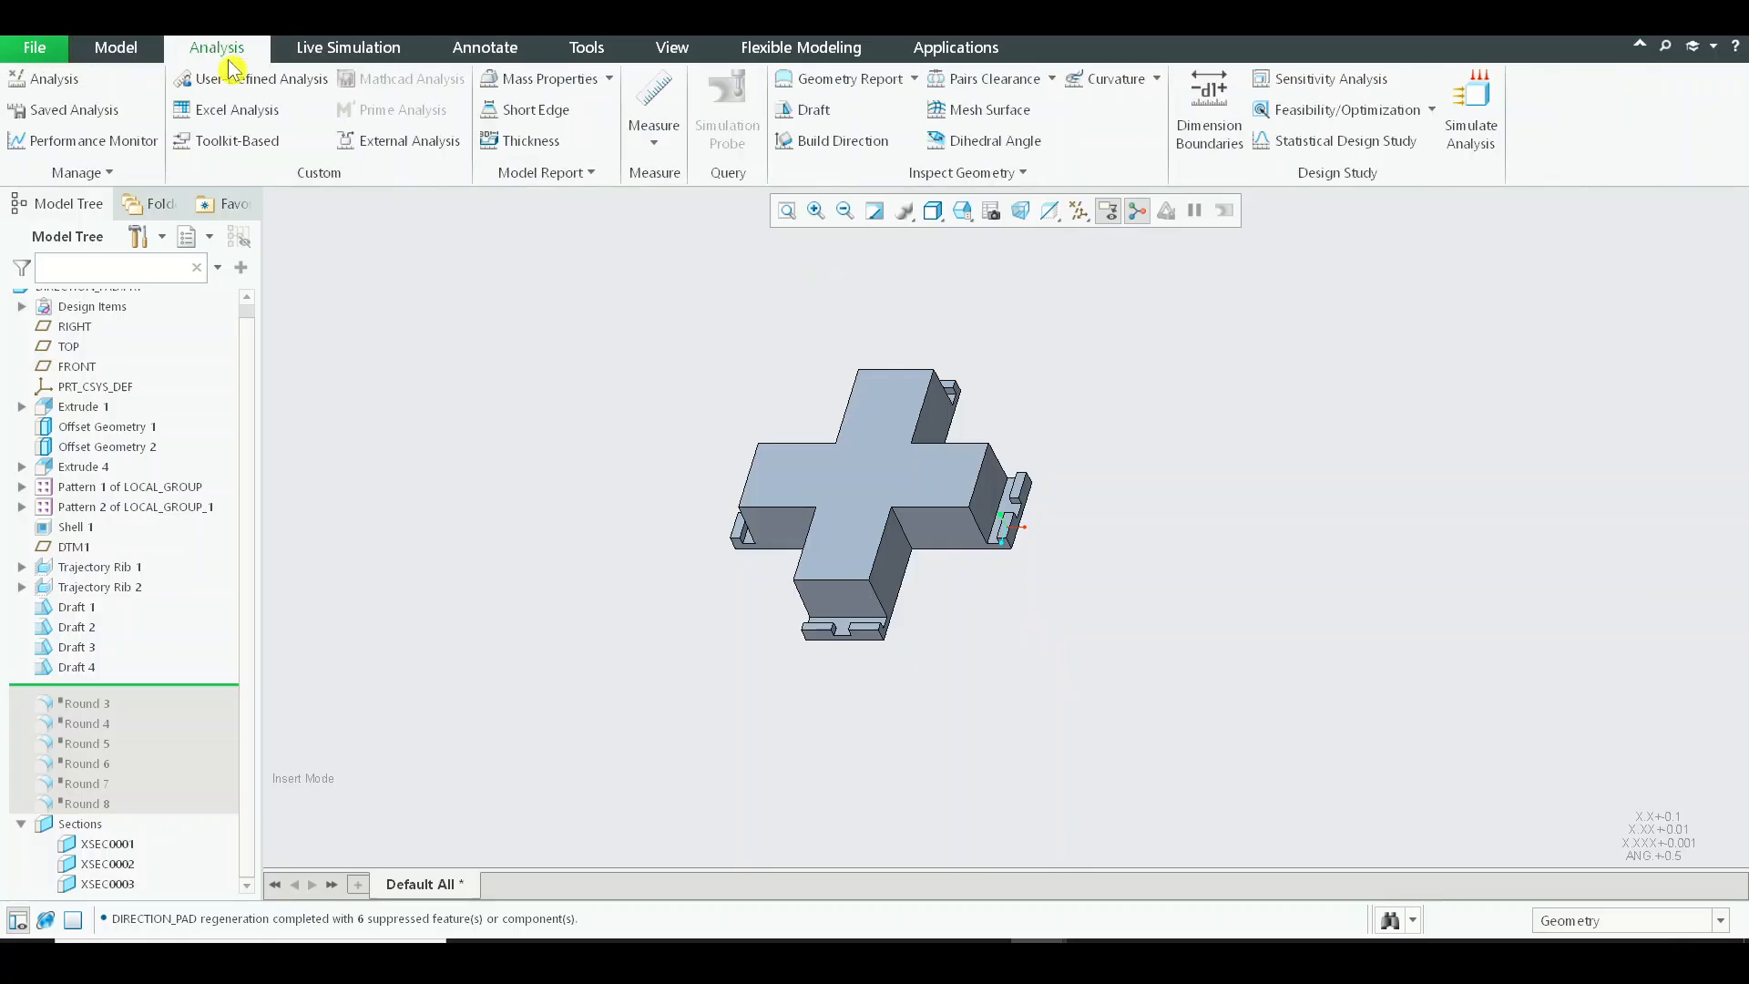
left_click(776, 119)
scroll(128, 357, "up", 1)
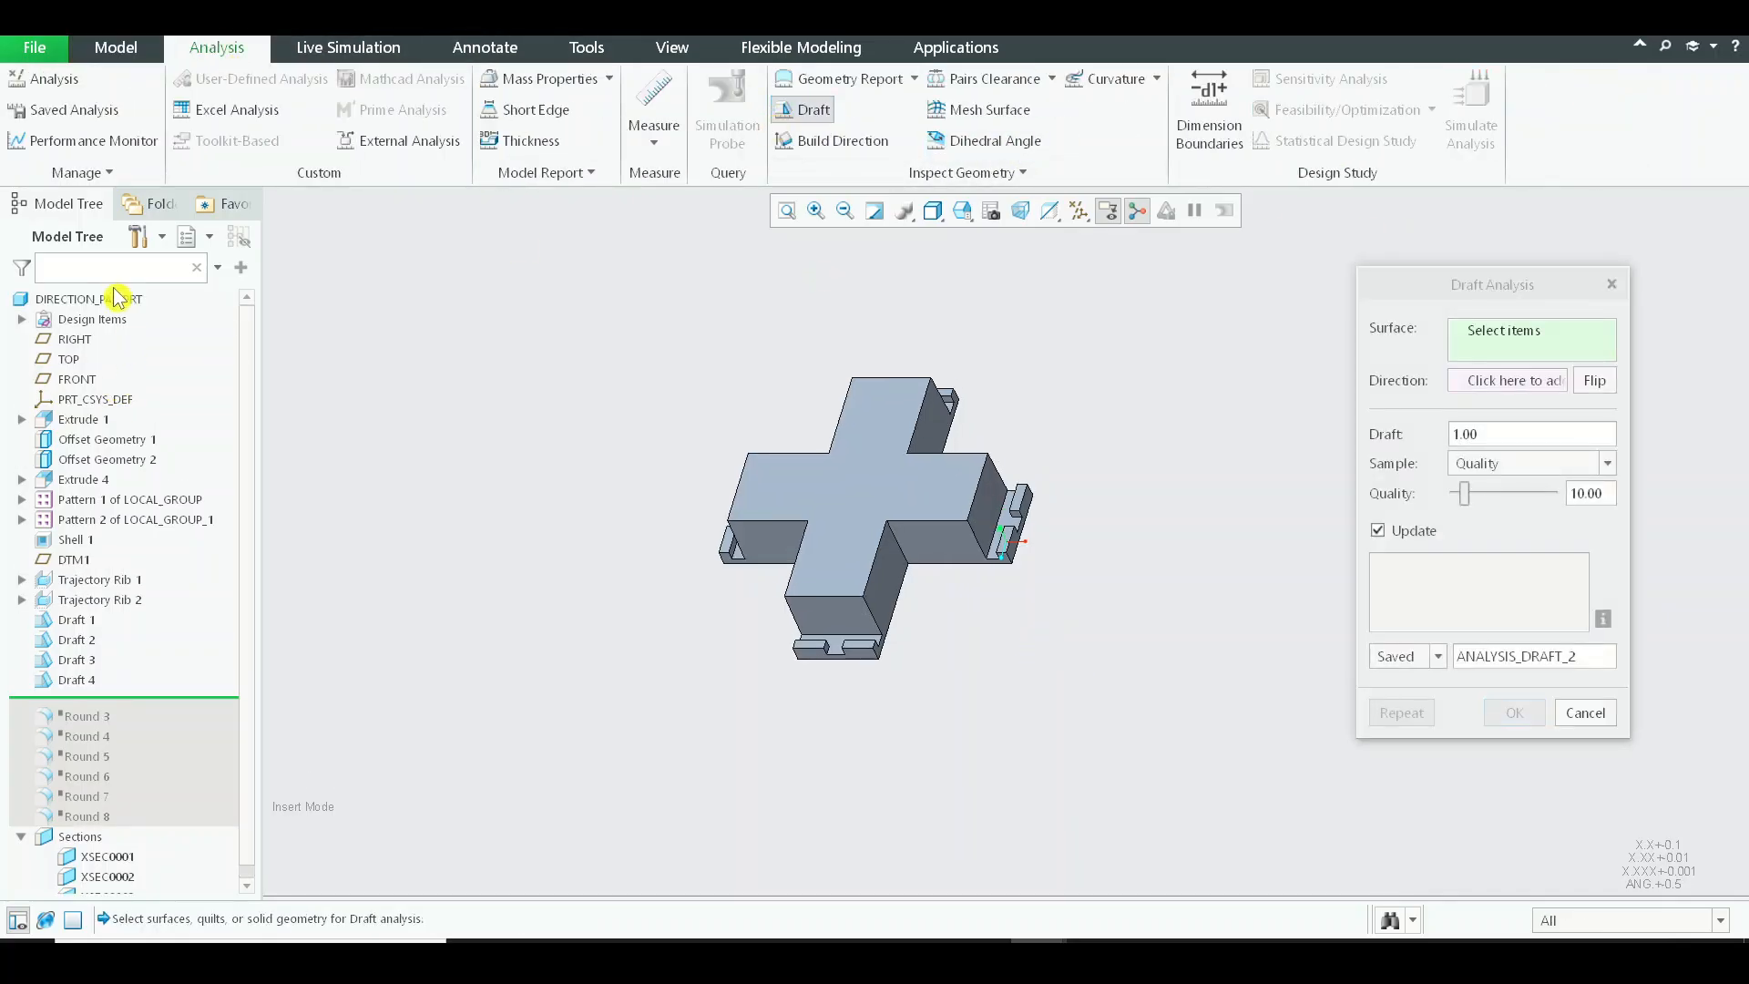
left_click(89, 298)
left_click(1504, 383)
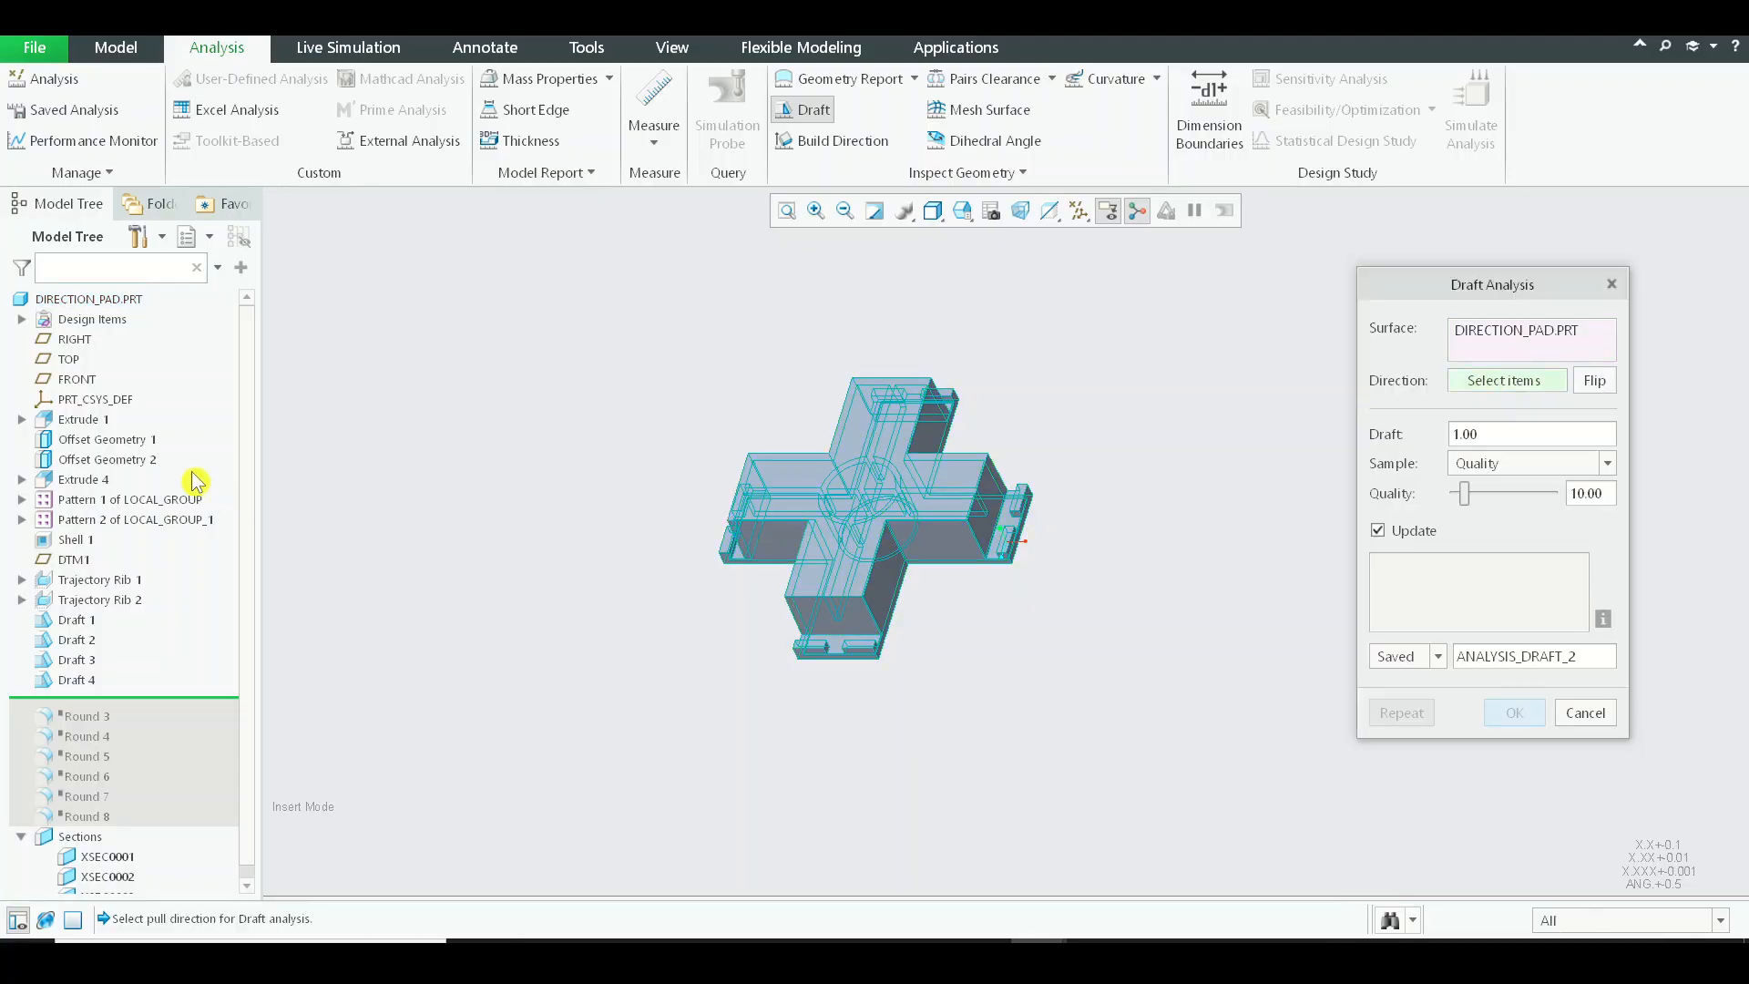
left_click(56, 356)
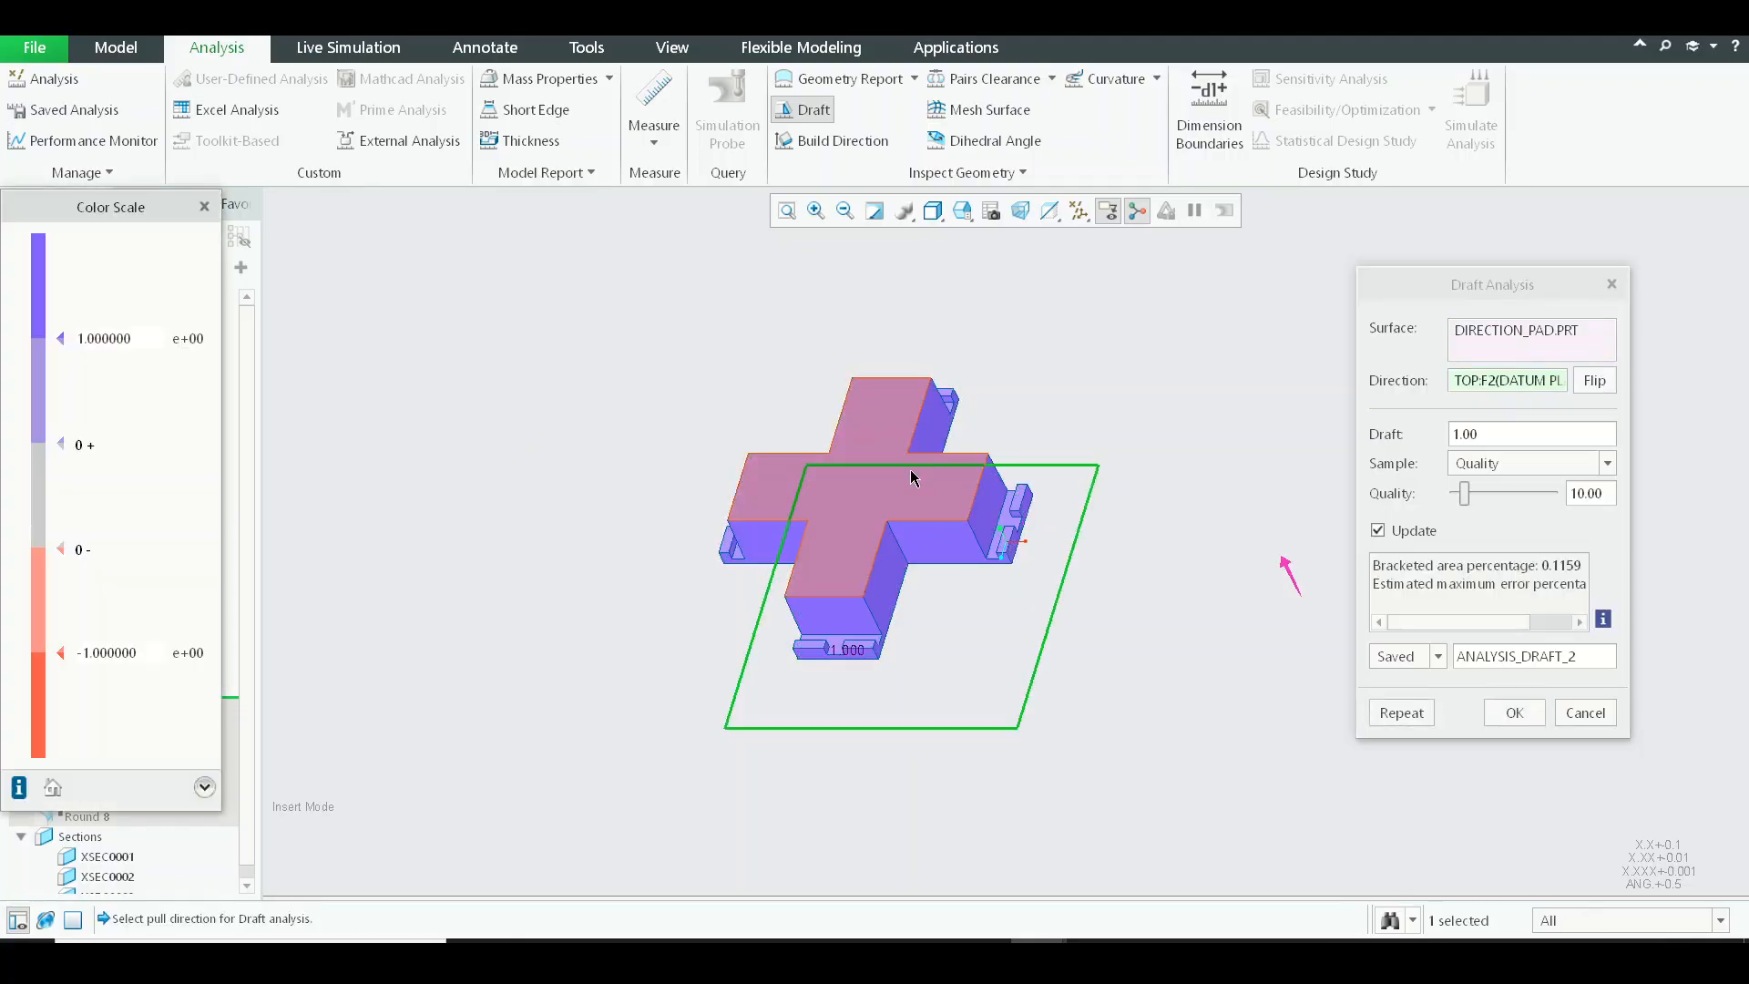
scroll(902, 502, "down", 4)
scroll(890, 522, "up", 3)
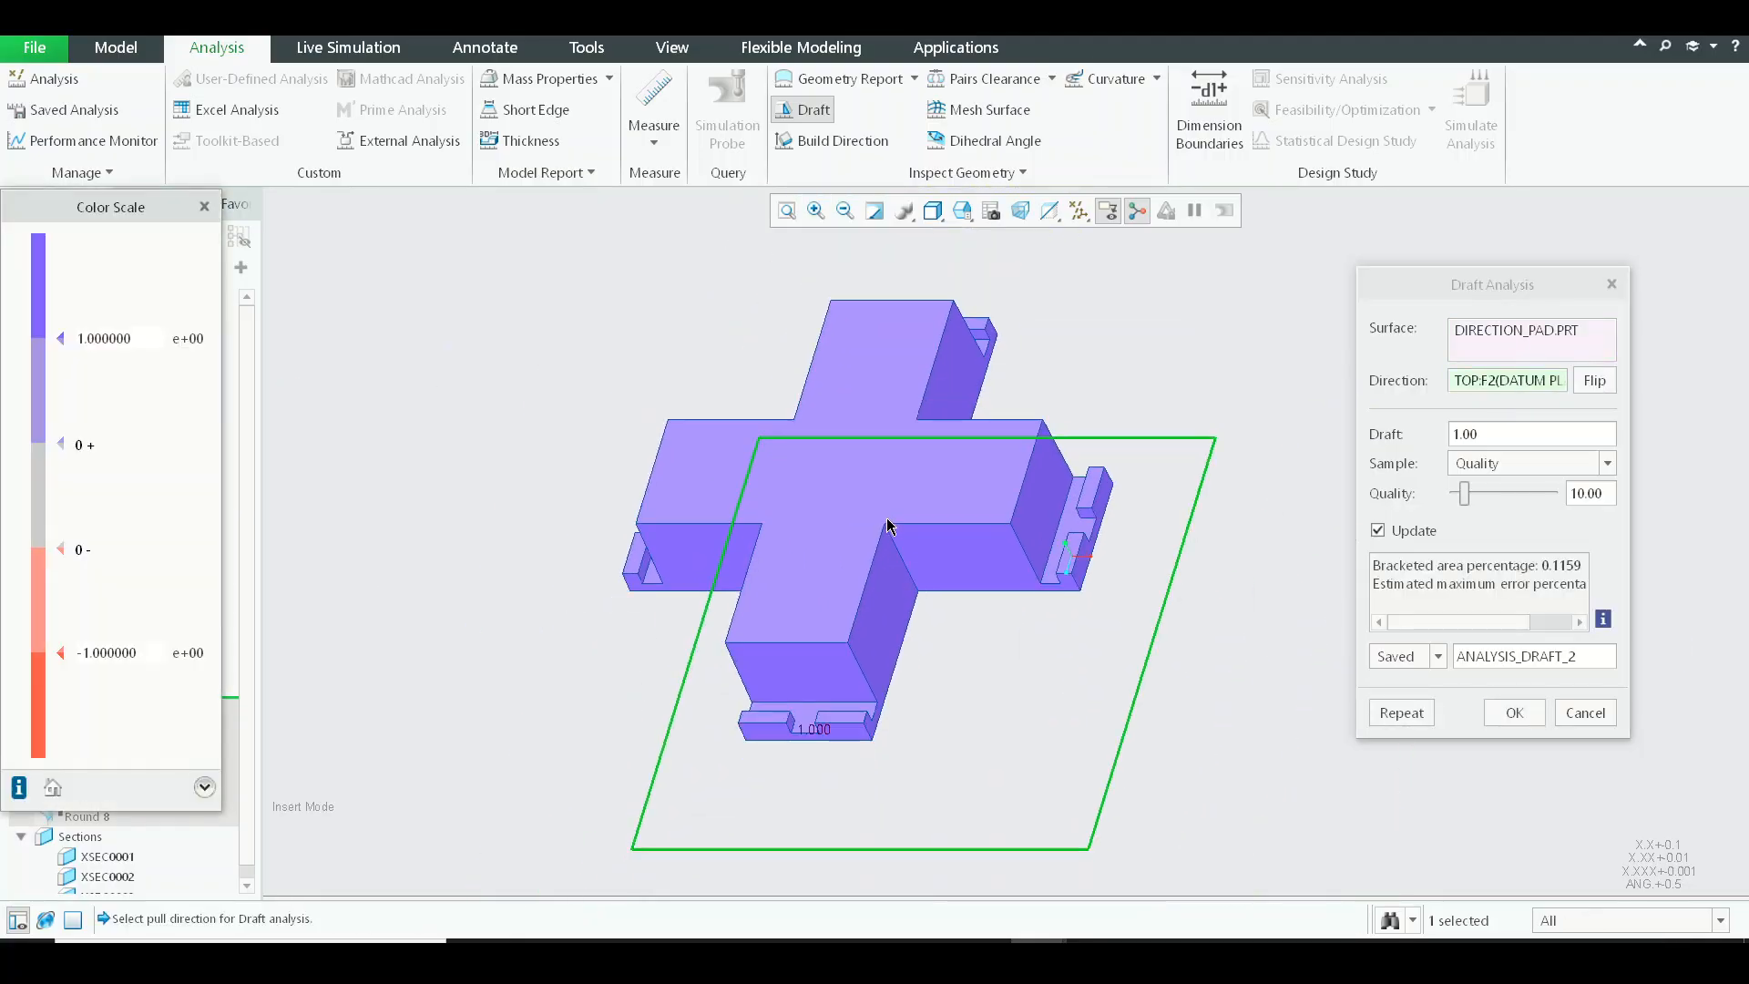
scroll(884, 528, "down", 3)
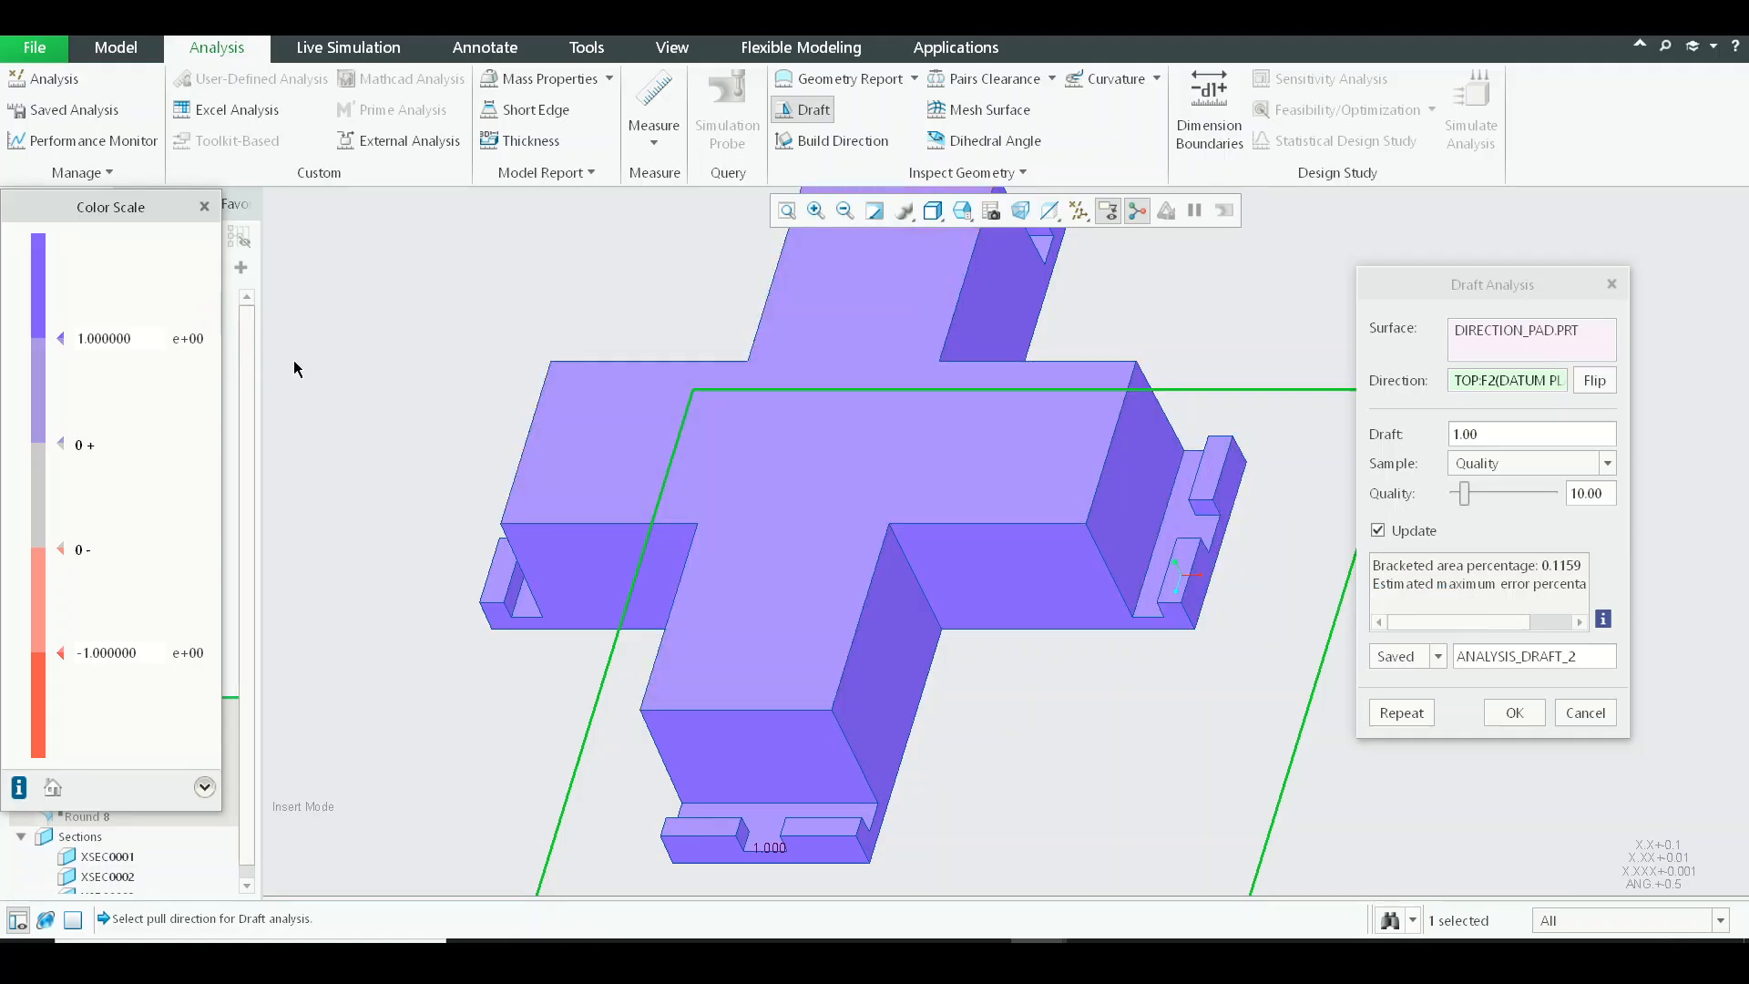
scroll(953, 532, "down", 3)
mouse_move(953, 532)
middle_mouse_down()
mouse_move(994, 453)
mouse_move(992, 379)
mouse_move(966, 341)
mouse_move(967, 583)
middle_mouse_up()
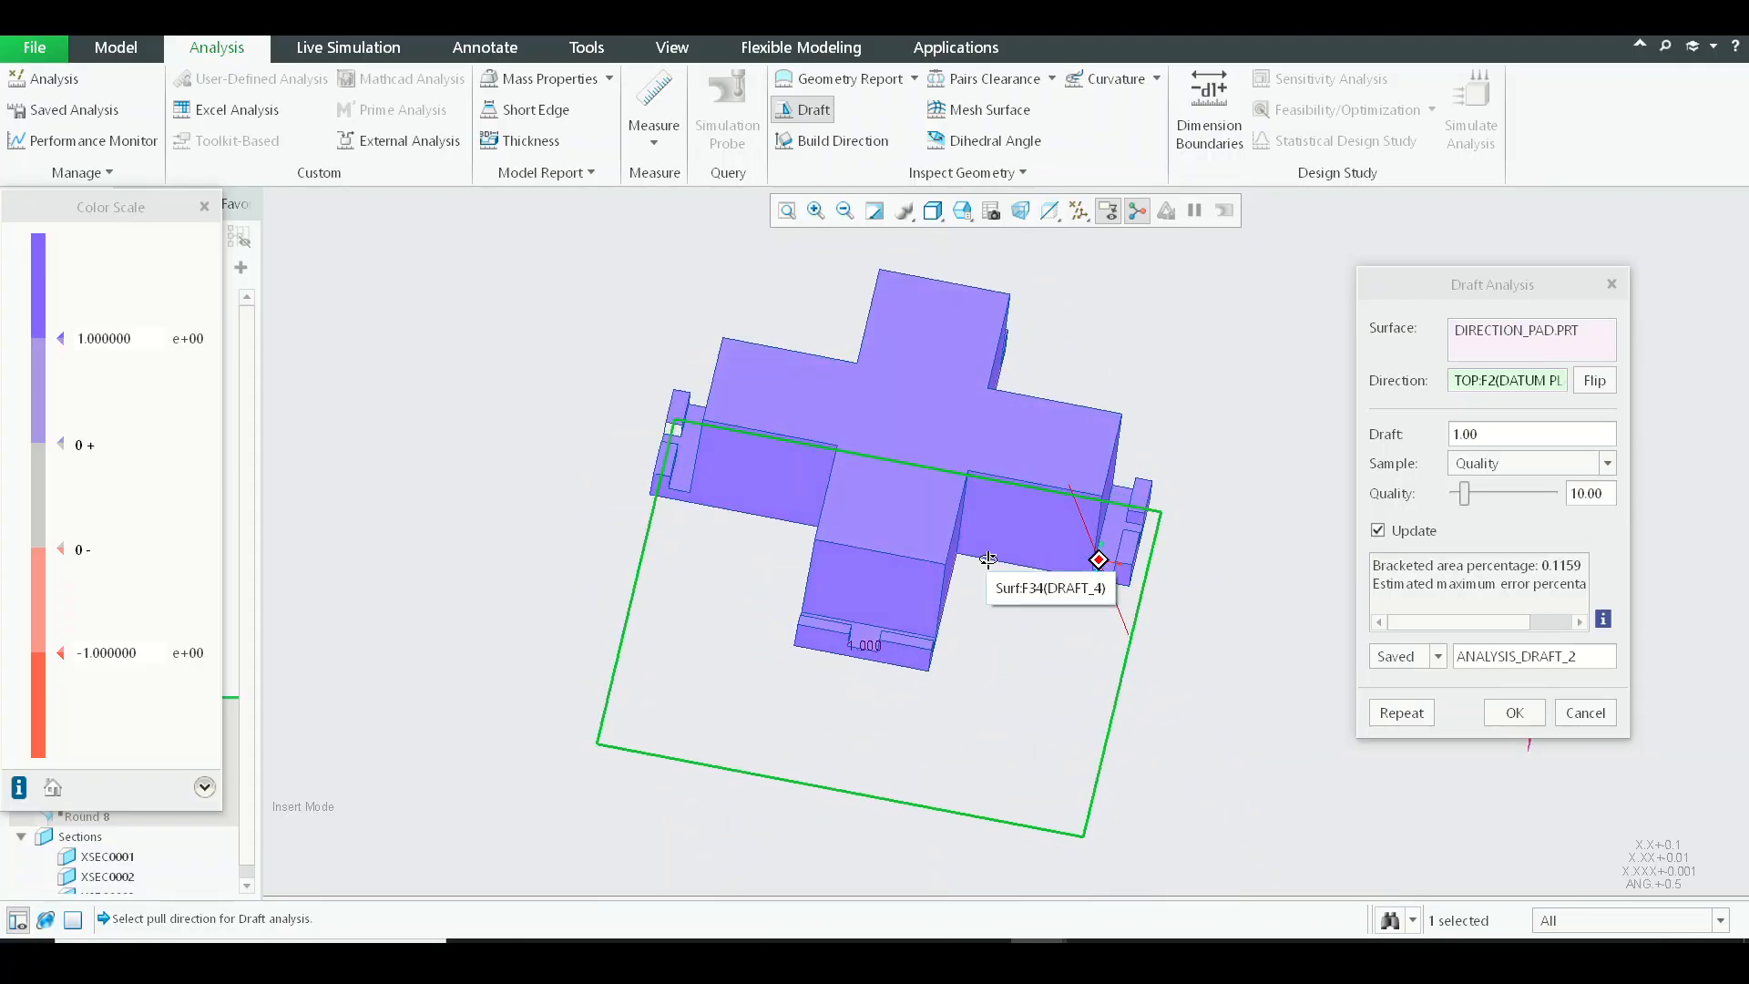
scroll(605, 379, "up", 5)
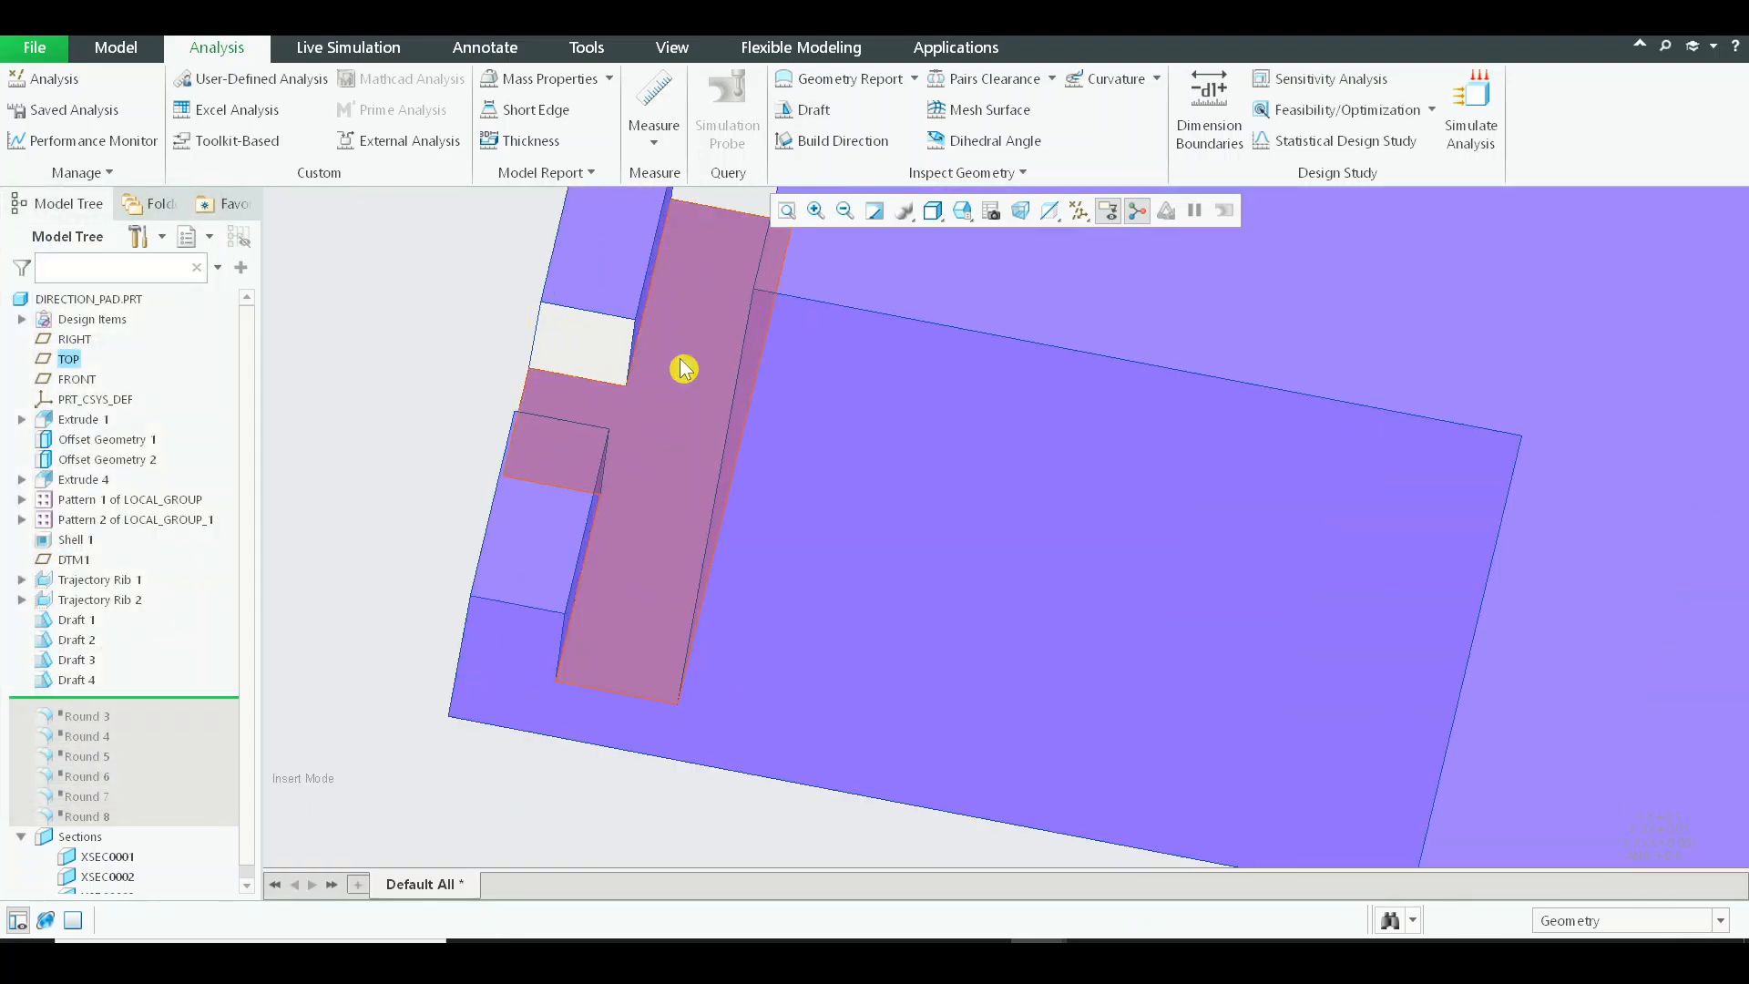
left_click(827, 386)
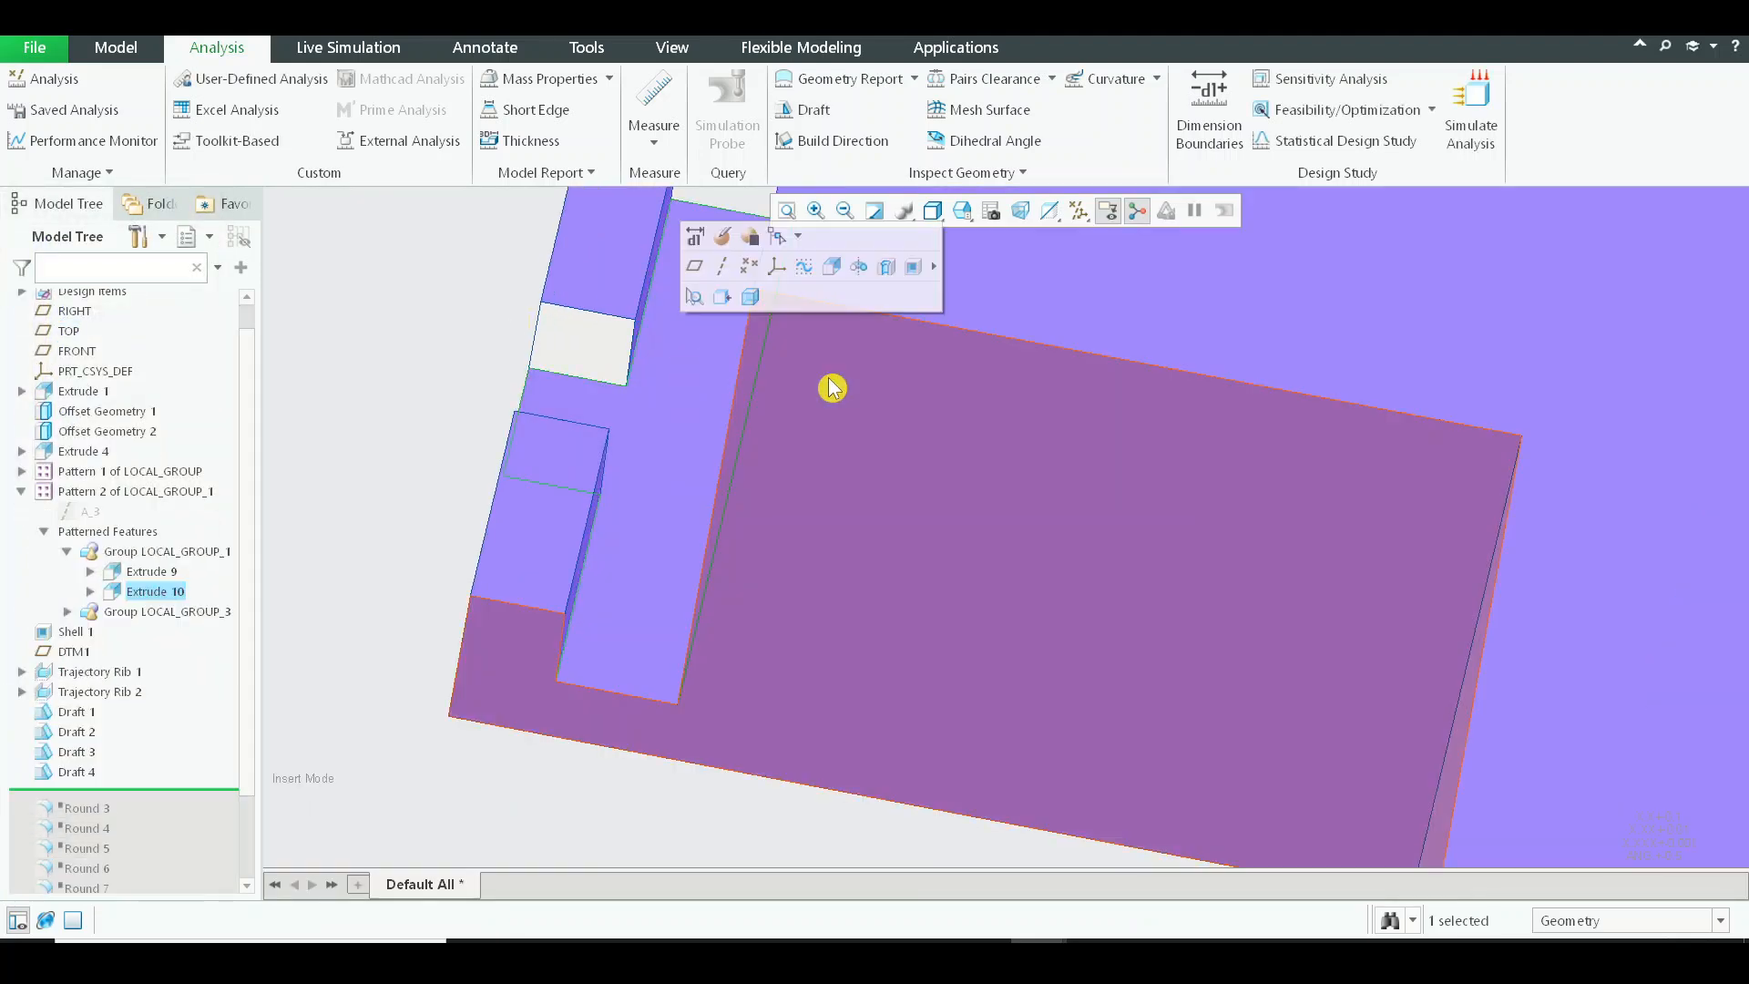
left_click(731, 375)
left_click(964, 326)
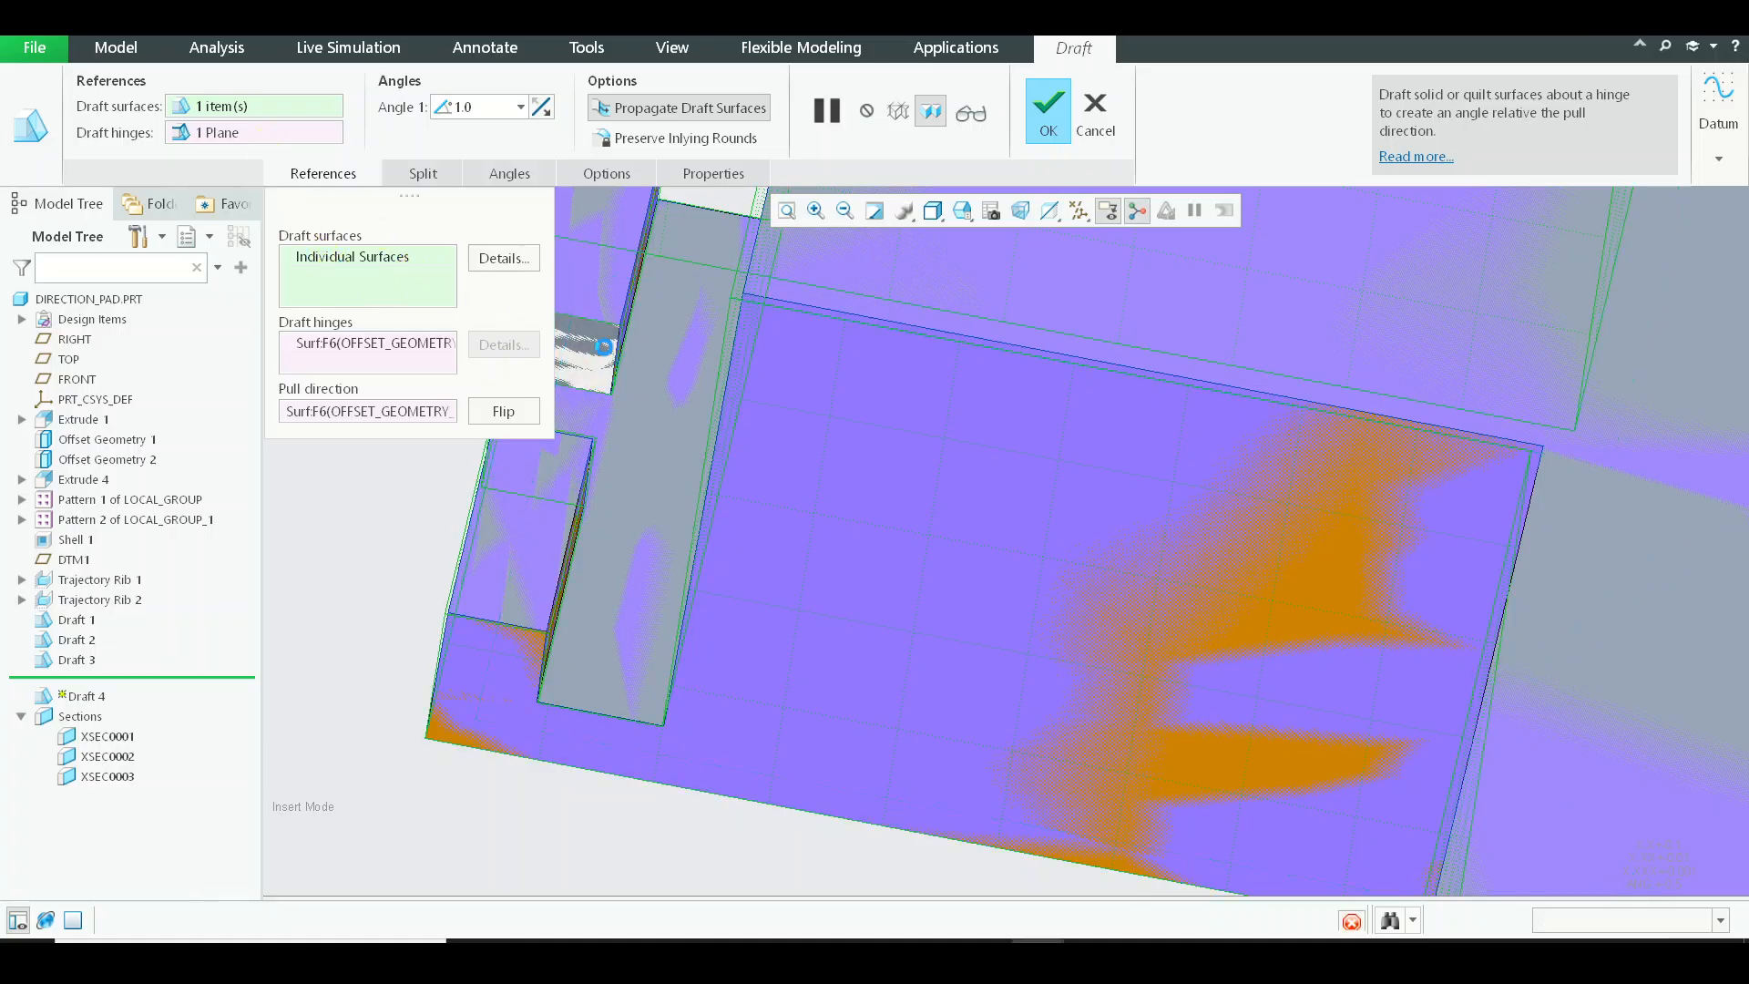
scroll(712, 404, "up", 4)
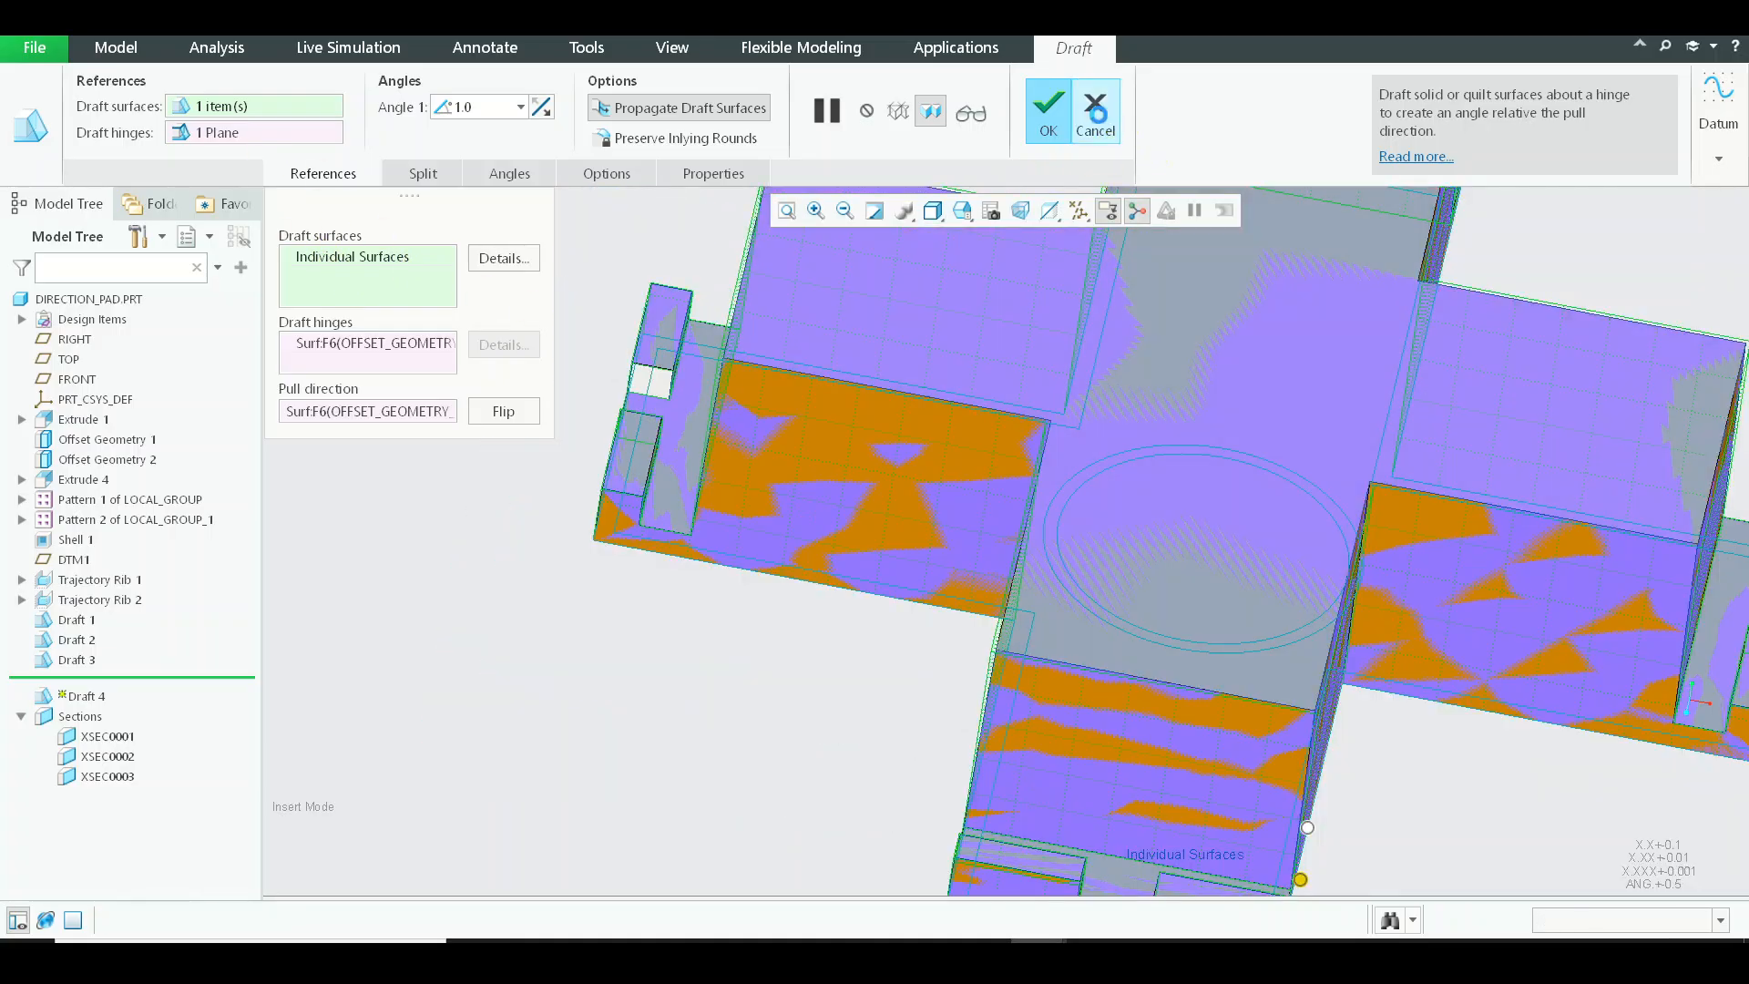
left_click(1096, 114)
left_click(938, 521)
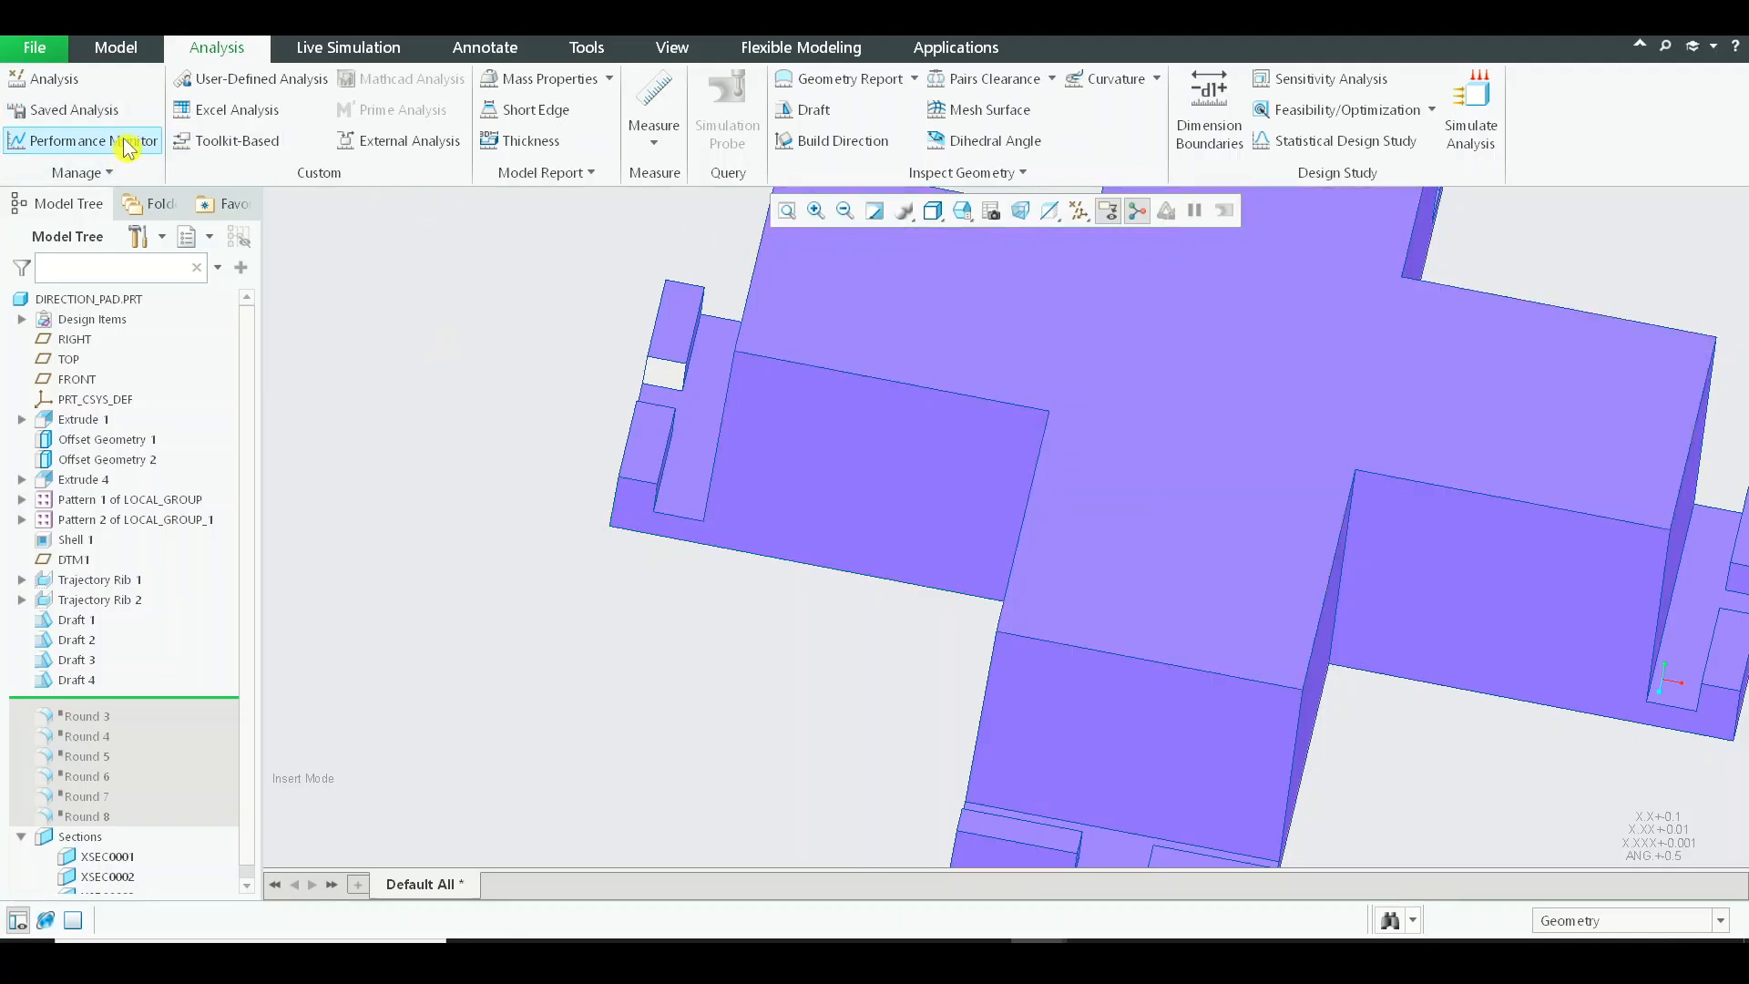
Hide the saved ANALYSIS_DRAFT_2 result so the model shows its normal shading.
left_click(74, 110)
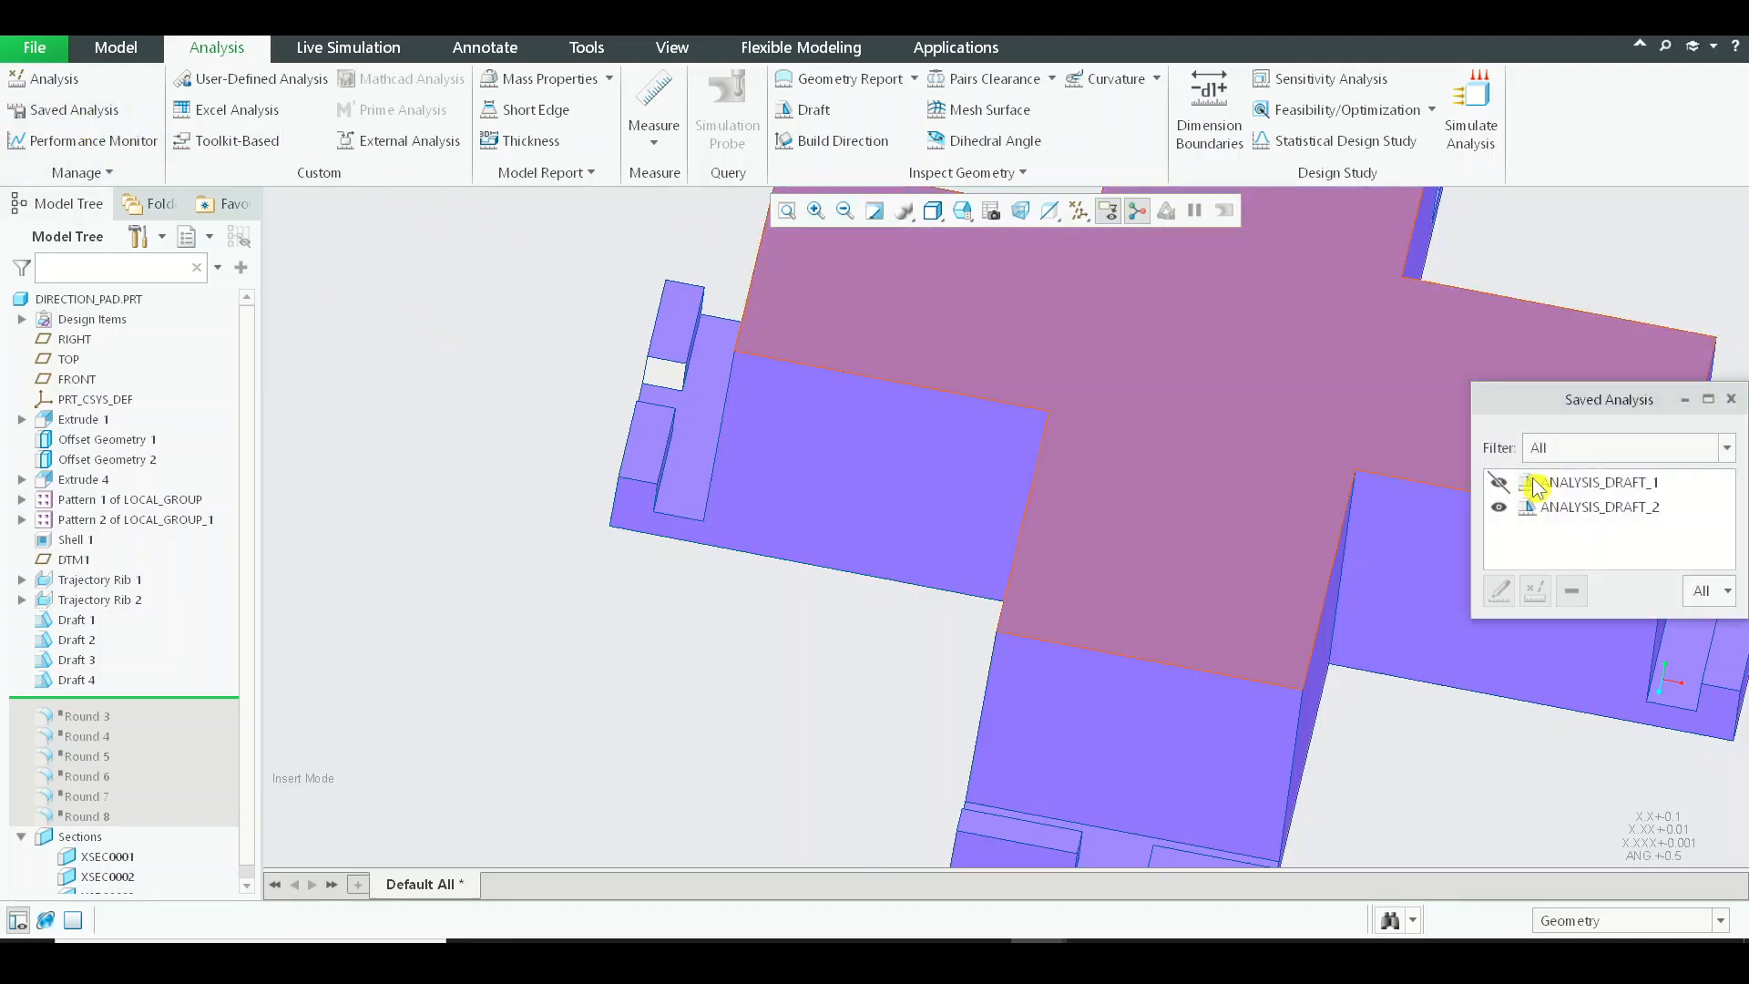
left_click(1499, 516)
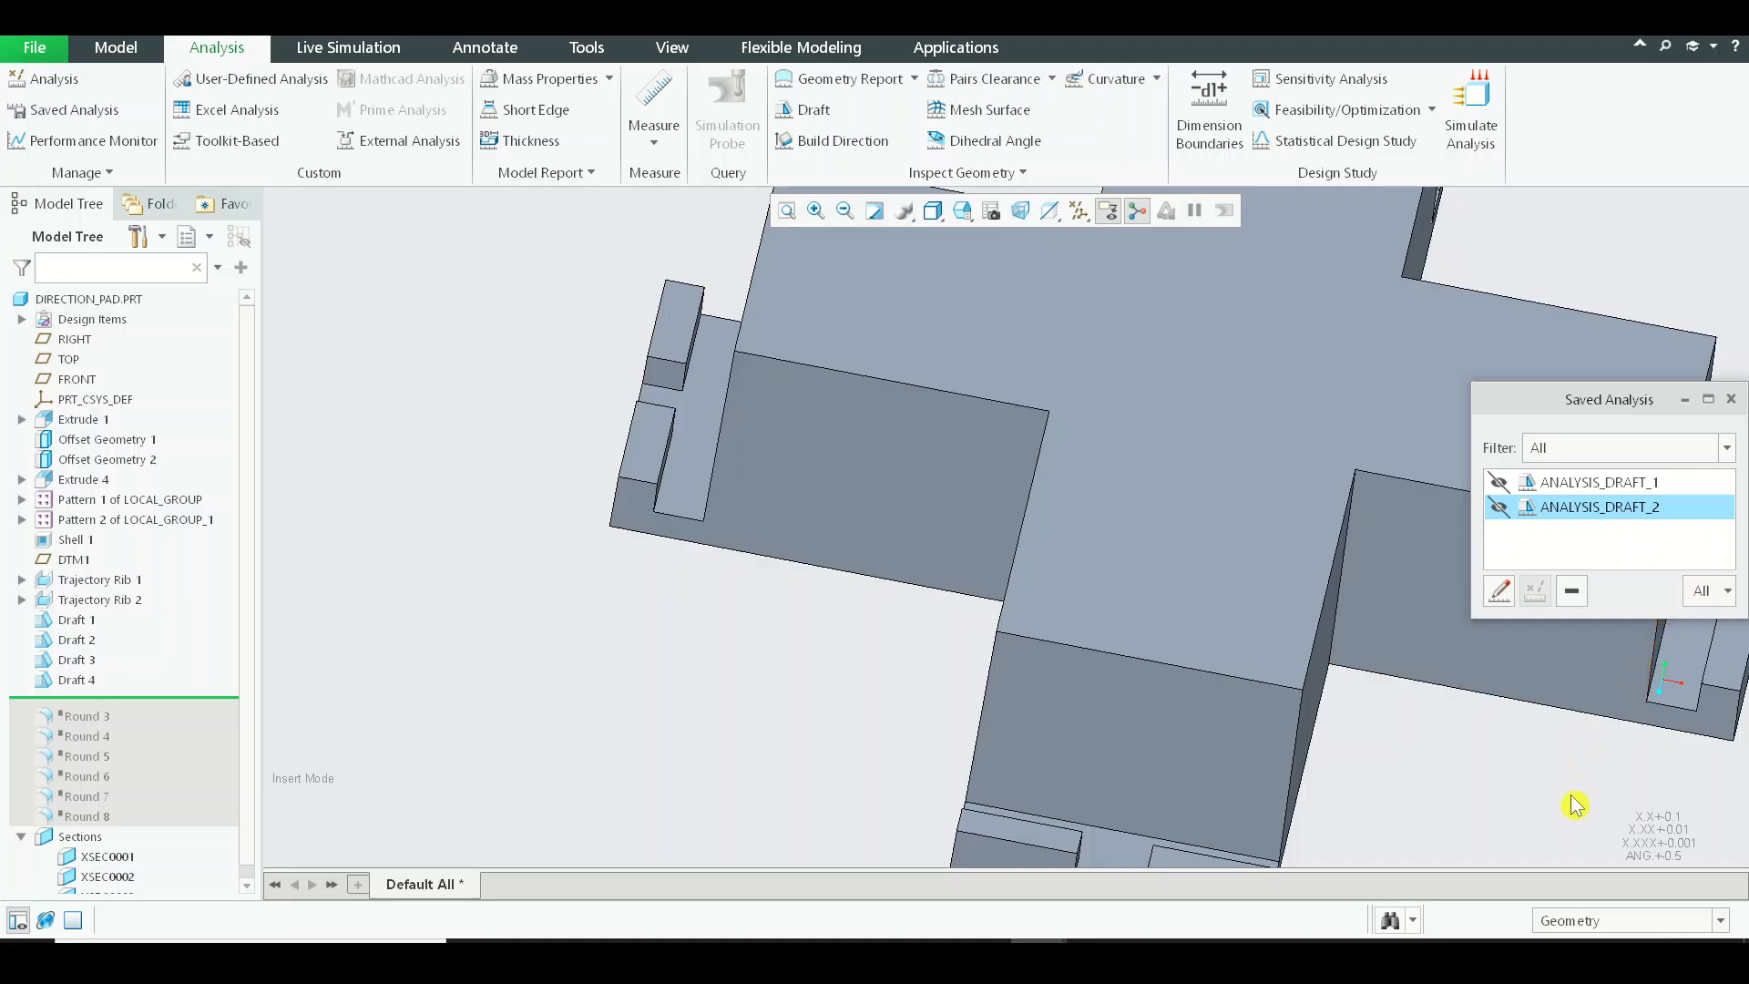
left_click(1731, 400)
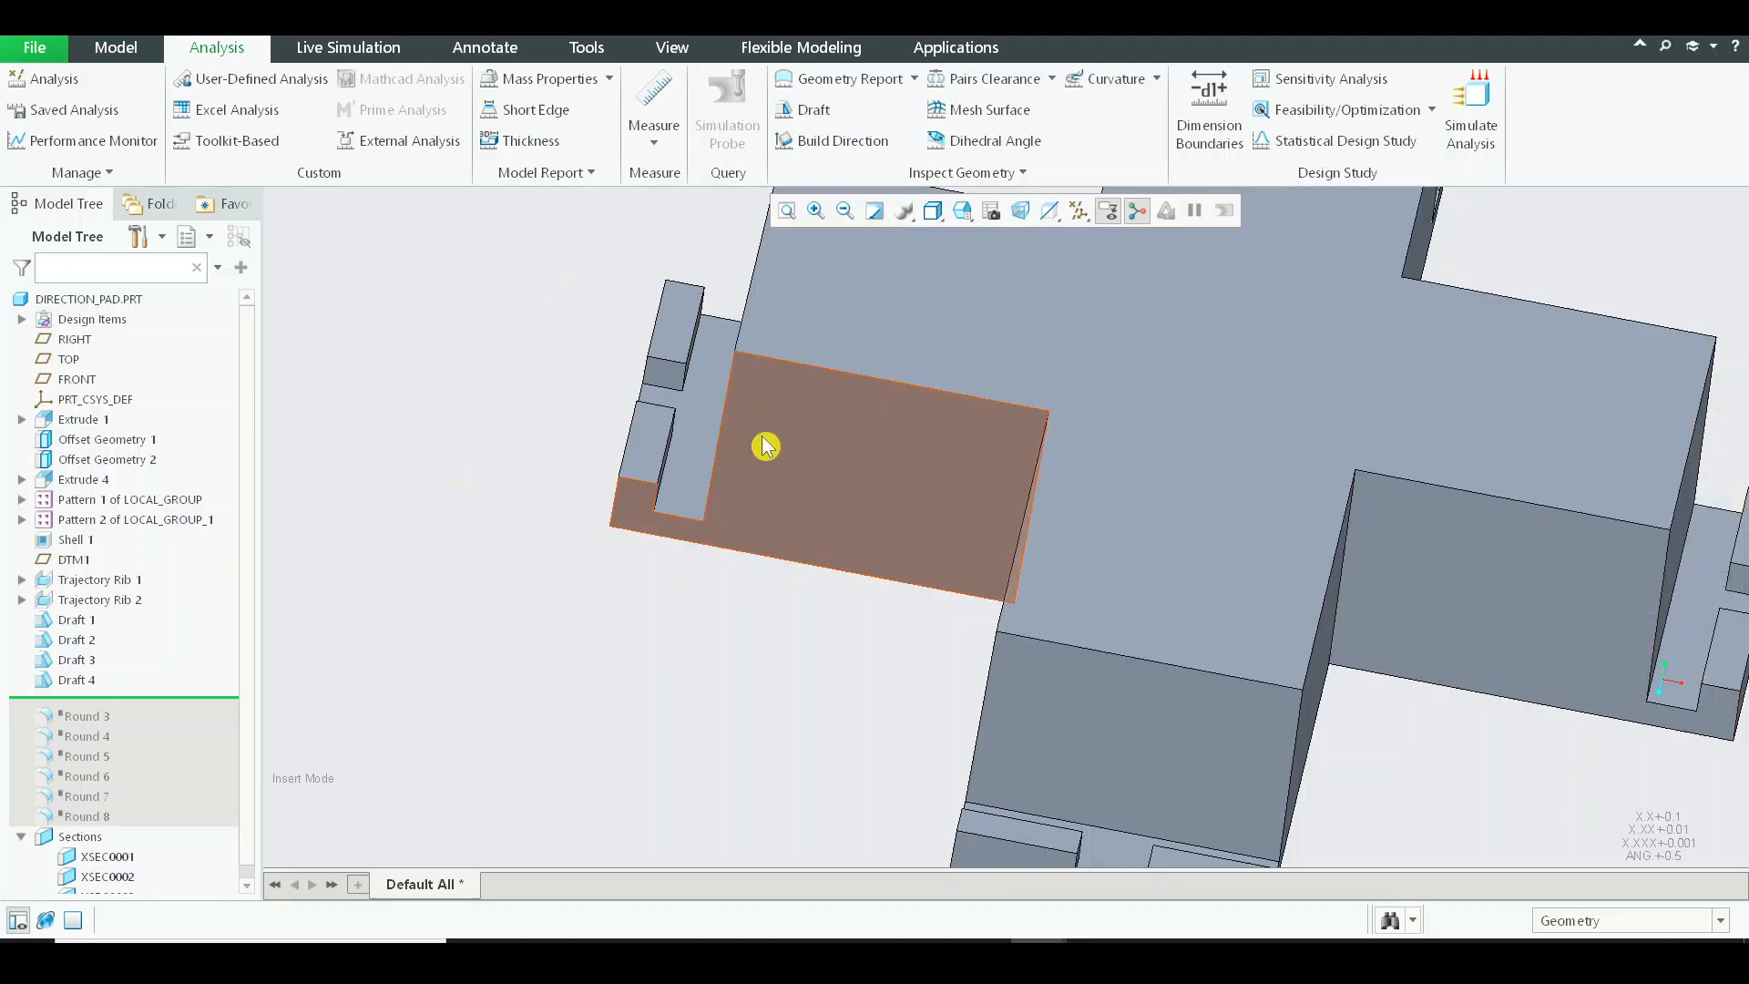
Redefine Draft 4 to include the missed notch face between the end lugs, and clear the selection.
left_click(801, 444)
left_click(842, 314)
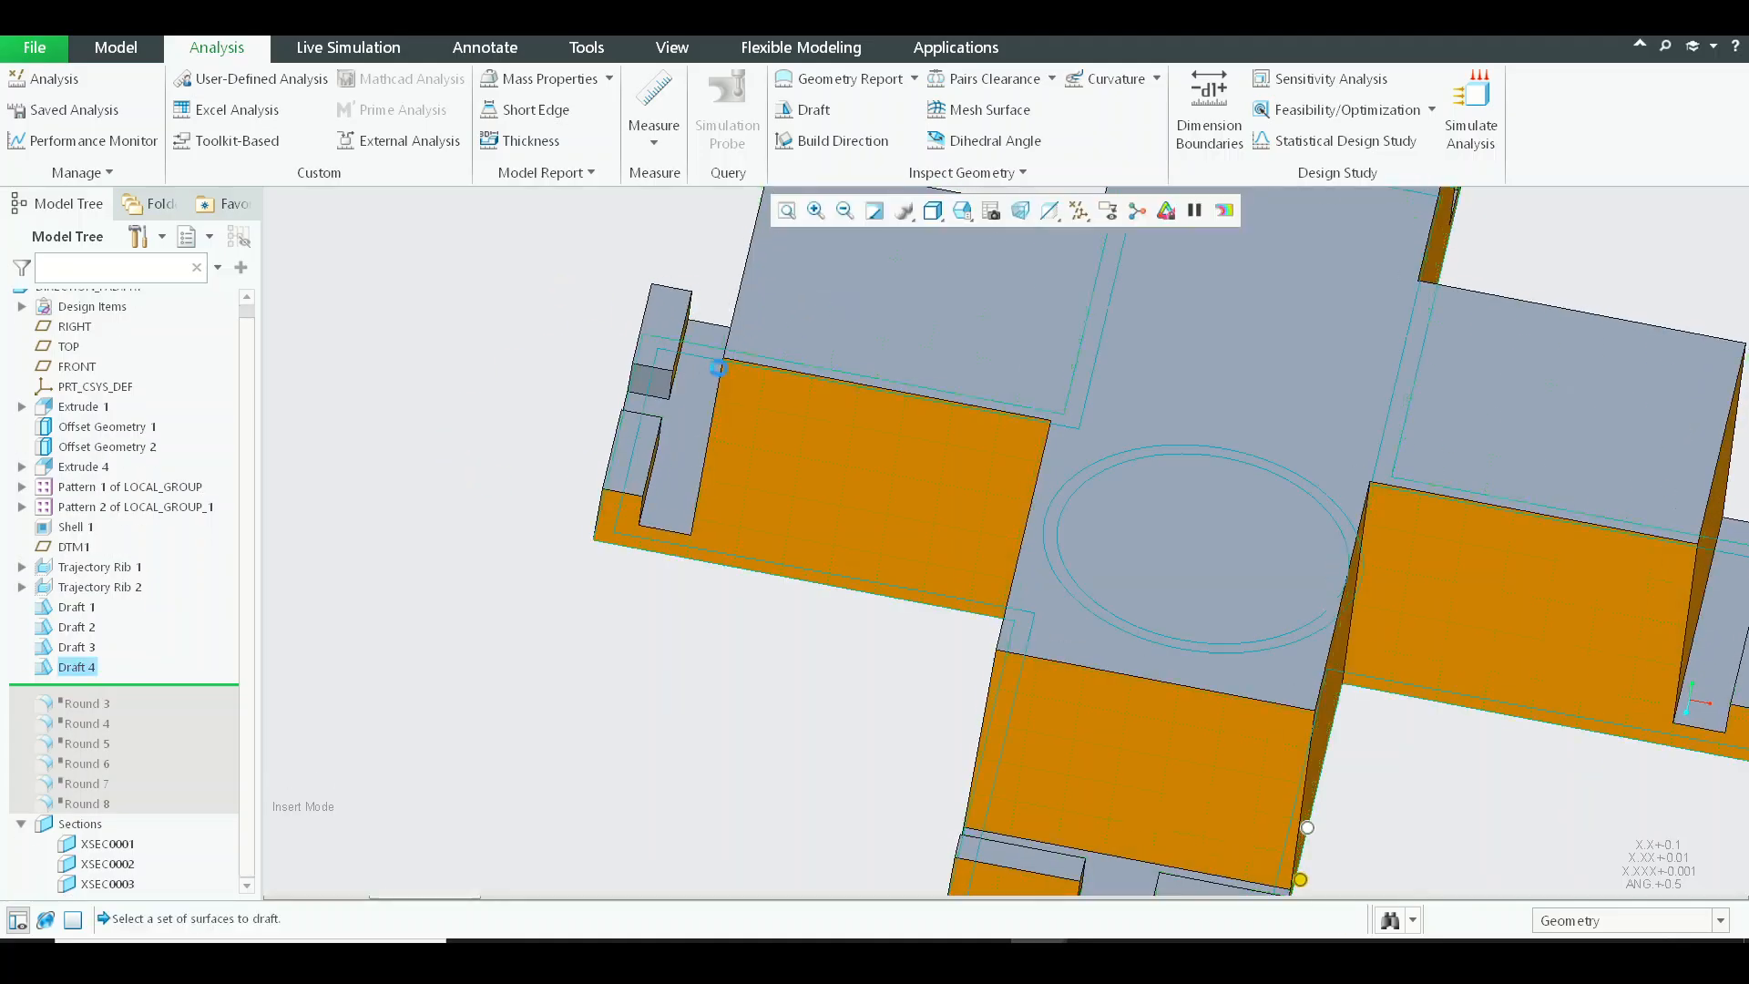
middle_click(856, 474)
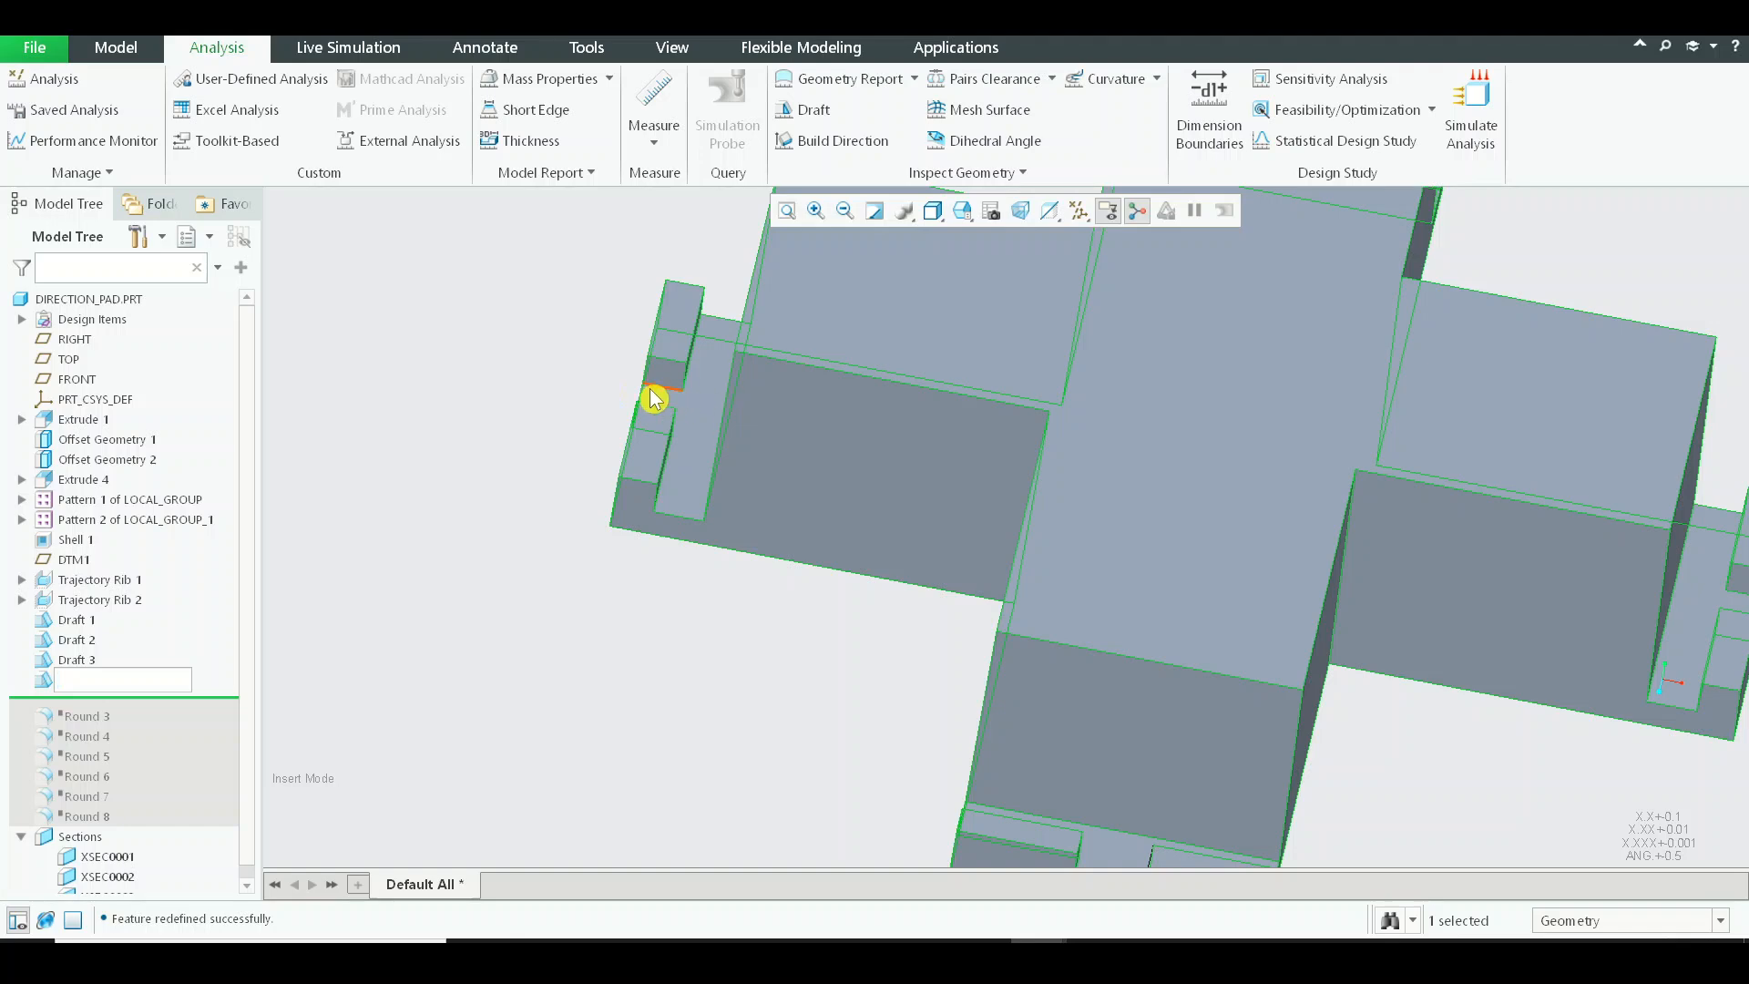
left_click(533, 361)
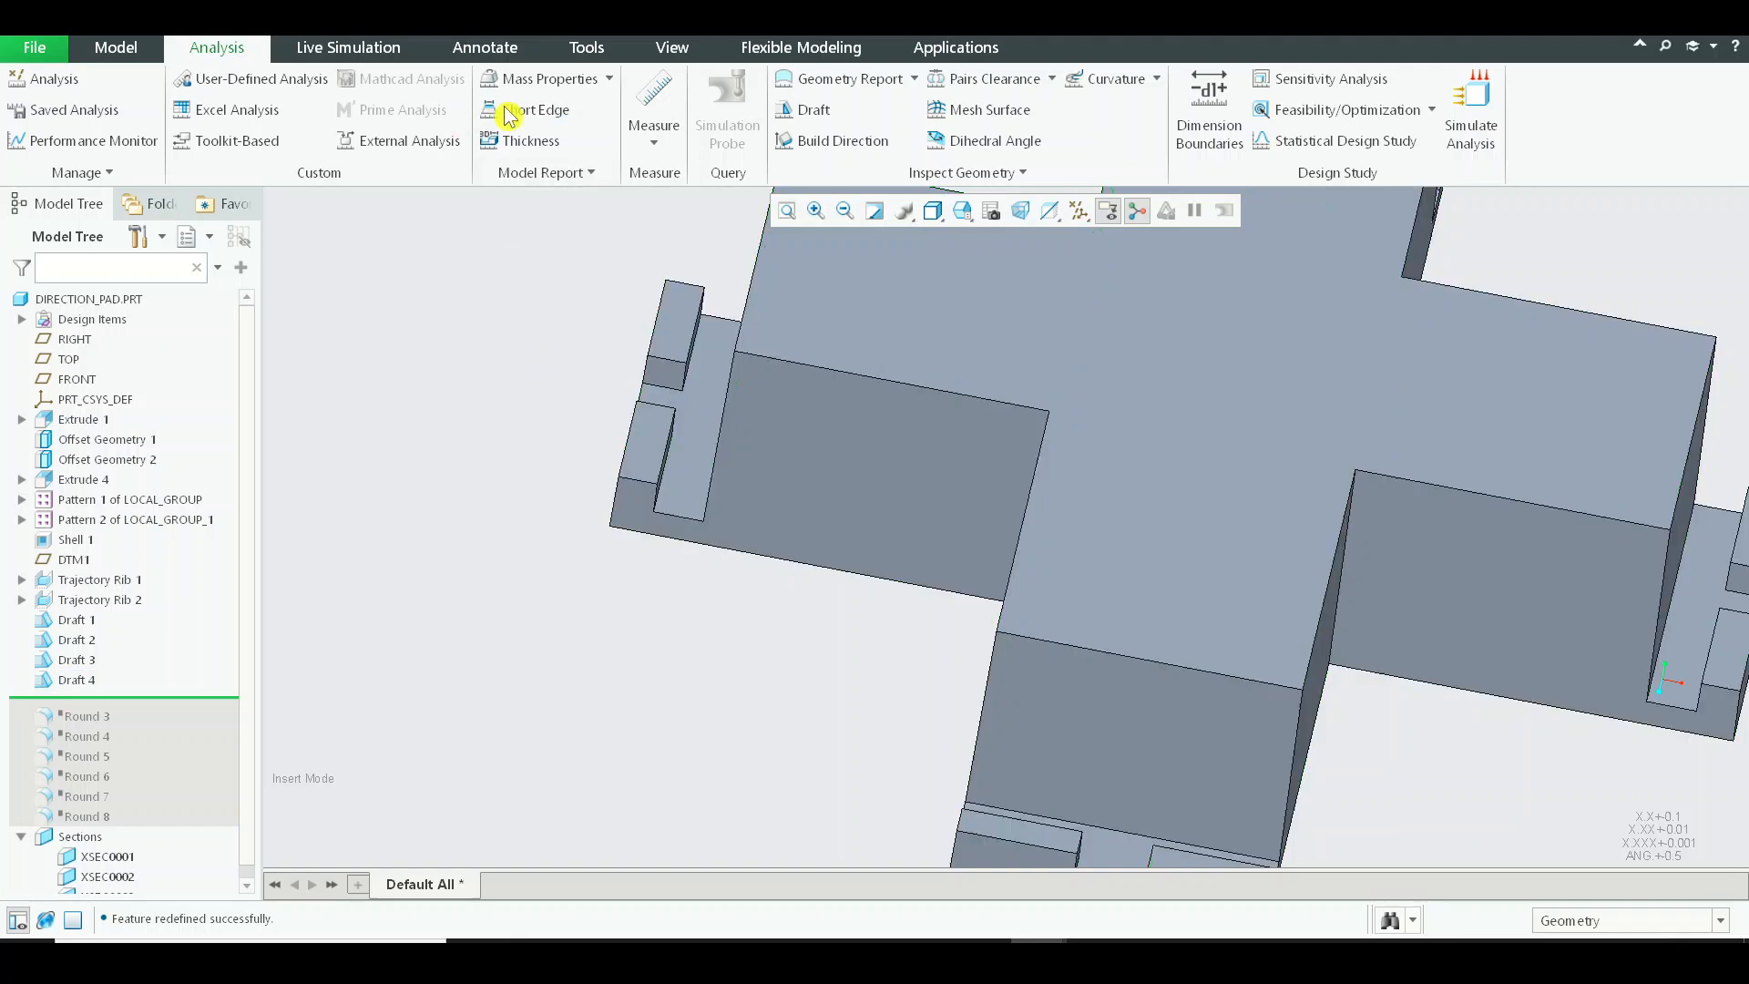
Run a new draft analysis on the whole part with the TOP plane as the pull direction.
left_click(811, 110)
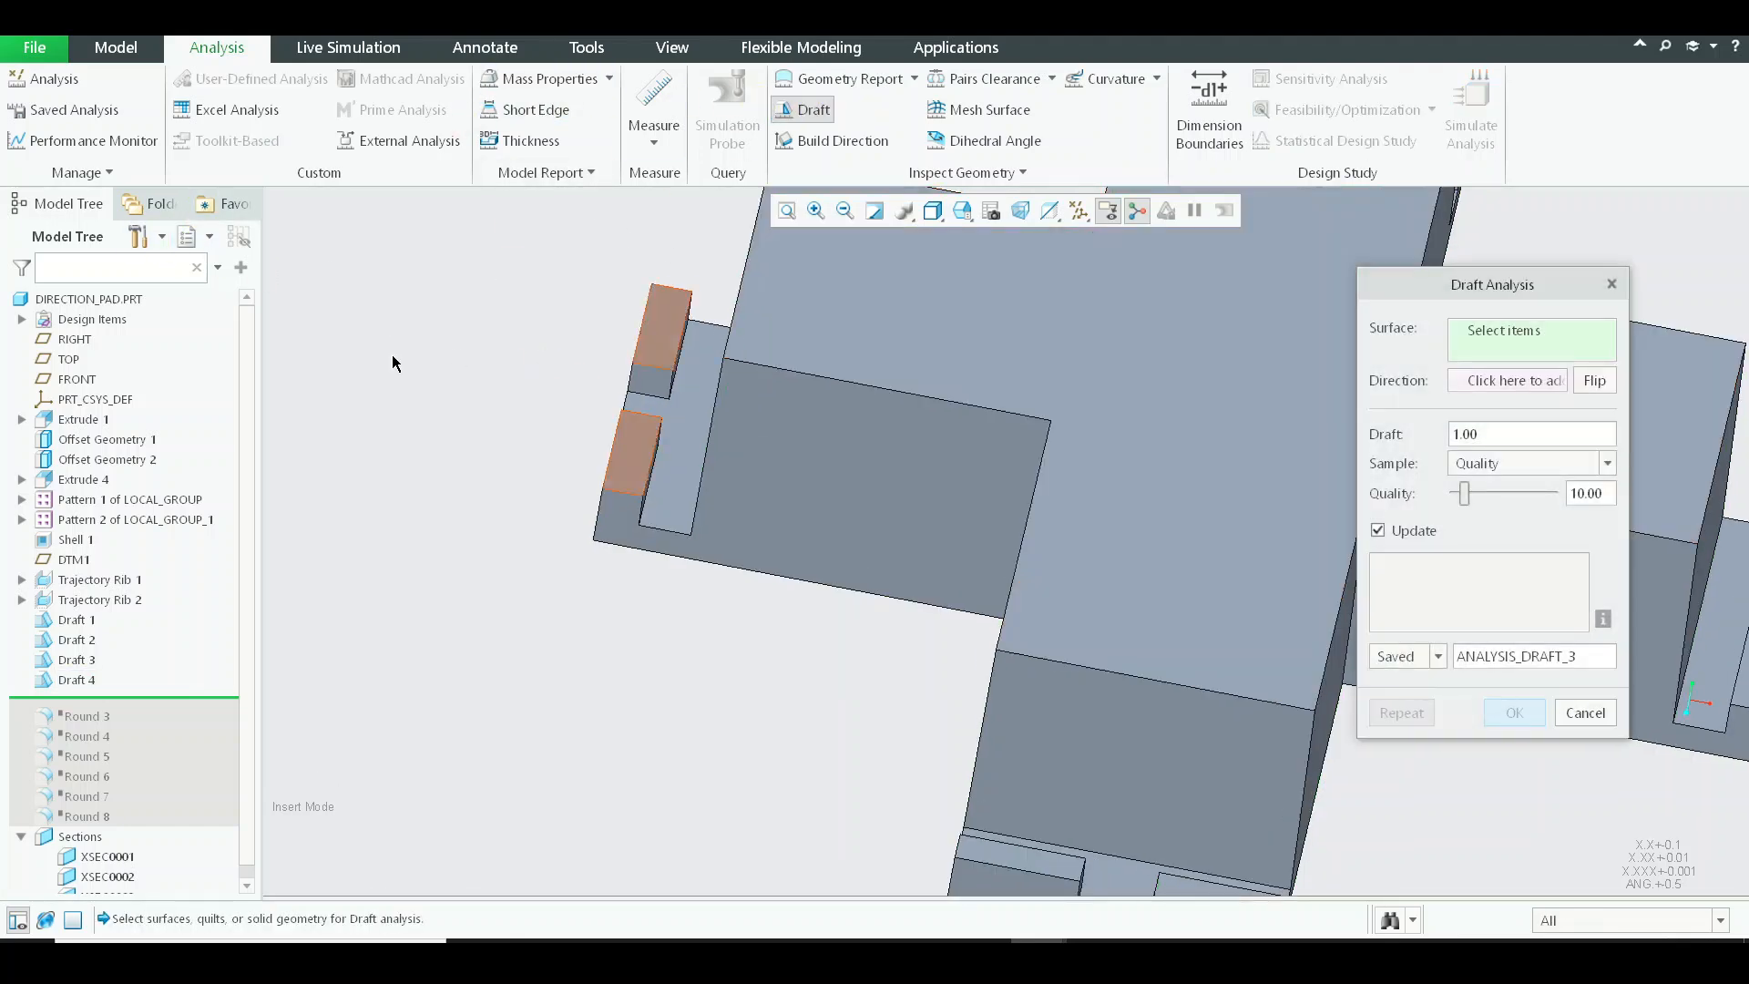
left_click(89, 299)
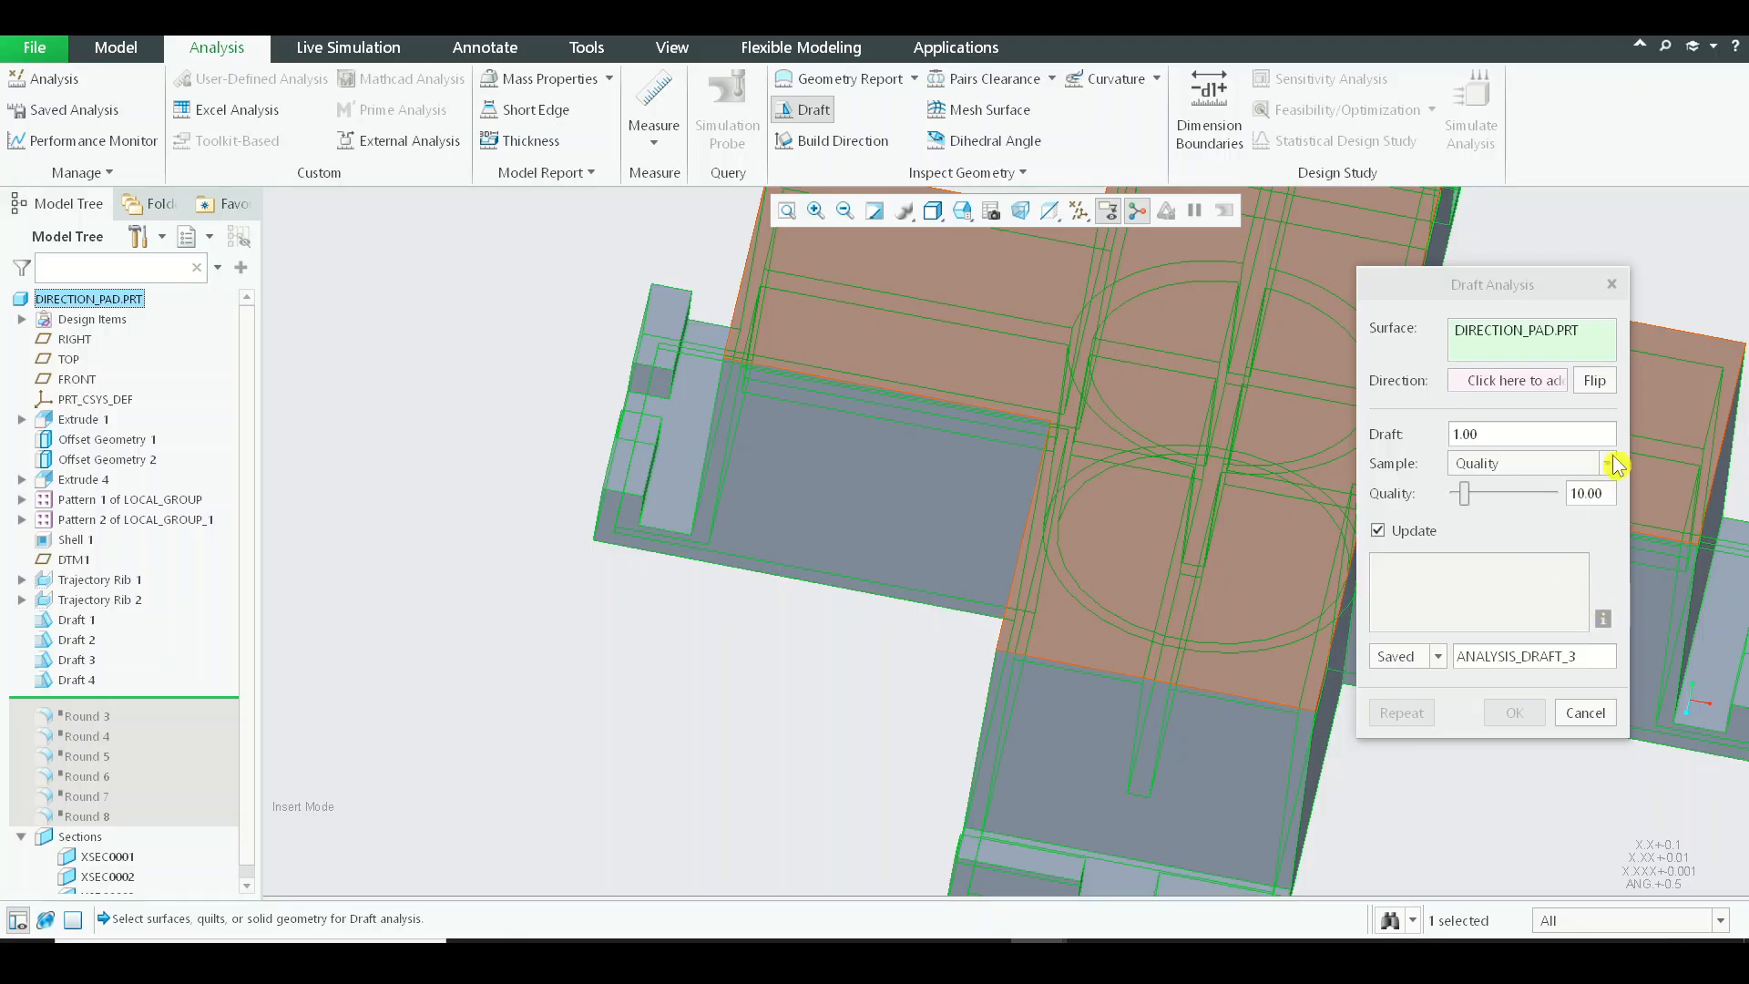
left_click(1538, 390)
left_click(69, 358)
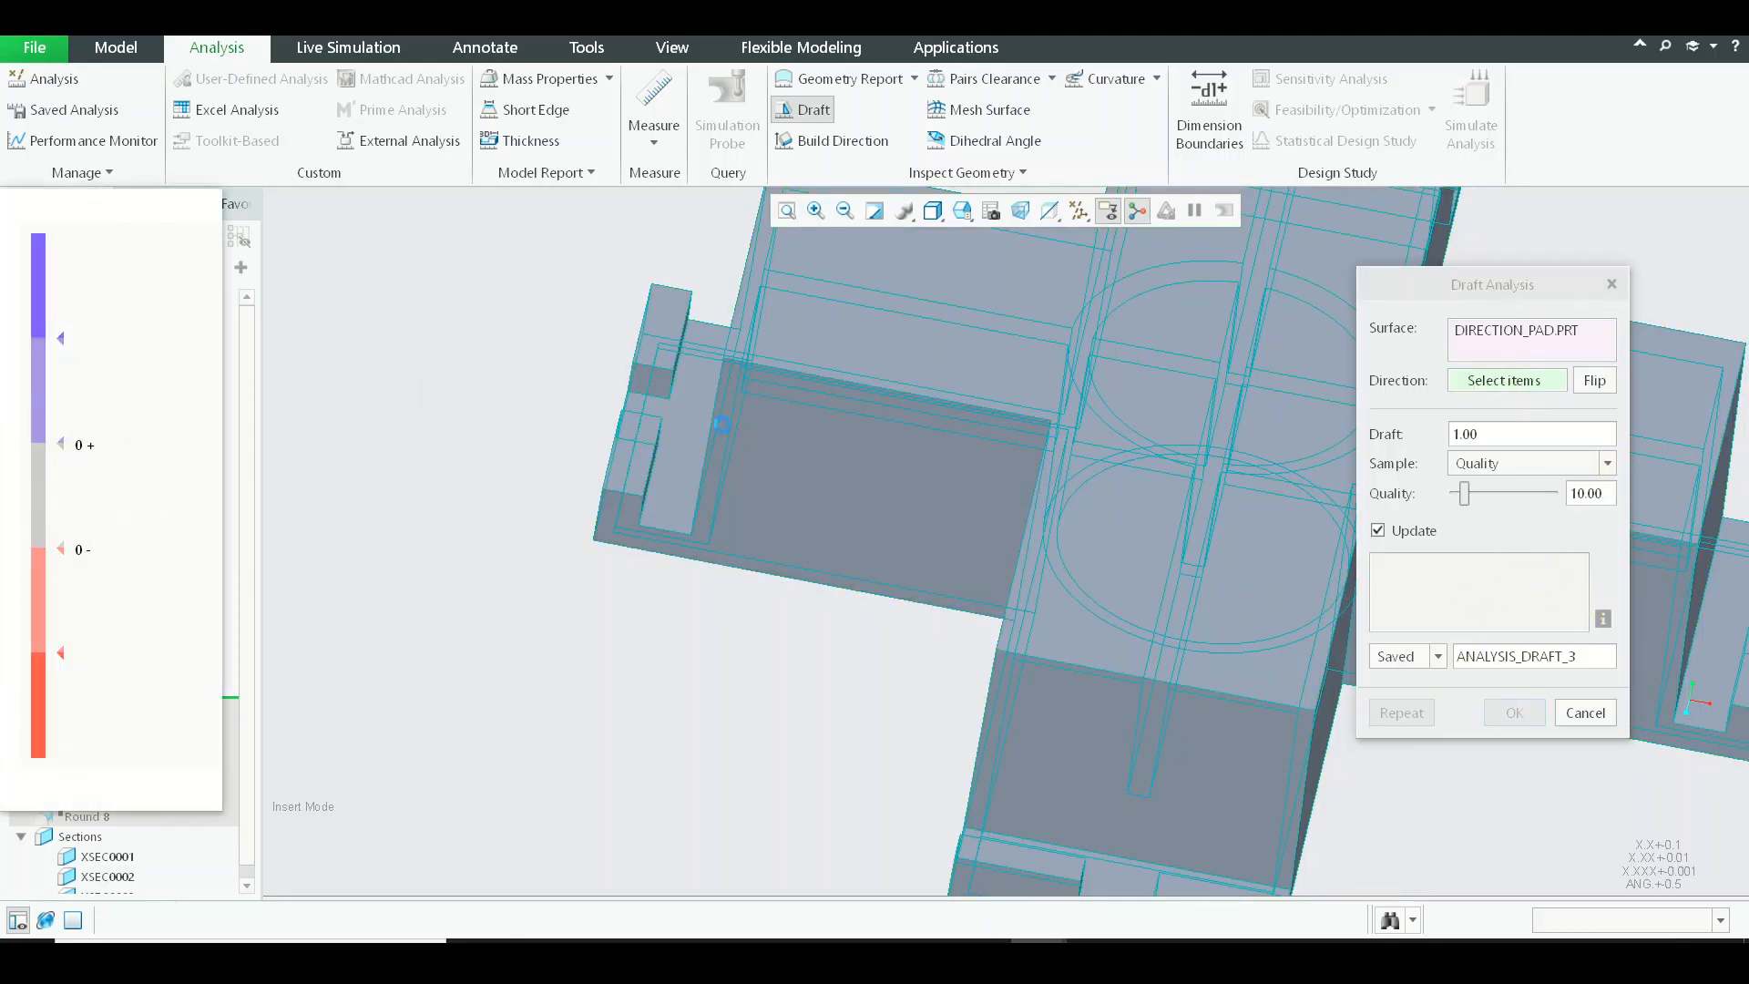
Examine the outer walls, lug notches and underside in the draft analysis for faces without draft, and discard the analysis.
middle_click_drag(1002, 474, 872, 598)
scroll(793, 507, "up", 5)
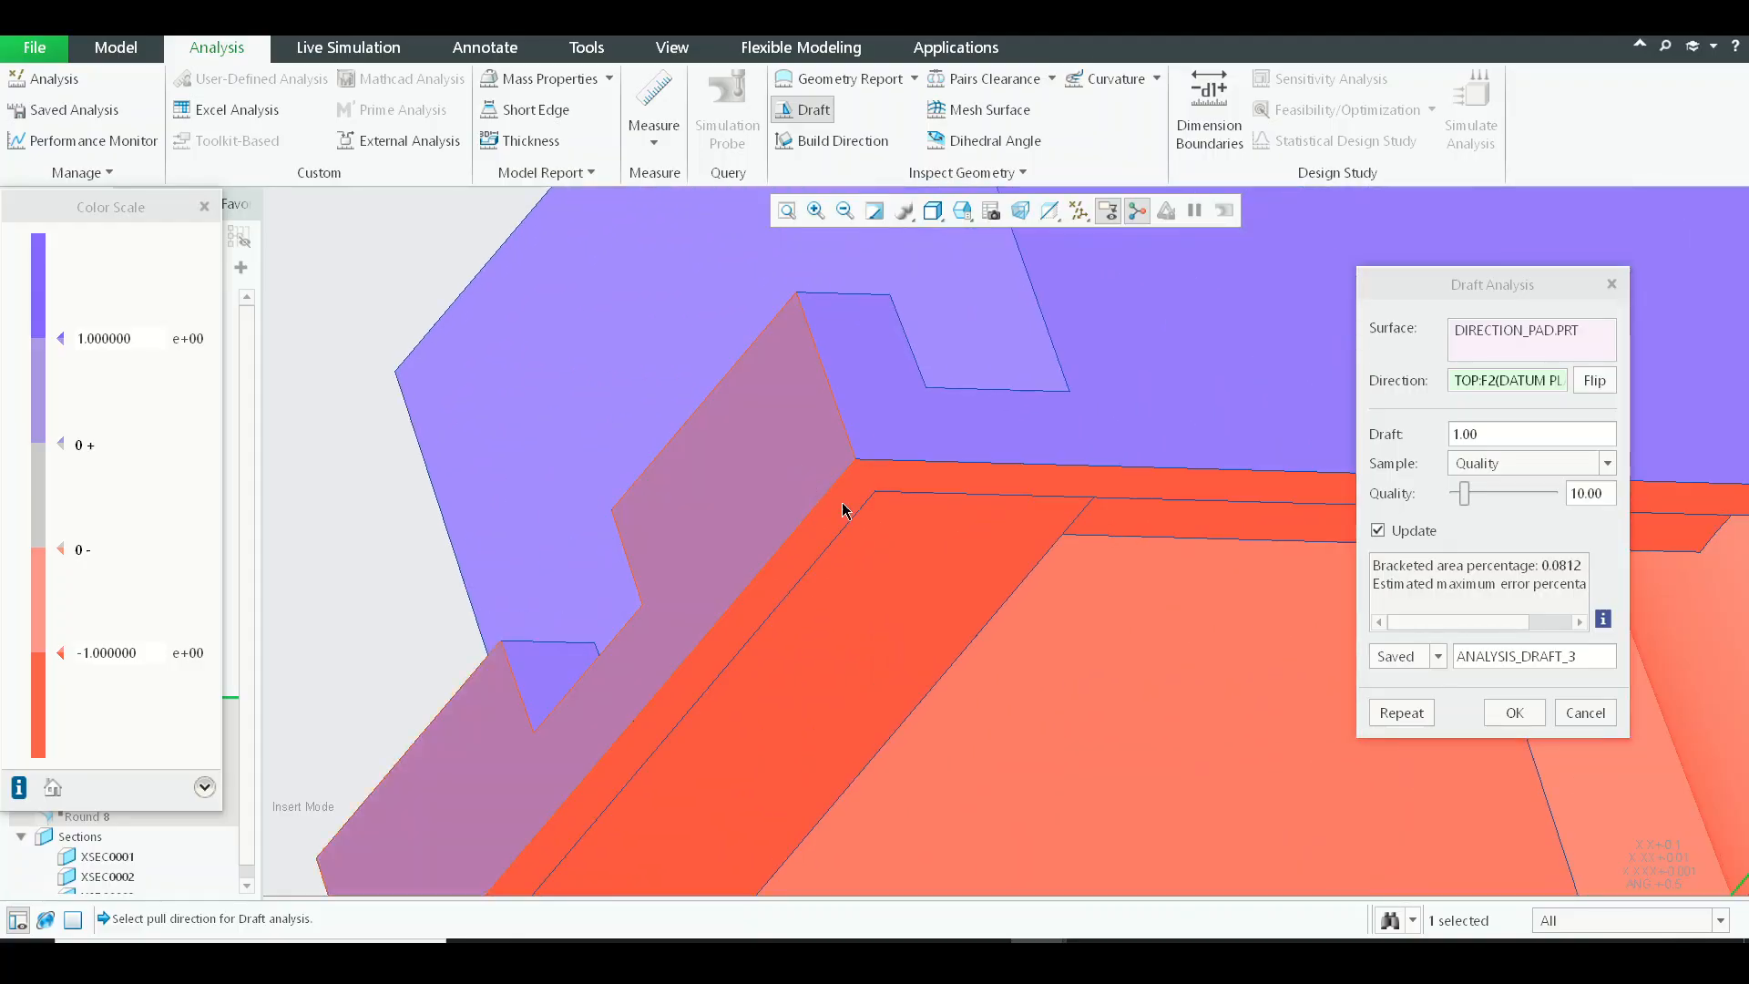
scroll(869, 472, "up", 5)
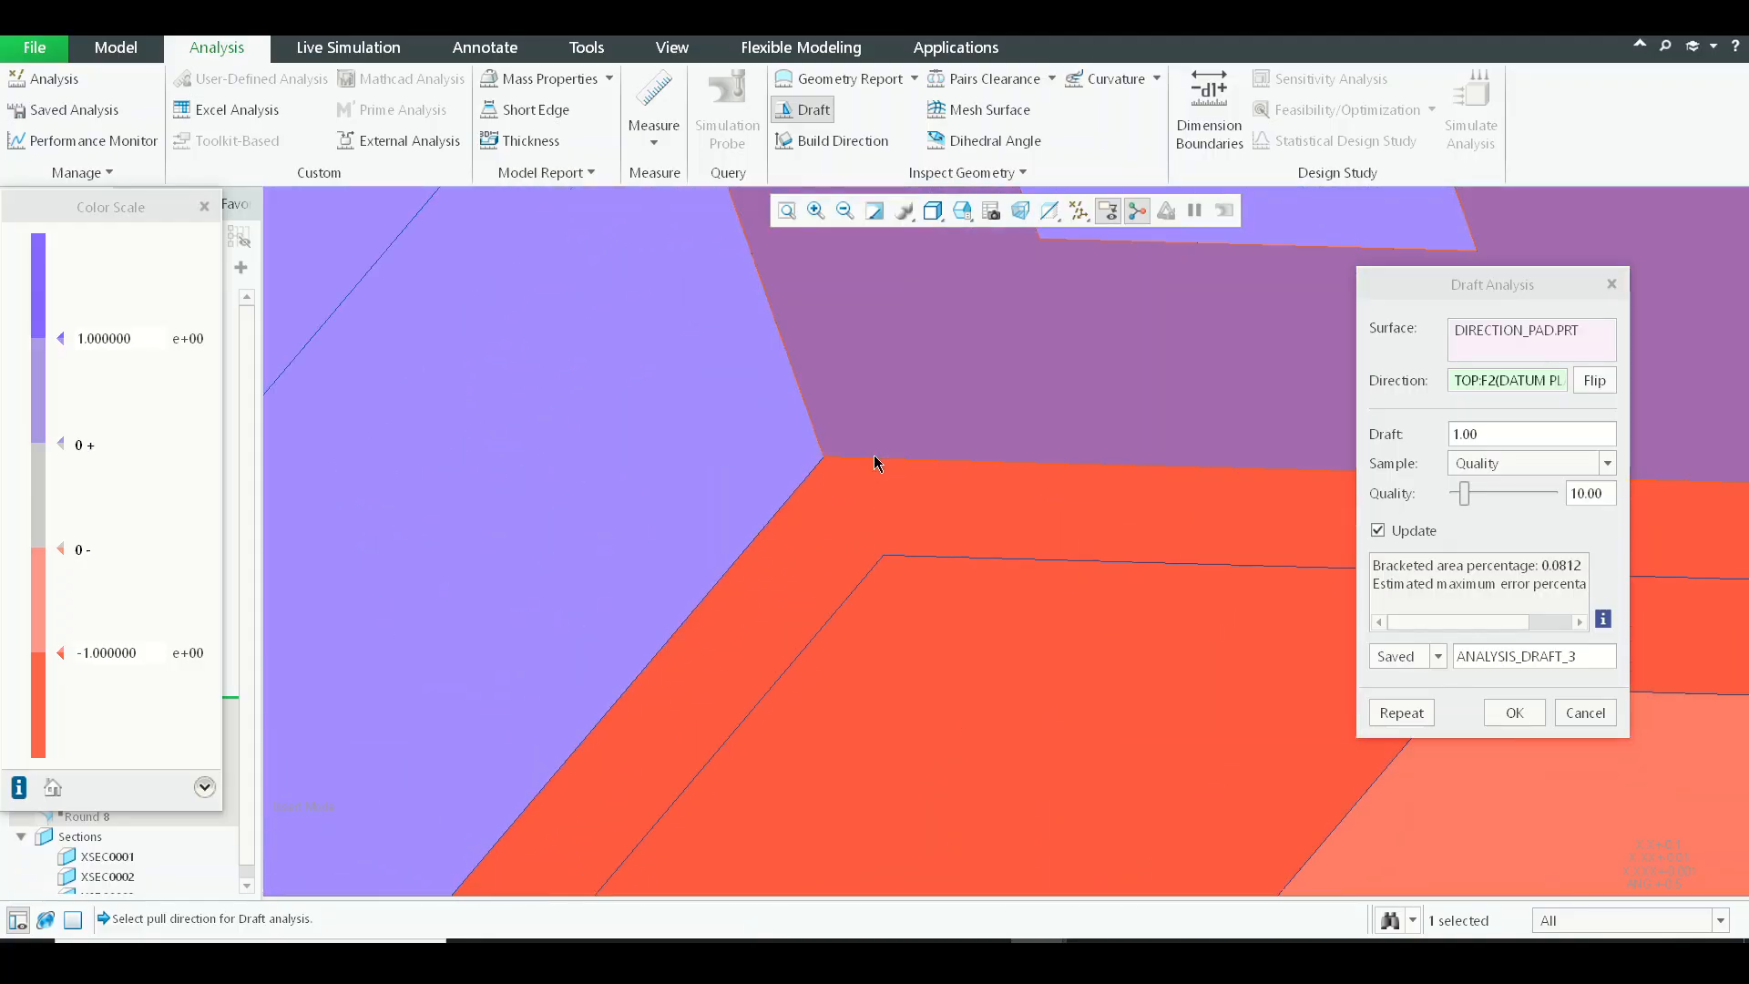
scroll(872, 453, "down", 6)
middle_click_drag(873, 452, 944, 512)
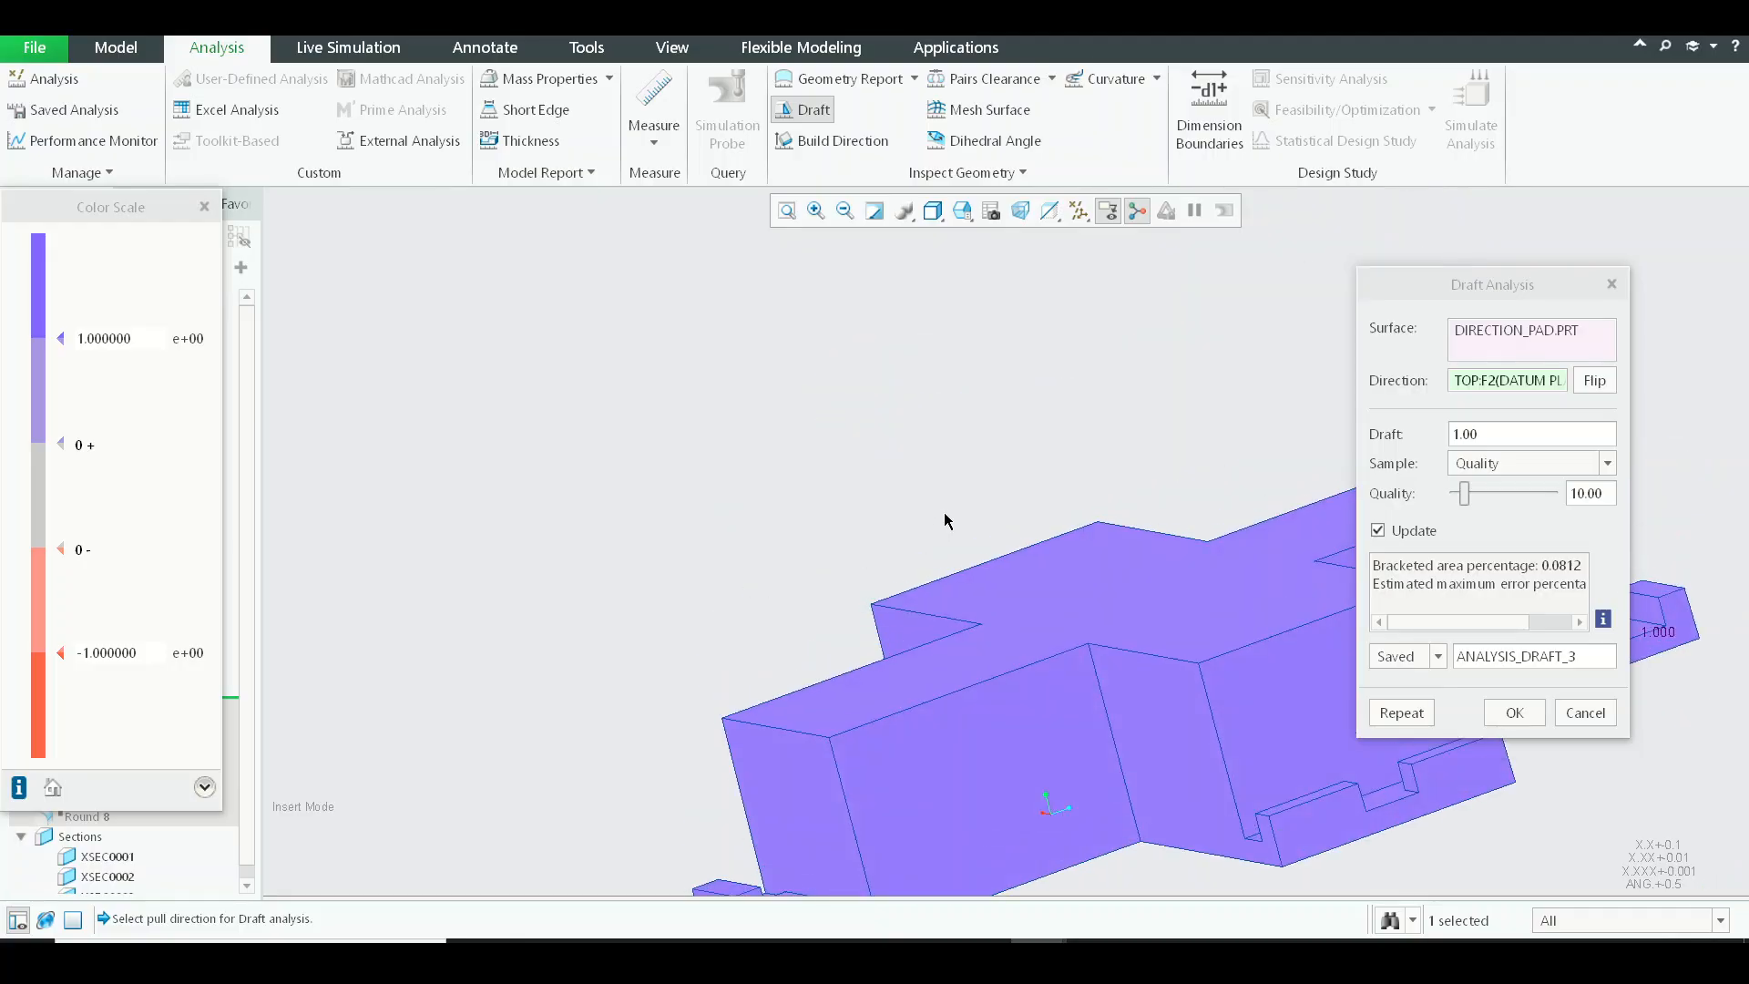
scroll(944, 512, "down", 5)
middle_click_drag(1074, 503, 1026, 550)
scroll(1085, 598, "up", 5)
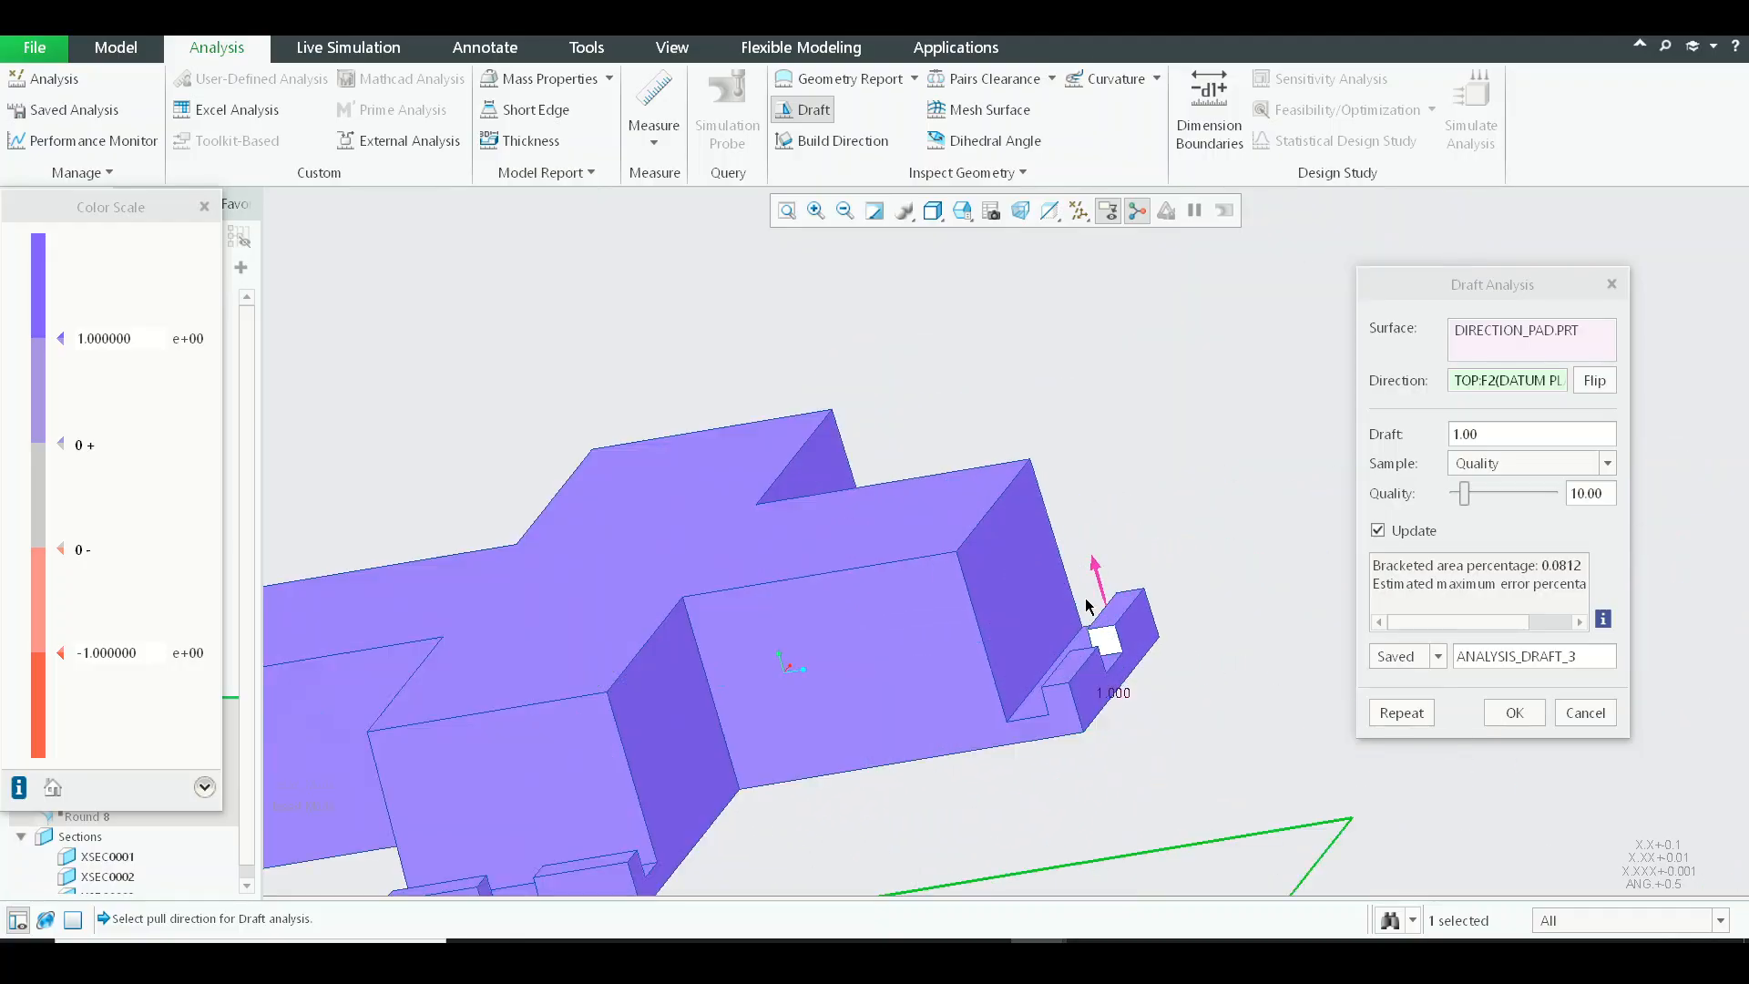
scroll(1085, 598, "up", 3)
scroll(1104, 645, "down", 6)
middle_click_drag(1104, 638, 881, 567)
middle_click_drag(981, 537, 1038, 327)
left_click(1585, 713)
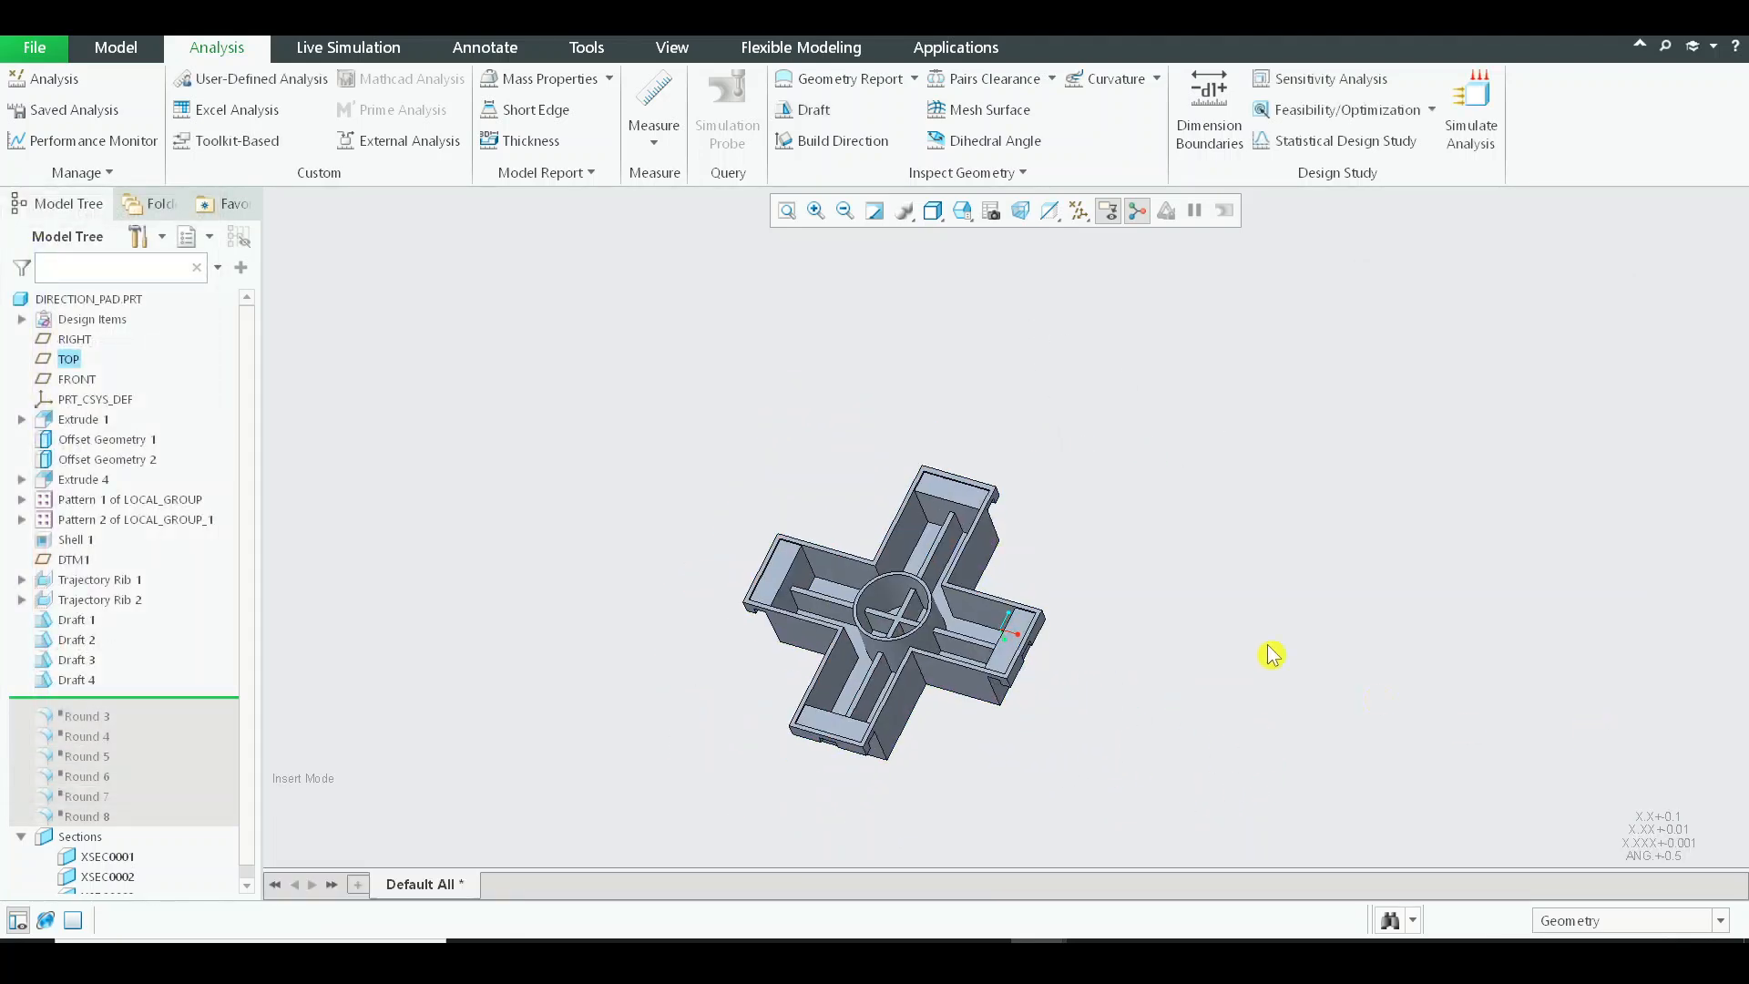
Move the feature insertion point below Round 8 to restore the suppressed rounds, and look over the regenerated interior.
middle_click_drag(1301, 523, 913, 400)
scroll(78, 691, "down", 1)
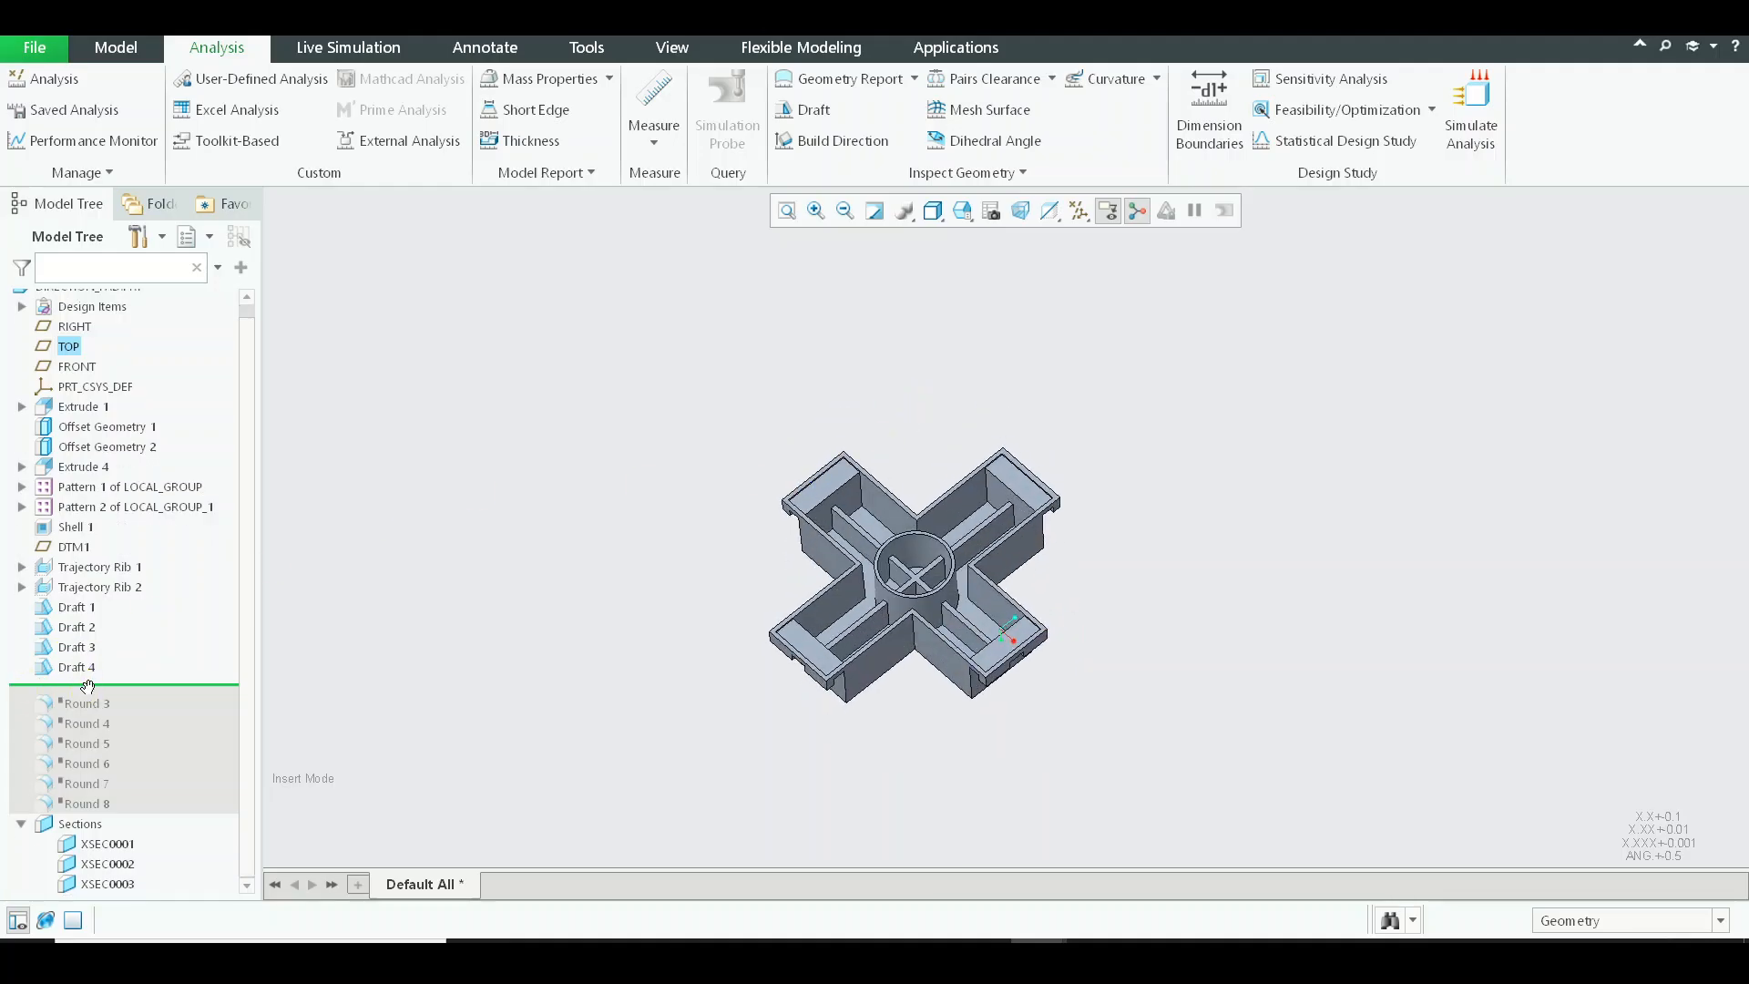
left_click_drag(108, 801, 109, 809)
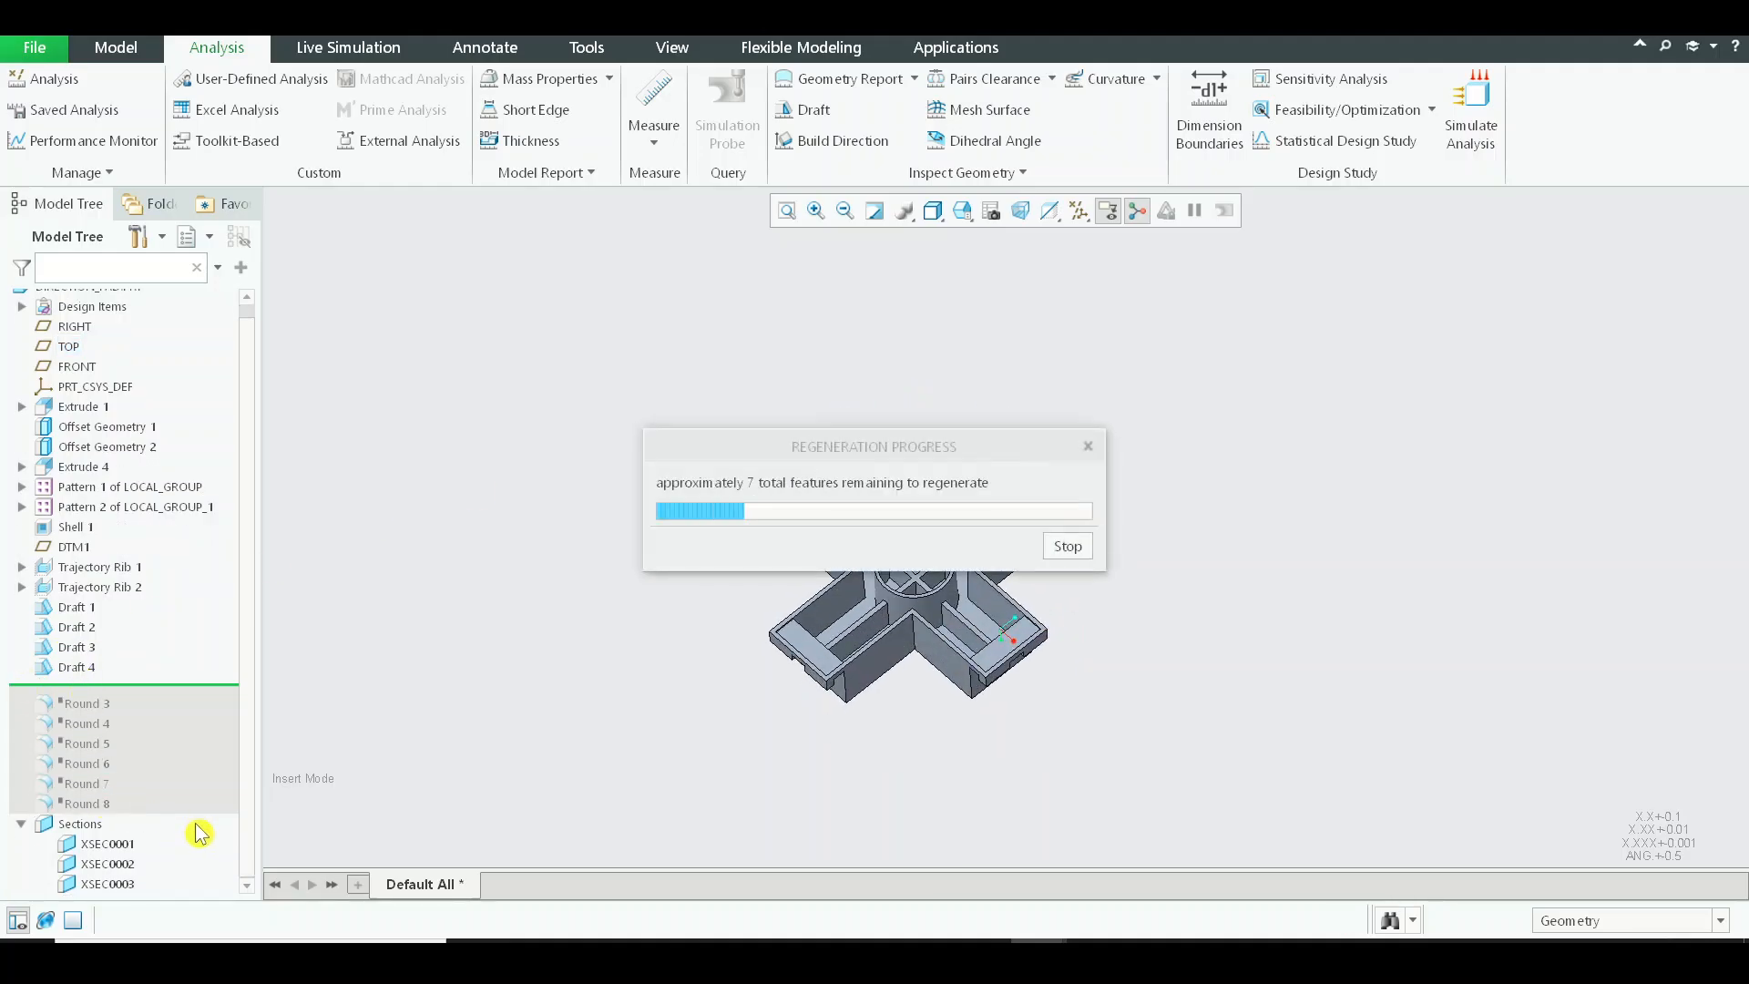
scroll(836, 516, "up", 3)
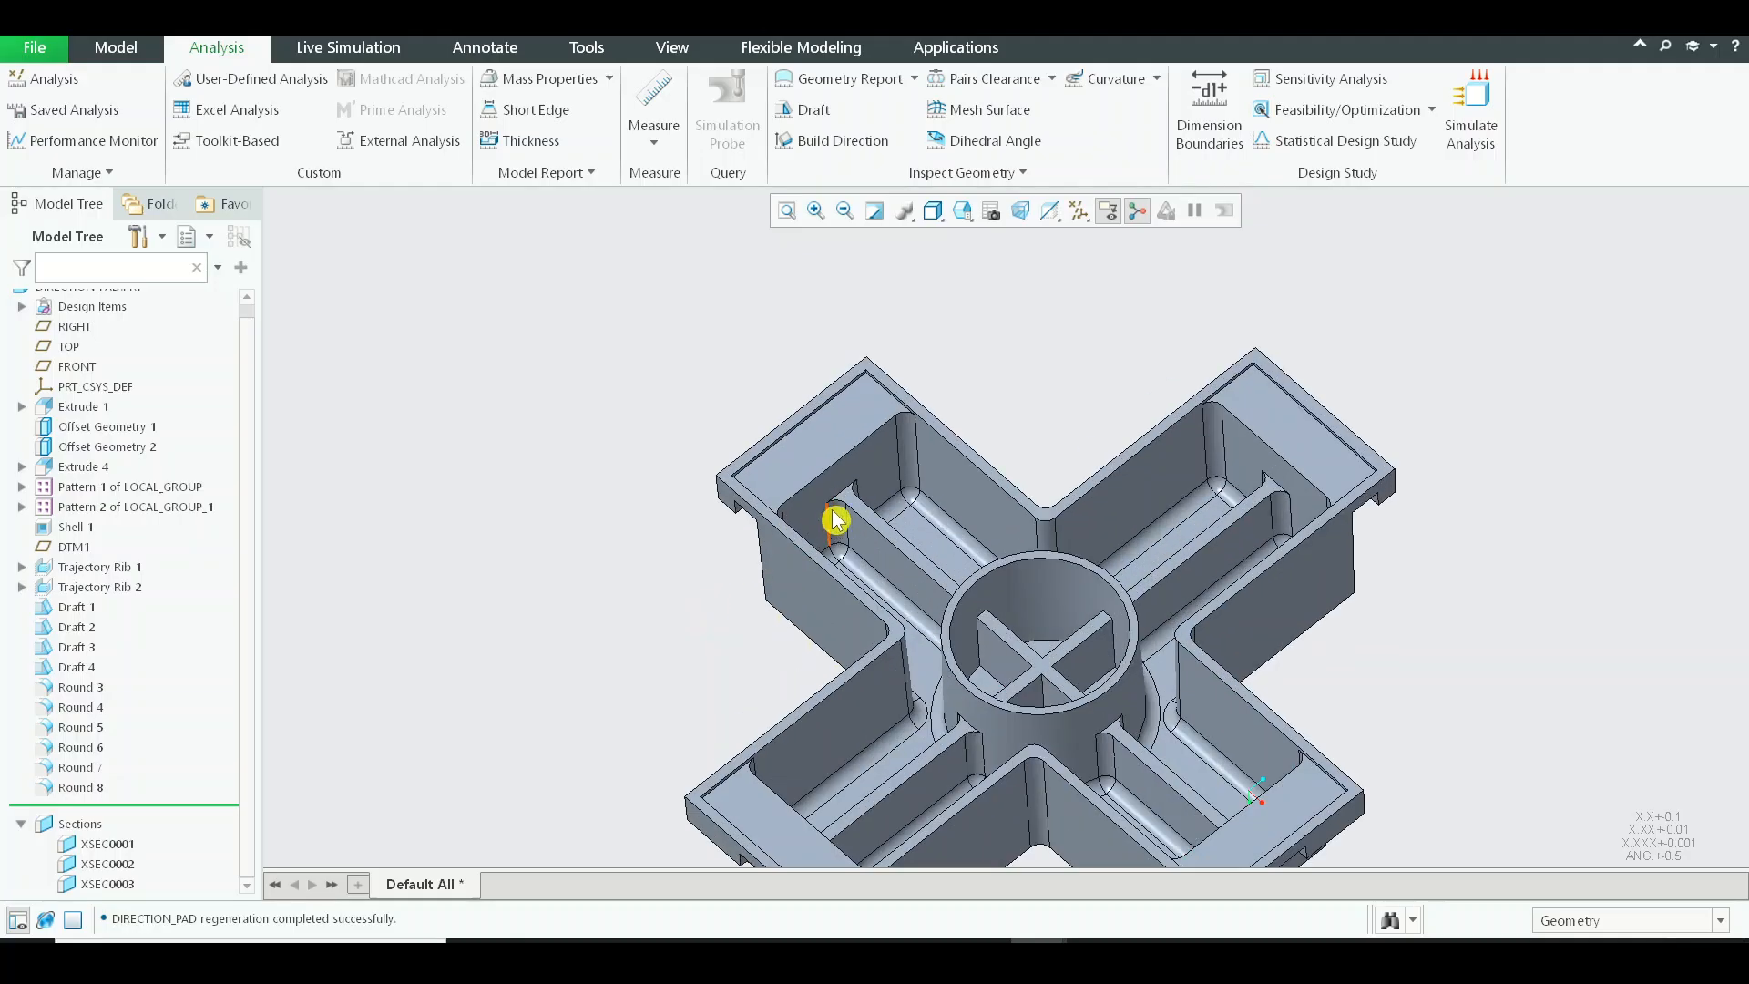
scroll(893, 438, "up", 3)
scroll(463, 252, "down", 5)
scroll(463, 251, "down", 1)
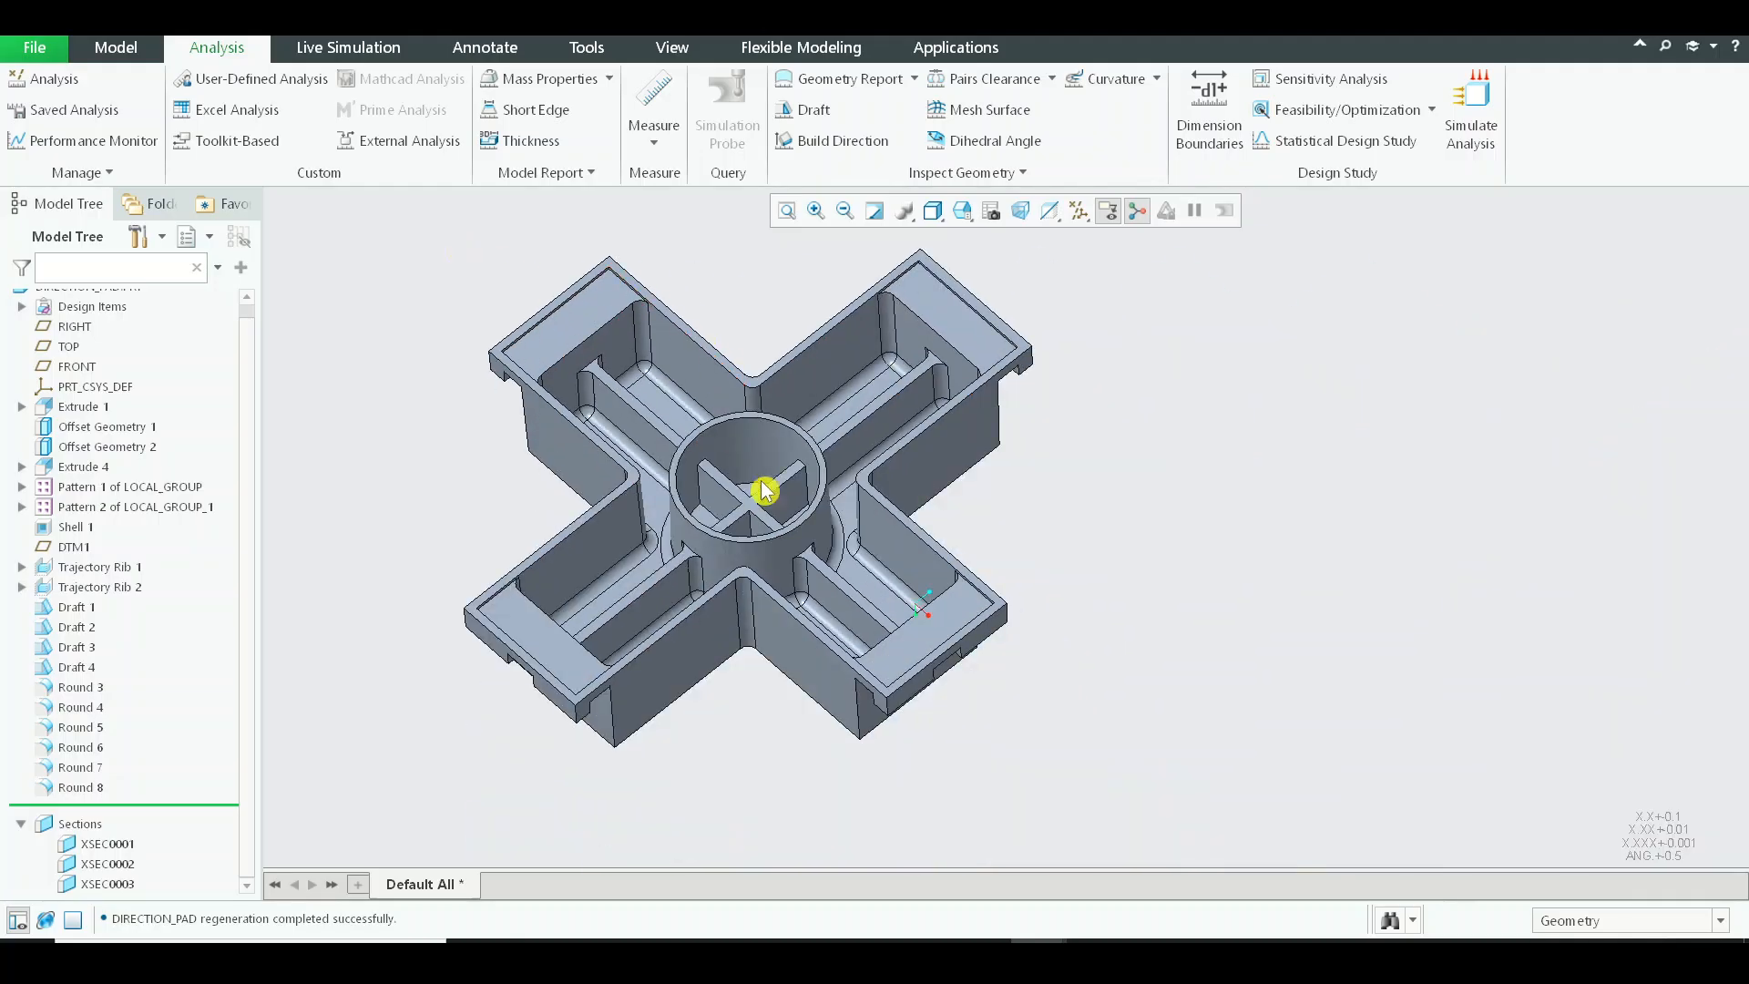
mouse_move(1038, 465)
middle_mouse_down()
mouse_move(1054, 402)
mouse_move(1015, 503)
mouse_move(1040, 481)
middle_mouse_up()
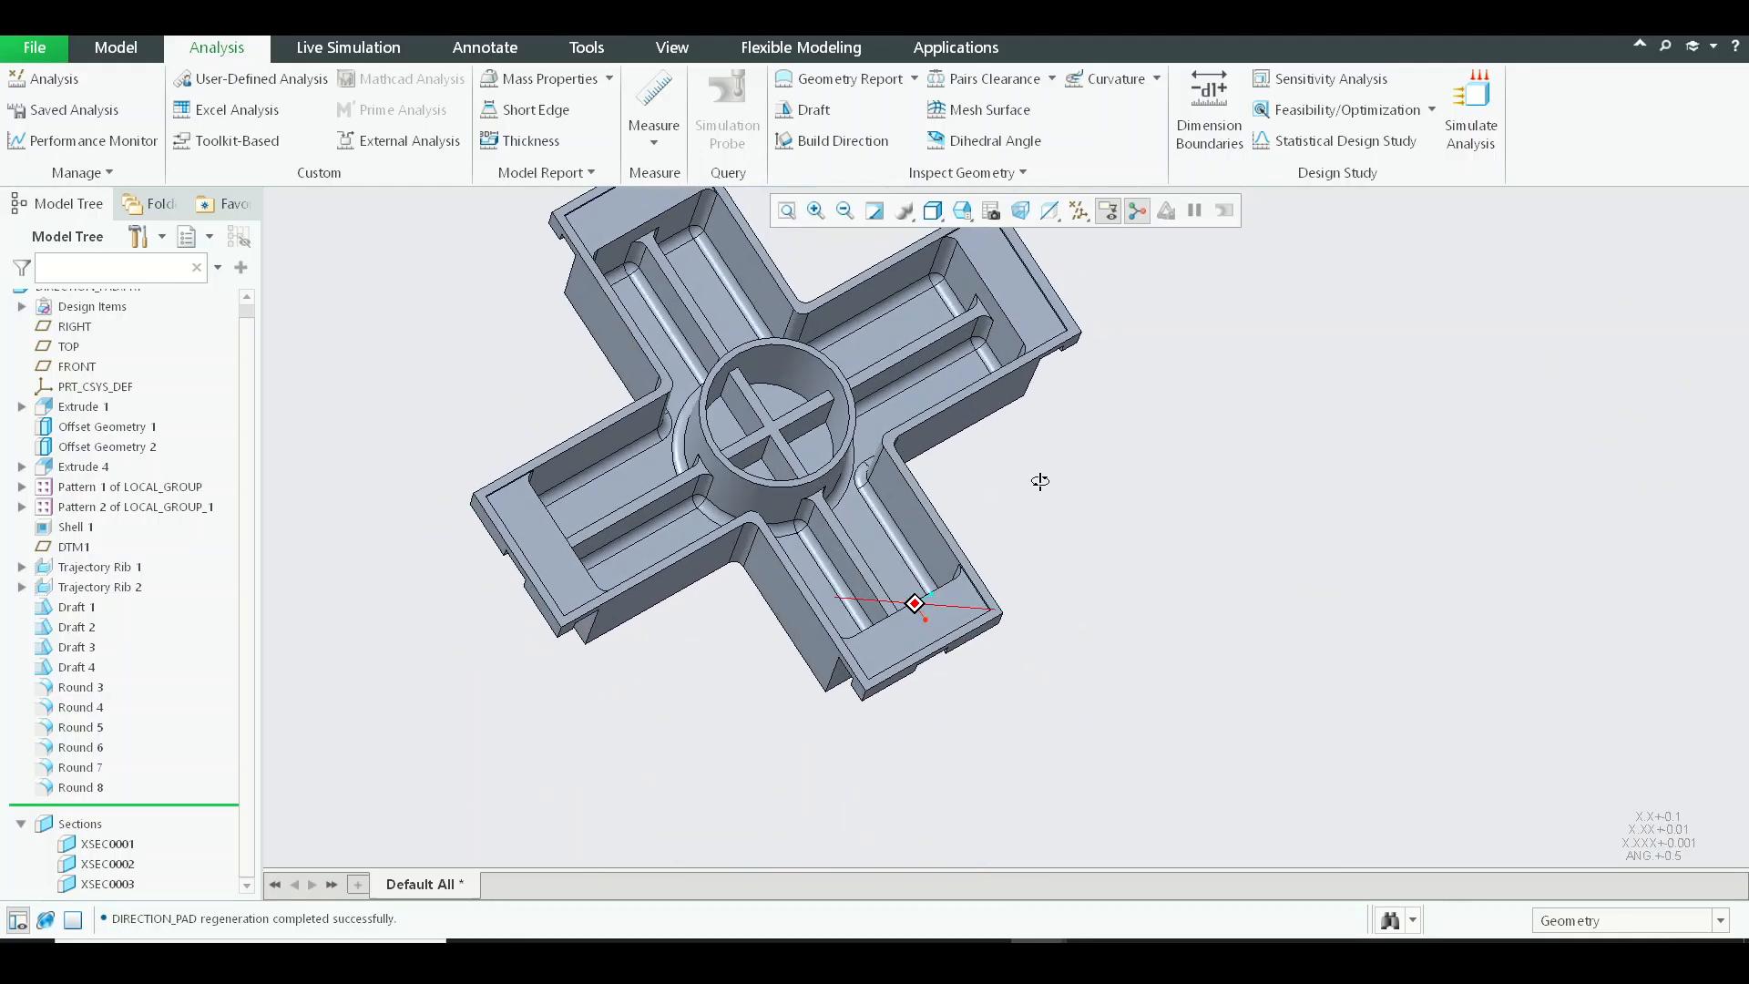
Start a round on the outer rim edge of the central cylinder with a radius of 0.015.
left_click(116, 47)
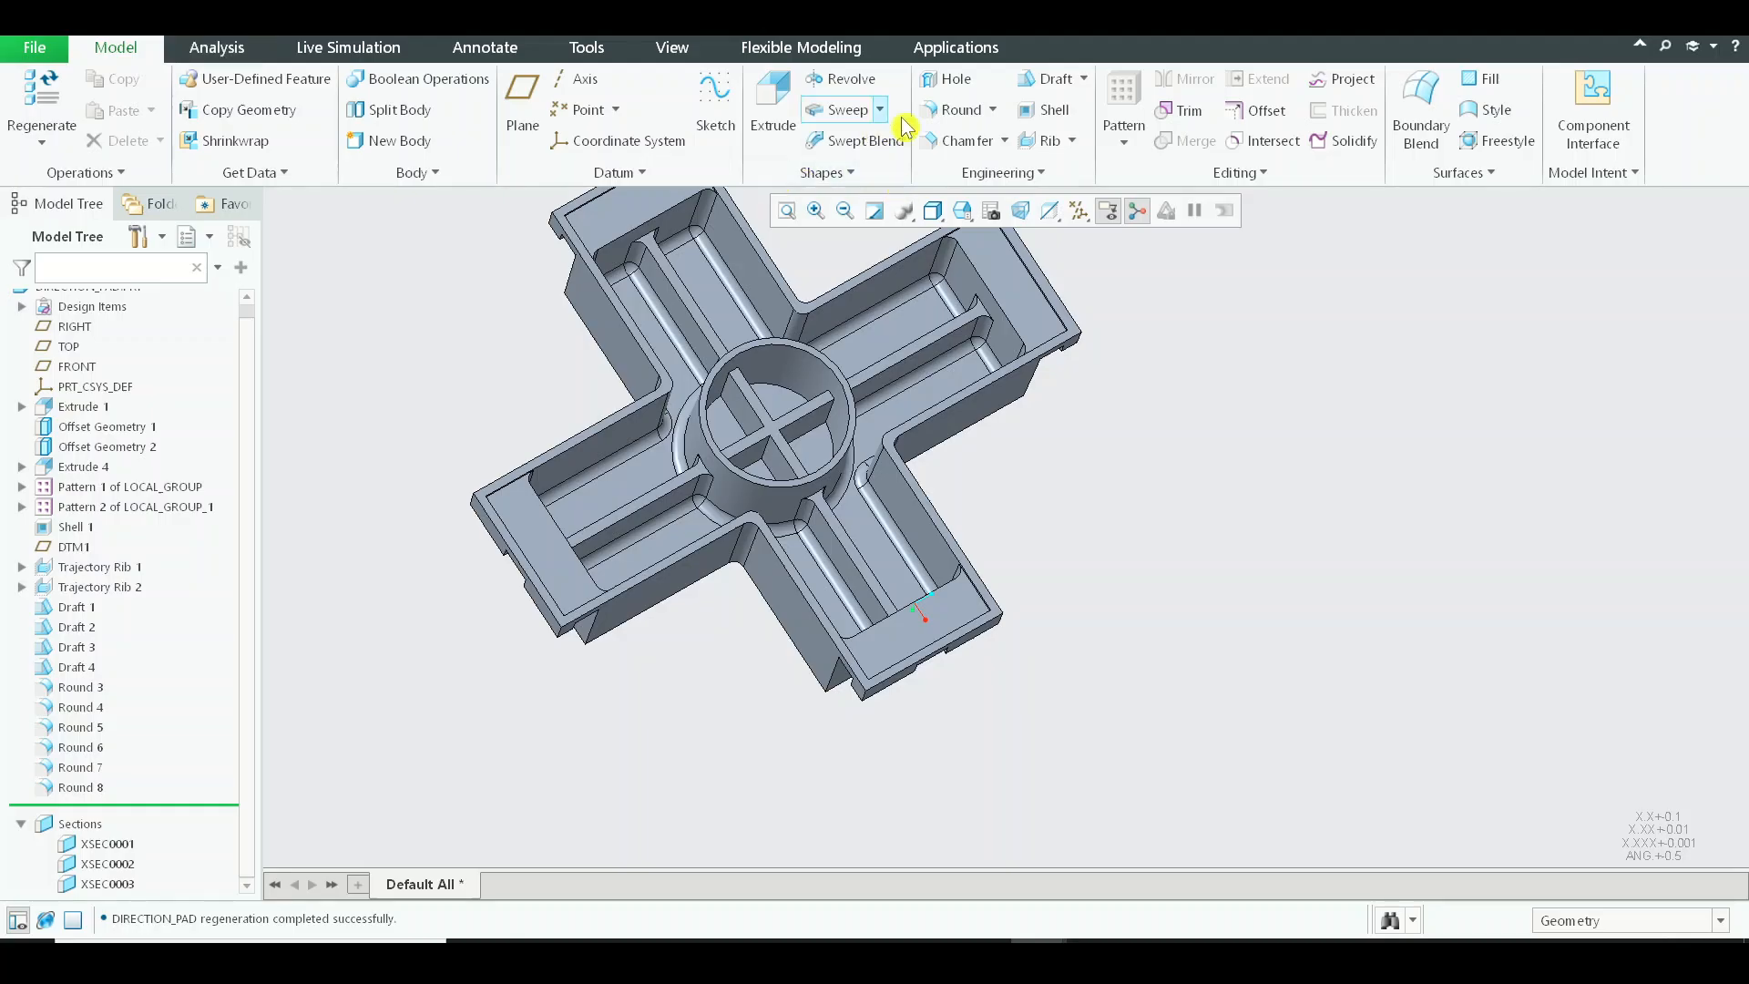
left_click(957, 109)
scroll(683, 528, "up", 4)
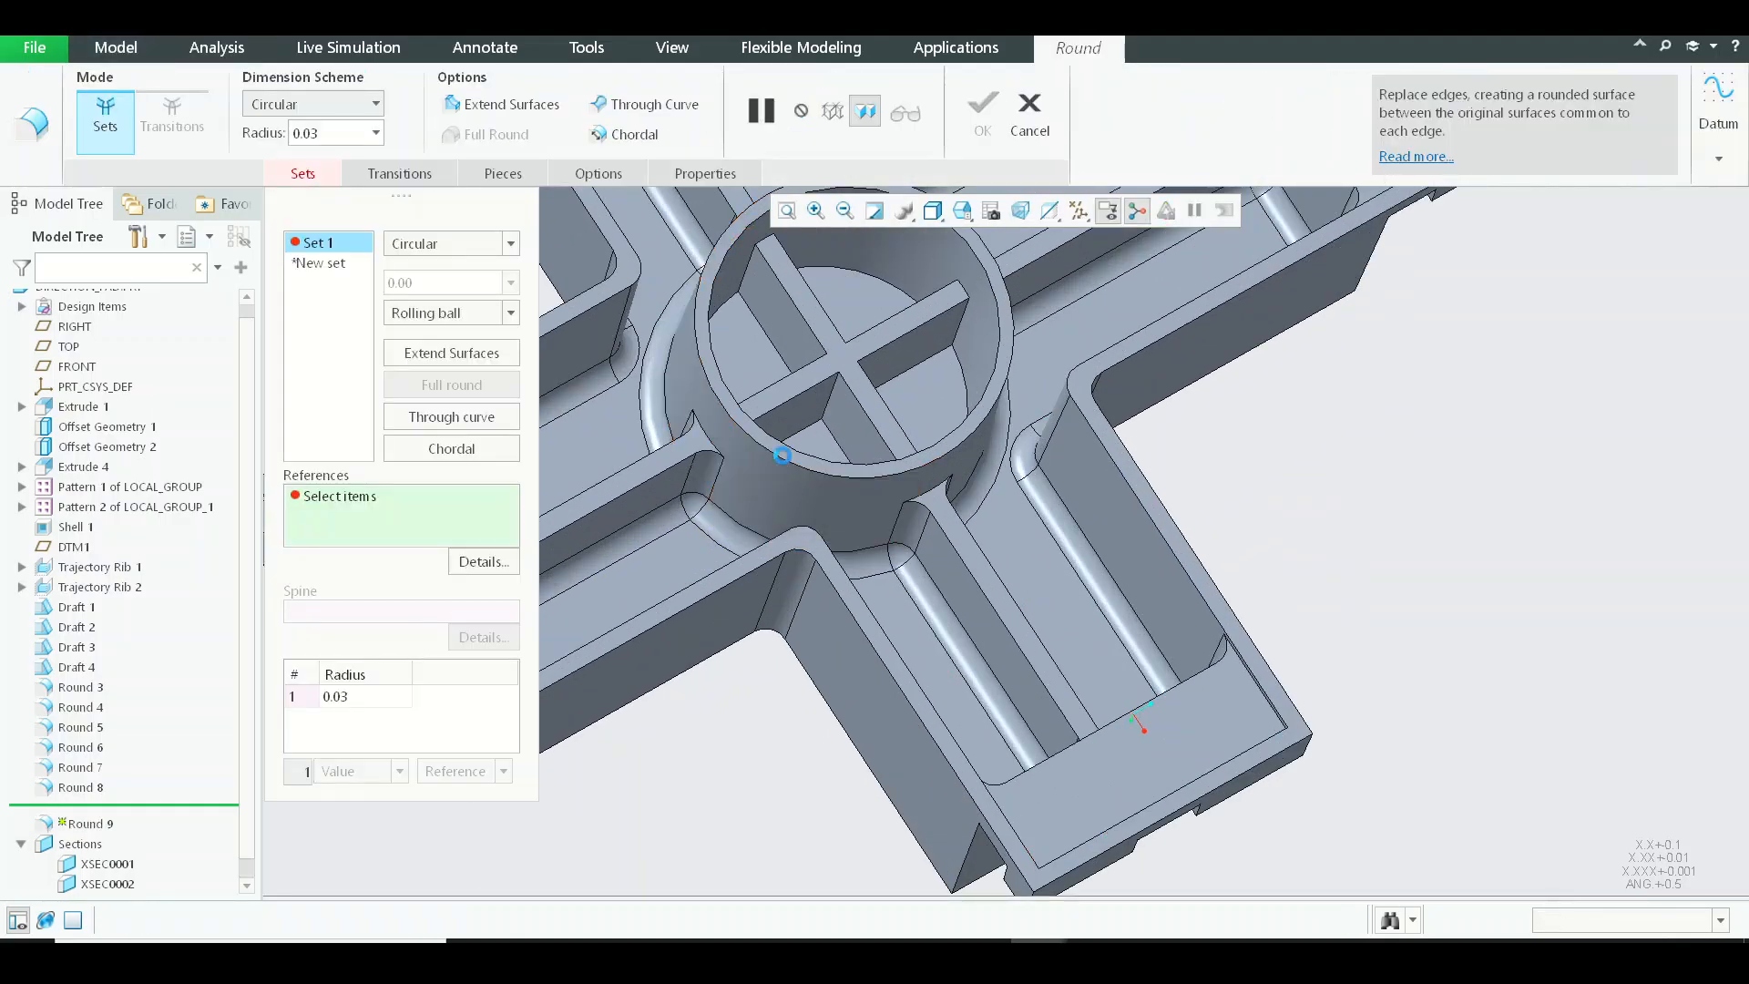
left_click(763, 463)
scroll(729, 410, "up", 2)
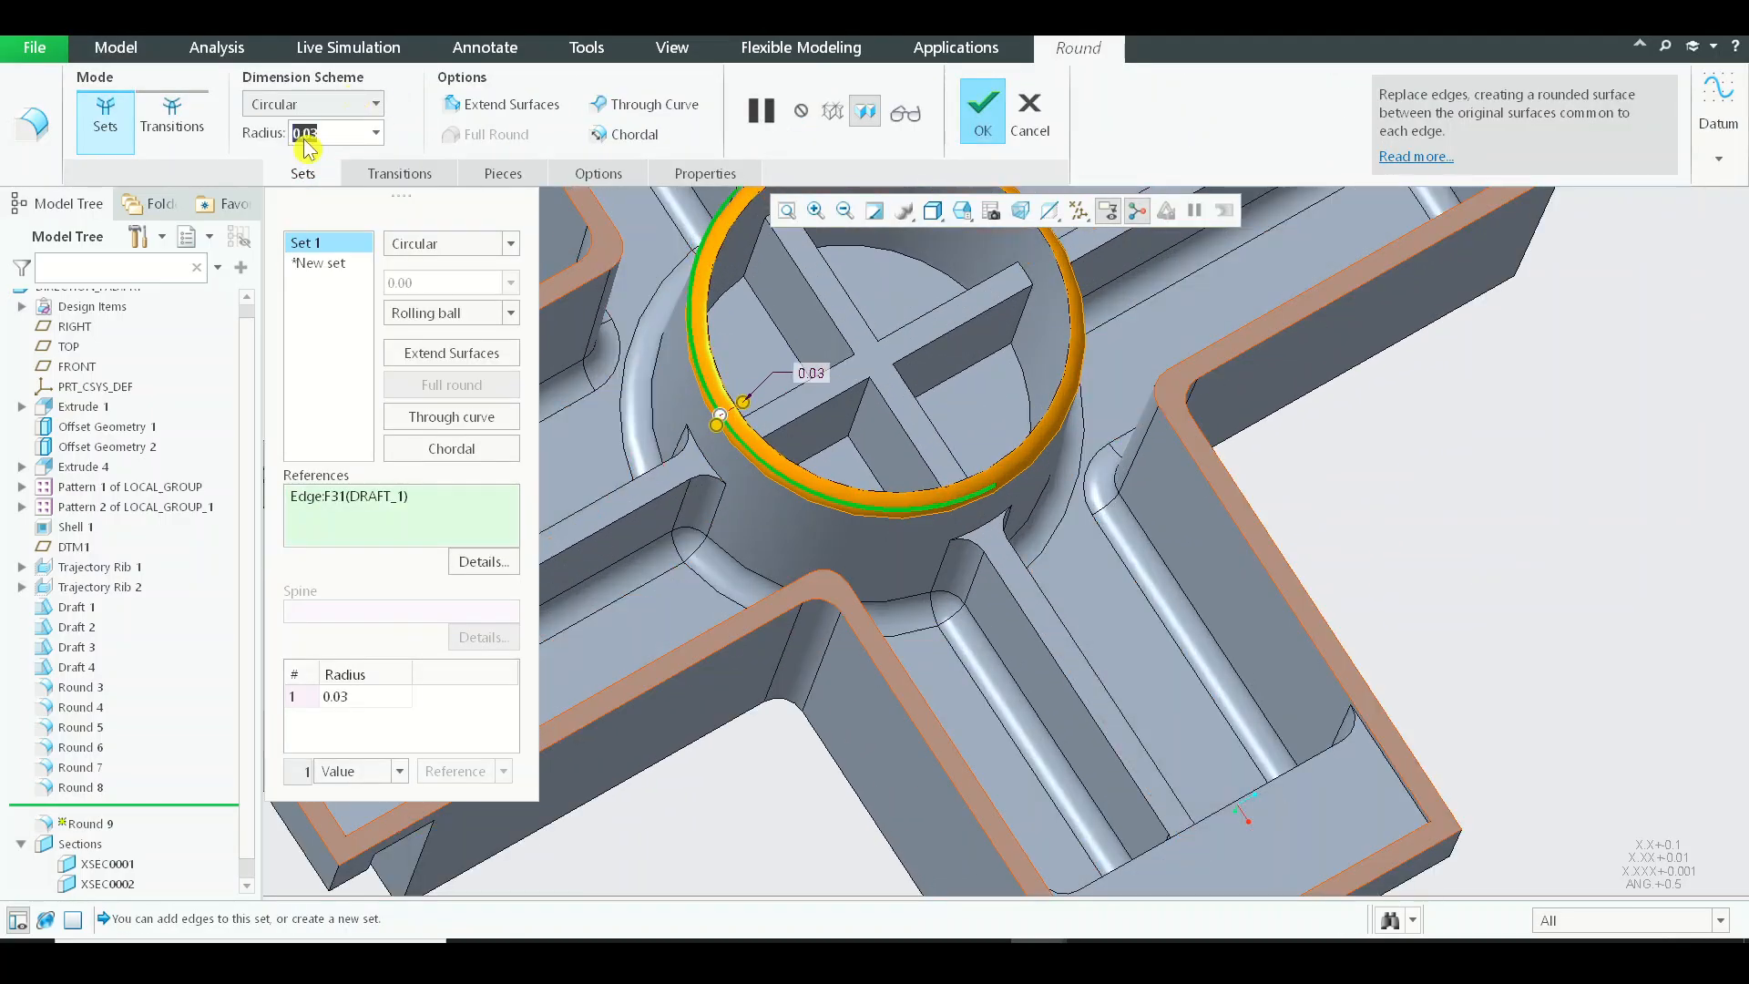
type("0")
key("Return")
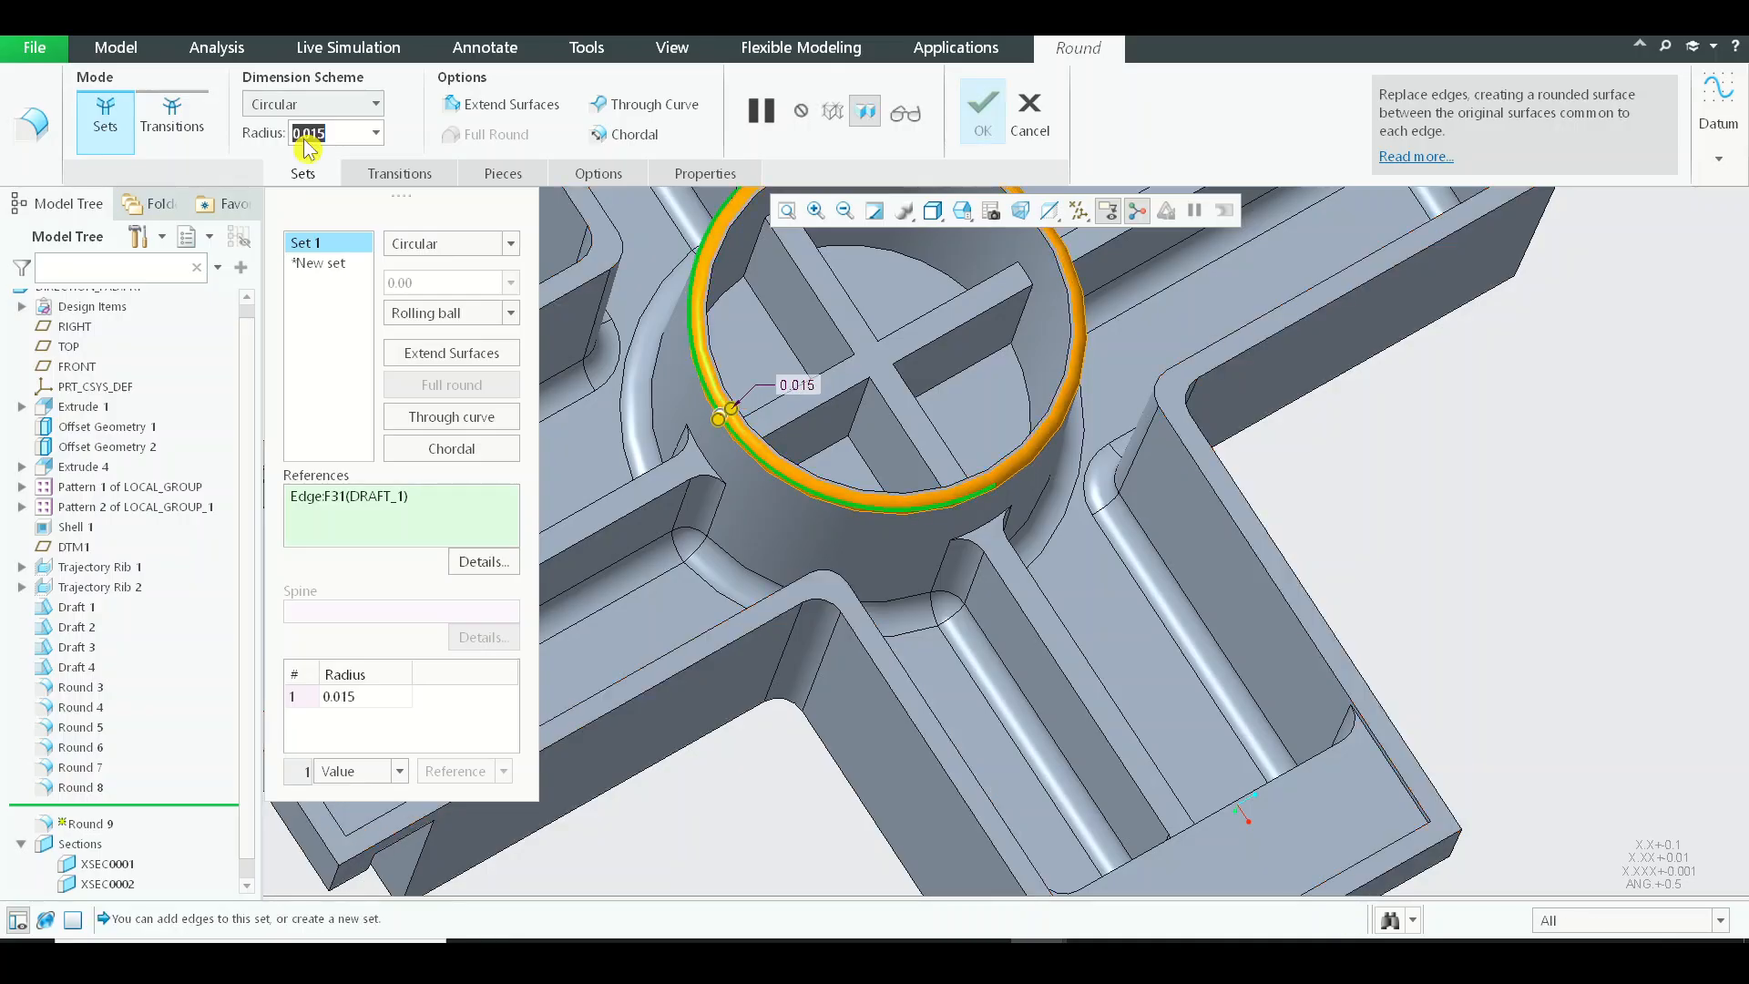
Add the central cylinder's inner rim edge to the same round set and complete the round.
scroll(730, 299, "up", 2)
scroll(729, 299, "down", 2)
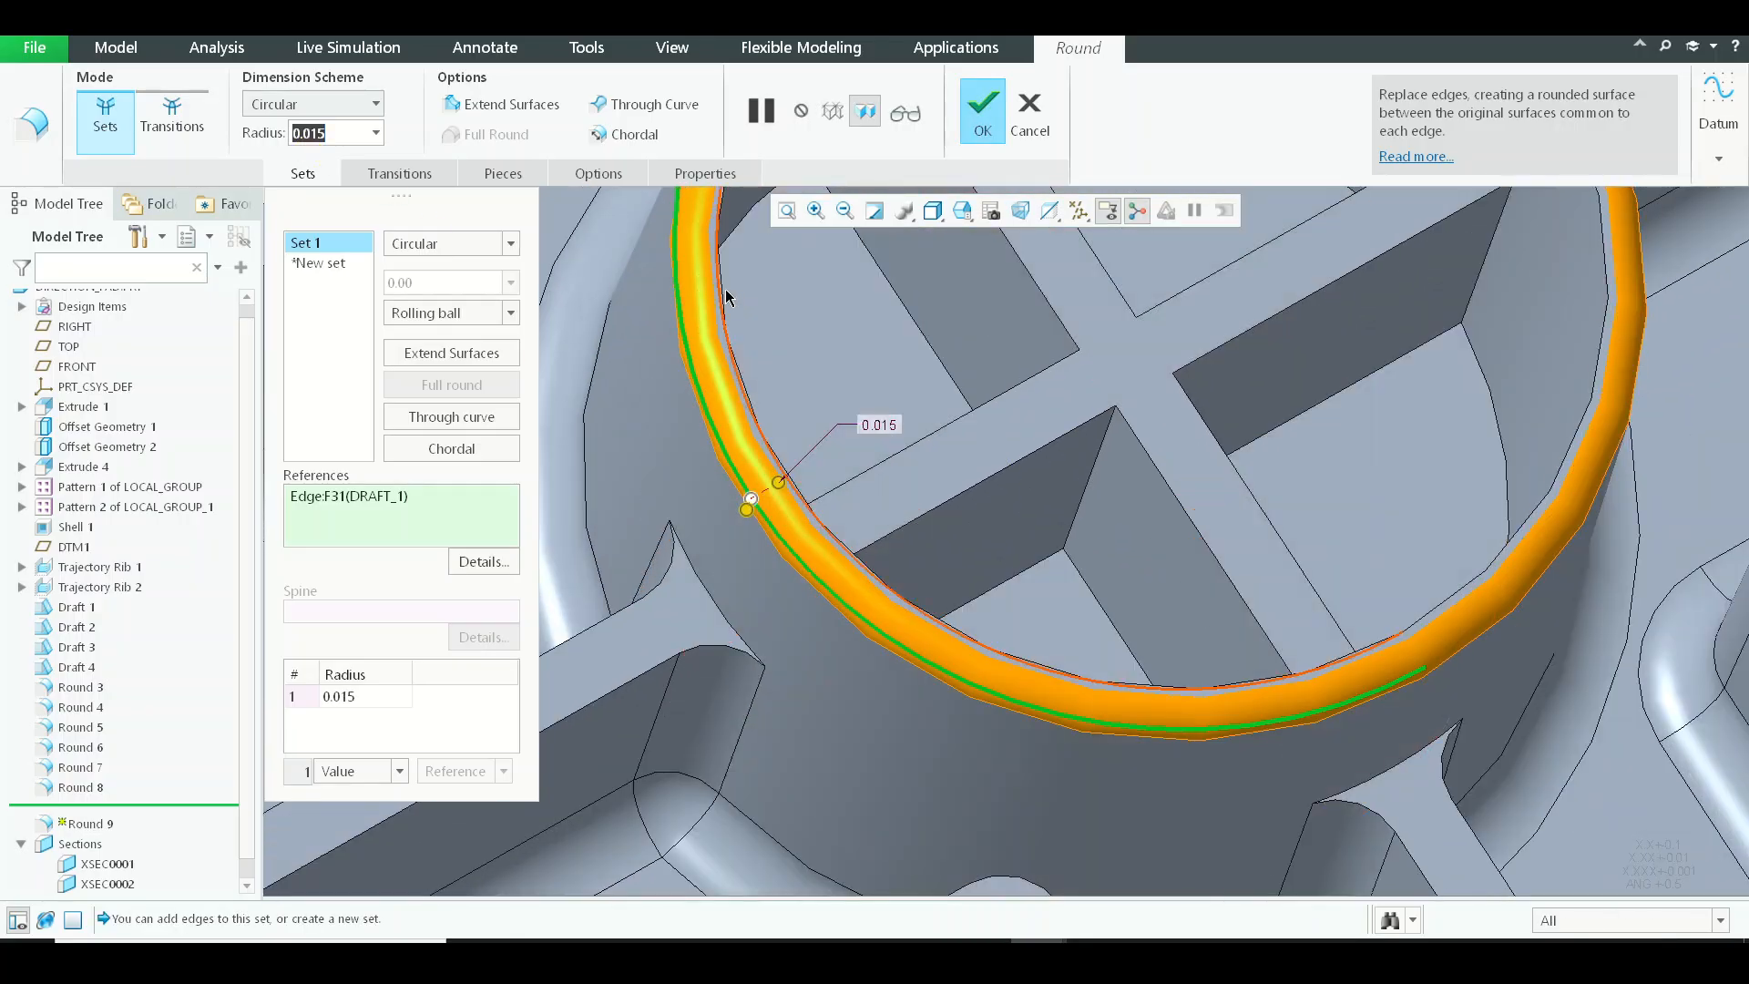
left_click(844, 367, "ctrl")
middle_click_drag(1135, 597, 1144, 574)
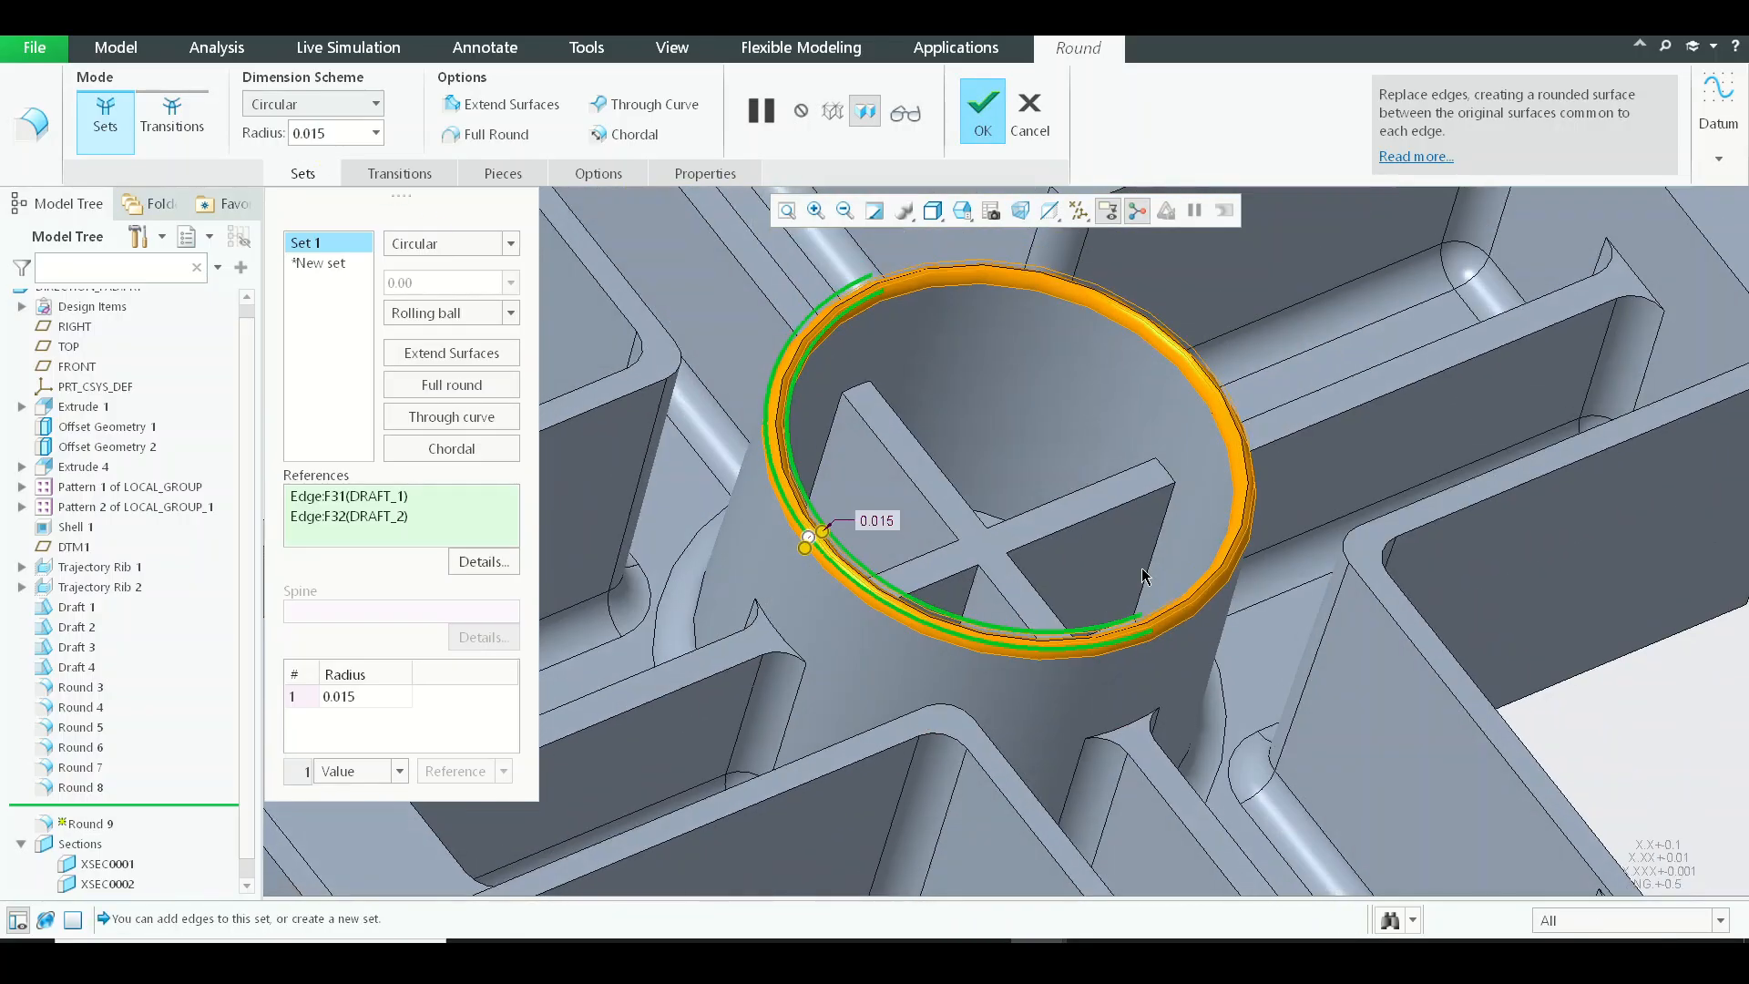
middle_click(1139, 573)
scroll(1088, 523, "down", 2)
scroll(1087, 521, "down", 3)
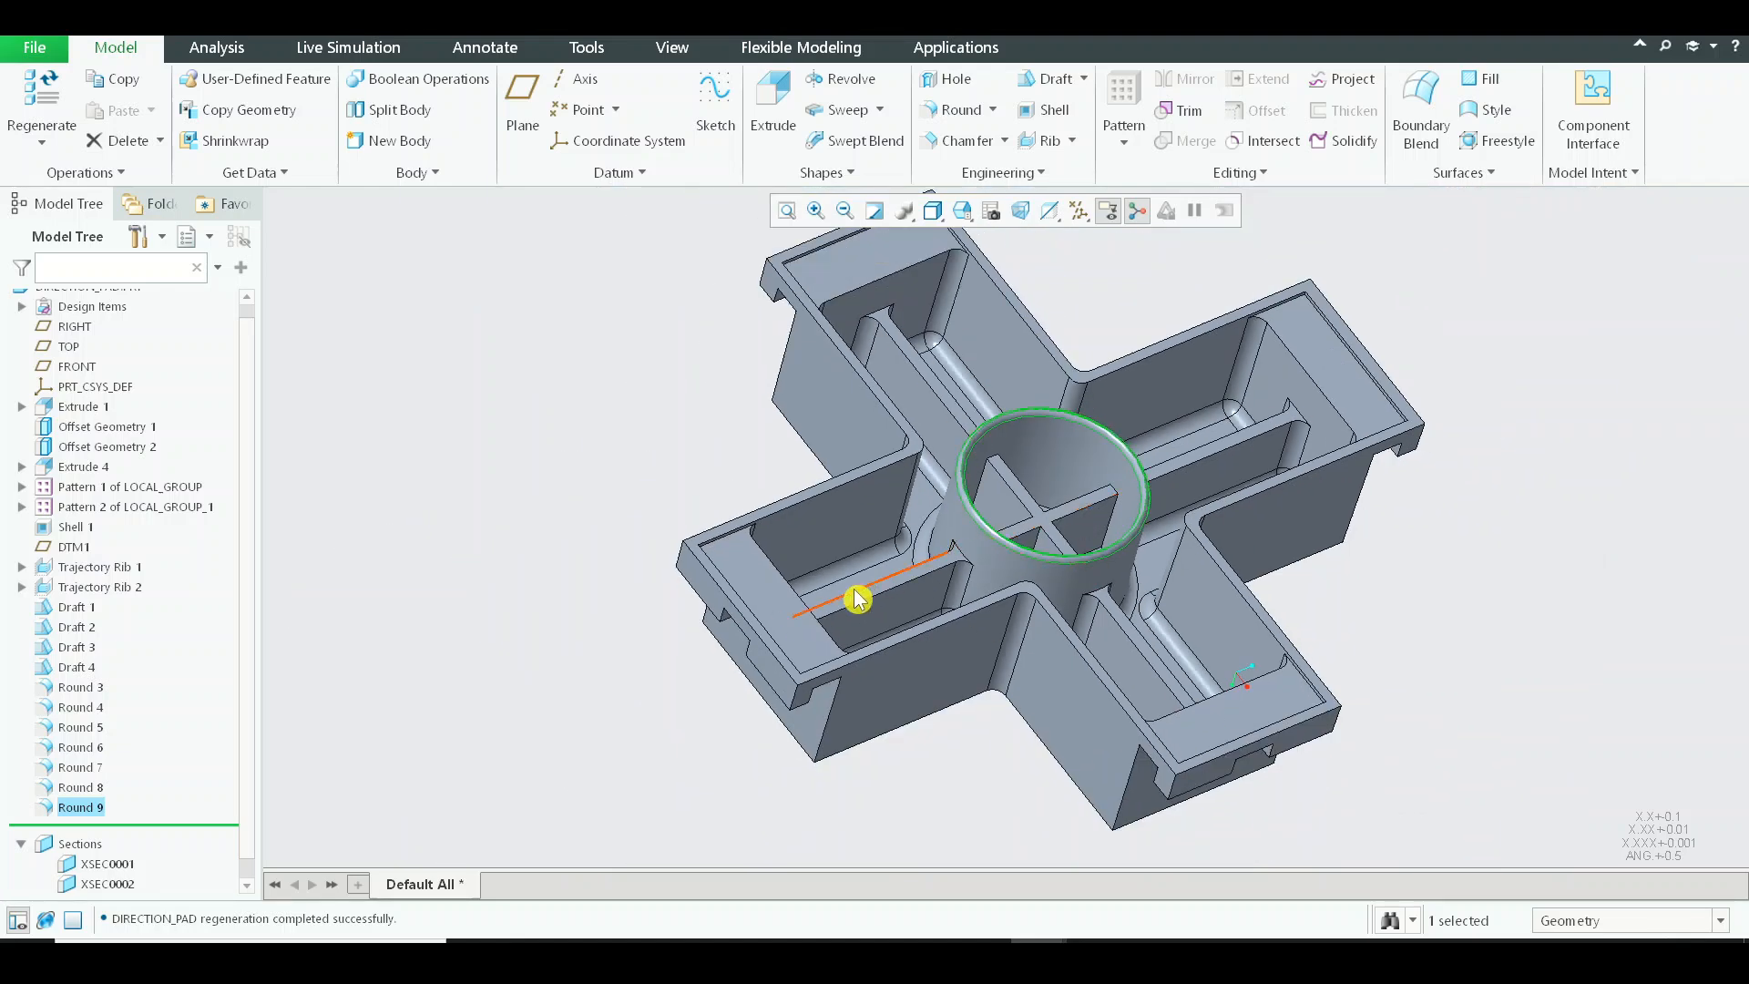
Start another round with radius 0.02 on both top edges of the long rib in one arm of the pad.
scroll(857, 597, "up", 3)
left_click(929, 605)
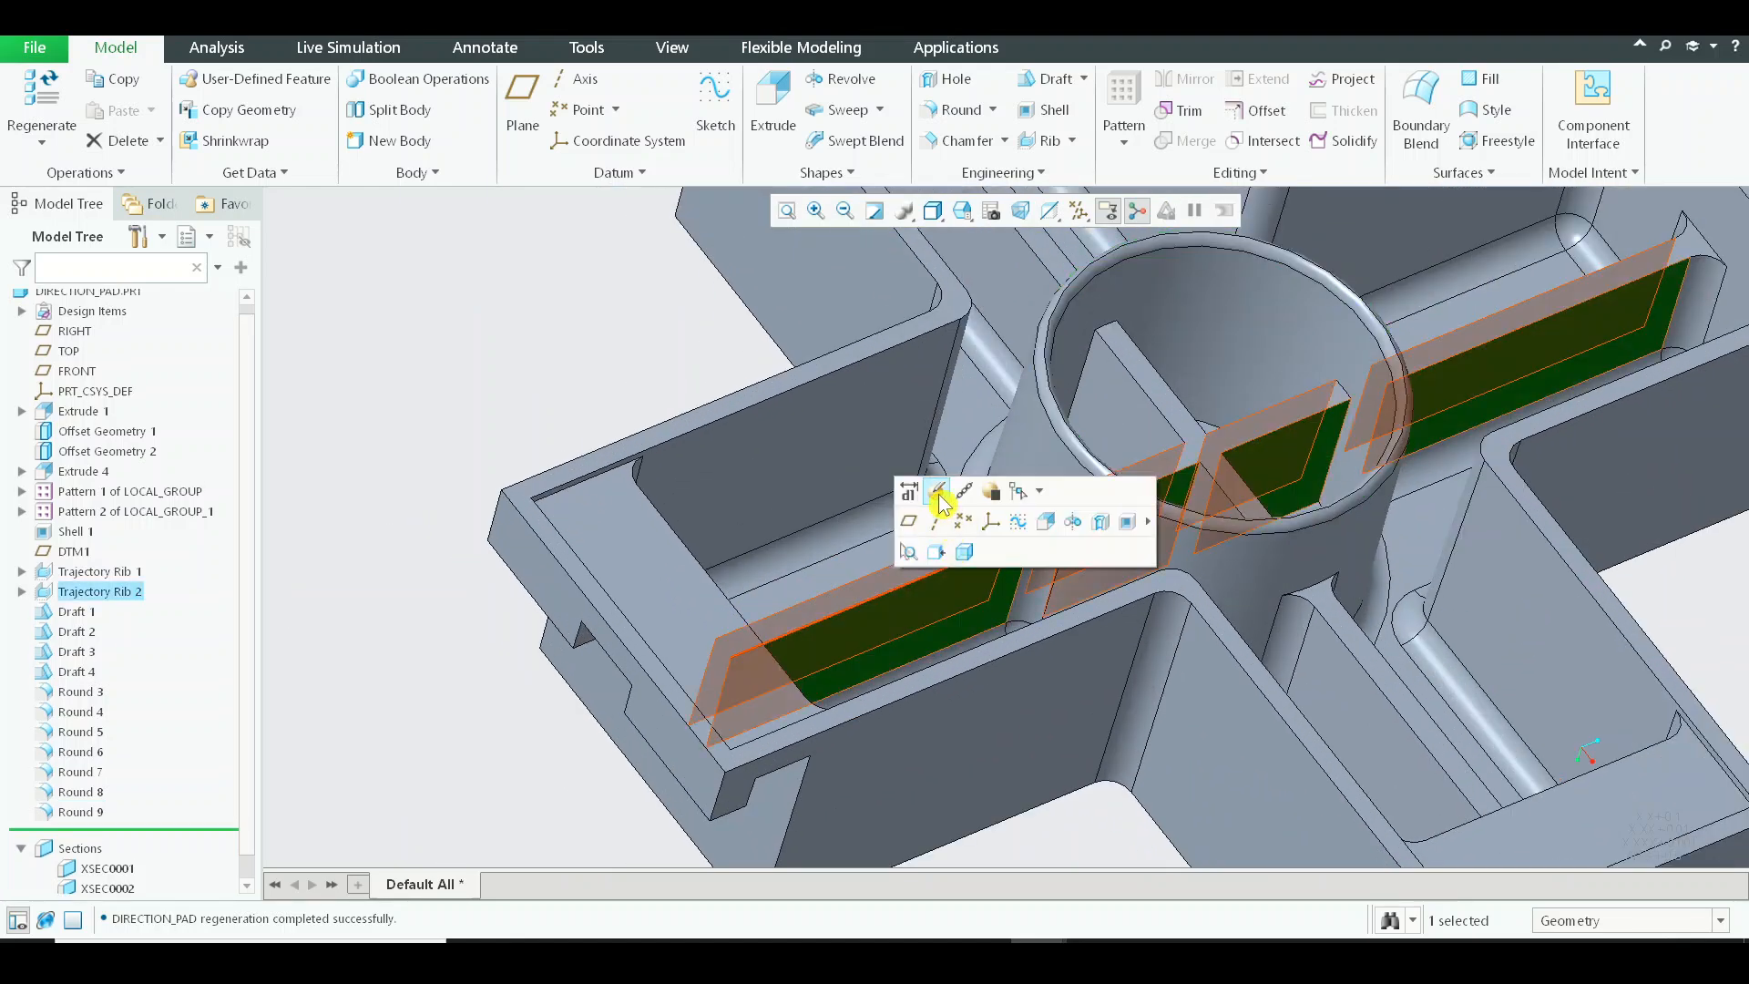
left_click(602, 291)
left_click(953, 109)
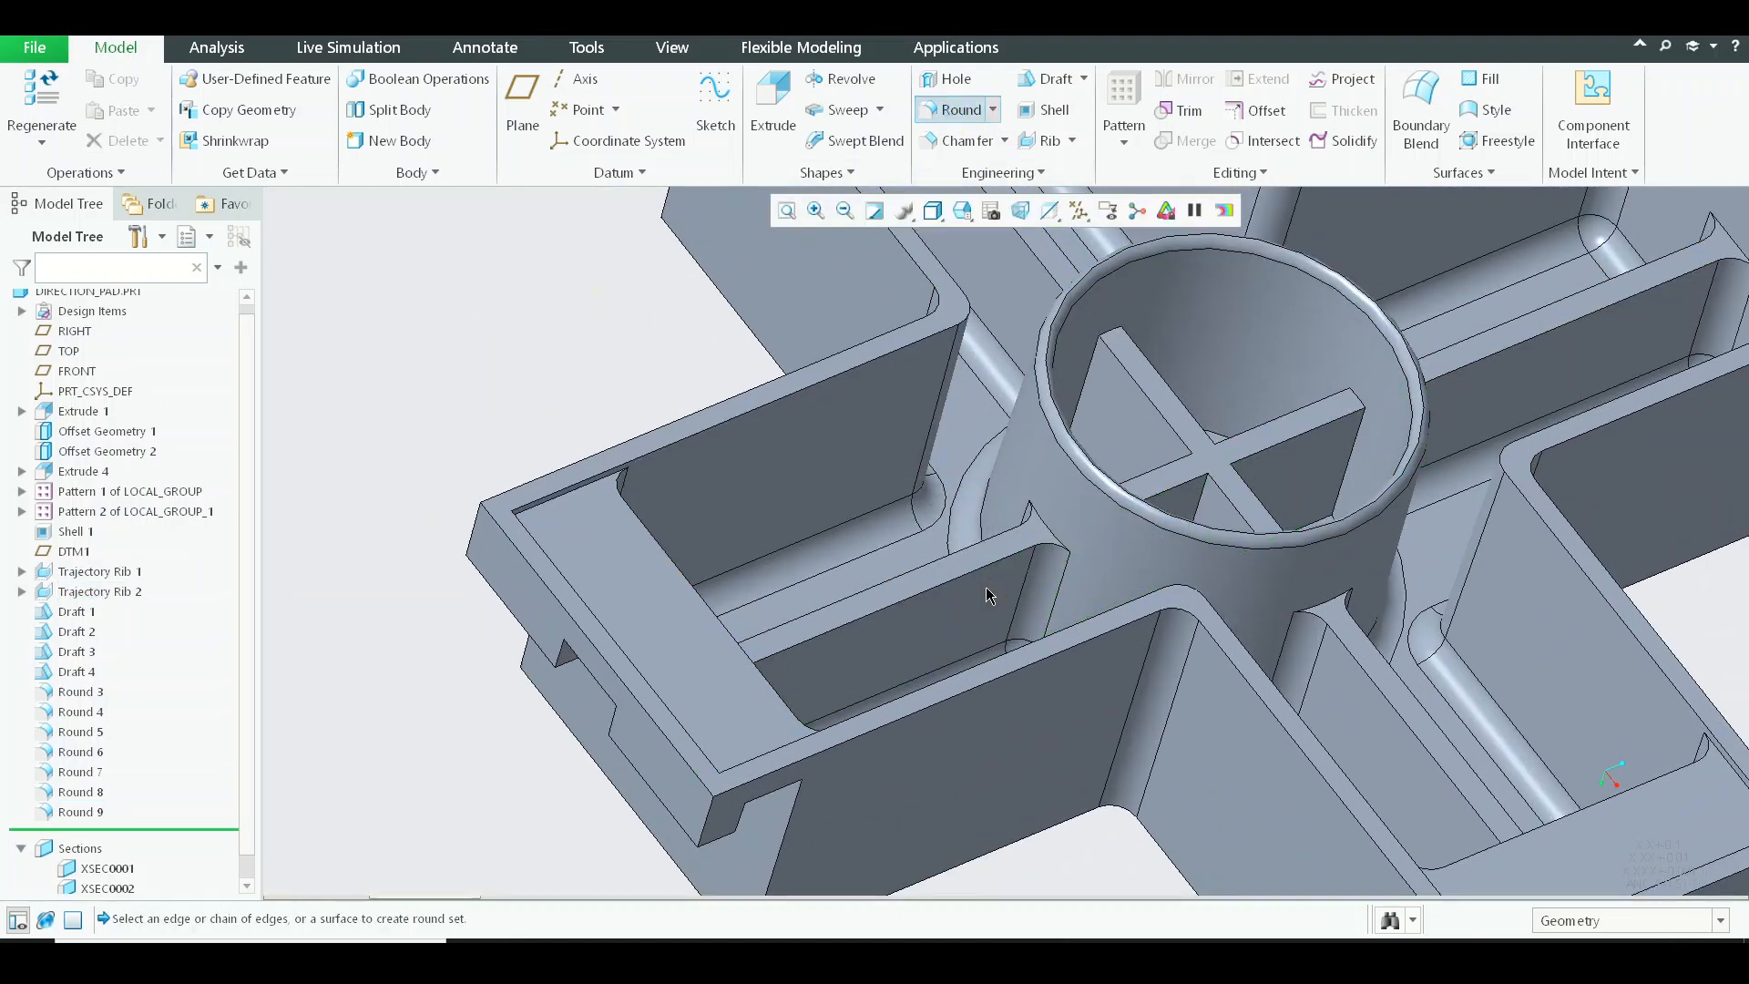
left_click(935, 592)
scroll(911, 596, "up", 4)
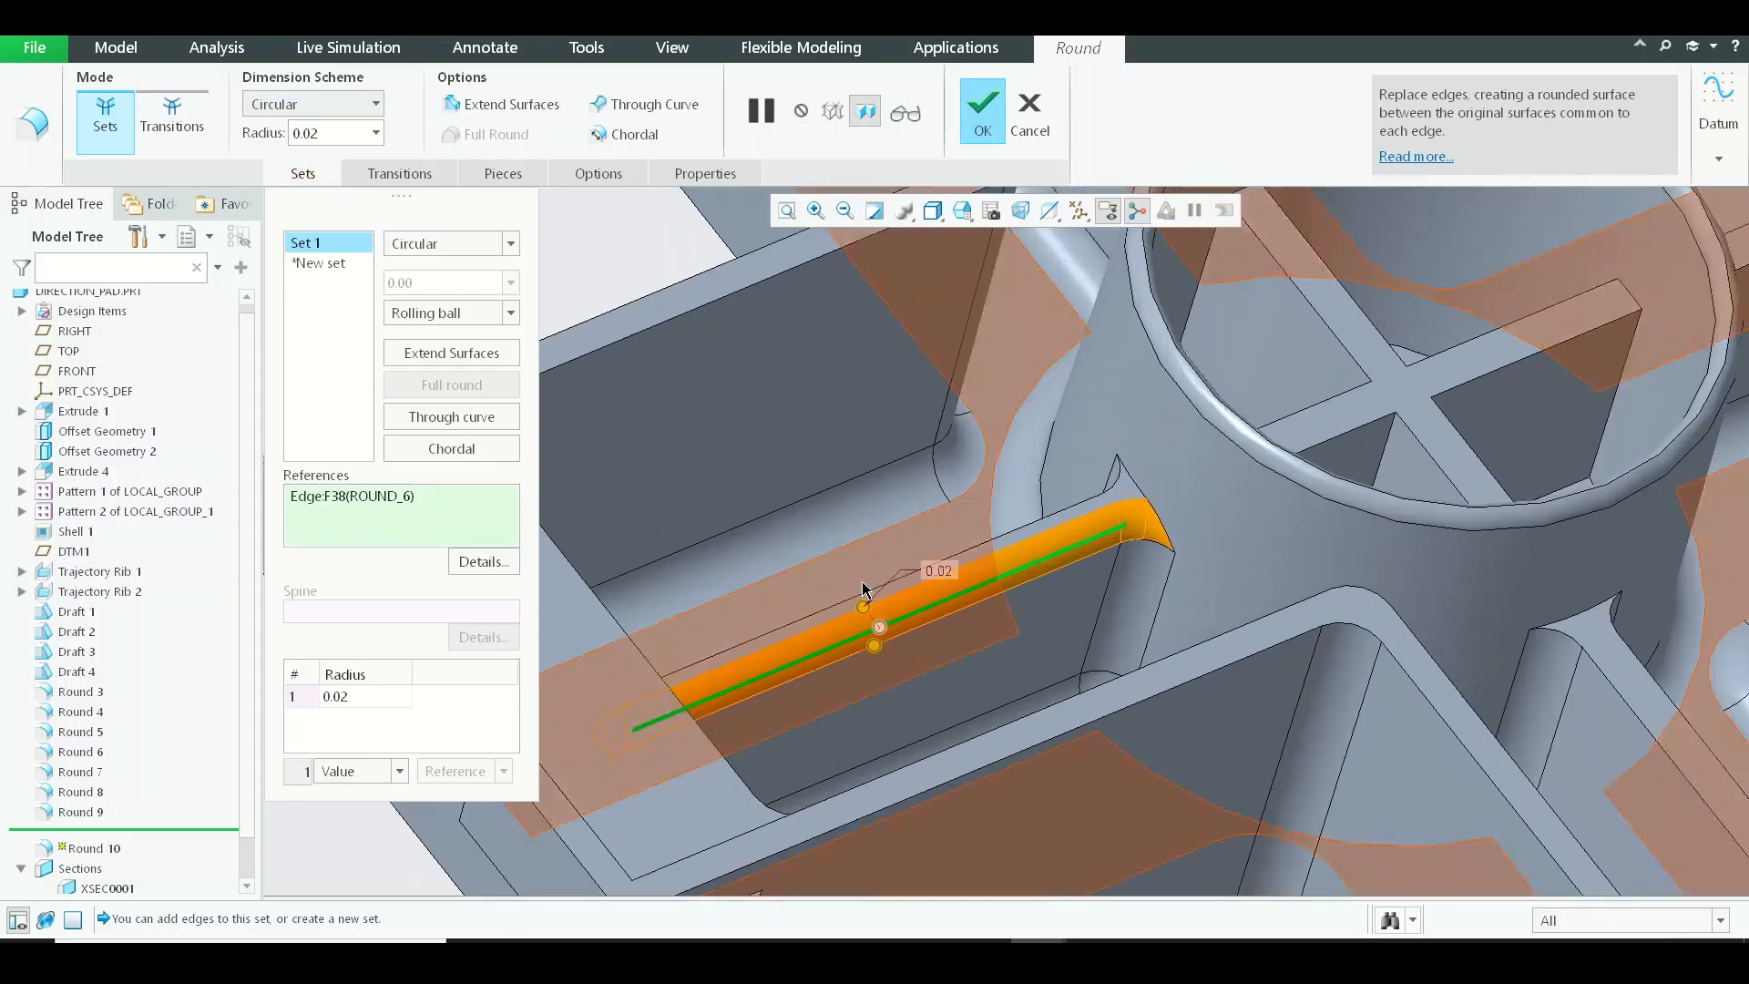
scroll(810, 427, "down", 1)
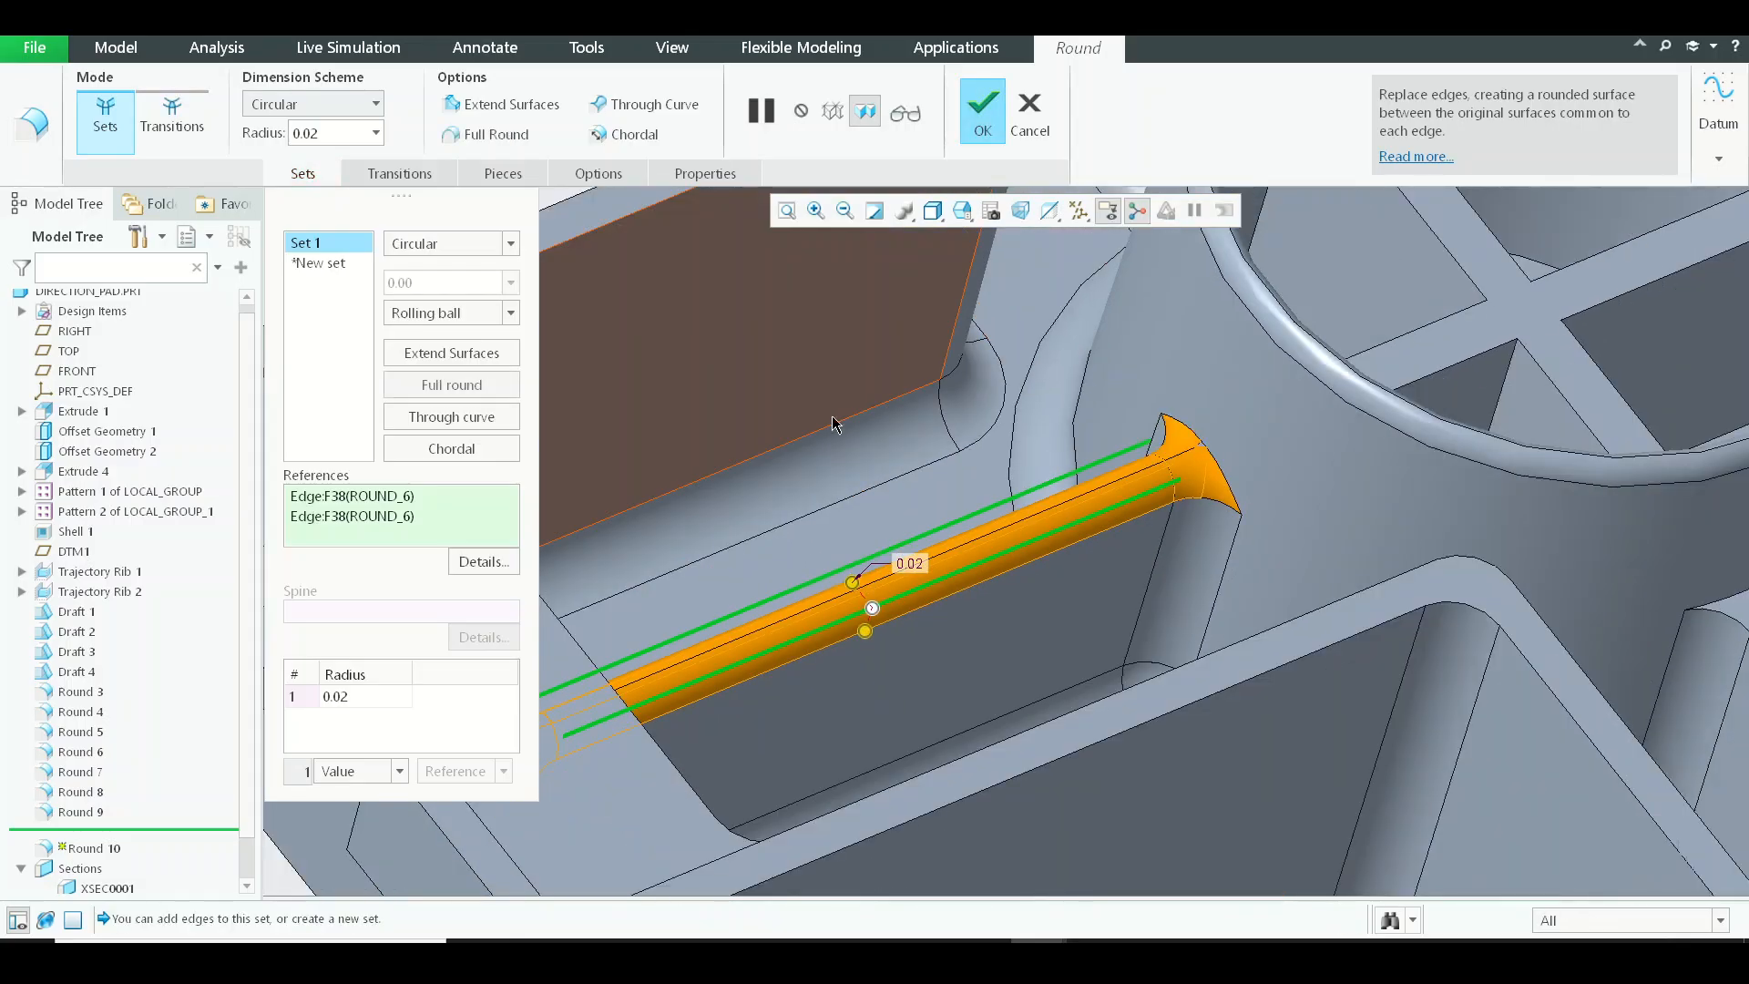
Add the top edges of the crossed ribs inside the central cylinder to the 0.02 round set.
scroll(1138, 410, "down", 3)
scroll(1049, 395, "down", 3)
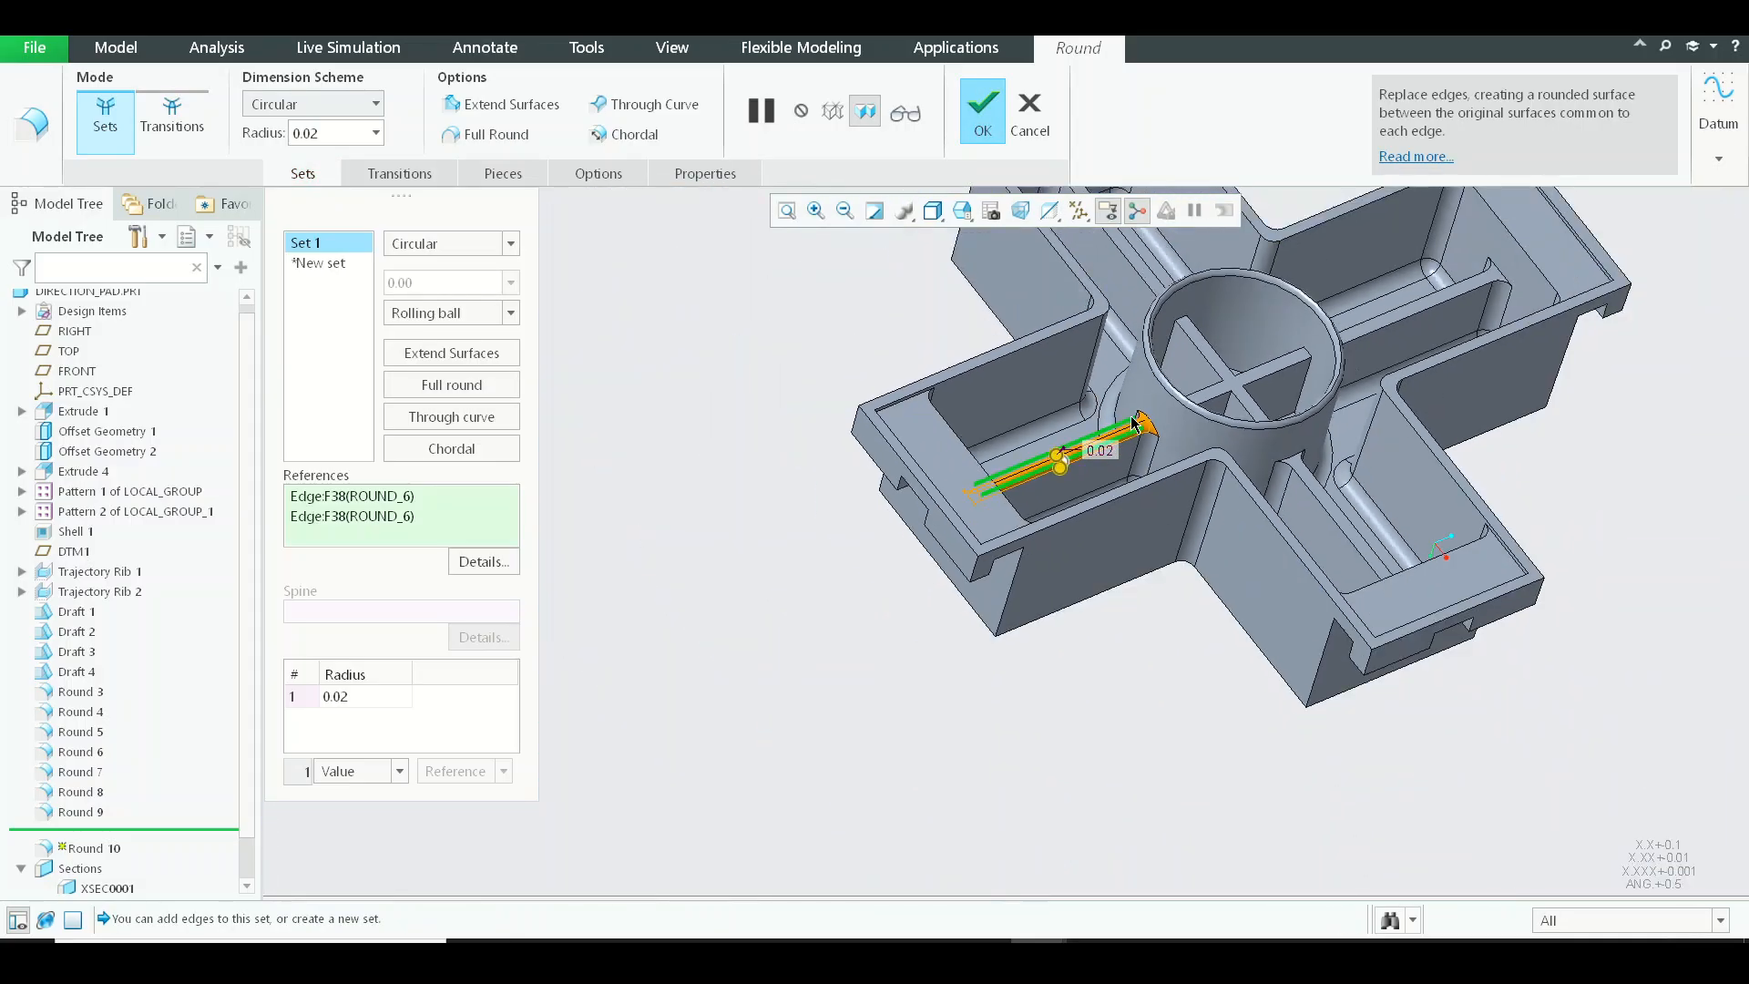
scroll(993, 528, "up", 5)
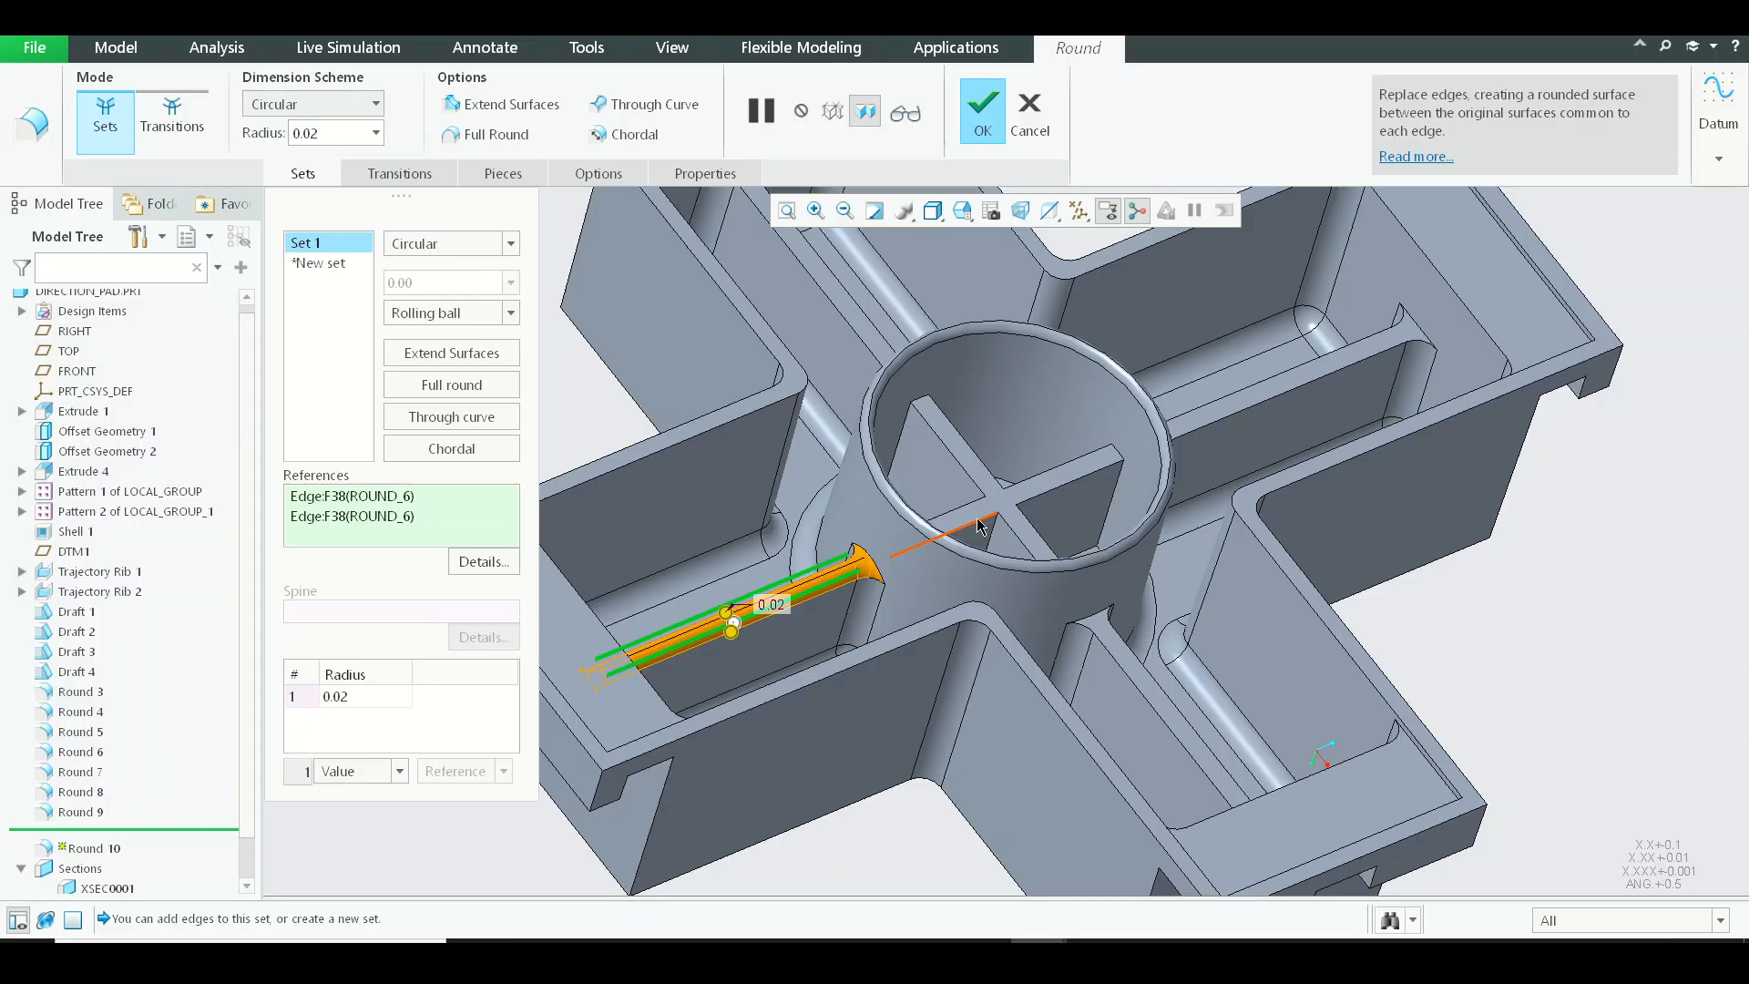
left_click(982, 520, "ctrl")
scroll(984, 508, "up", 3)
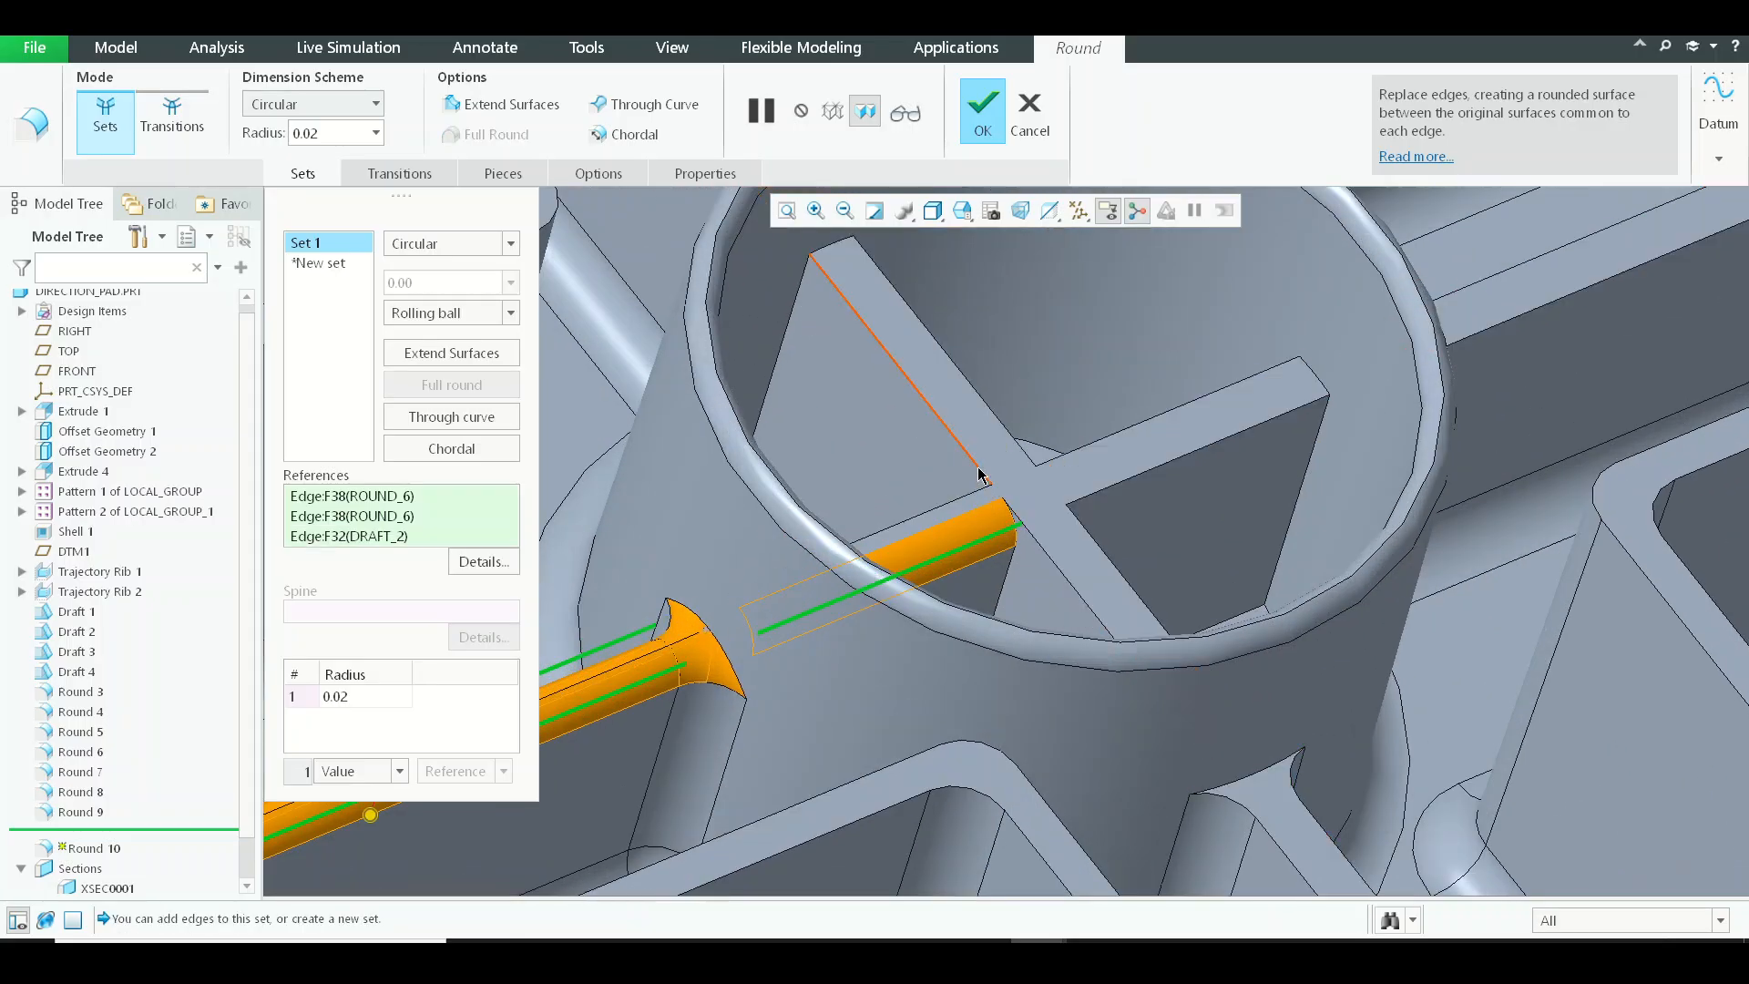
left_click(980, 474, "ctrl")
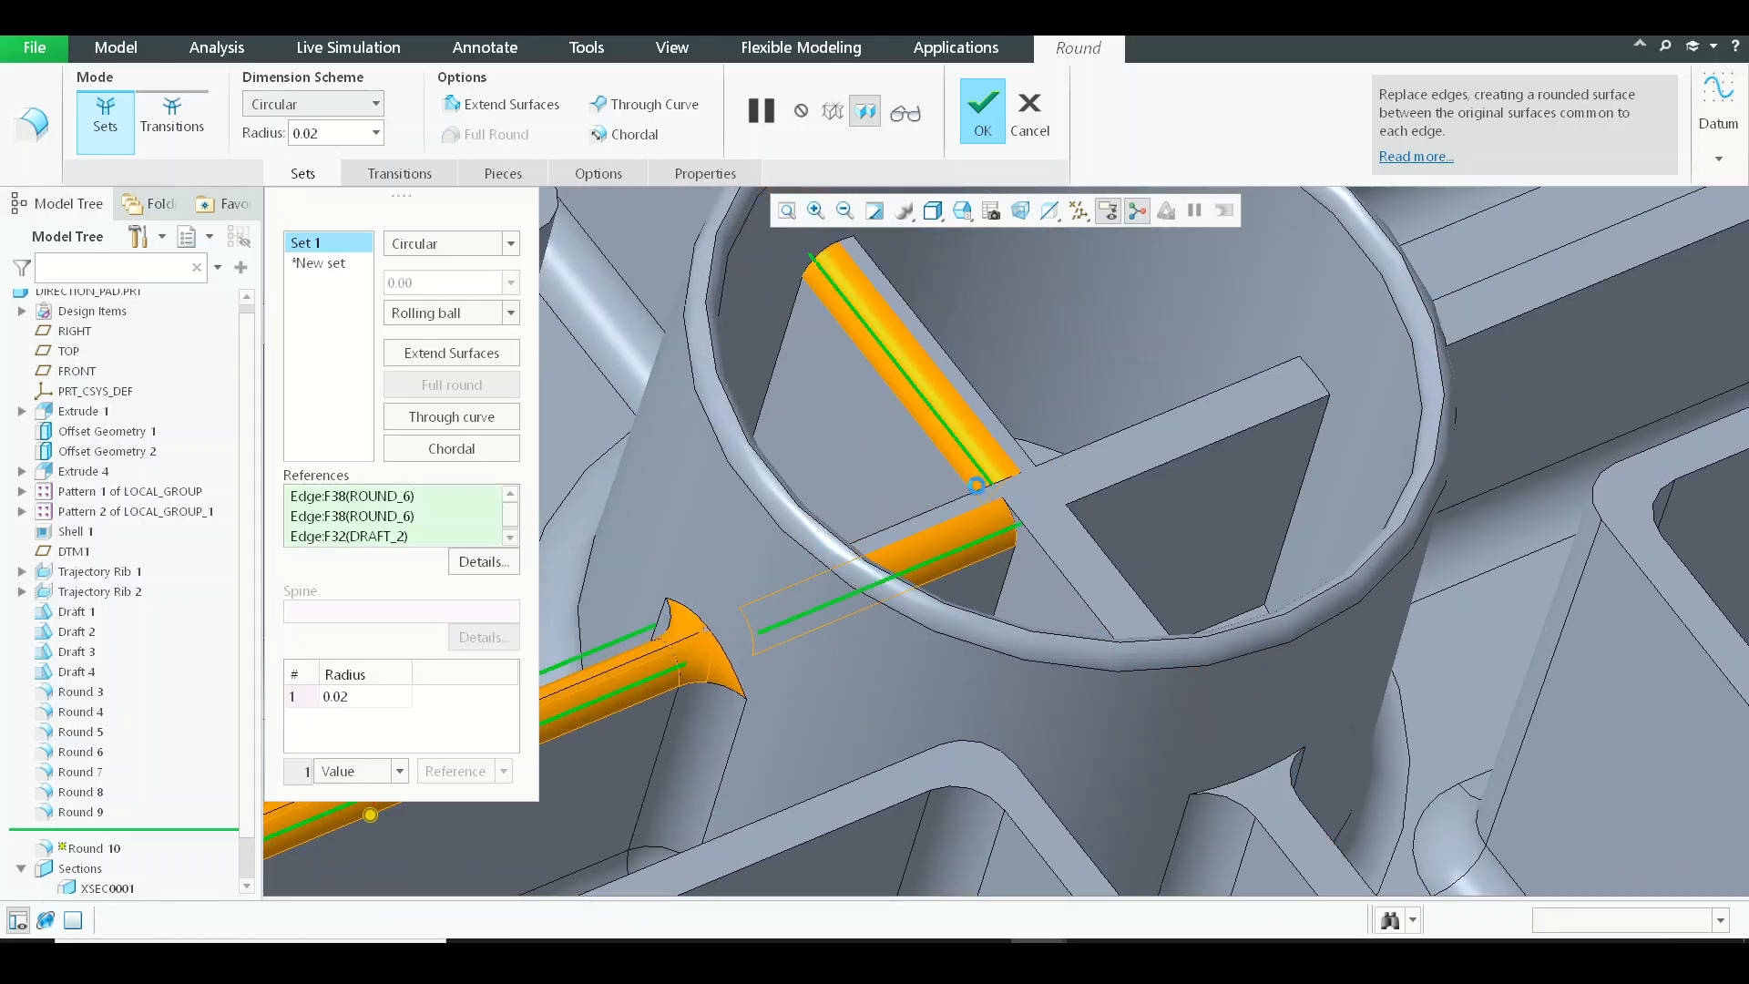
left_click(1133, 438, "ctrl")
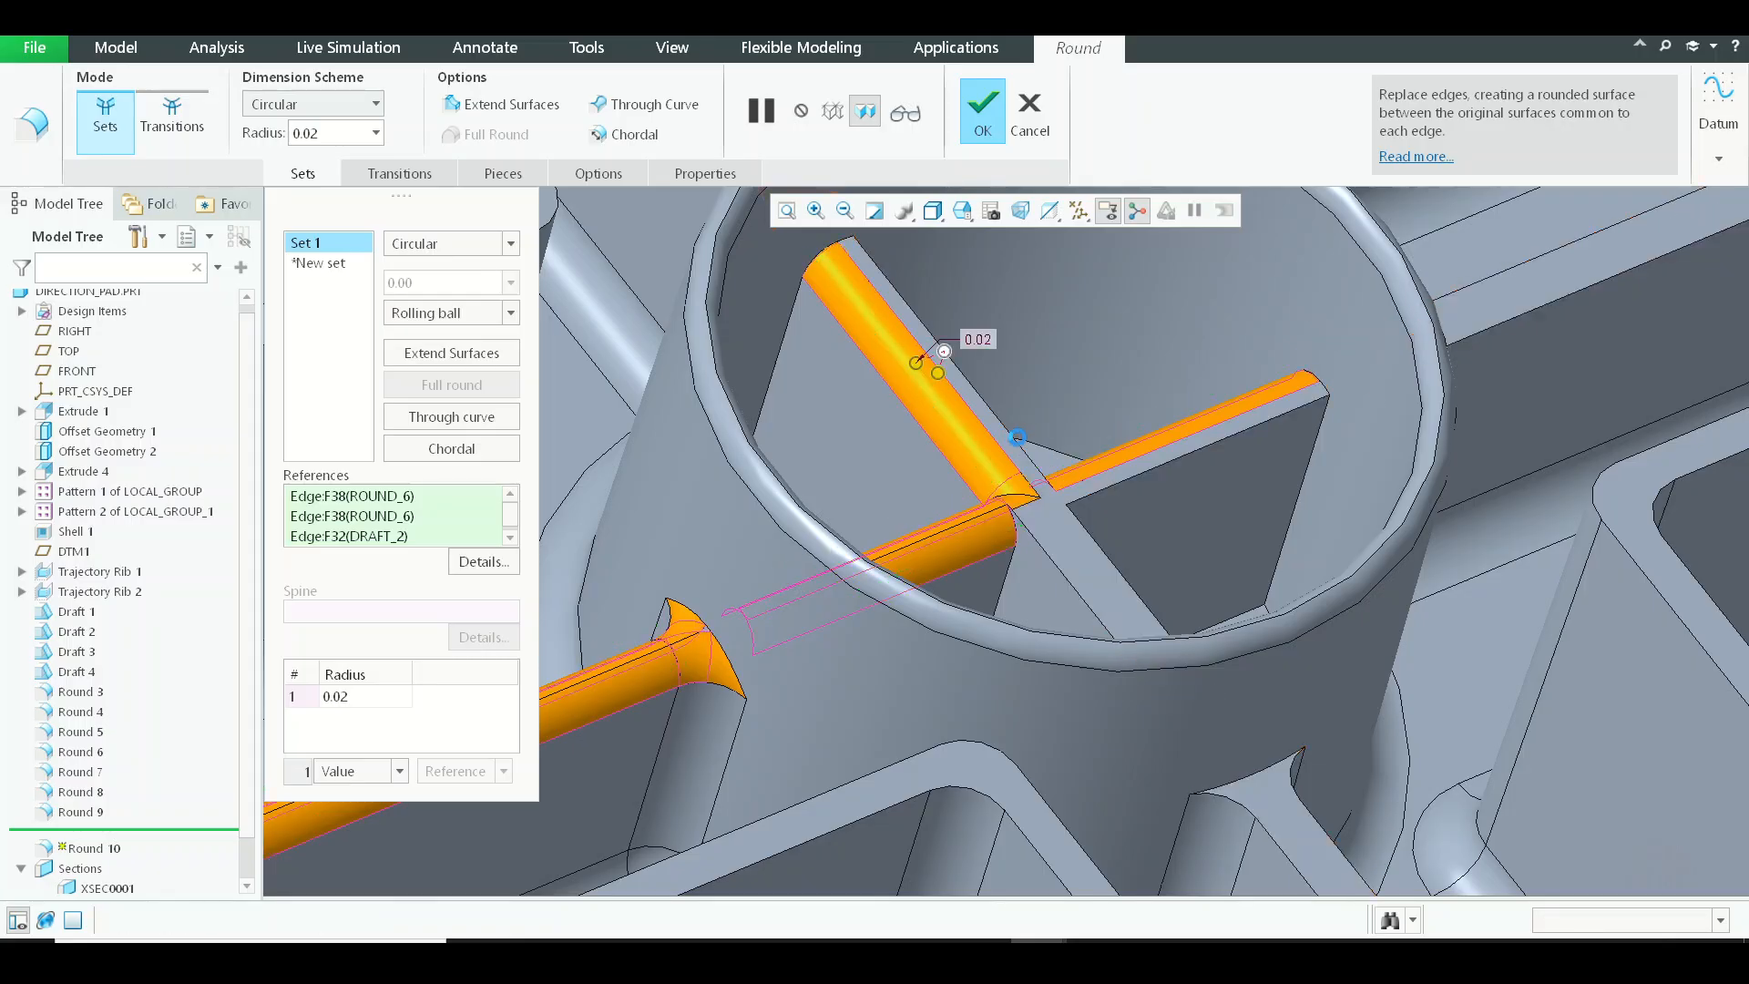
left_click(1017, 437)
key("ctrl+z")
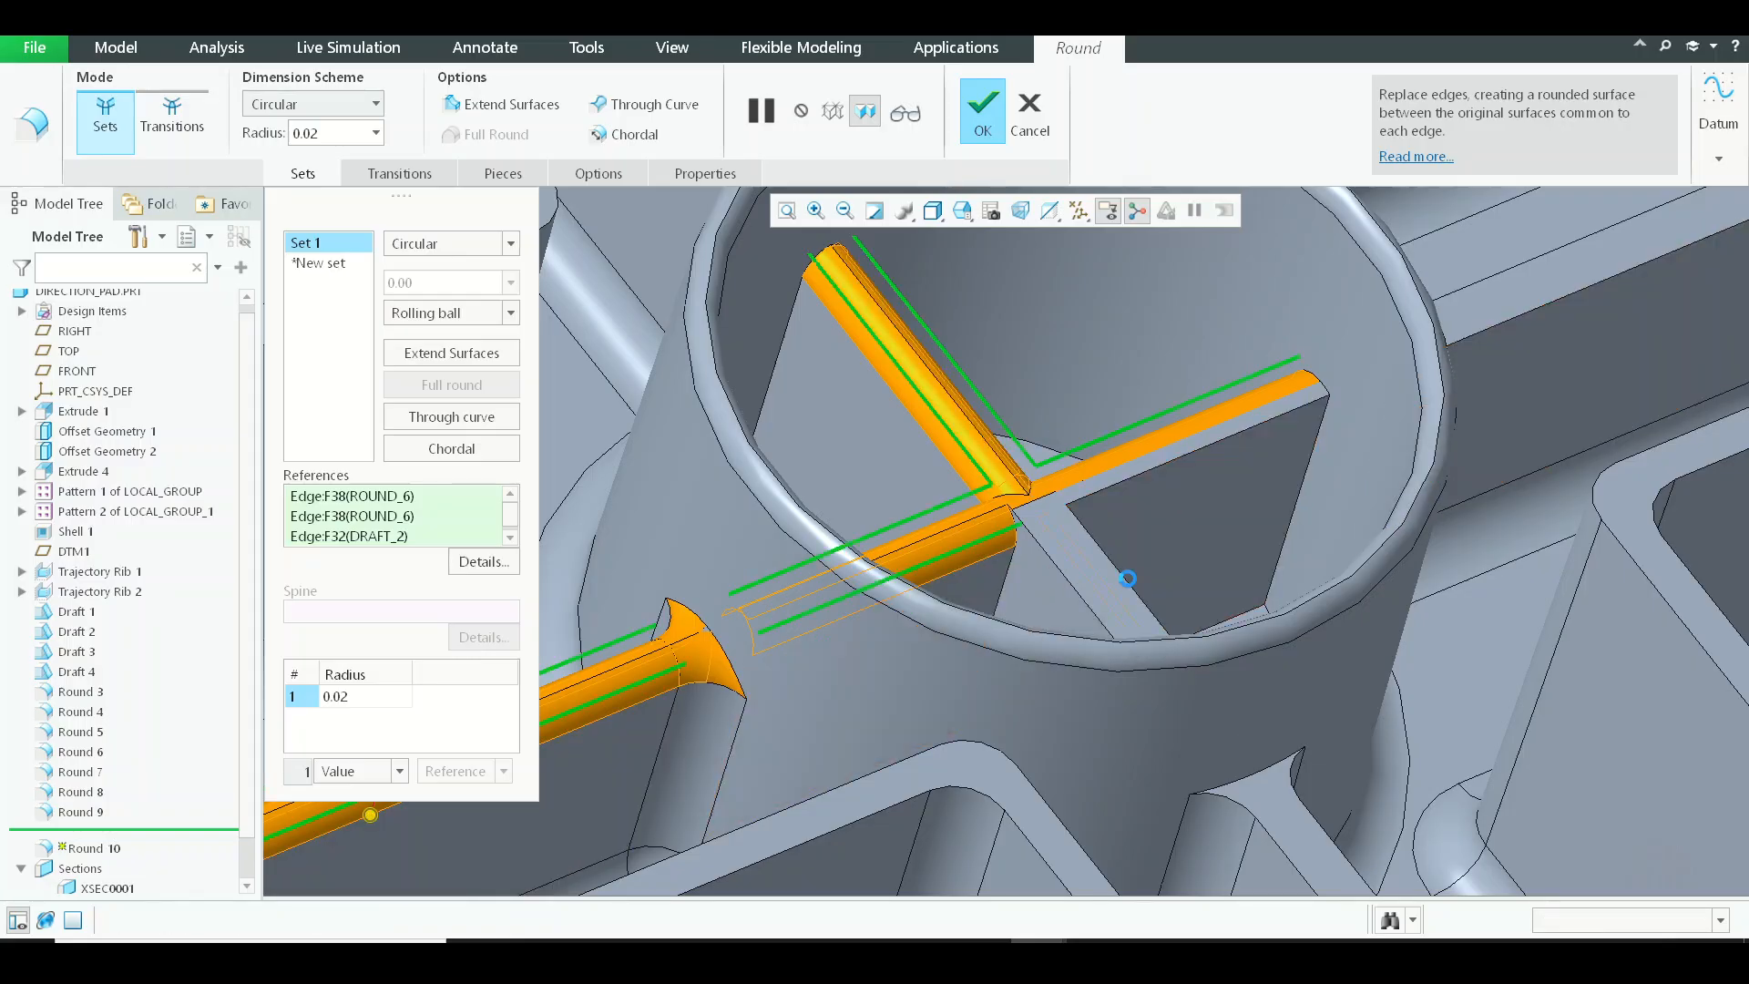
left_click(1089, 588, "ctrl")
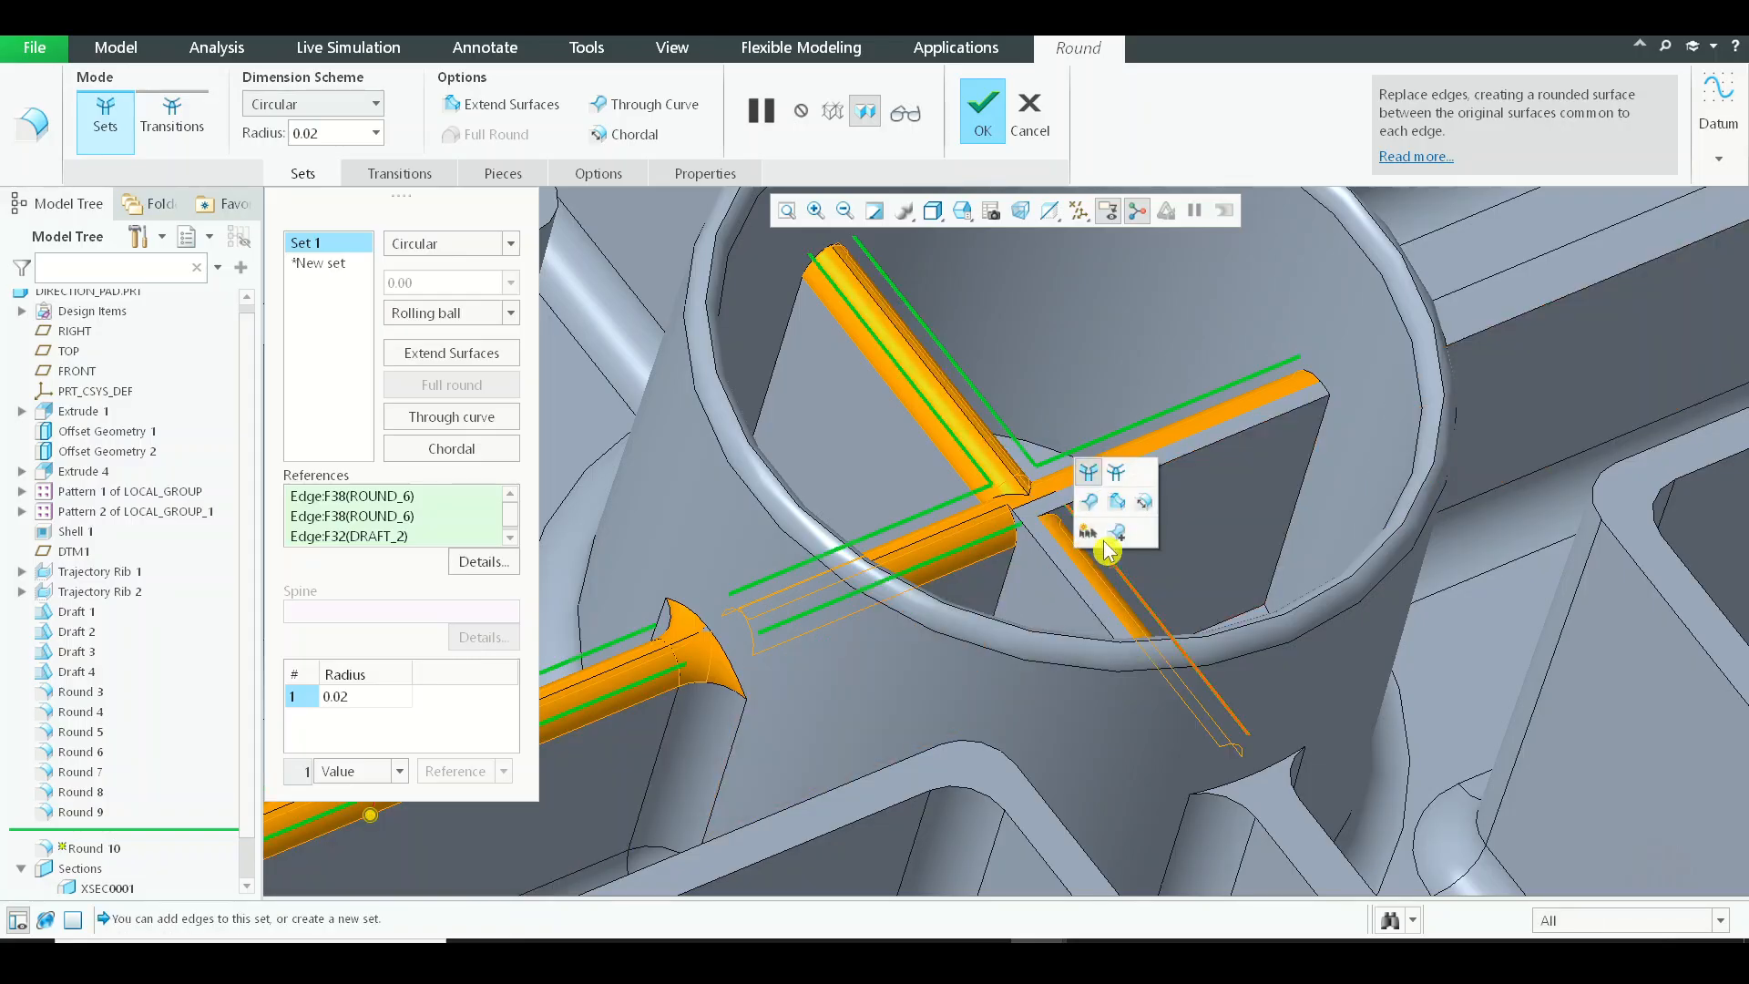
left_click(1068, 584, "ctrl")
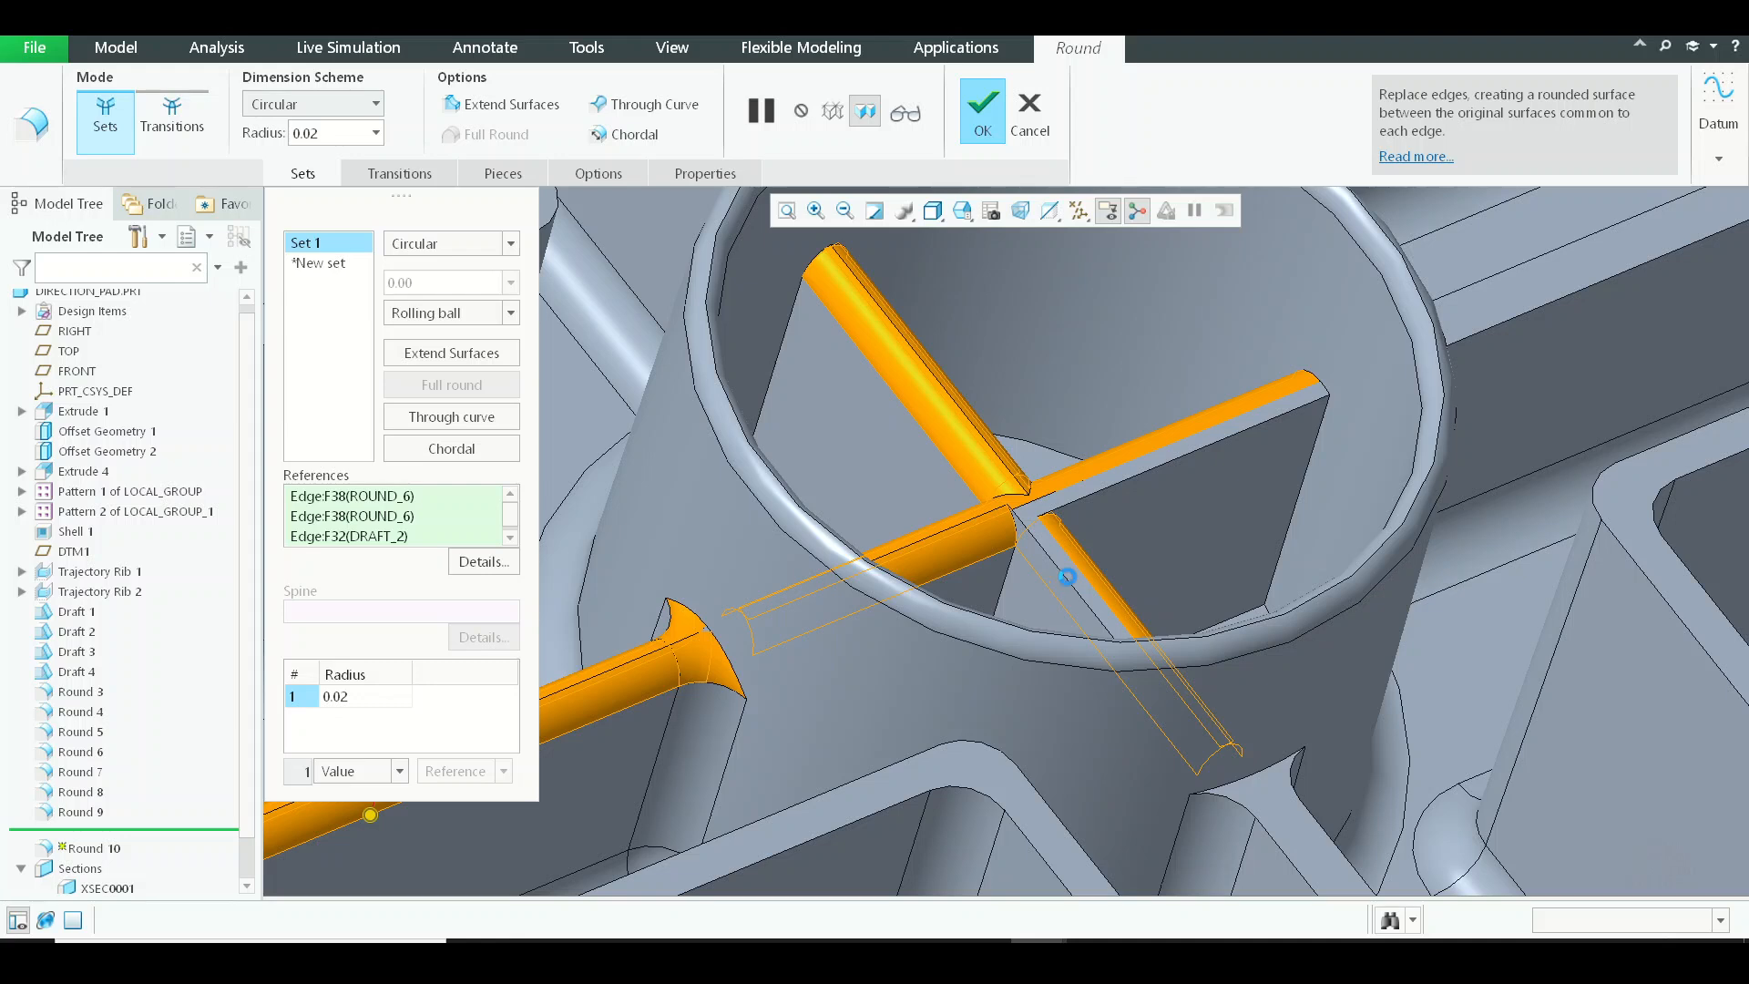
left_click(1122, 490, "ctrl")
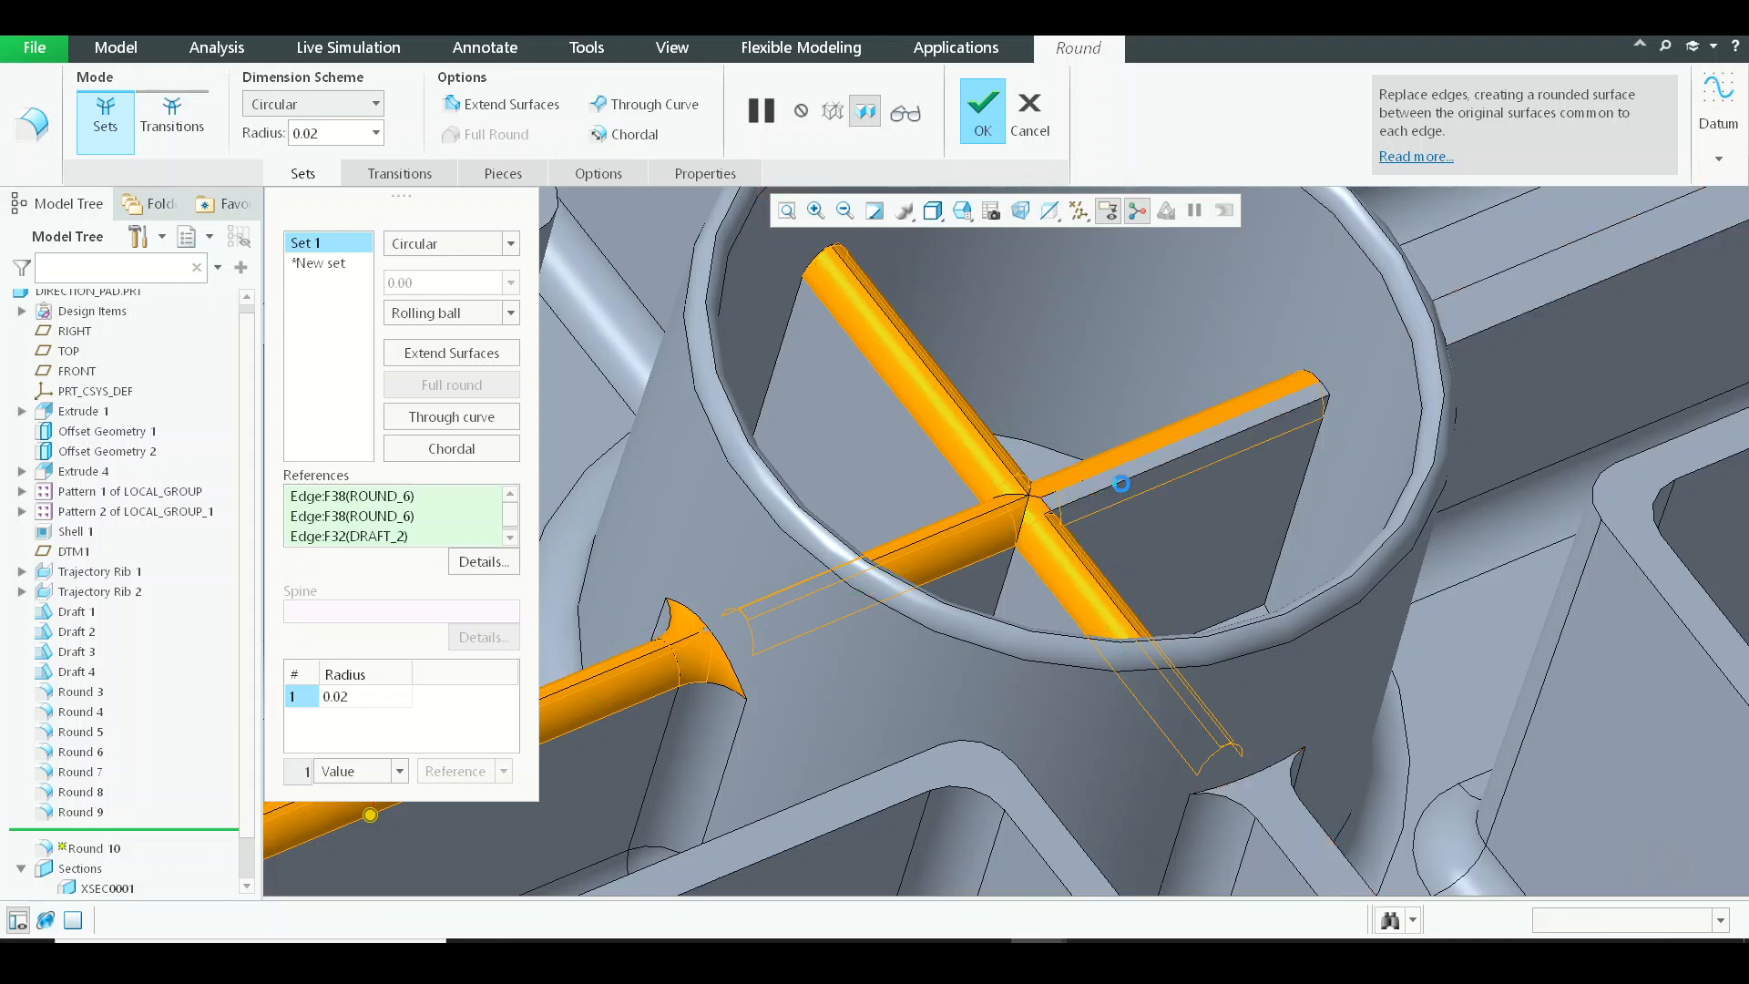
Add both top edges of the long rib in the opposite arm to the 0.02 round set.
left_click(1520, 321, "ctrl")
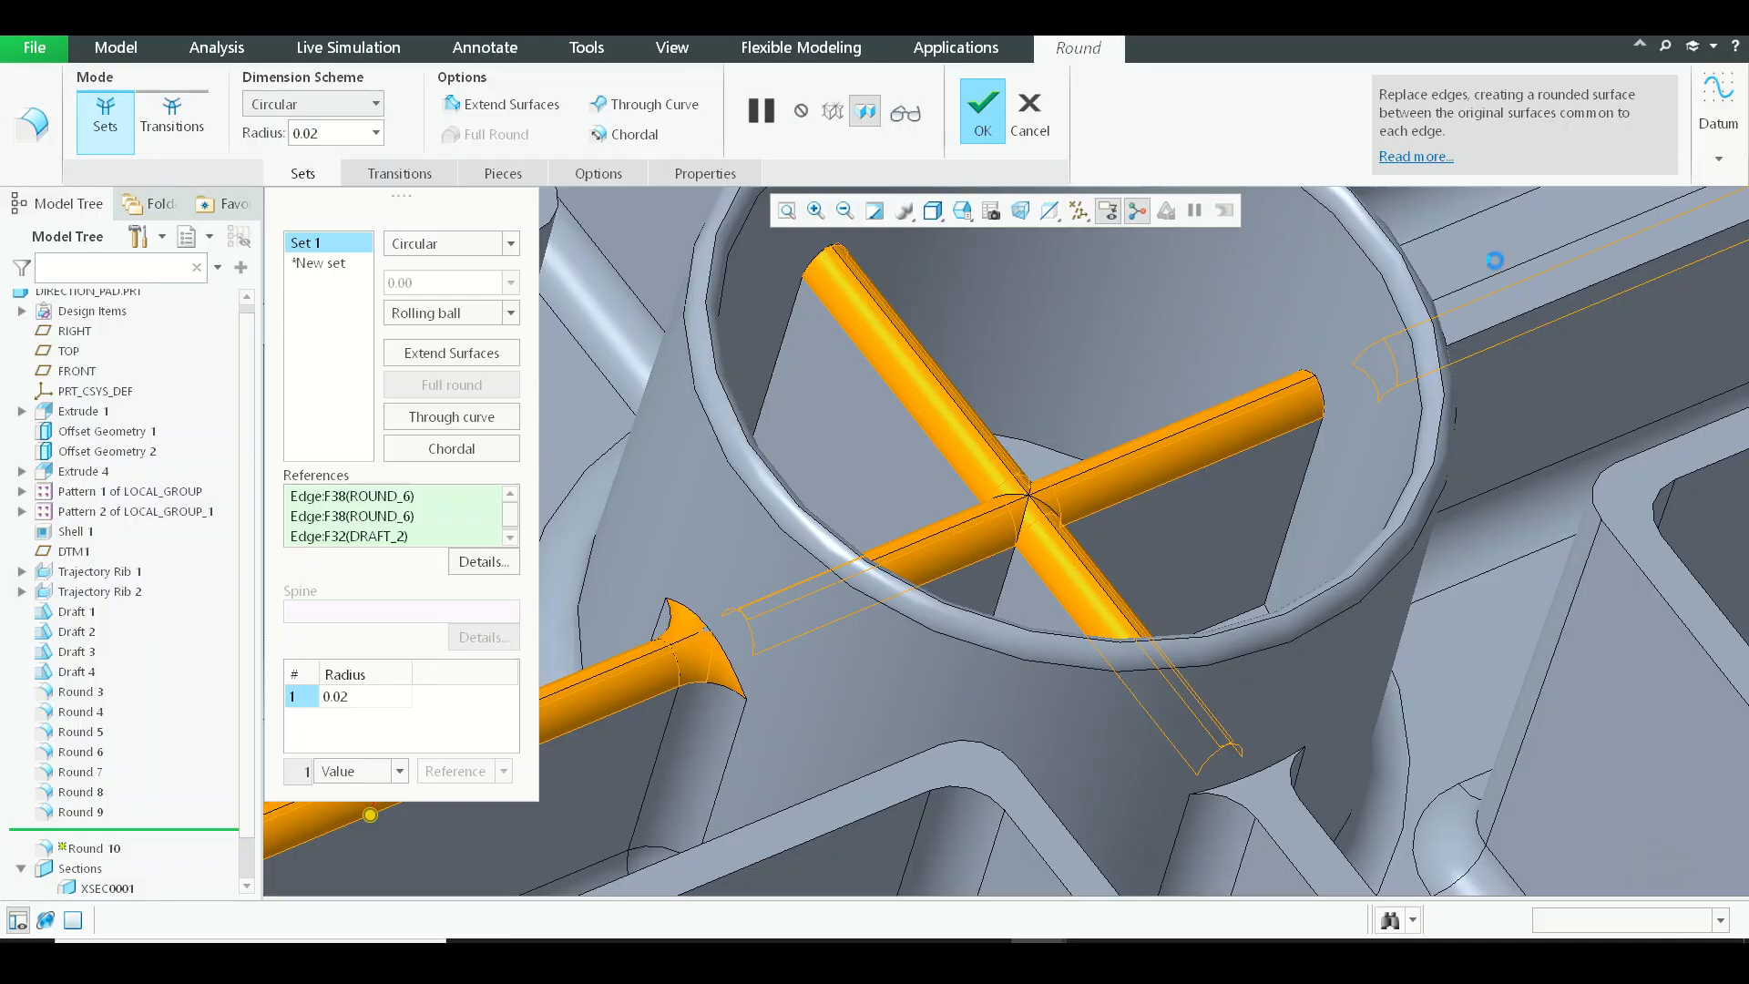
left_click(1484, 286, "ctrl")
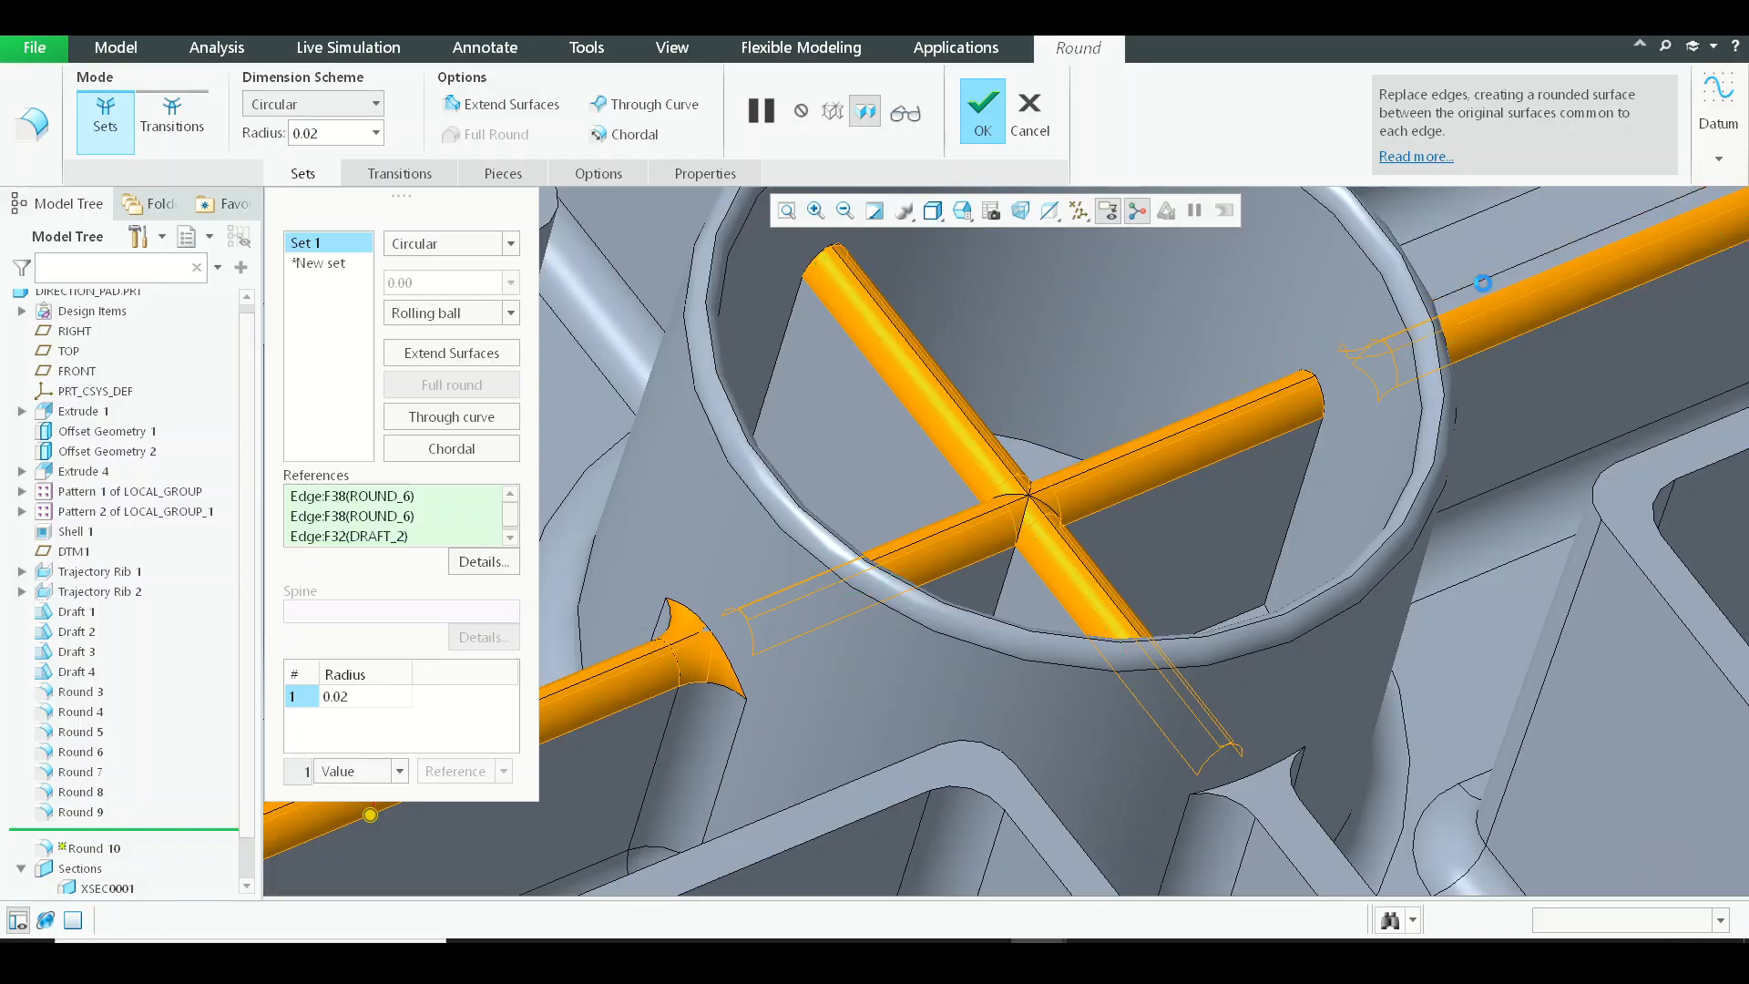